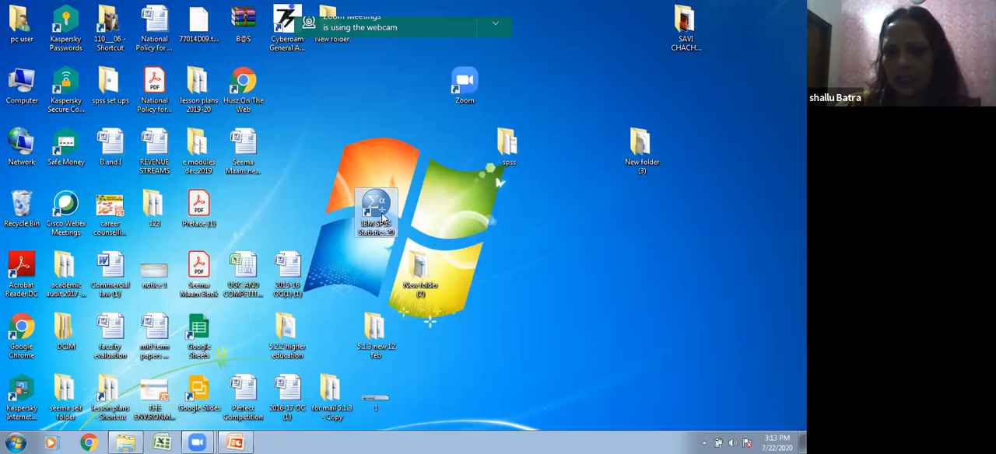
Step: Launch IBM SPSS Statistics 20, dismiss its startup dialog, and show the Variable View in a maximized Data Editor
double_click(376, 204)
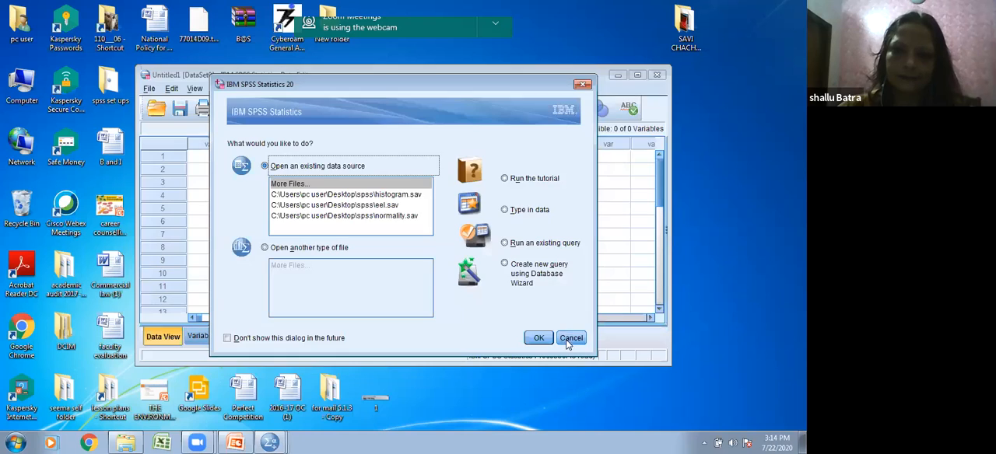
click(568, 339)
click(637, 75)
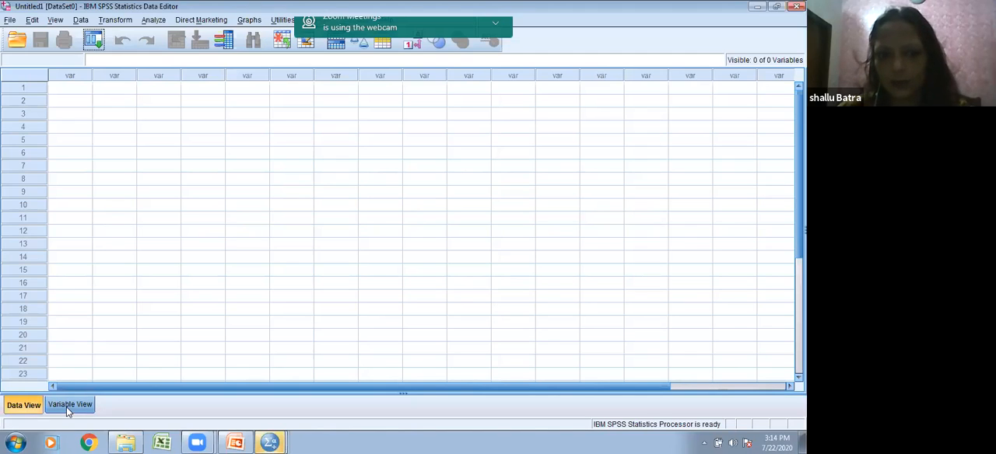
key(ctrl+t)
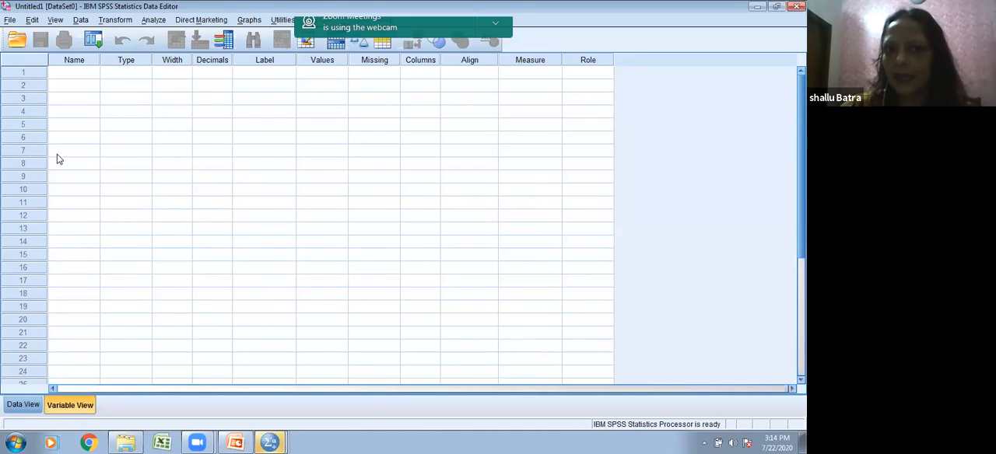
Step: Examine the first variable row's attributes from Name to Values, including the Value Labels dialog
click(78, 74)
click(124, 74)
click(170, 74)
click(203, 75)
click(274, 79)
click(337, 73)
click(342, 73)
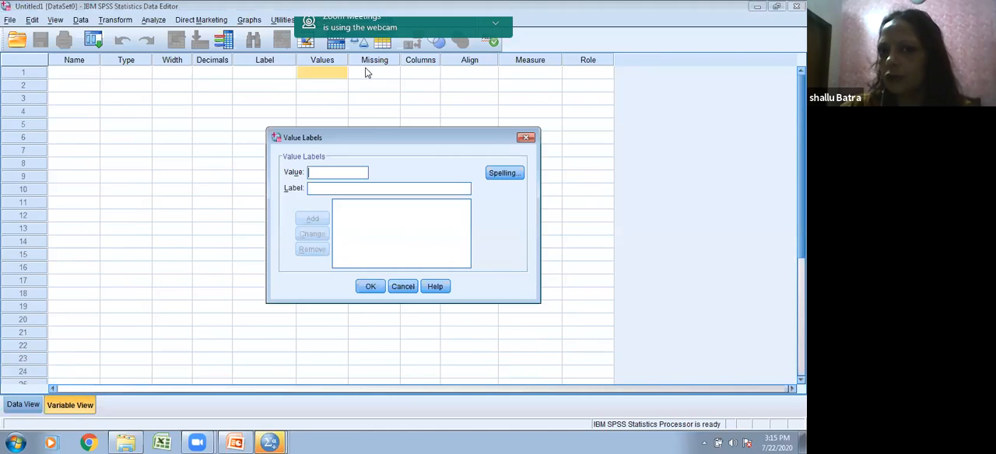
click(526, 138)
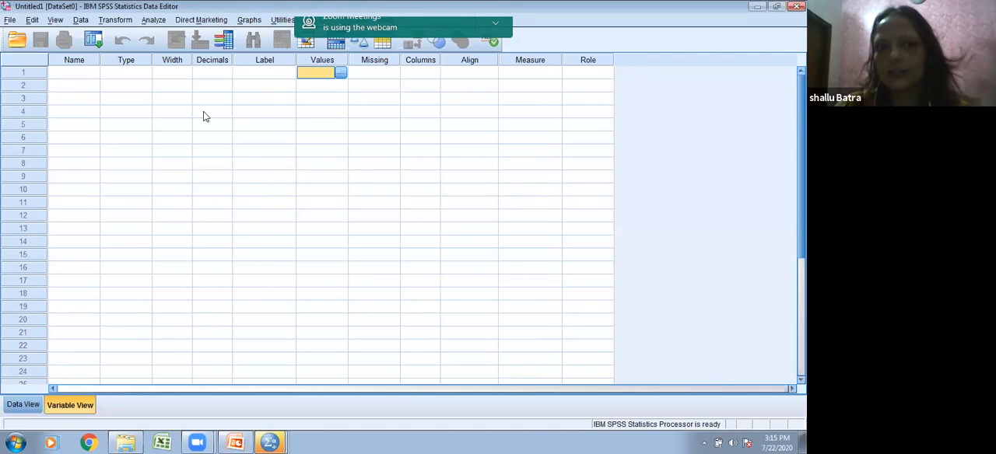
click(74, 73)
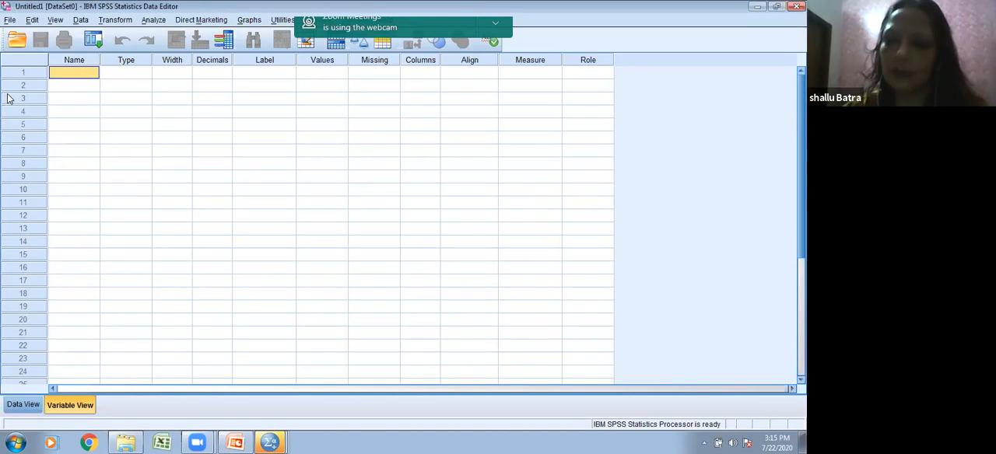
Step: Open the Questionnaire Fdp commerce document from the spss folder in Word and read through its questions
mouse_move(128, 441)
click(127, 415)
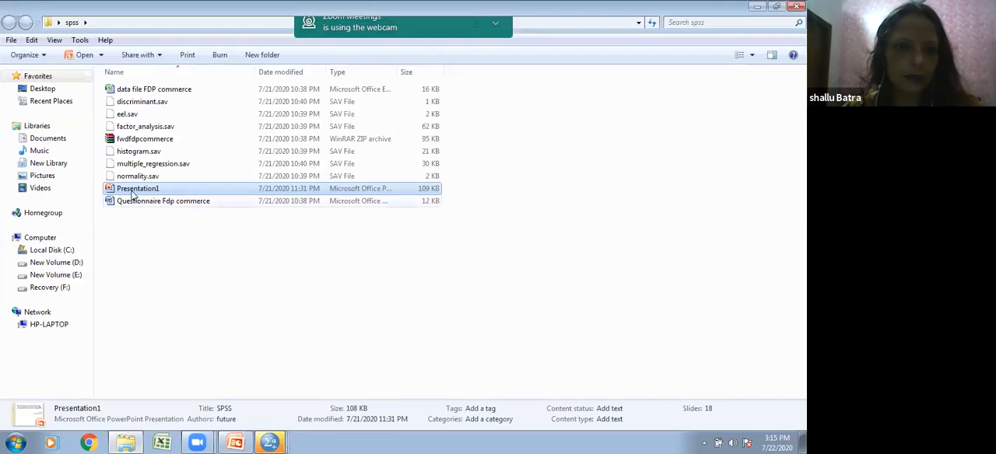
click(134, 202)
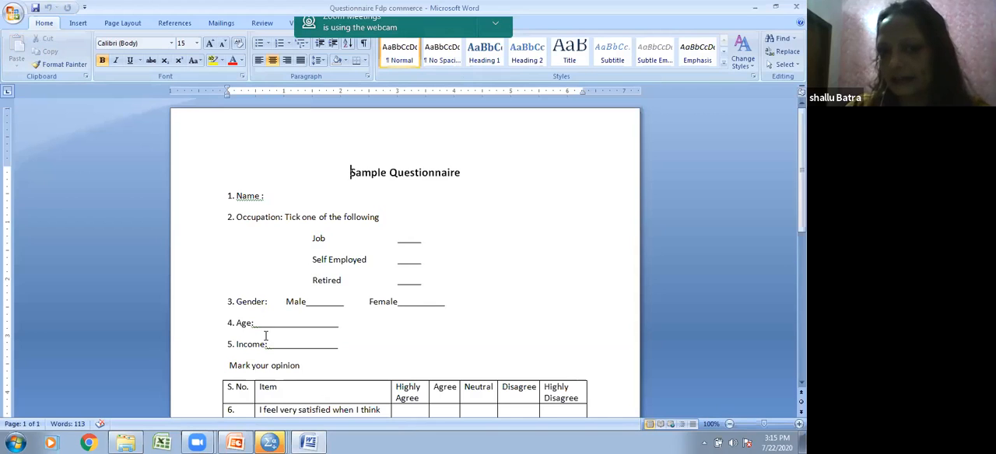
scroll(266, 337, down, 1)
scroll(265, 337, down, 5)
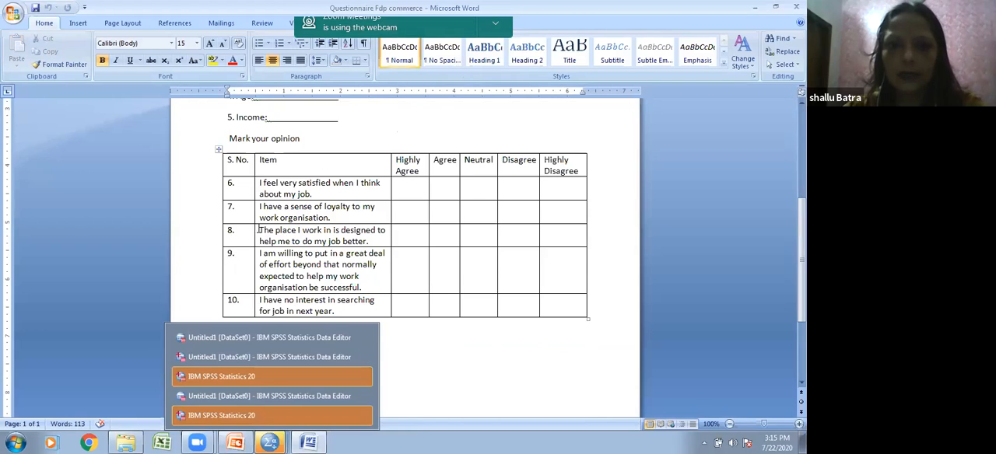
scroll(270, 190, up, 5)
click(319, 205)
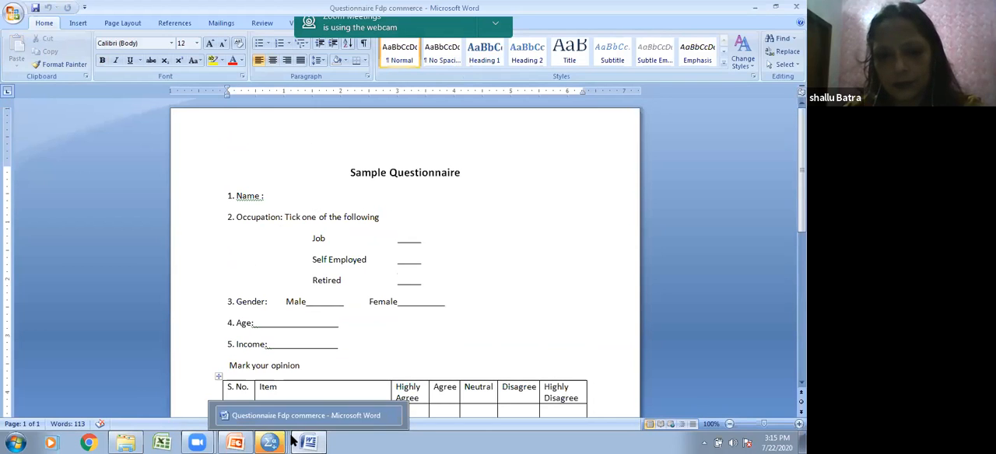
Step: Dismiss the leftover SPSS startup dialogs and return to the untitled dataset's Variable View in SPSS
mouse_move(284, 441)
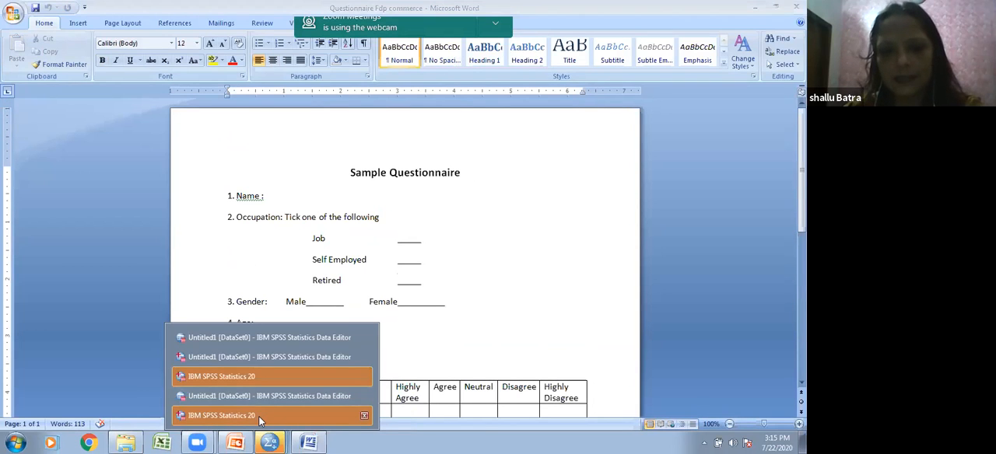
click(259, 416)
click(631, 326)
mouse_move(274, 441)
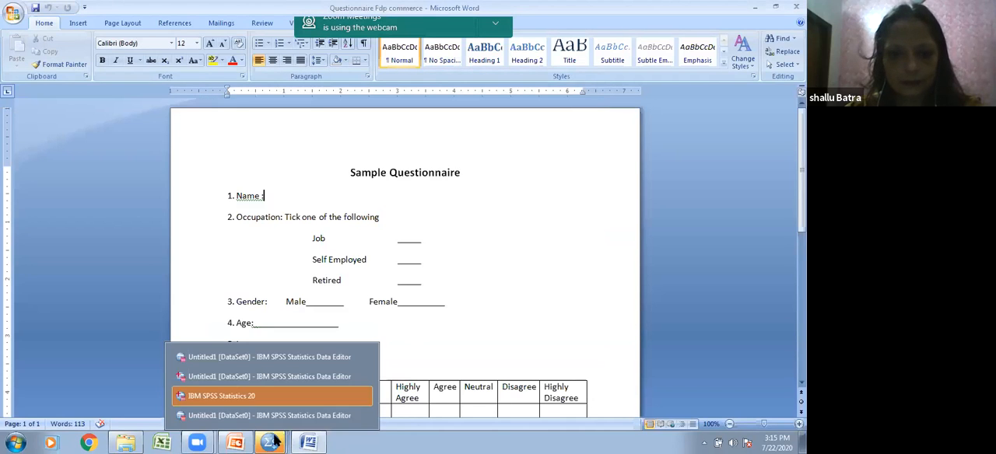
click(271, 357)
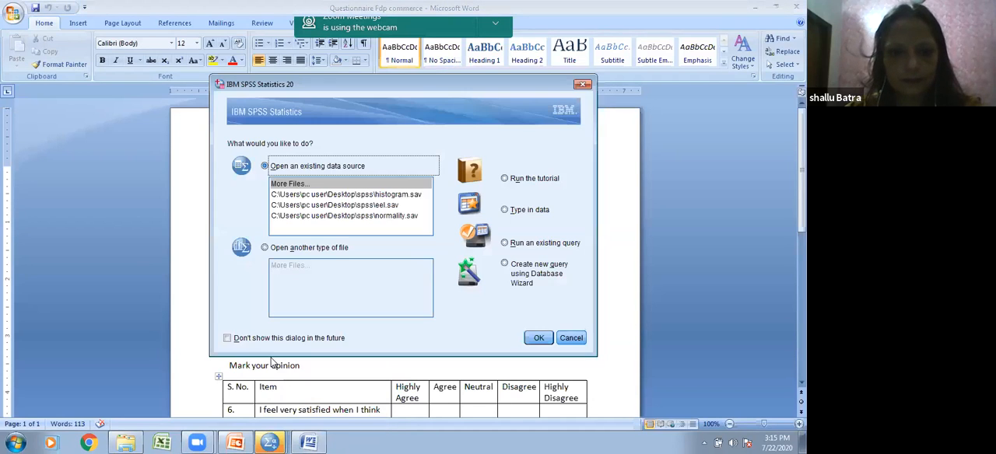
click(571, 337)
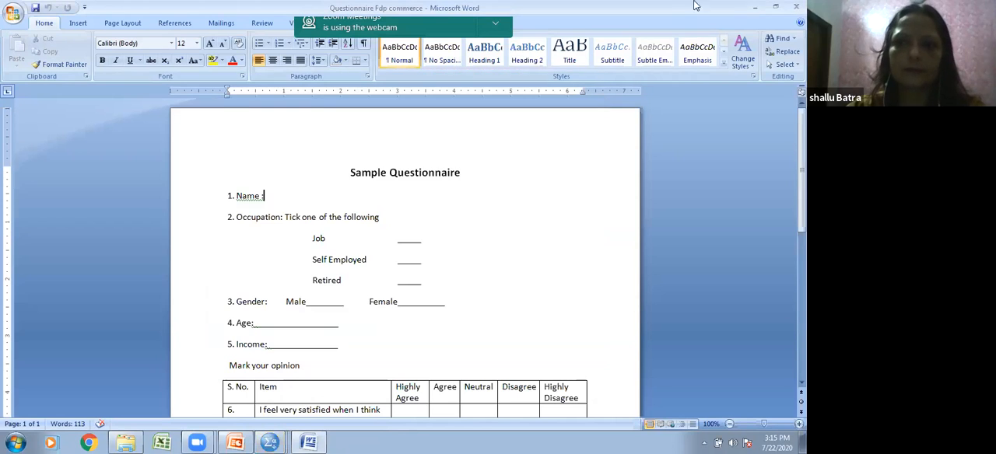
click(754, 6)
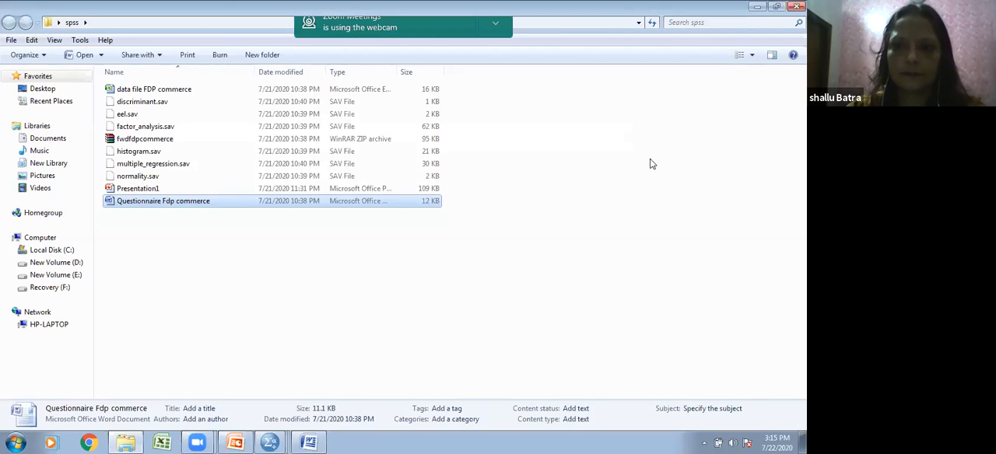
click(755, 7)
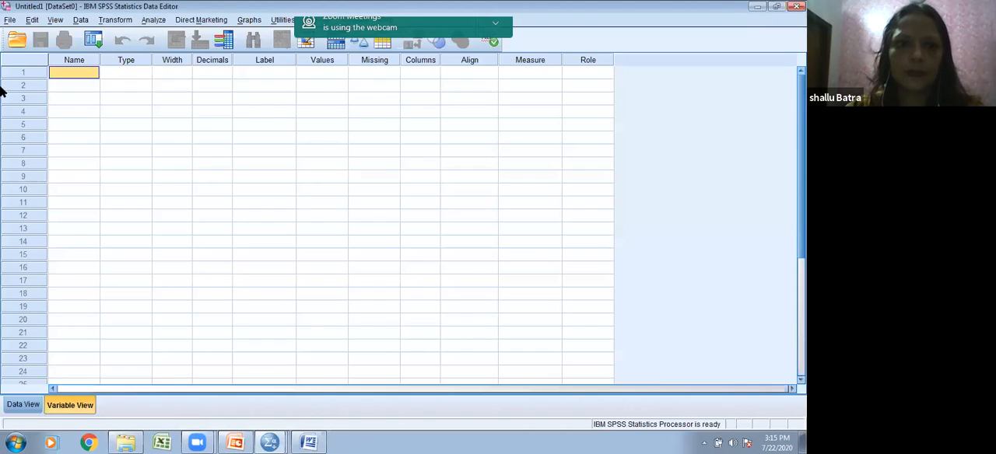
Step: Name the variable in the first row Nameoftheparticipant
click(74, 72)
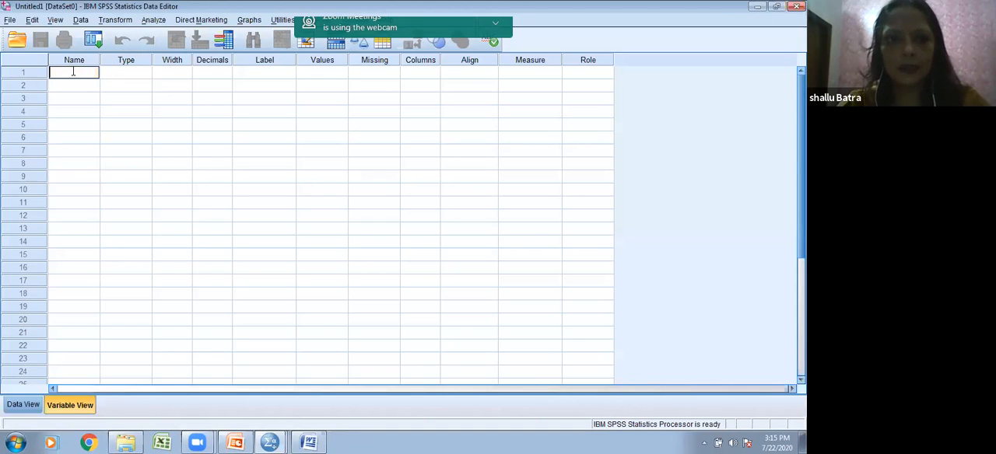
text(Name)
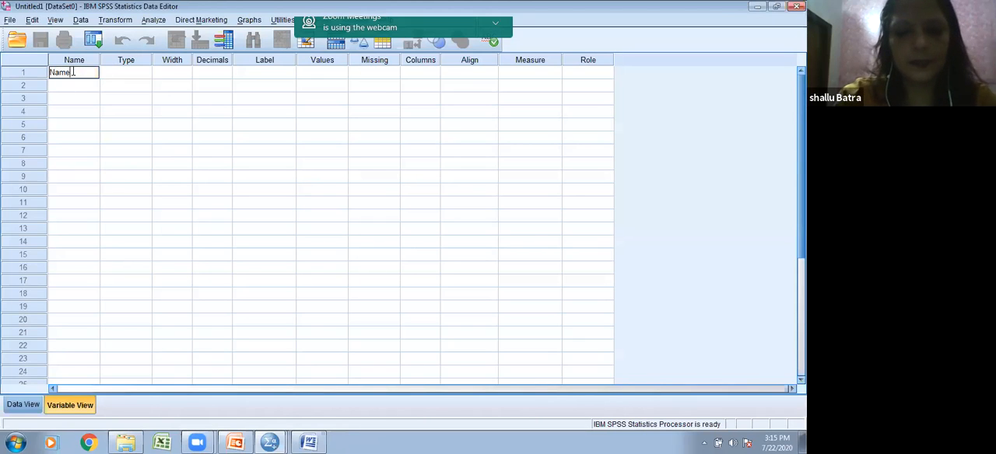
text(ofthepar)
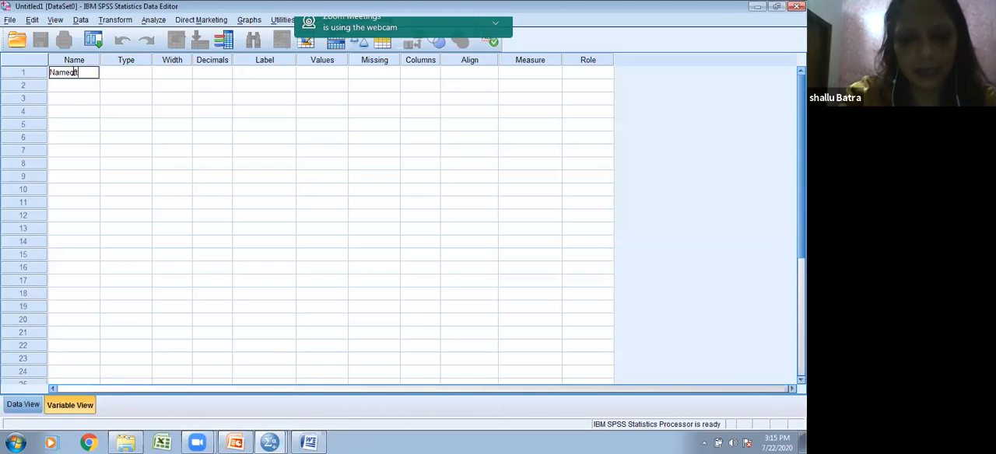
text(t)
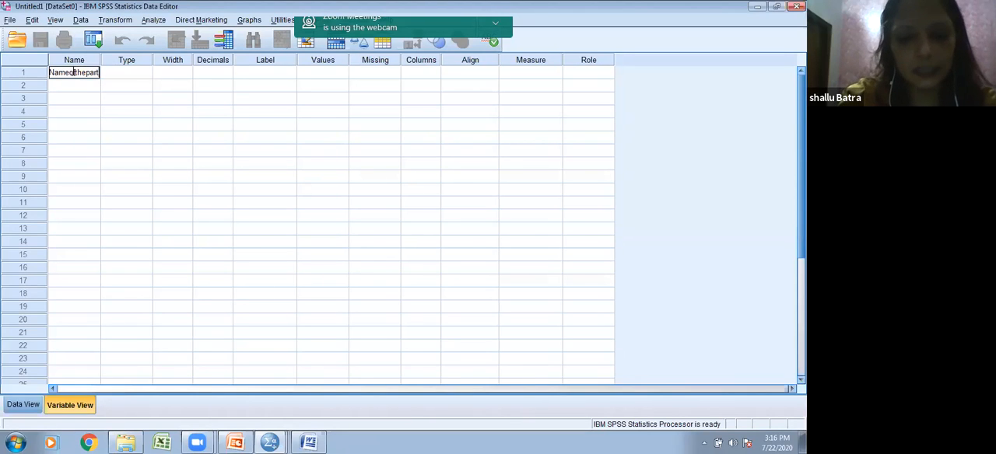
text(icipant)
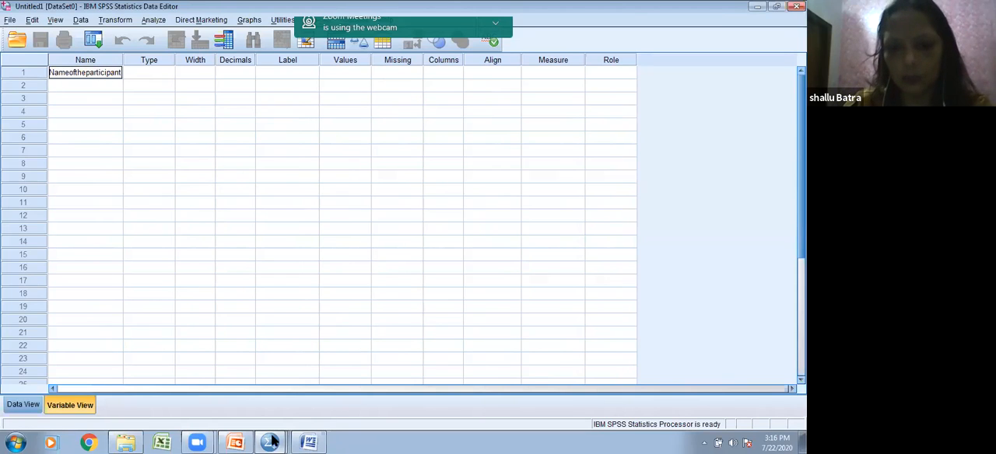
Step: Switch to Presentation1 in PowerPoint, review the Data Editor Window and Naming a Variable slides, and return to SPSS
mouse_move(241, 443)
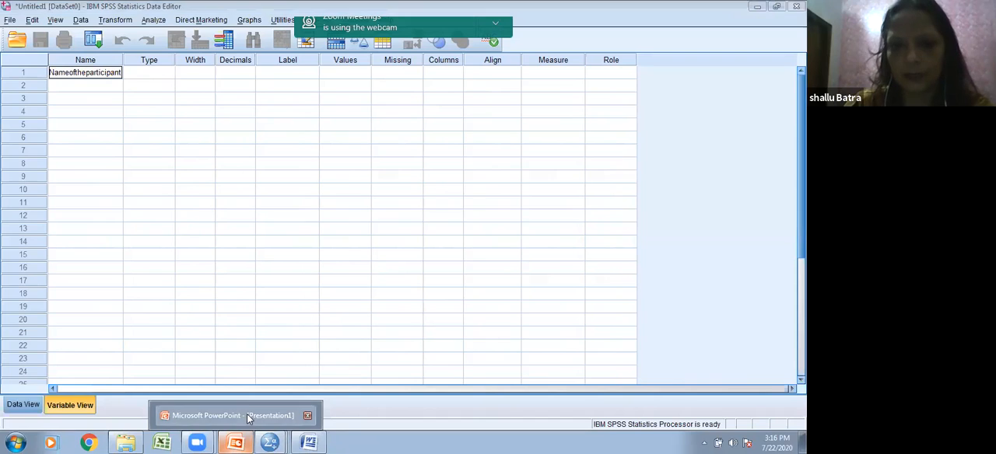
click(247, 414)
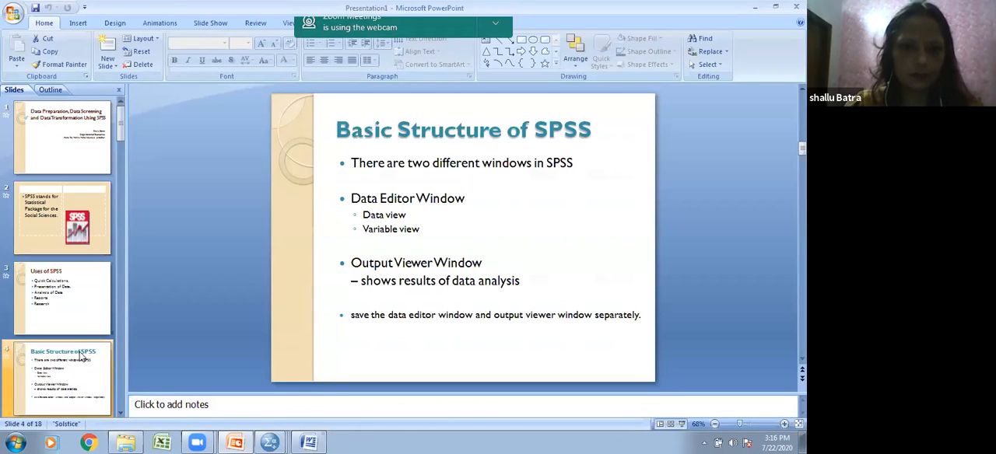
scroll(81, 356, down, 1)
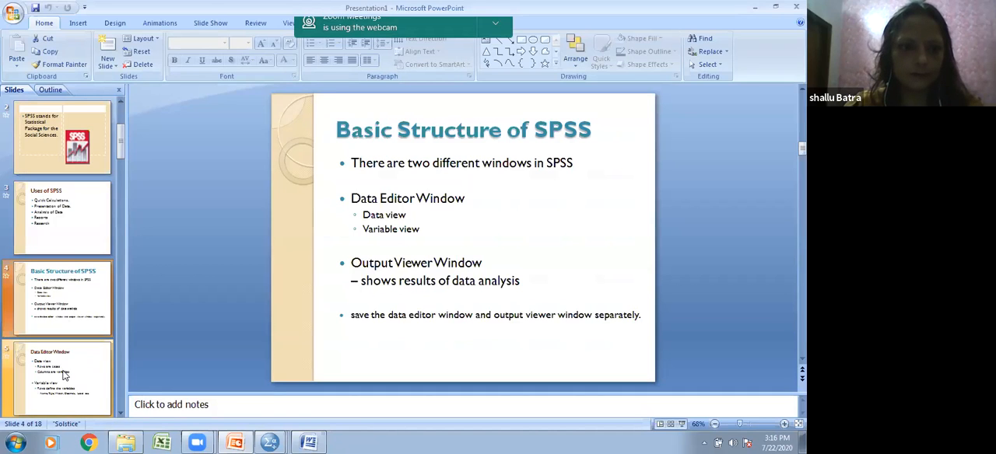
click(67, 373)
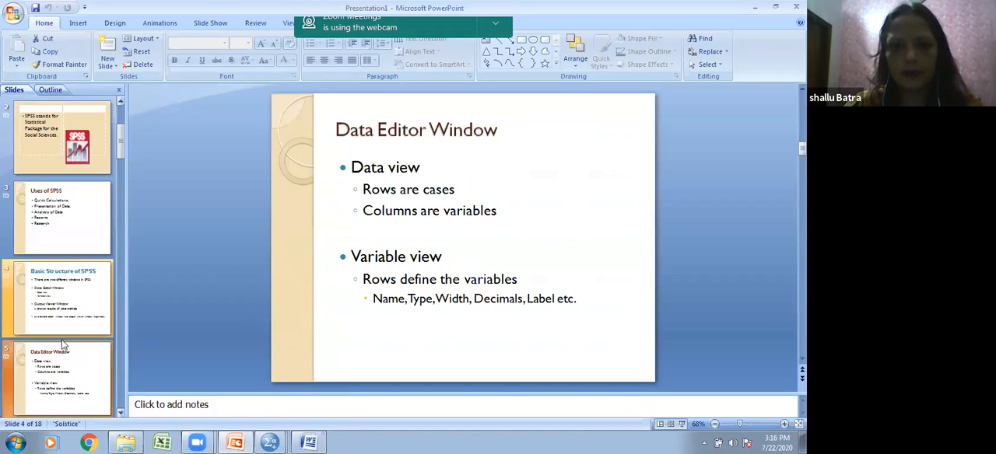
scroll(64, 344, down, 1)
click(67, 373)
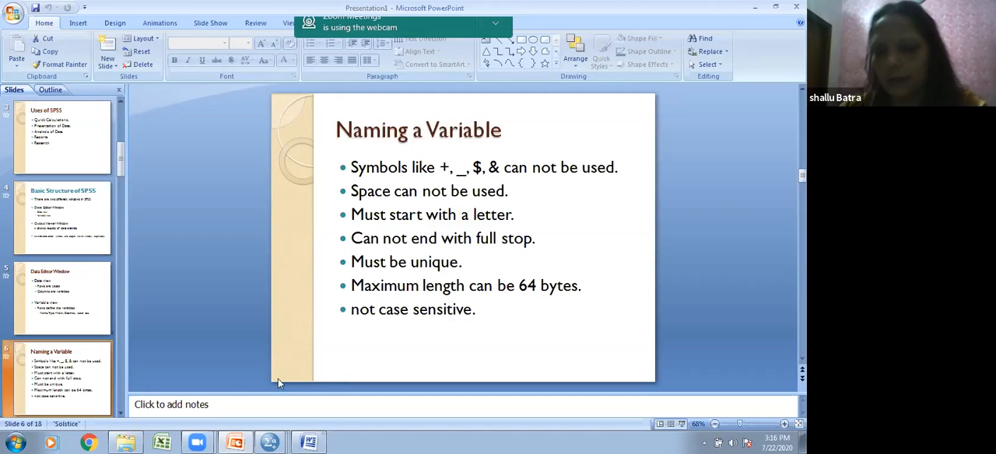
mouse_move(283, 438)
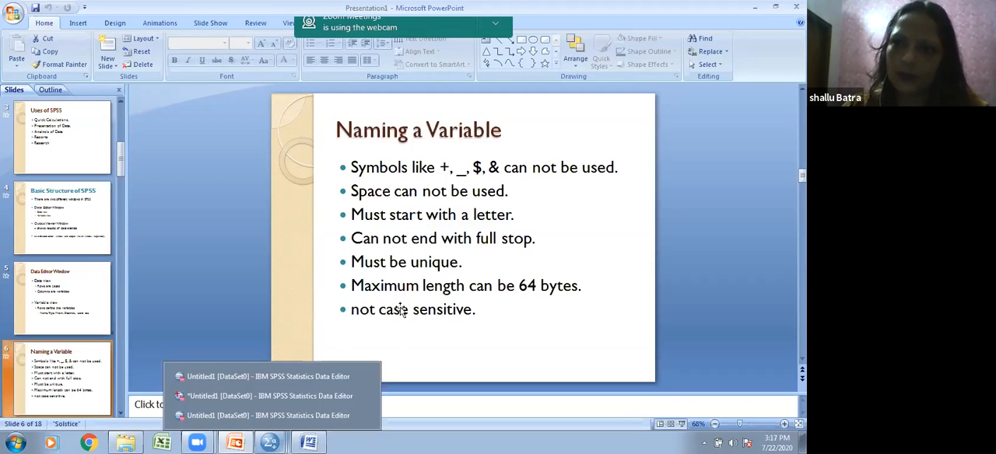
click(754, 8)
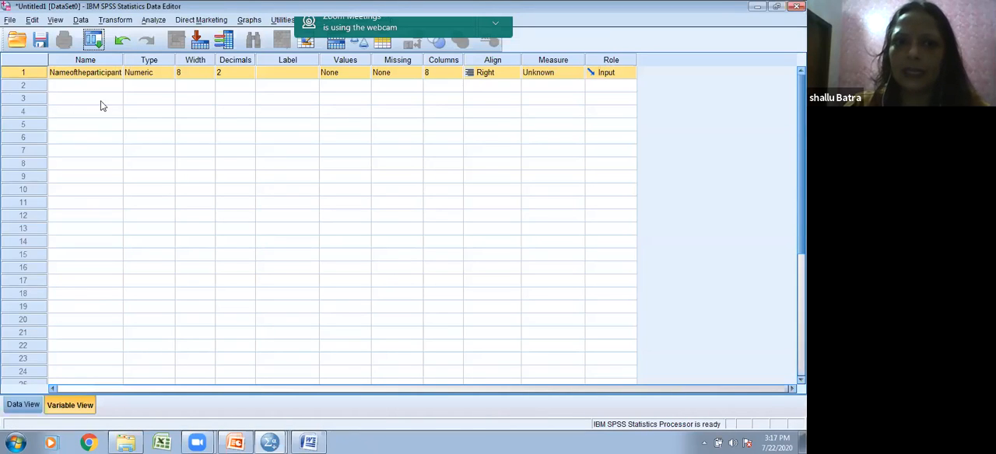
Step: Change the Nameoftheparticipant variable's type to String
click(156, 77)
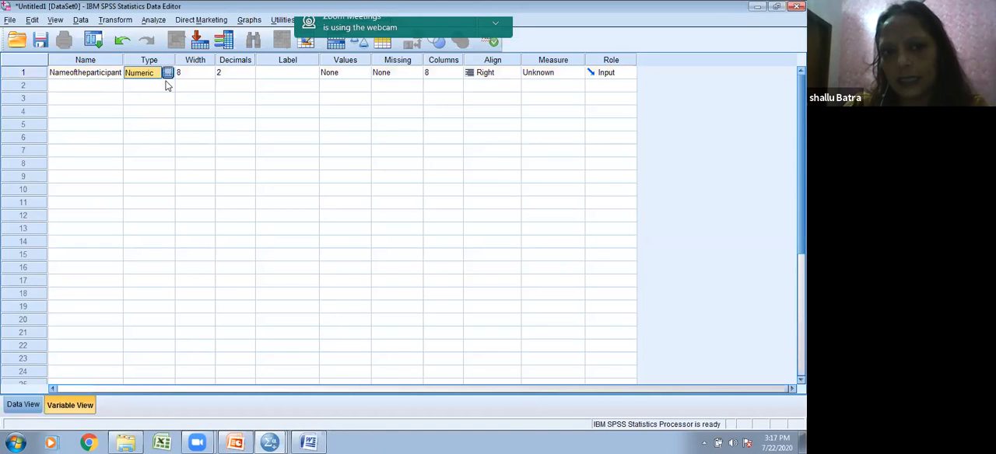
click(169, 74)
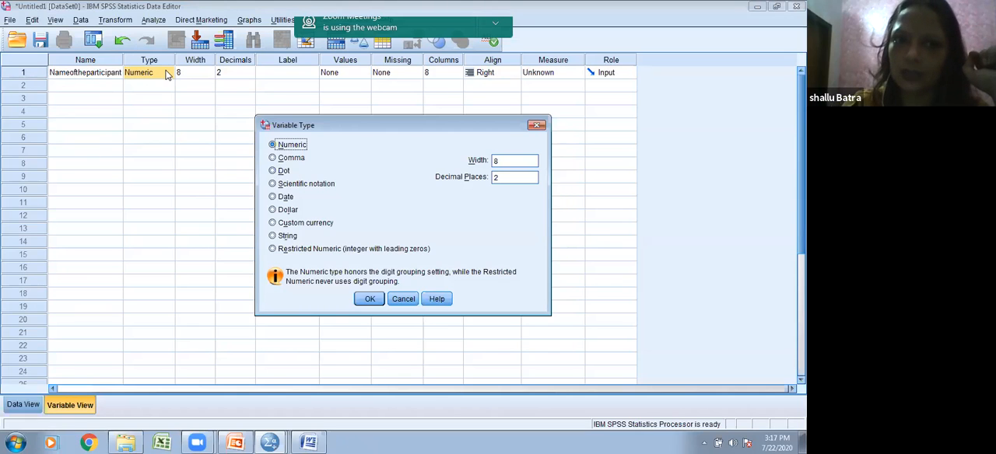
click(273, 236)
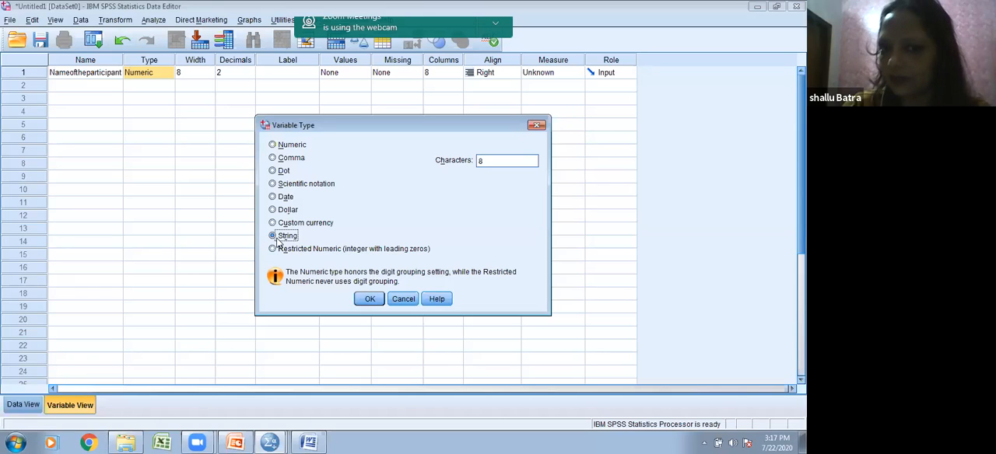
click(372, 298)
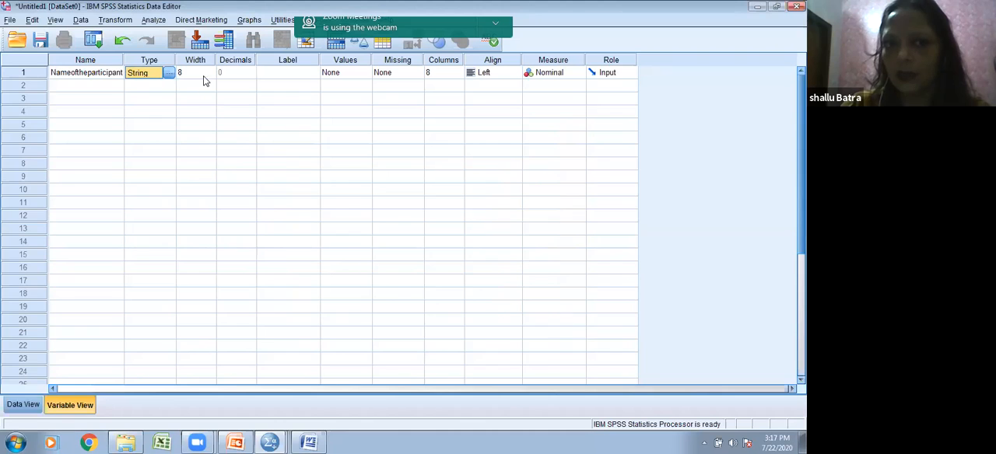
Step: Set the width of the Nameoftheparticipant variable to 15
click(204, 76)
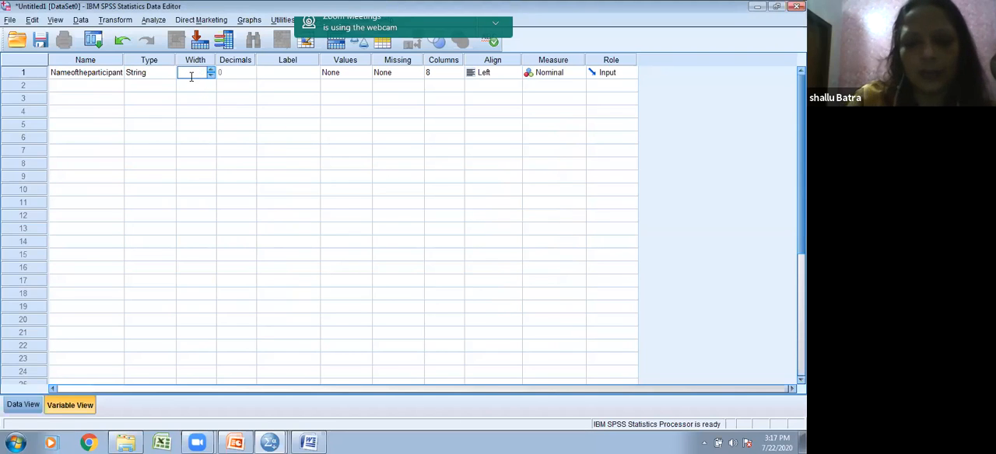
text(15)
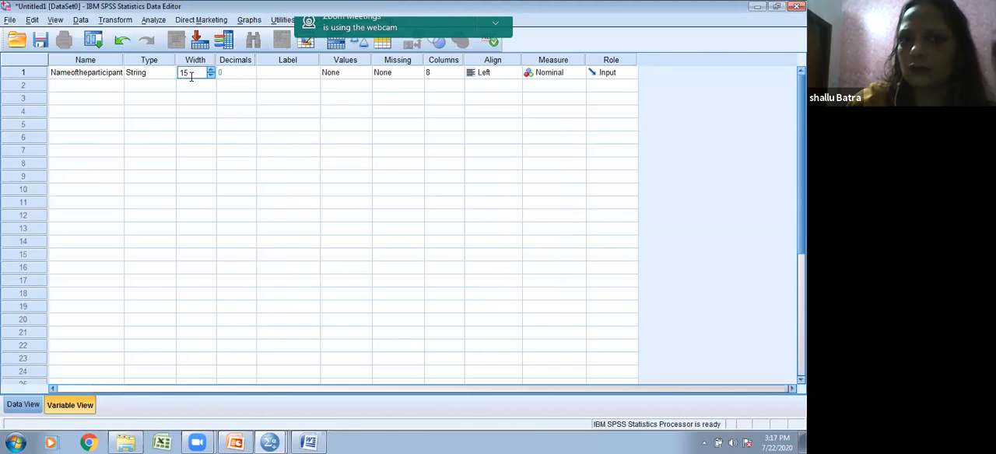
click(241, 75)
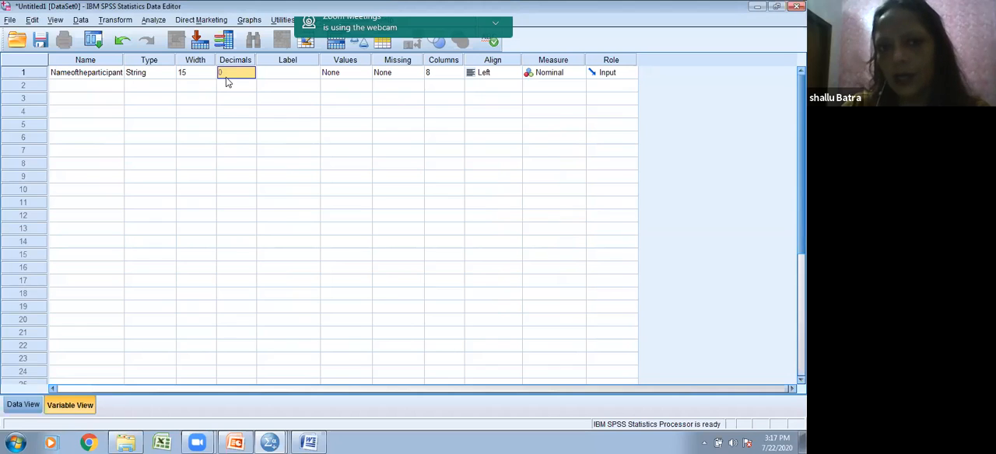
Step: Enter "Name of the Paricipant" as the label of the Nameoftheparticipant variable
click(273, 73)
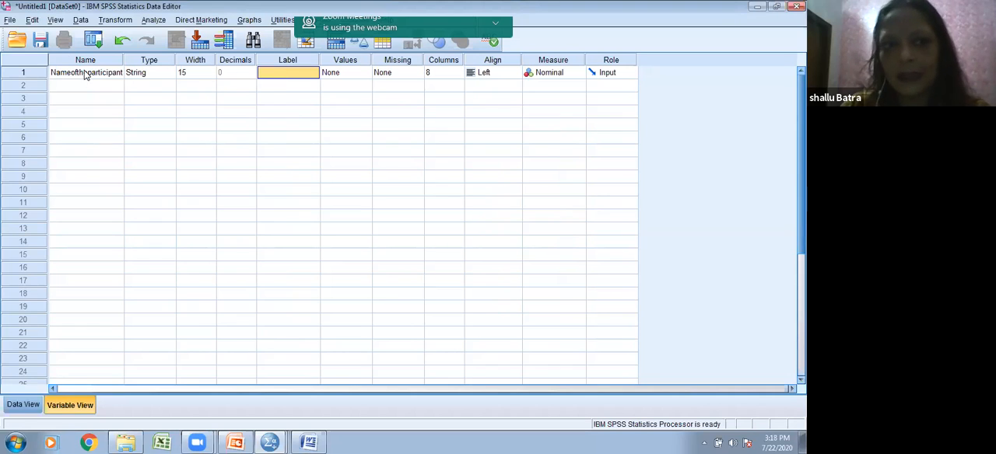
click(20, 408)
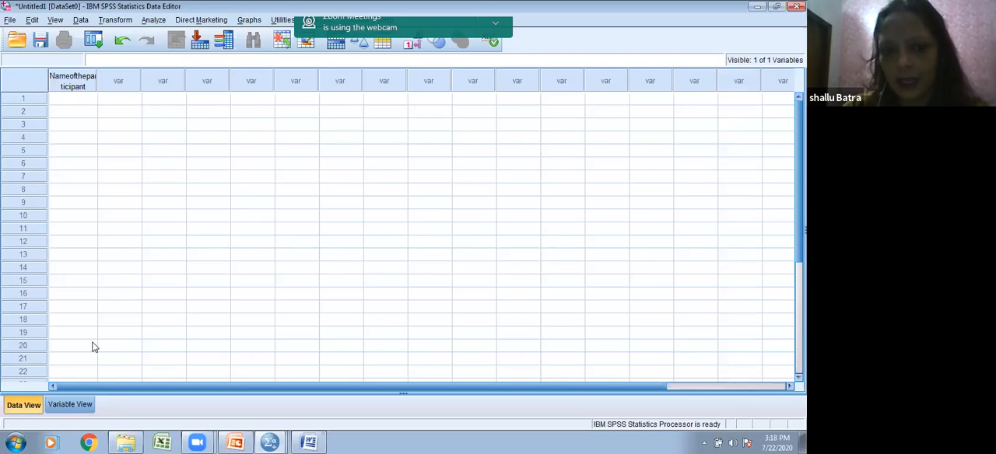
click(71, 404)
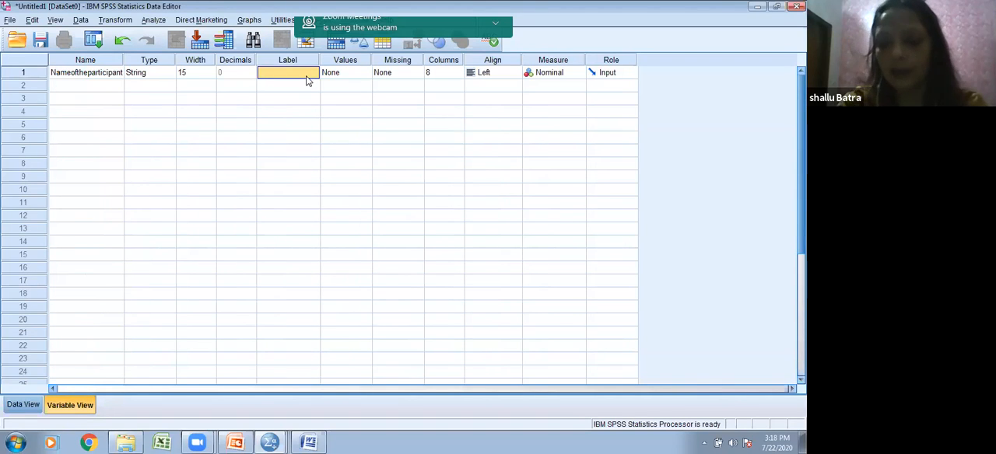
text(N)
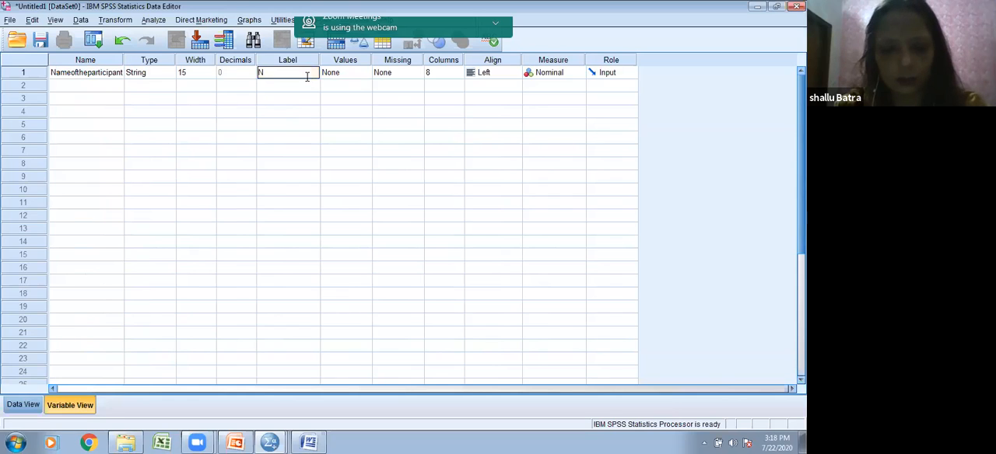
text(ame)
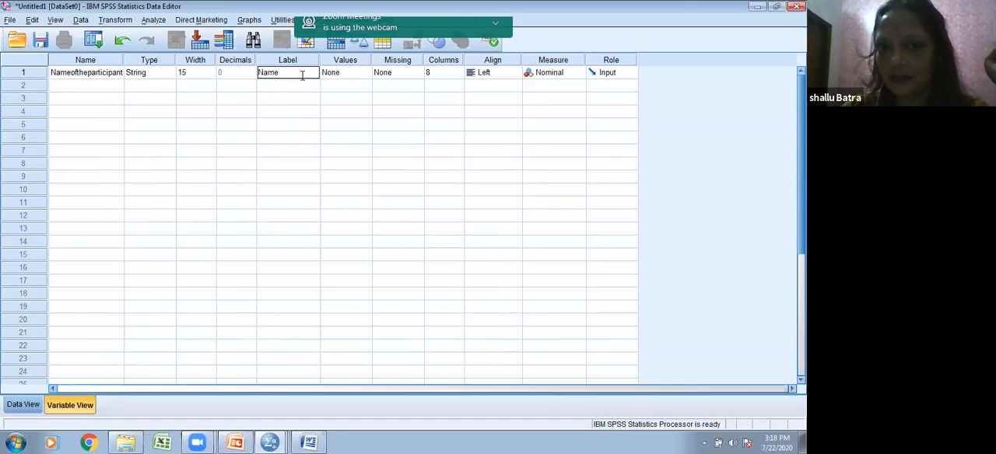
text( of t)
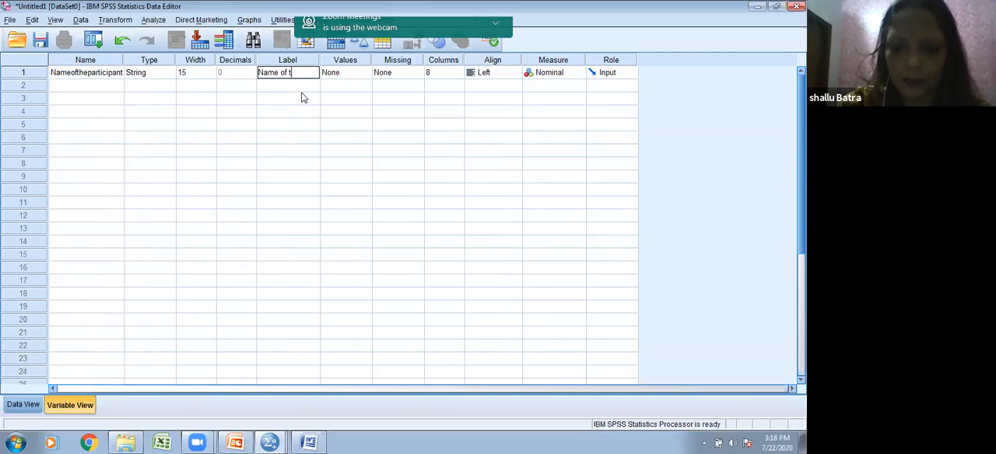
text(he P)
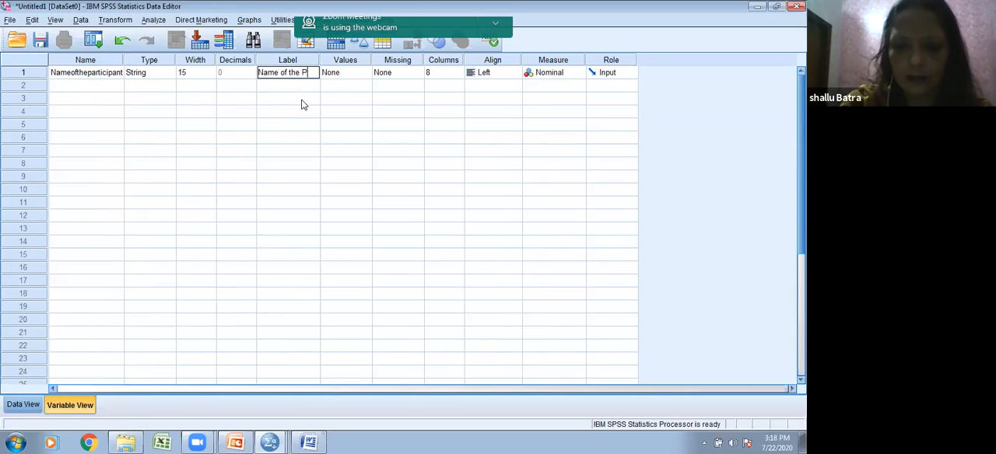
text(artic)
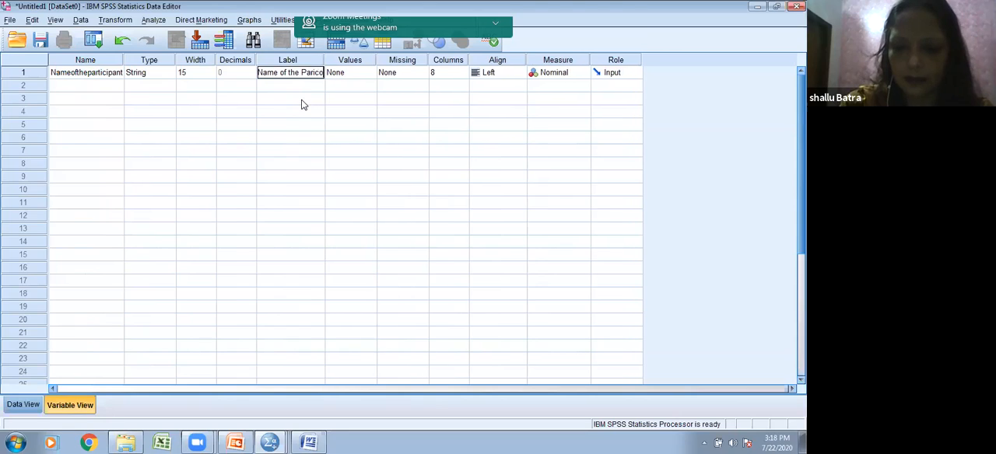
text(ipant)
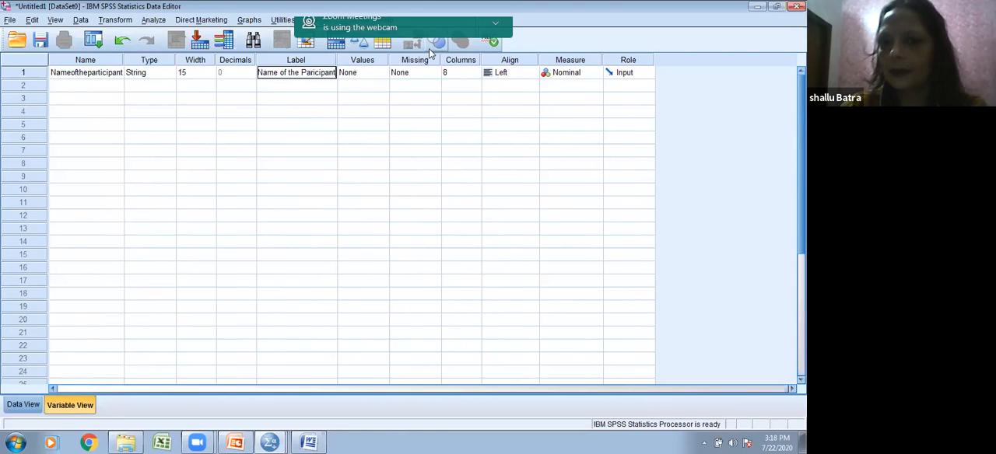
Step: Widen the Nameoftheparticipant column in Data View to 19 so that its heading fits on one line
click(361, 76)
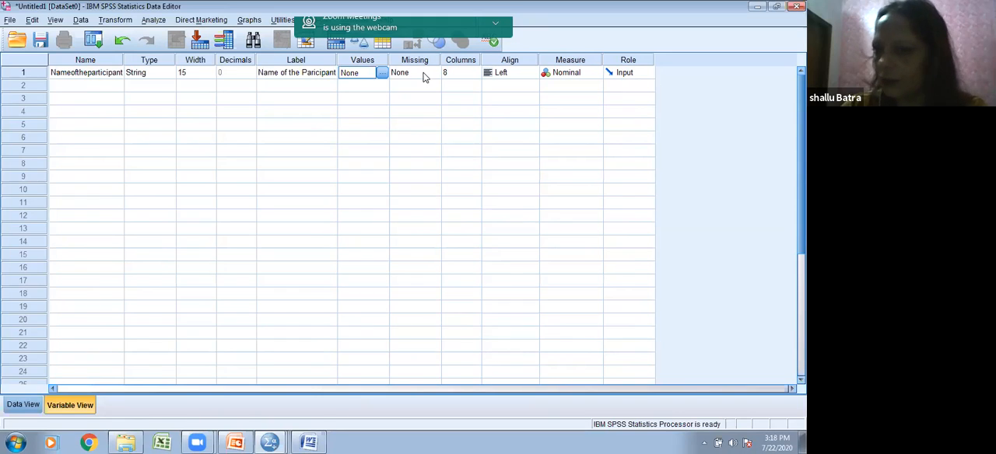
click(472, 78)
click(475, 76)
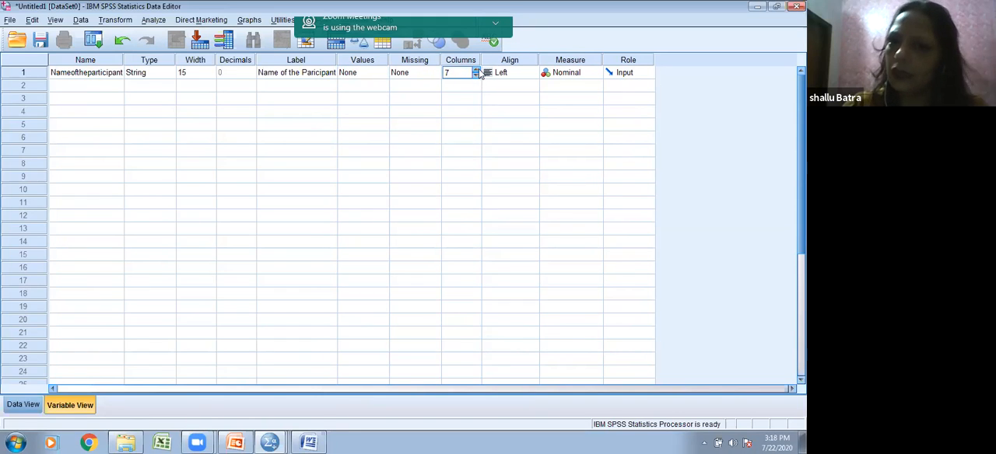
click(24, 404)
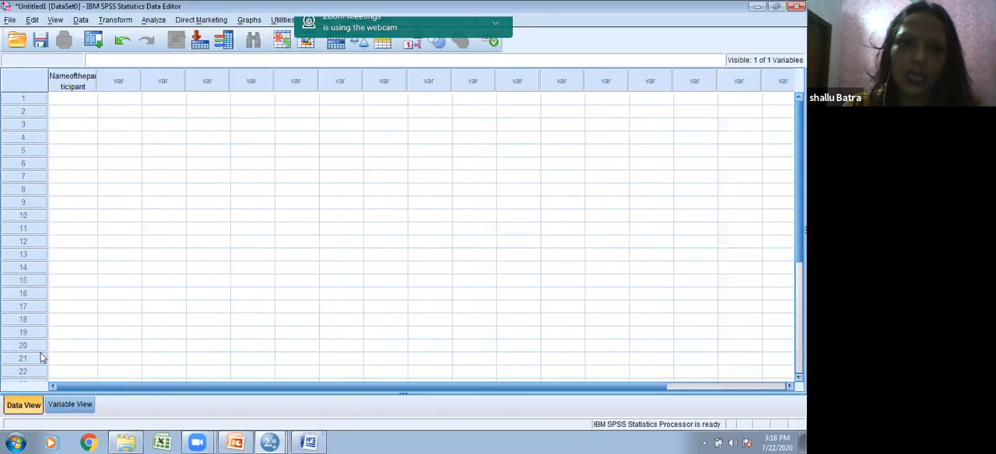
double_click(97, 82)
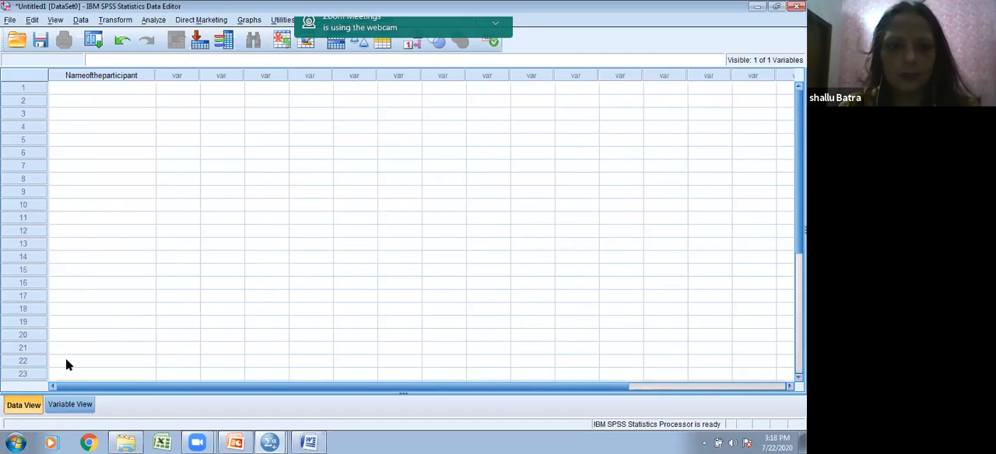
click(68, 403)
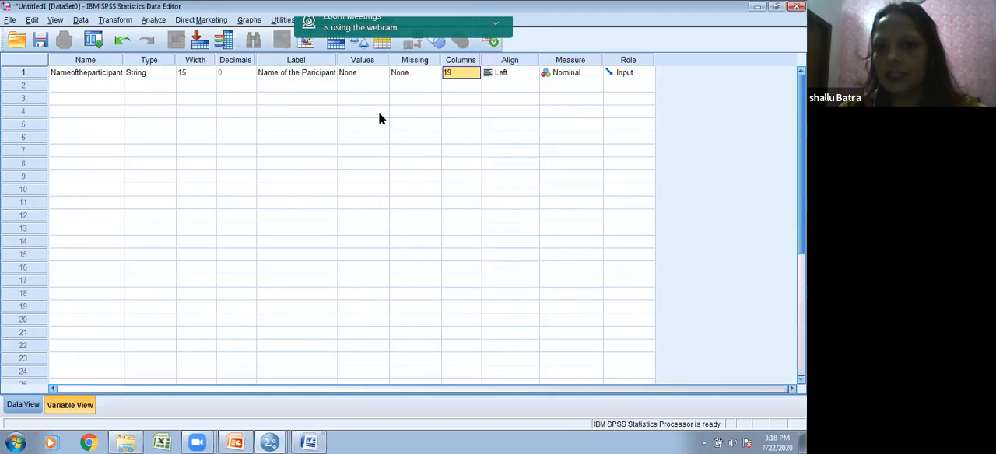
text(19)
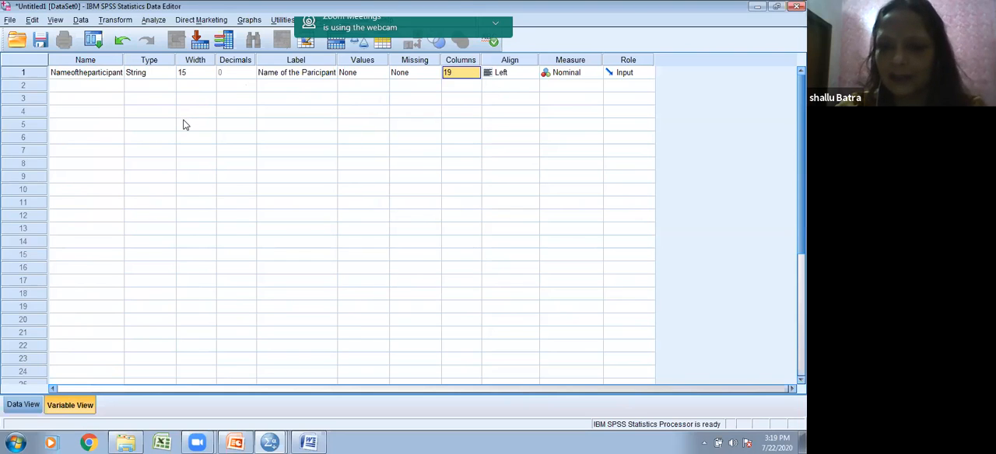
Step: Try to enter a participant's full name as the variable name in row 4 of Variable View
click(70, 115)
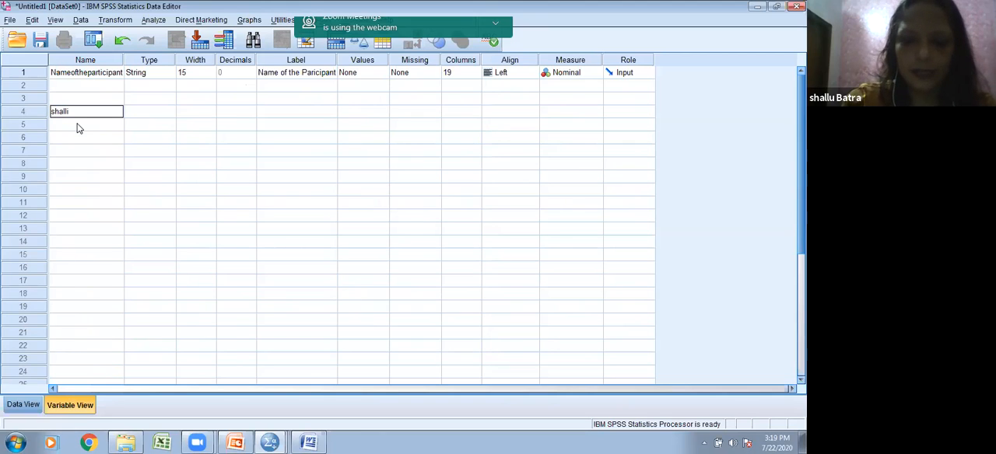
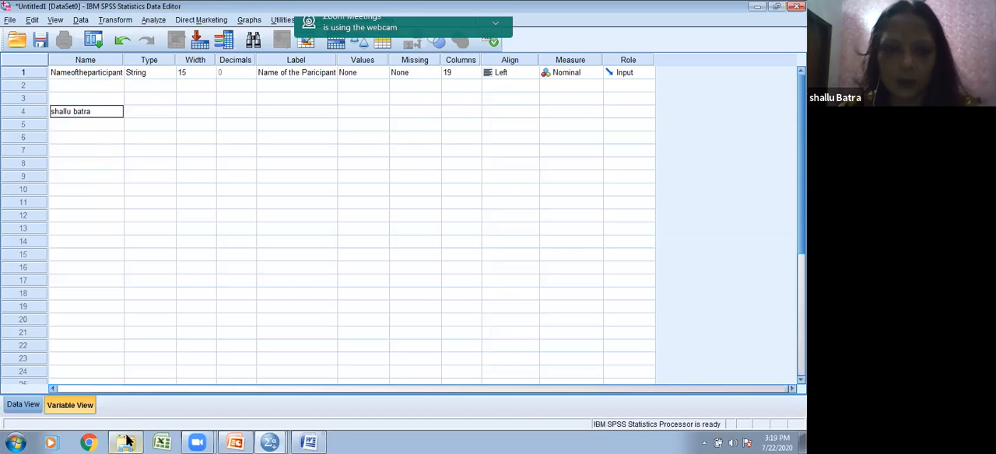
click(23, 404)
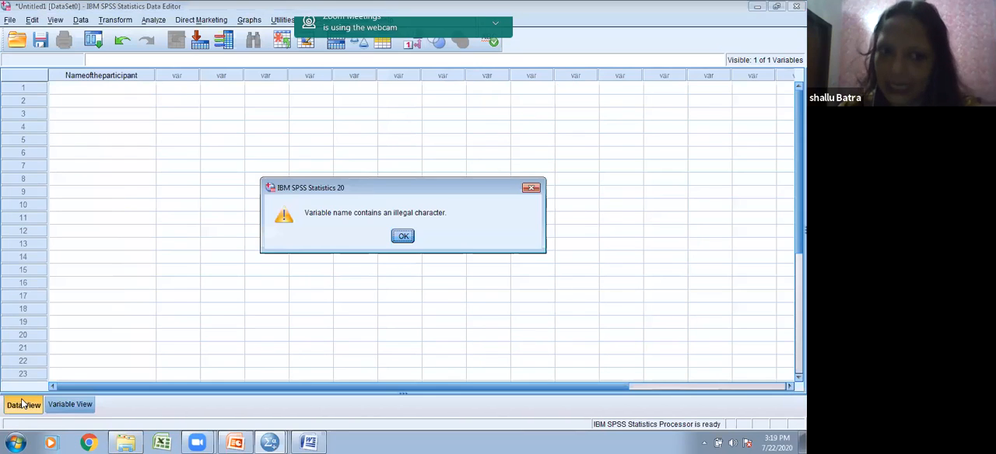
click(402, 237)
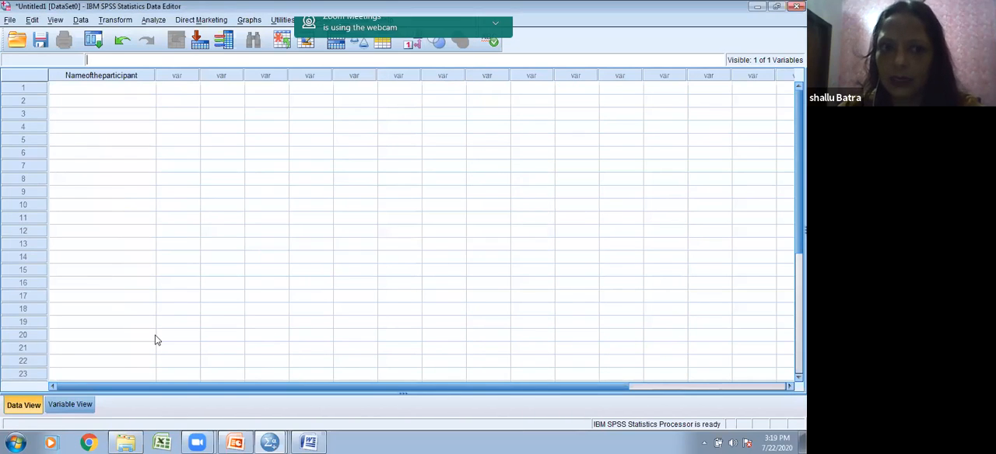
Step: Enter the participant's full name in the first case of the Nameoftheparticipant column in Data View
click(116, 89)
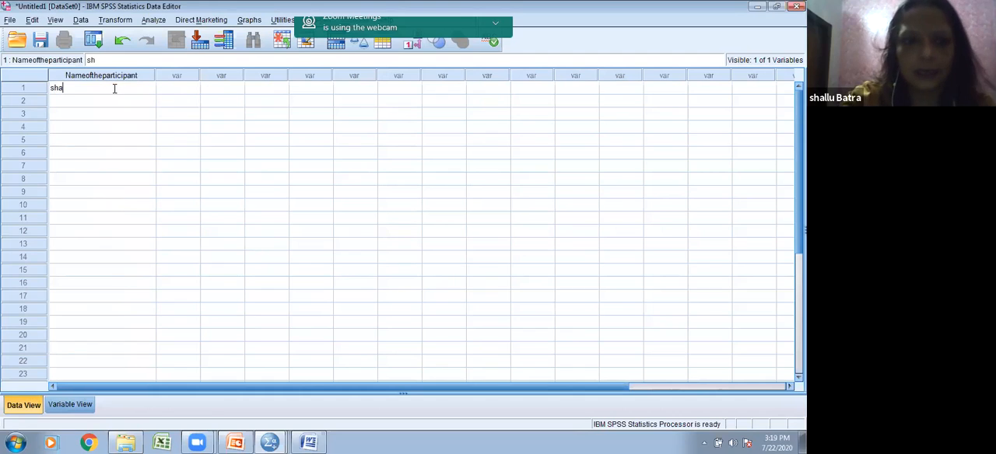
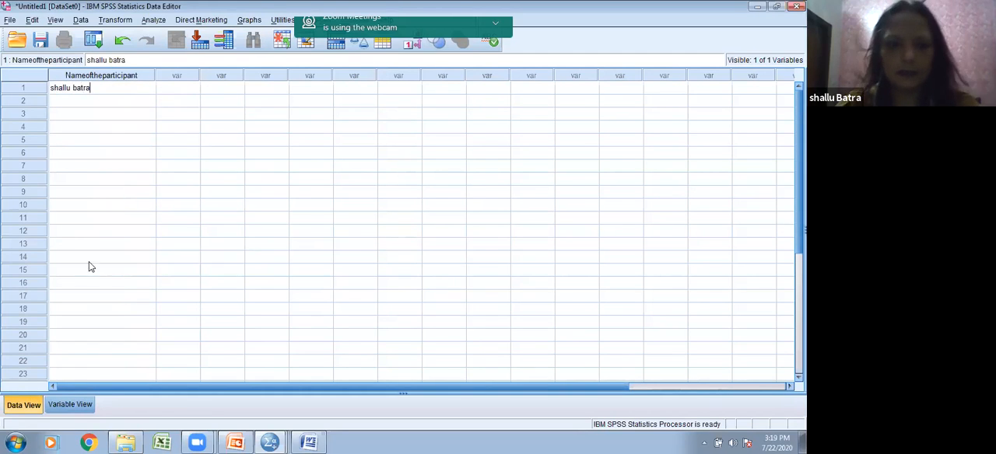
Step: Set the Columns value of the Nameoftheparticipant variable to 6 in Variable View
click(72, 405)
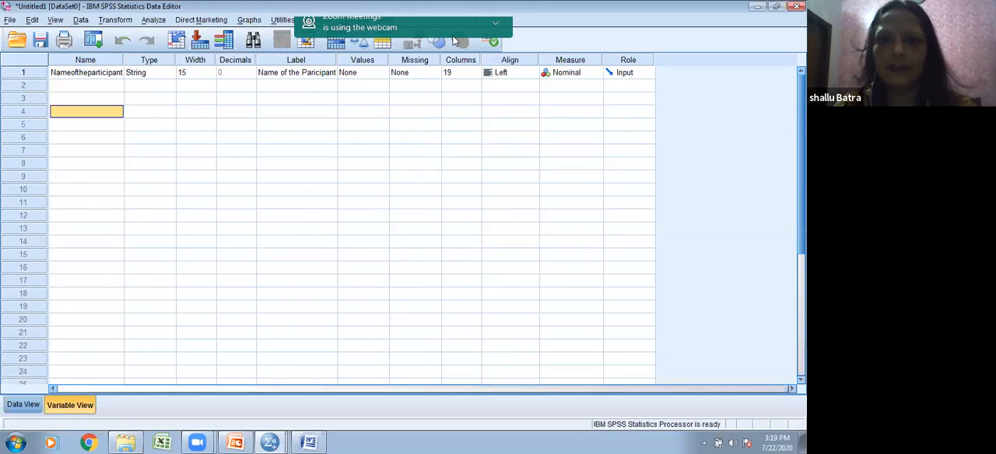
click(456, 72)
text(8)
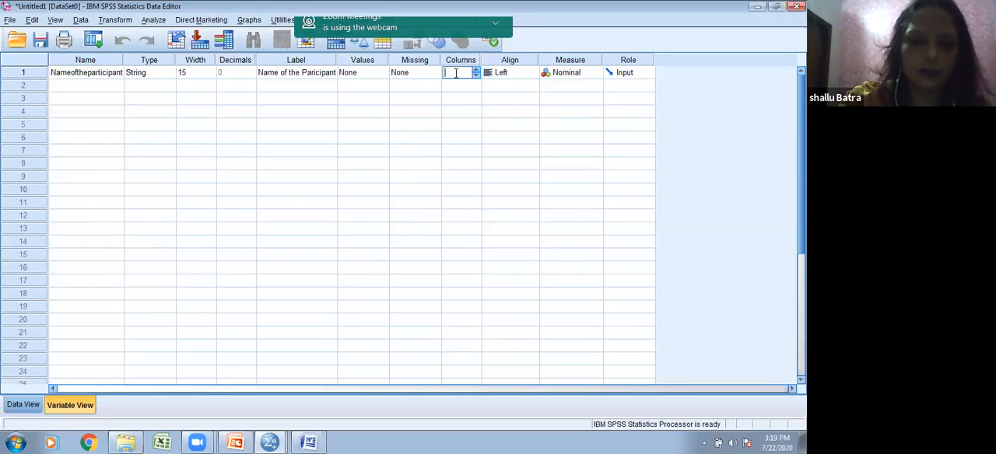
text(6)
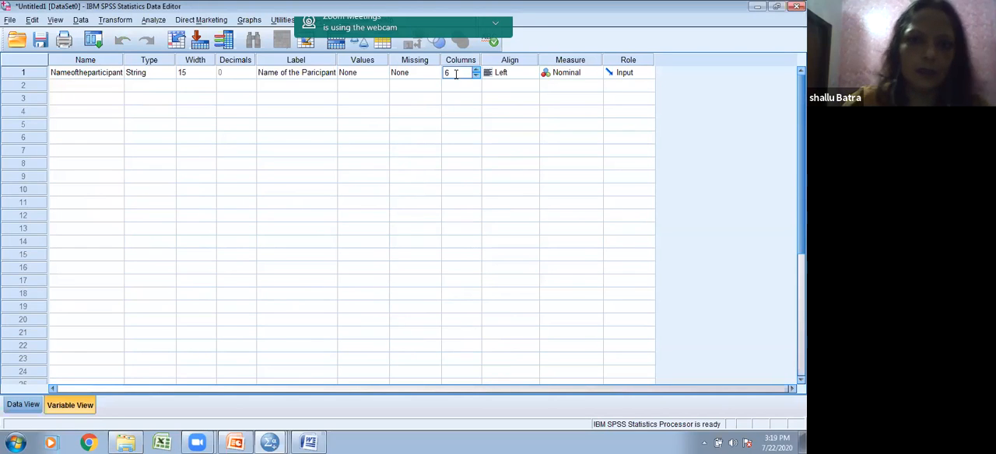
Step: Widen the Nameoftheparticipant column in Data View to 13 so the full name fits, and return to Variable View
click(22, 404)
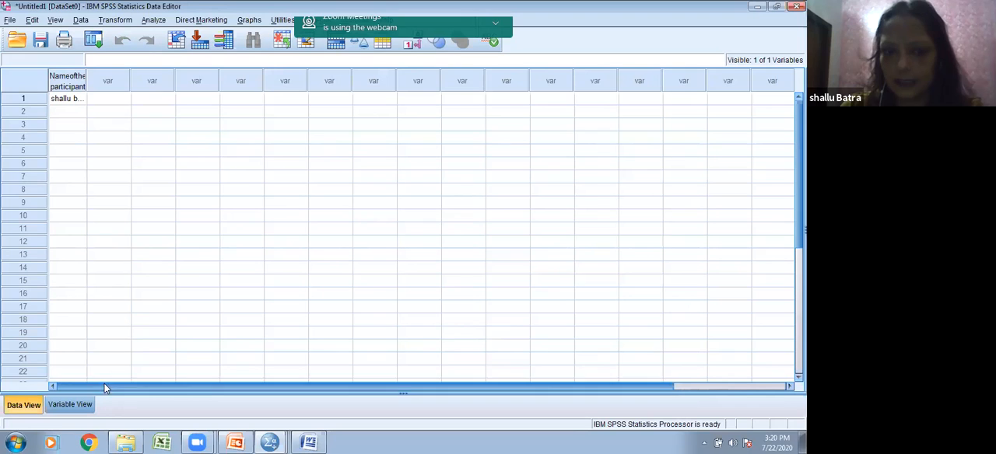
drag(87, 72, 124, 73)
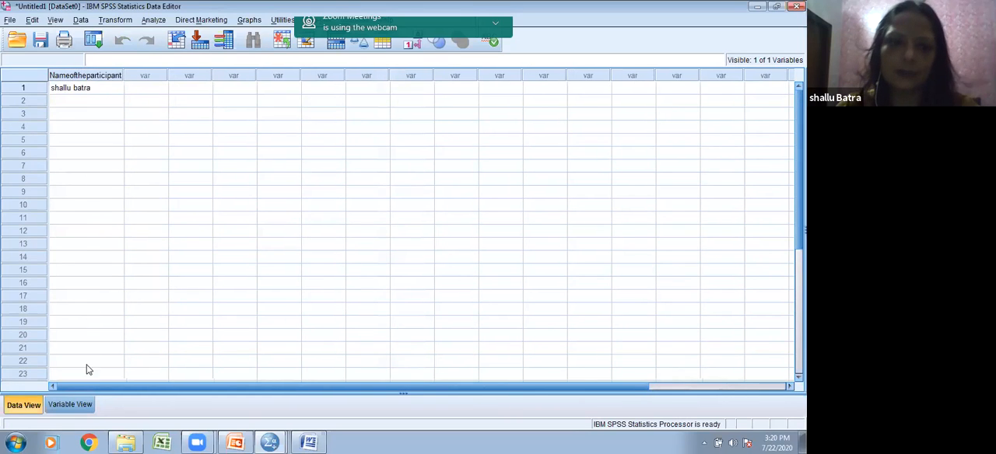
click(70, 405)
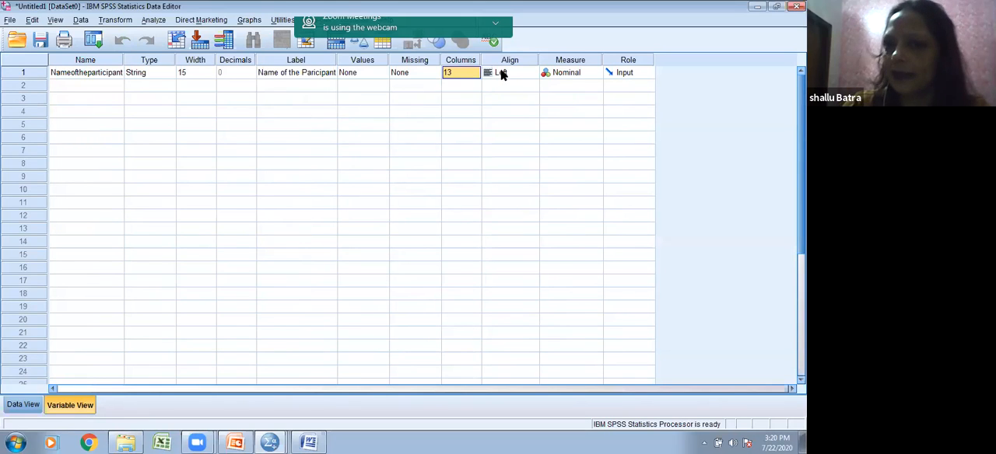
Step: Check the Measure options of the Nameoftheparticipant variable and switch to Presentation1 in PowerPoint to review the Type of Data slide
click(564, 73)
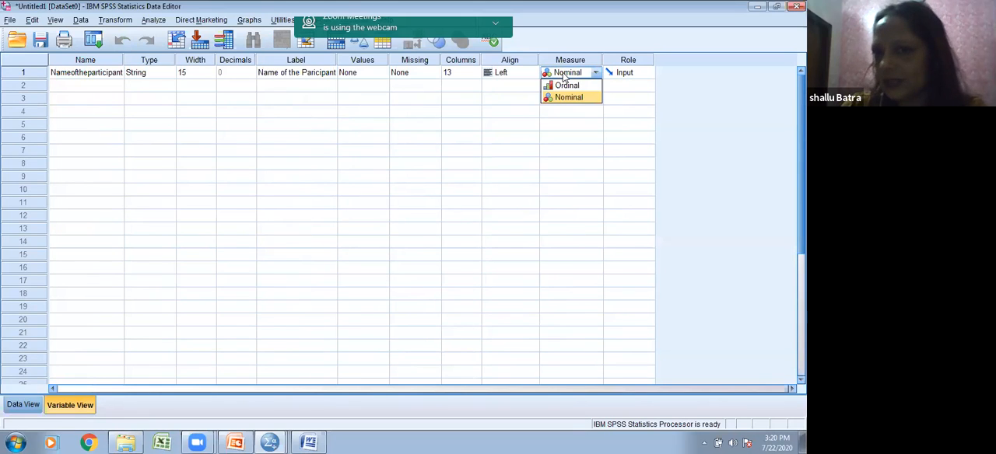
click(563, 77)
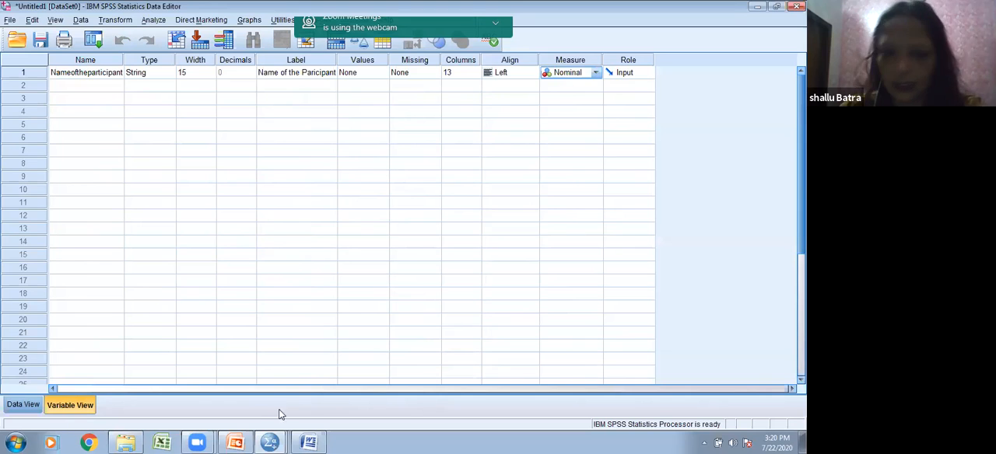
mouse_move(233, 440)
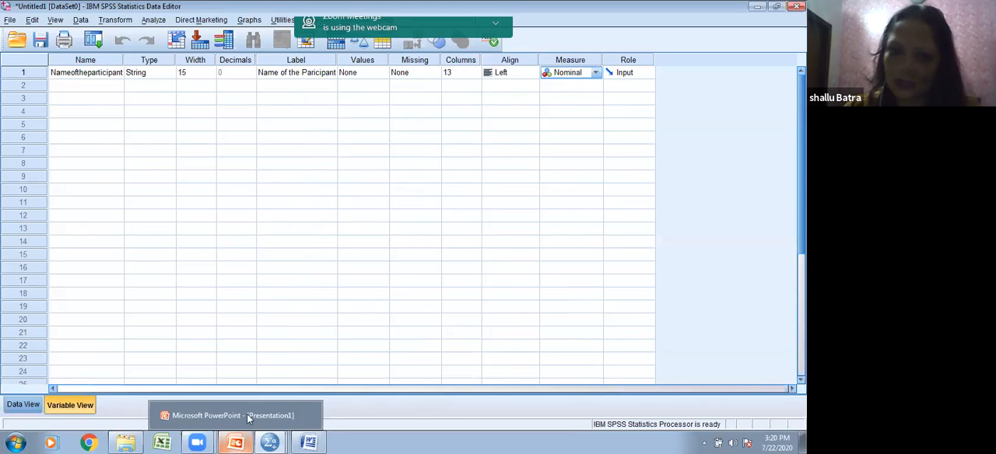
click(244, 413)
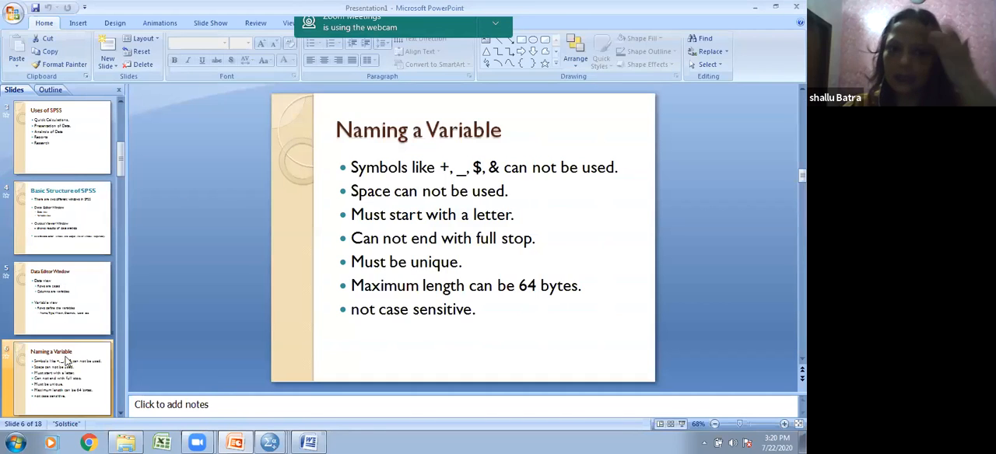
scroll(84, 340, down, 3)
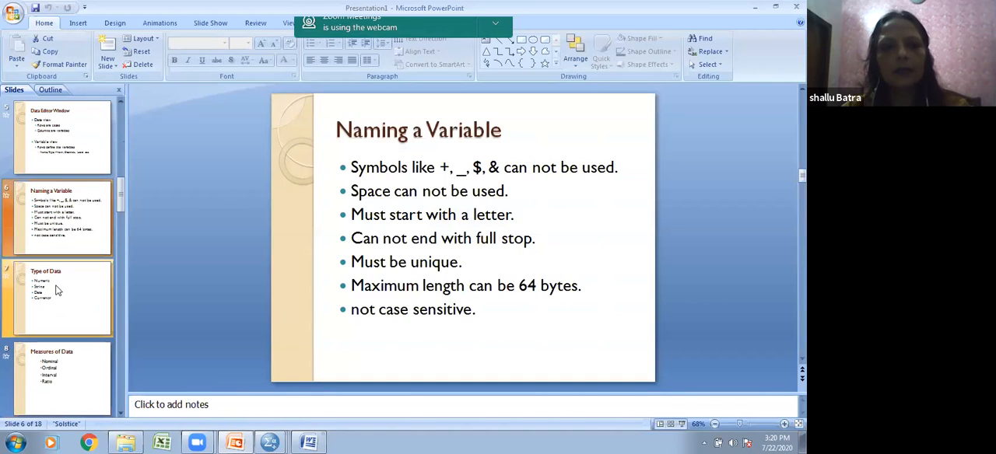
click(56, 283)
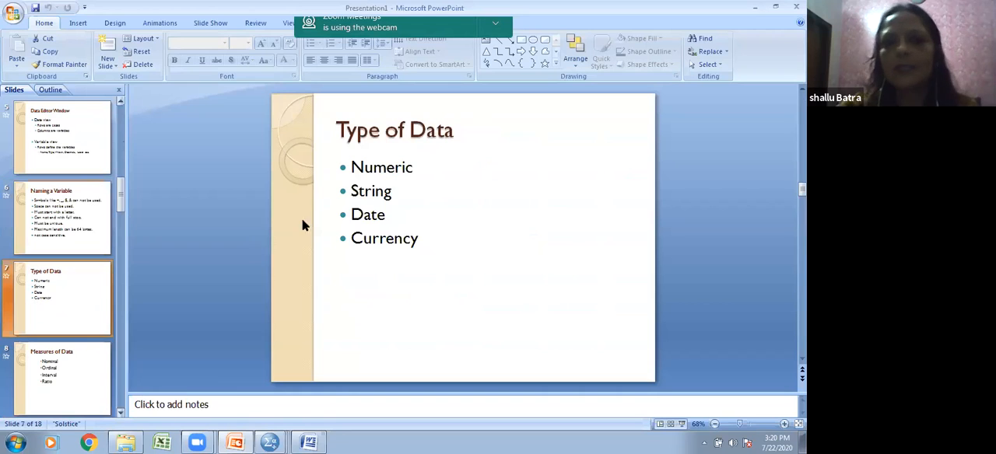
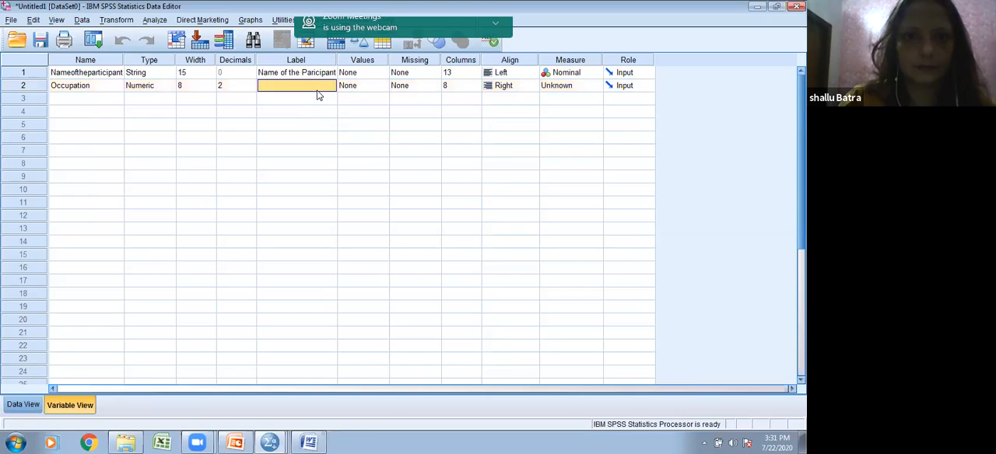
Step: Enter "Occupation of participant" as the label of the Occupation variable
text(Occupation of parti)
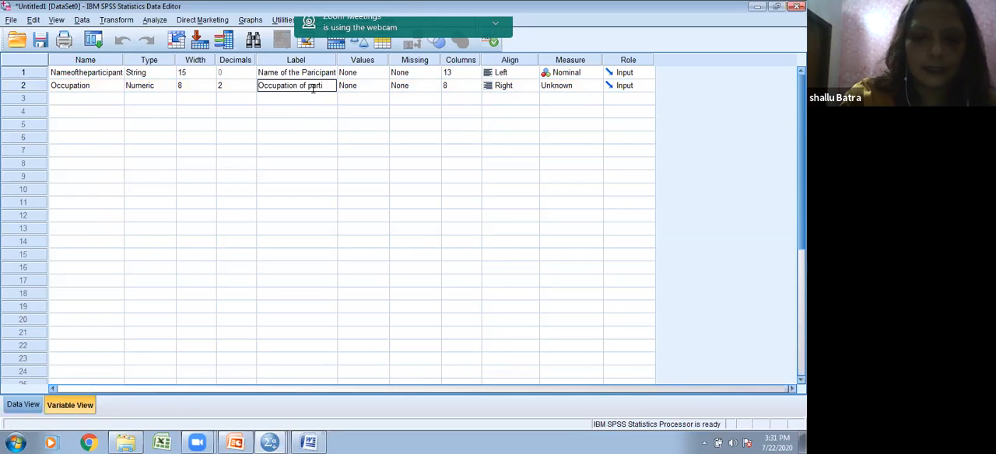
text(cipant)
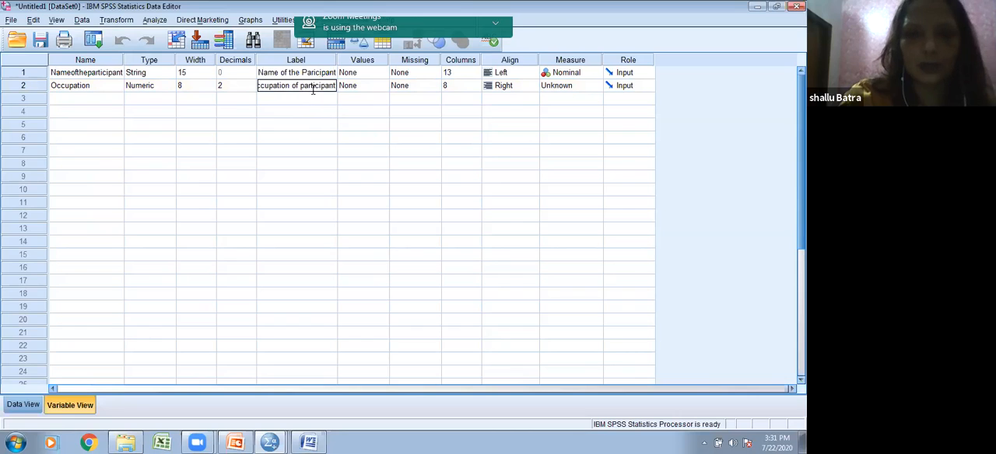
click(223, 98)
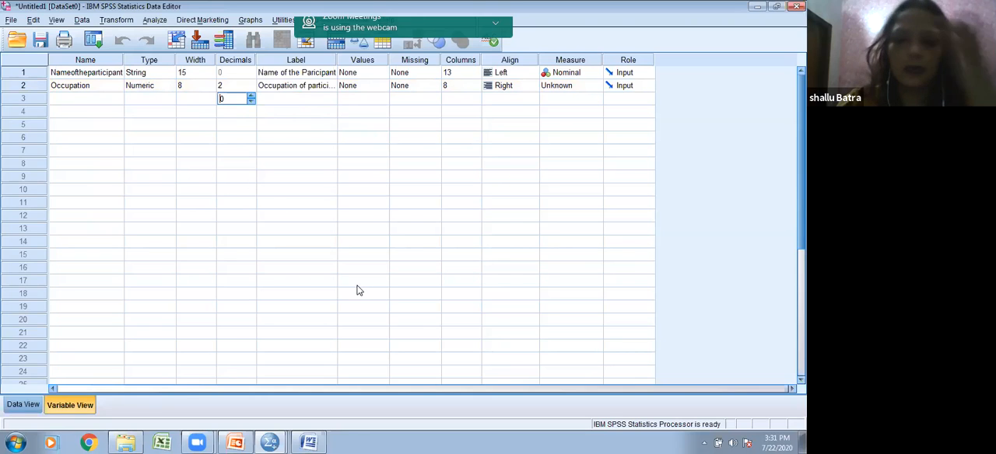
Step: Switch to the Sample Questionnaire in Word and code the occupation options: Job 1, Self Employed 2, Retired 3
mouse_move(309, 442)
click(310, 414)
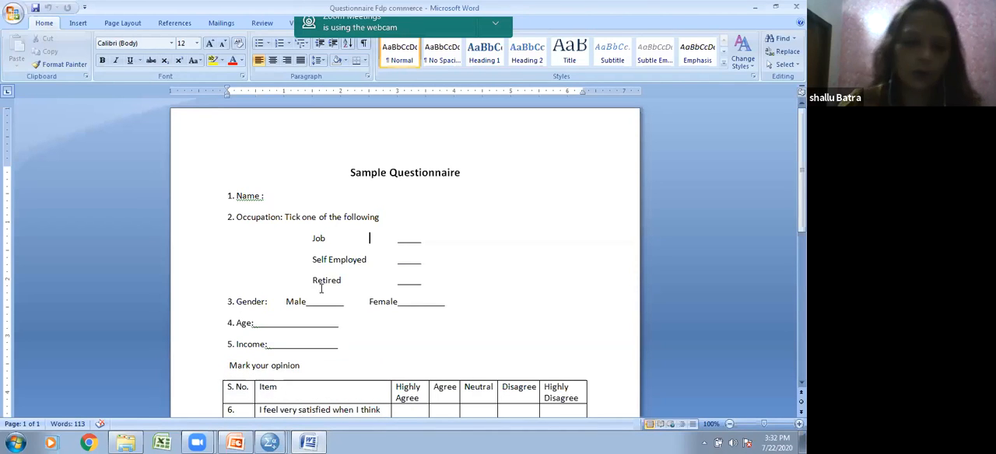
key(Down)
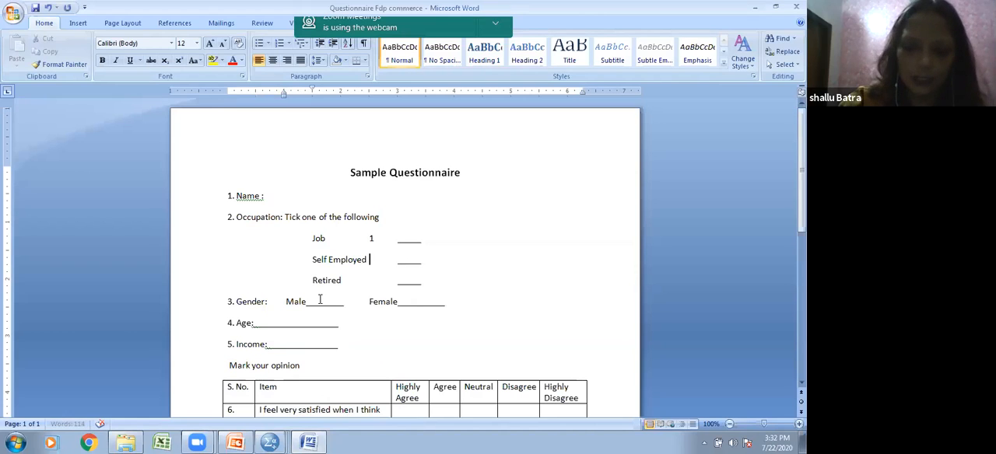
text(2)
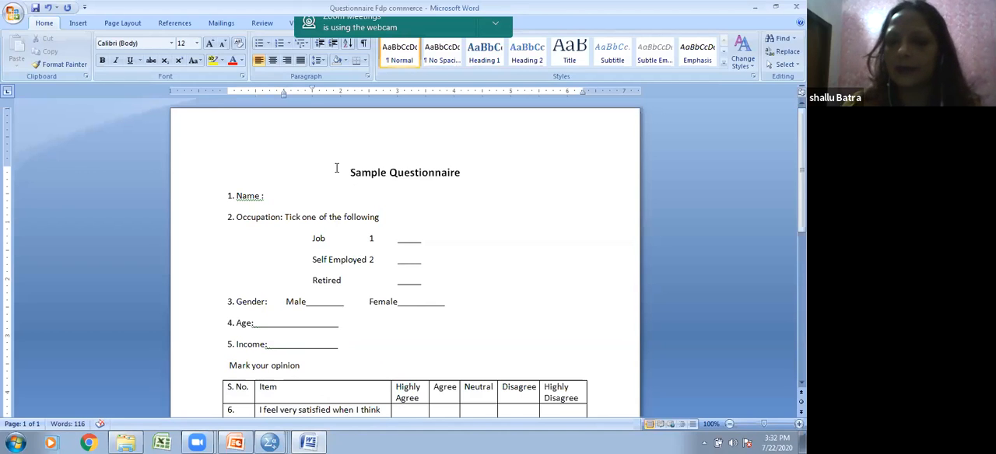
key(Down)
text(3)
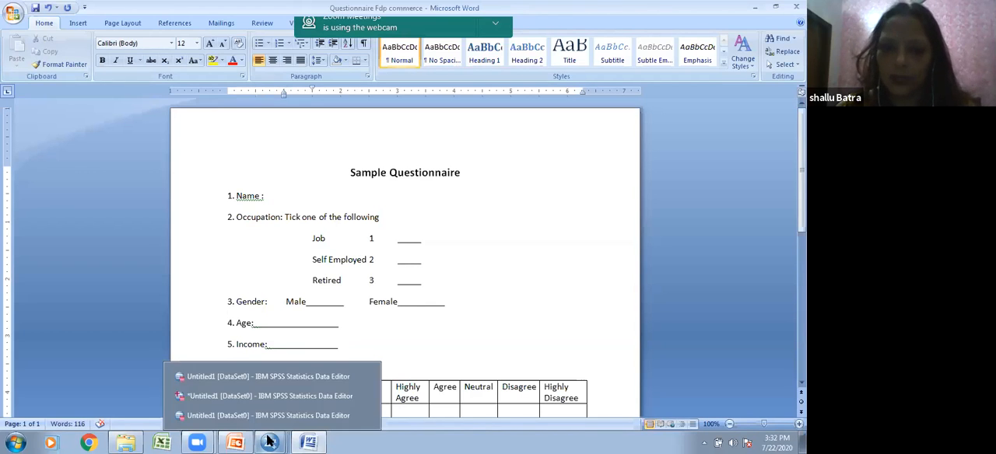
Step: Return to SPSS and add the value label 1 = Job for the Occupation variable
click(757, 9)
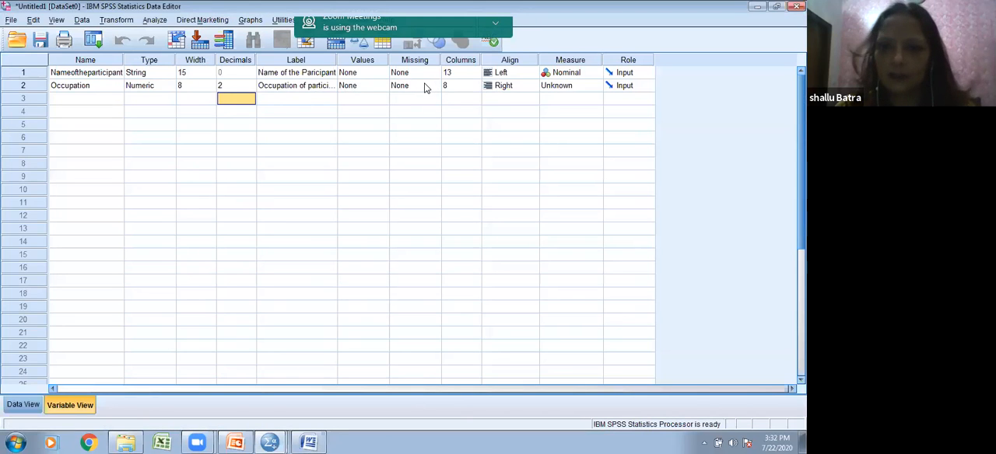
double_click(385, 85)
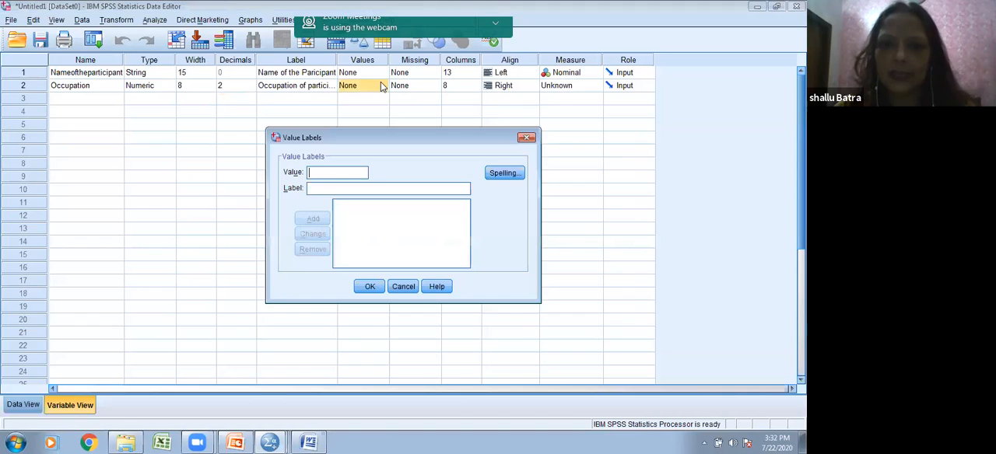
text(1)
click(328, 186)
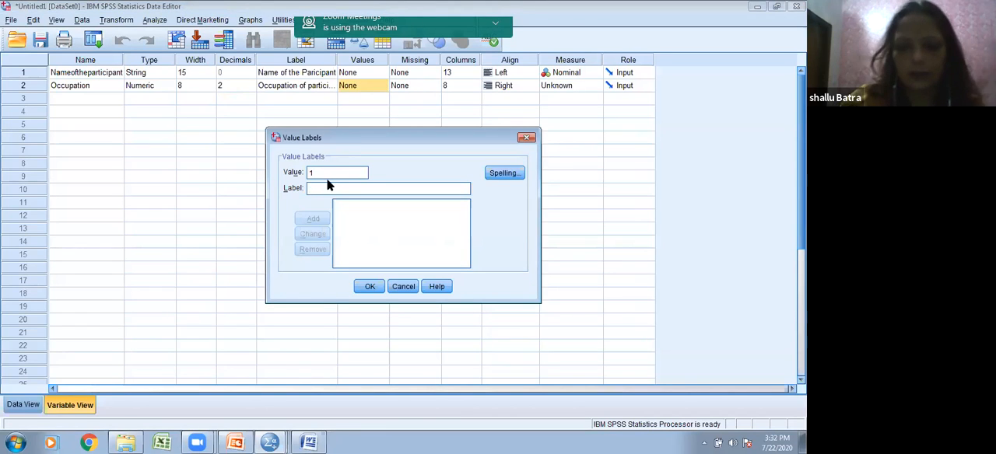
text(Job)
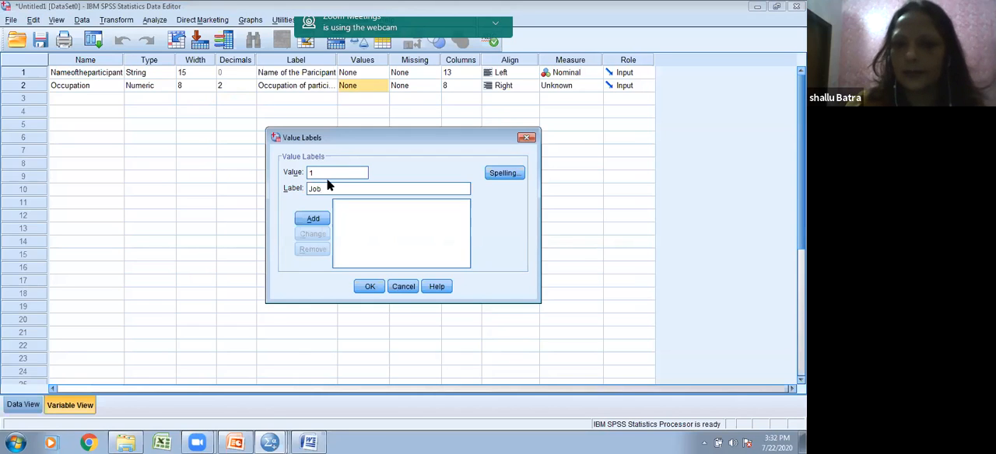
click(313, 218)
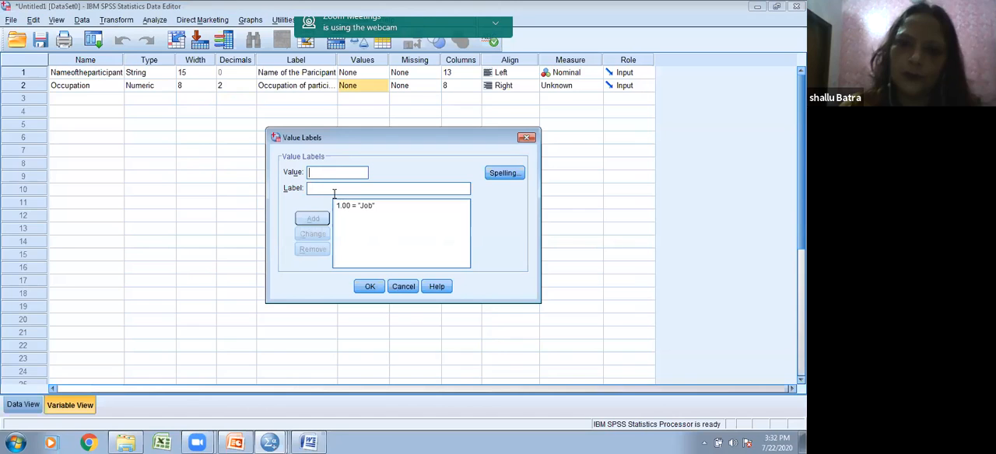
Step: Add the value labels 2 = self Employed and 3 = retired for Occupation and apply the value labels
text(self Employed)
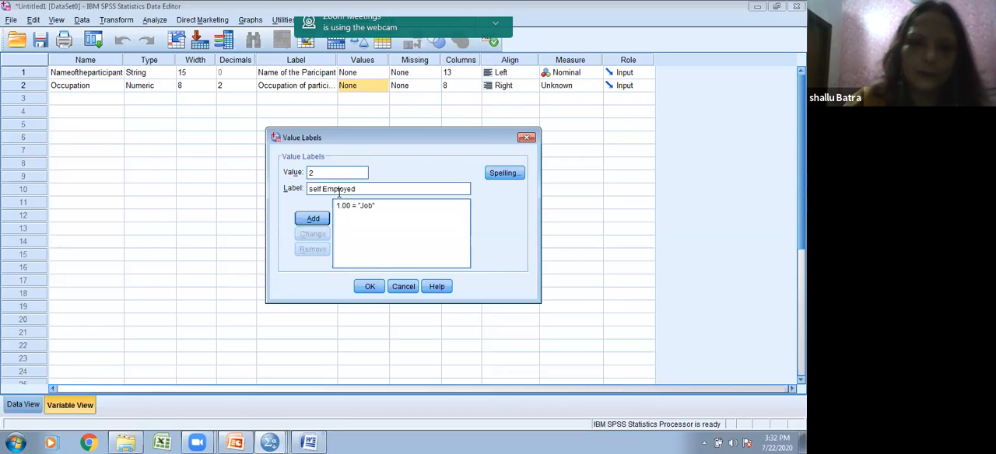
click(312, 219)
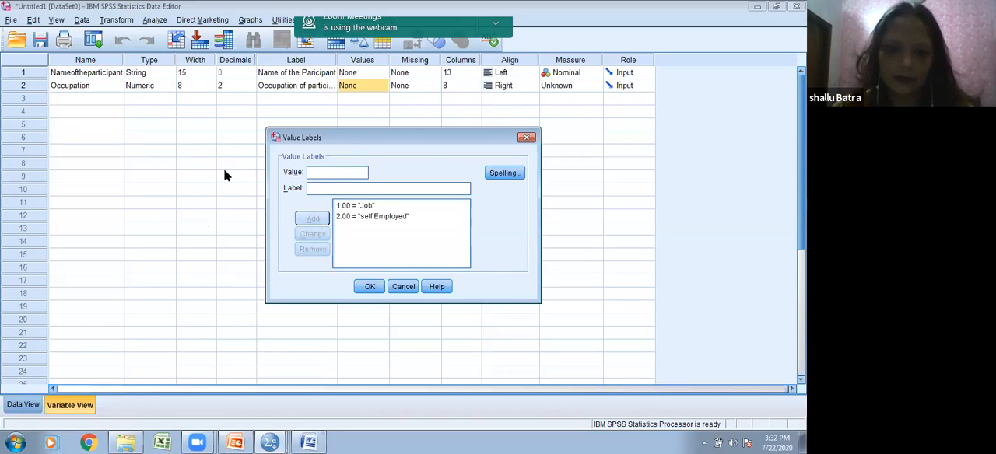
text(3)
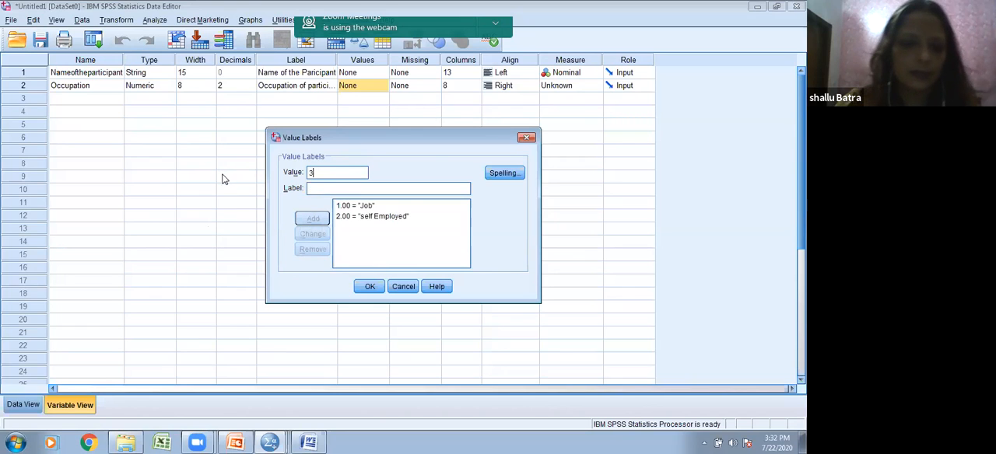
click(330, 187)
text(ret)
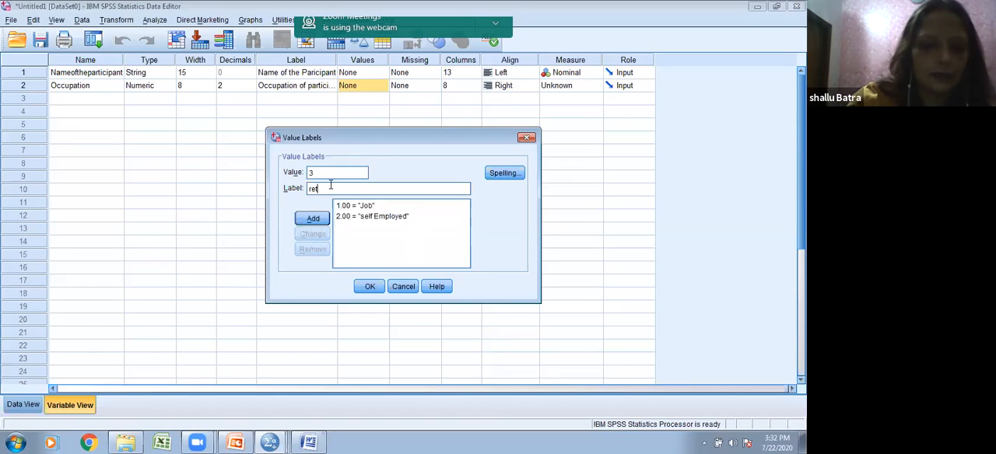
text(ired)
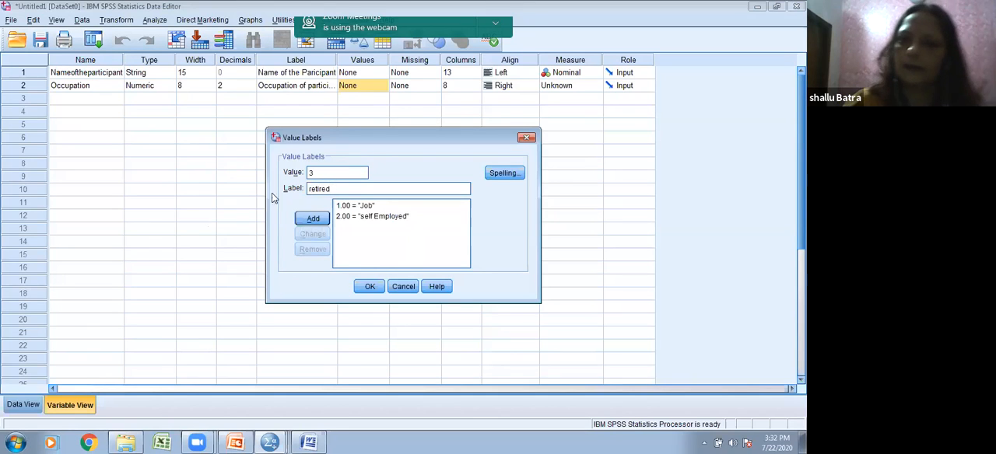
click(312, 221)
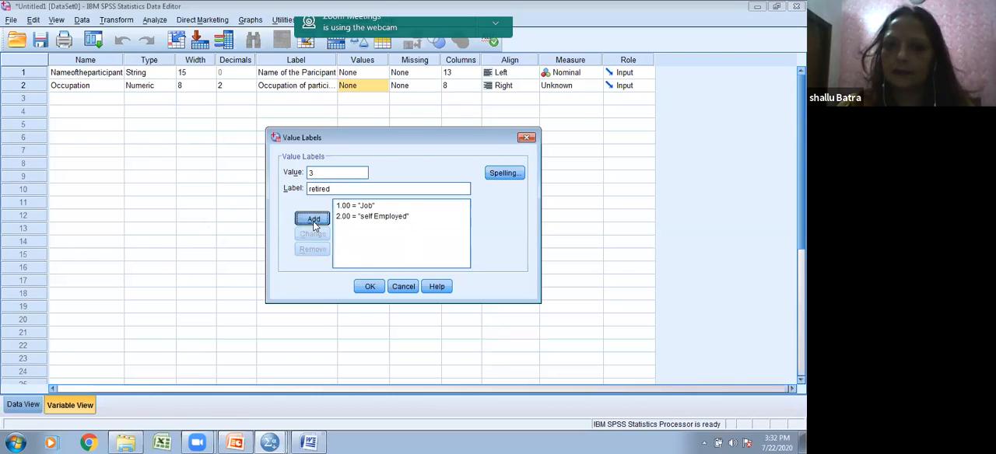
click(360, 287)
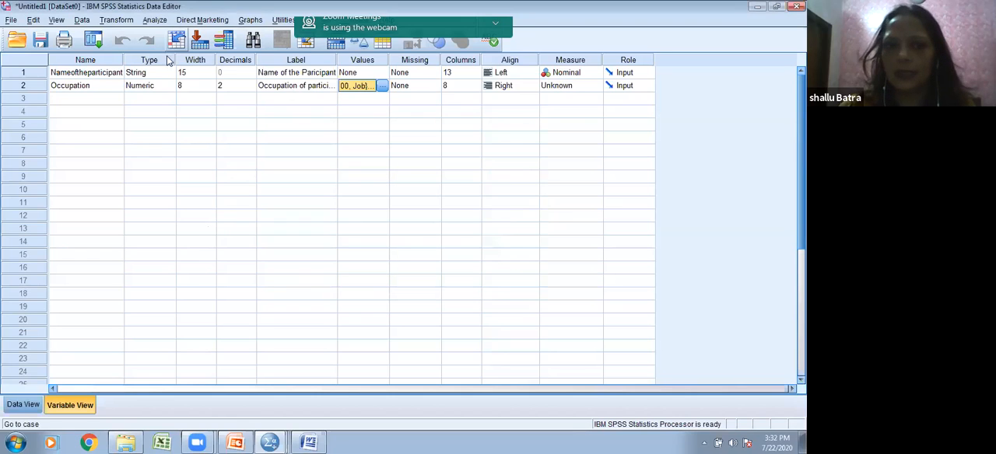
Step: Set the Occupation variable to 0 decimals, width 2 and Nominal measure
click(225, 88)
click(253, 87)
click(201, 86)
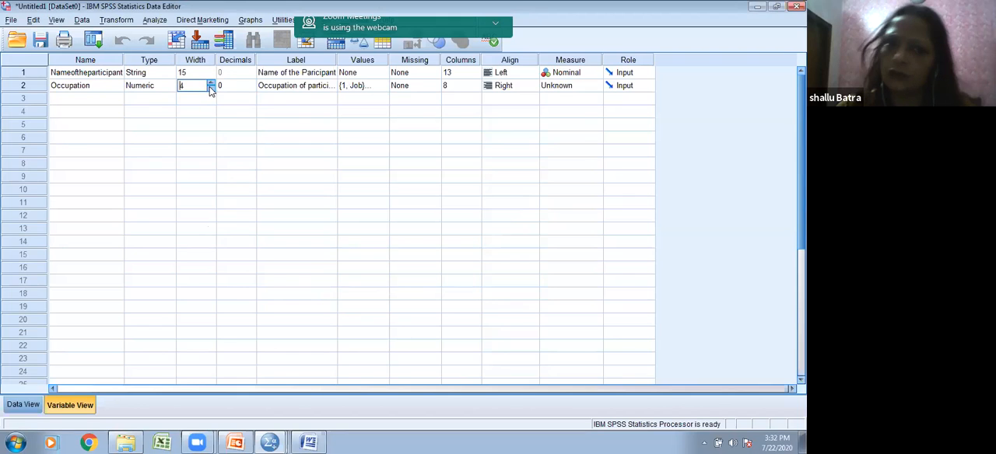
click(210, 89)
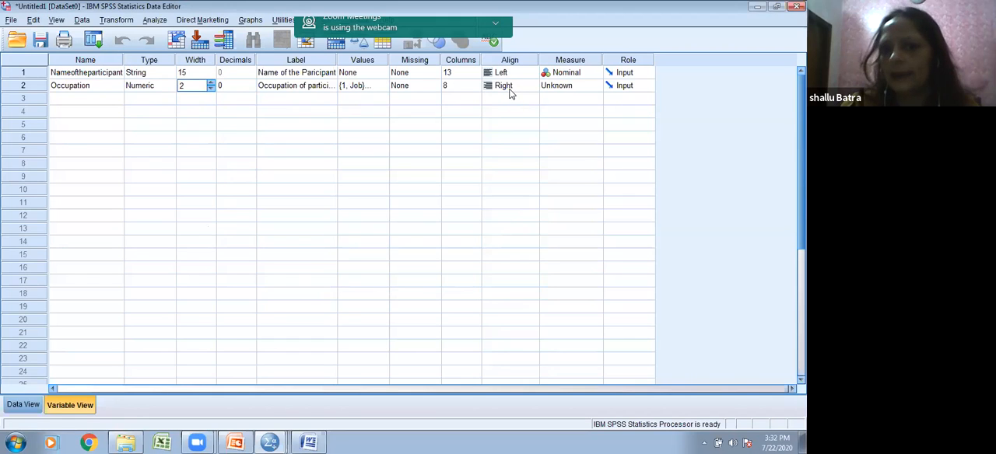
click(573, 88)
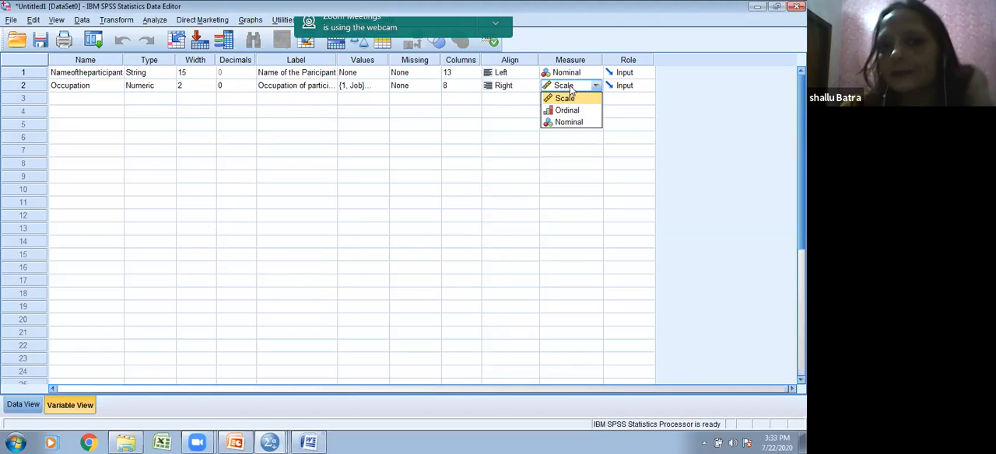
click(558, 123)
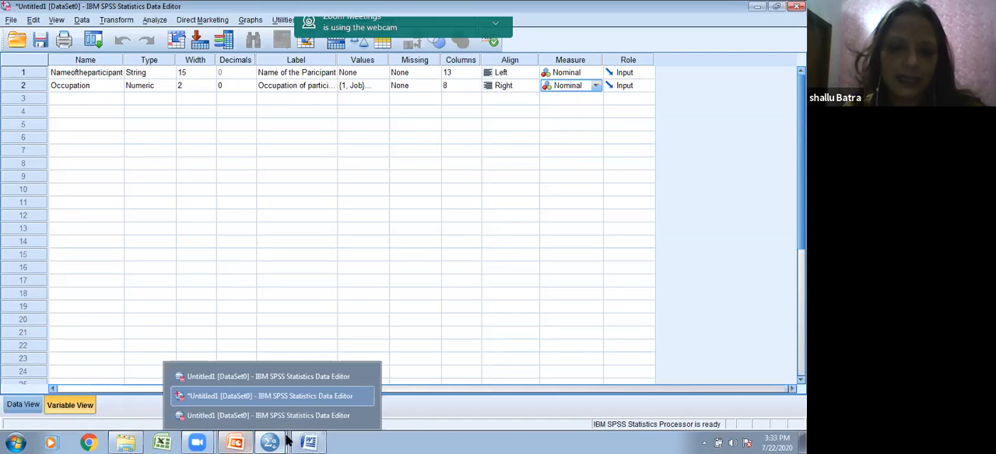
Step: Switch to the Sample Questionnaire in Word and code the gender options: Male 1 and Female 2
mouse_move(308, 441)
click(307, 415)
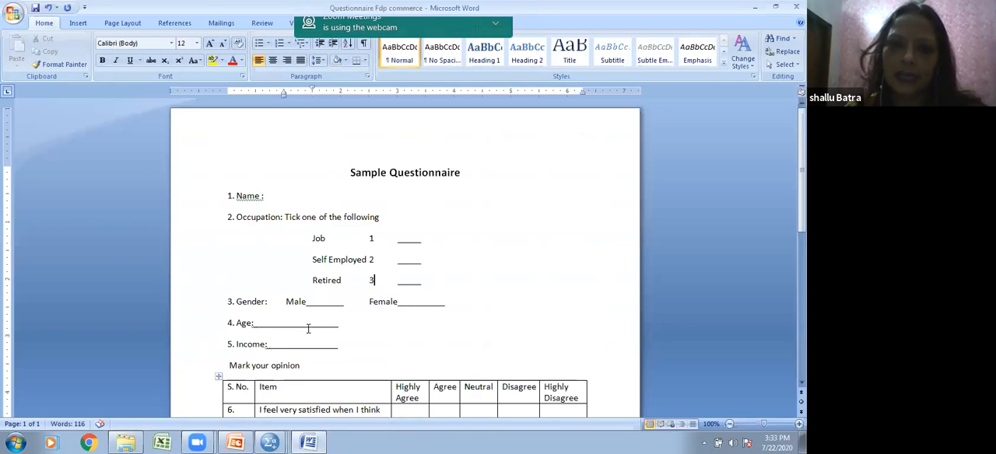
click(354, 302)
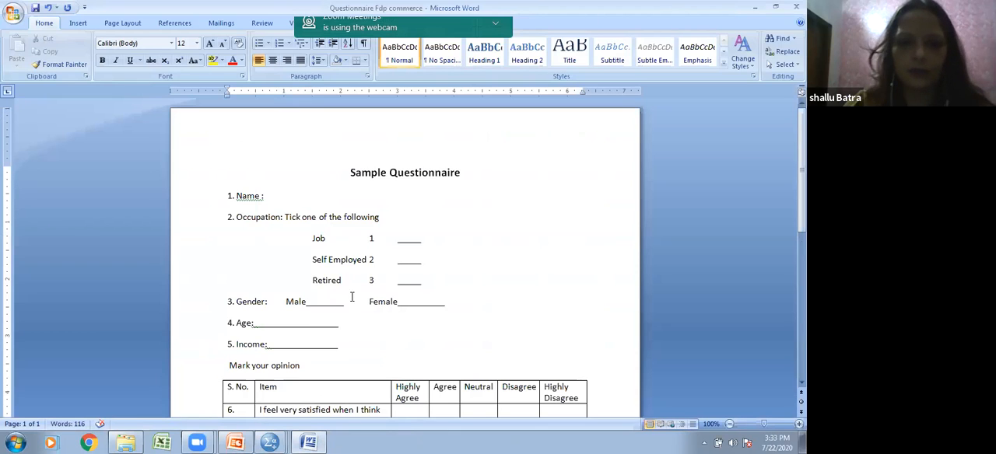
click(484, 303)
text(2)
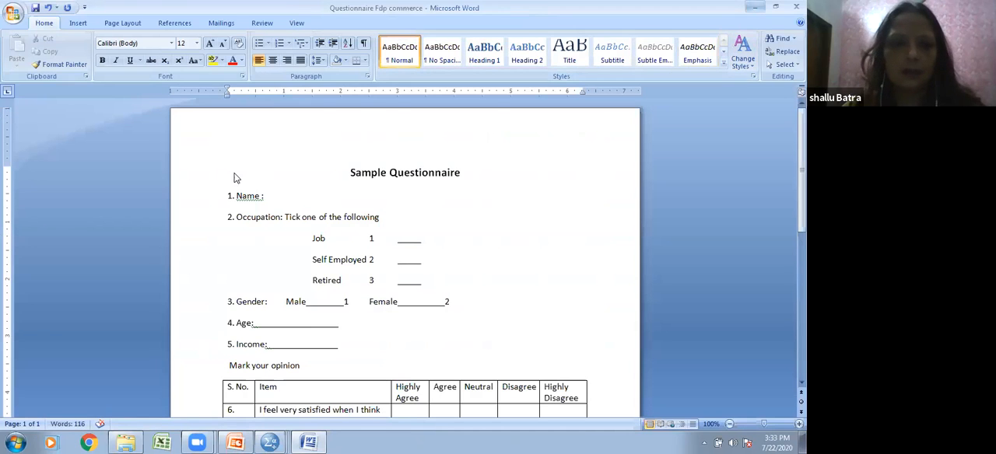
Step: Return to SPSS and add a third variable named Gender, keeping the Numeric type
key(alt+Tab)
click(84, 99)
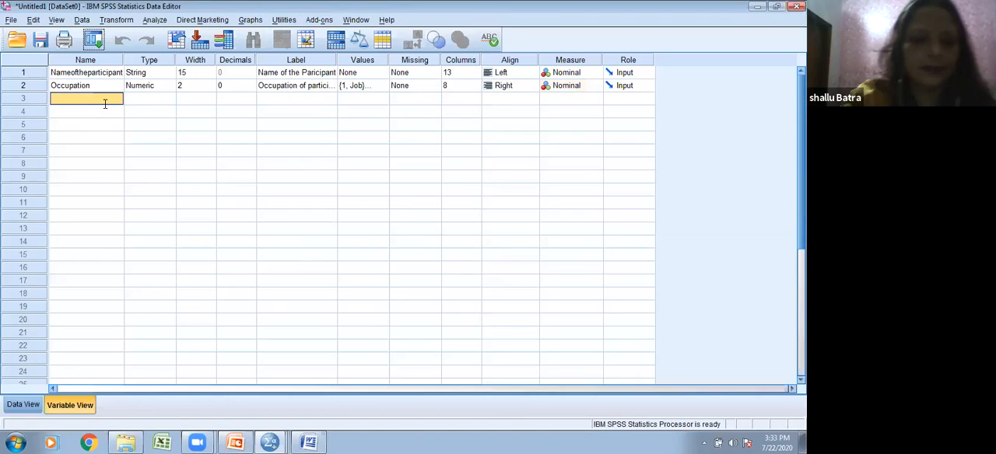
text(Gend)
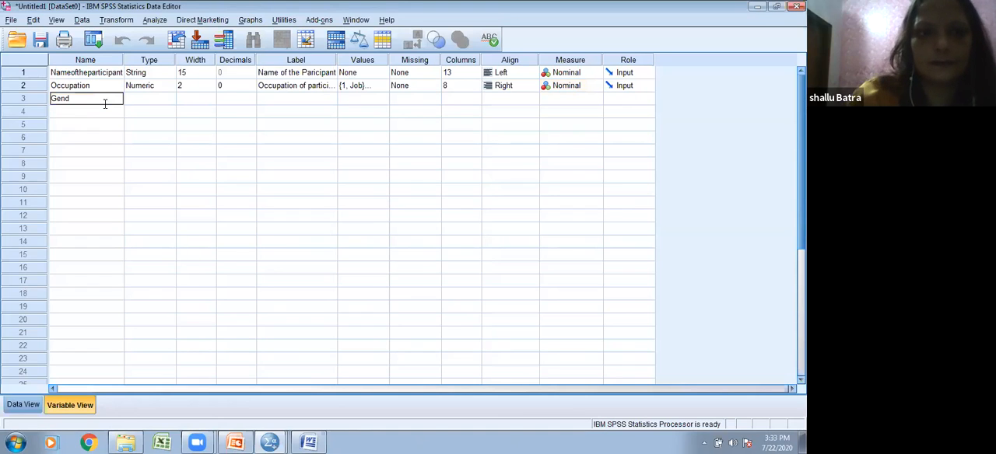
text(er)
click(165, 99)
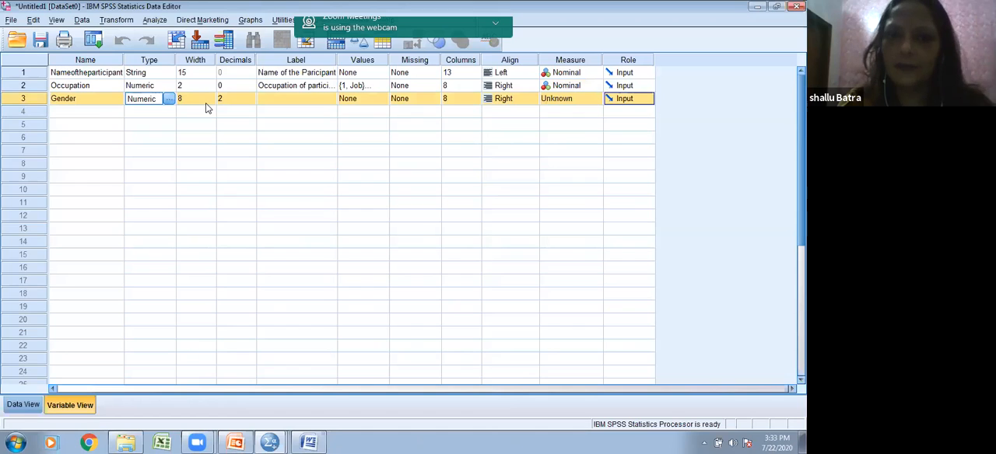
Step: Try to reduce the Gender variable's width before changing its decimals
click(206, 99)
click(212, 101)
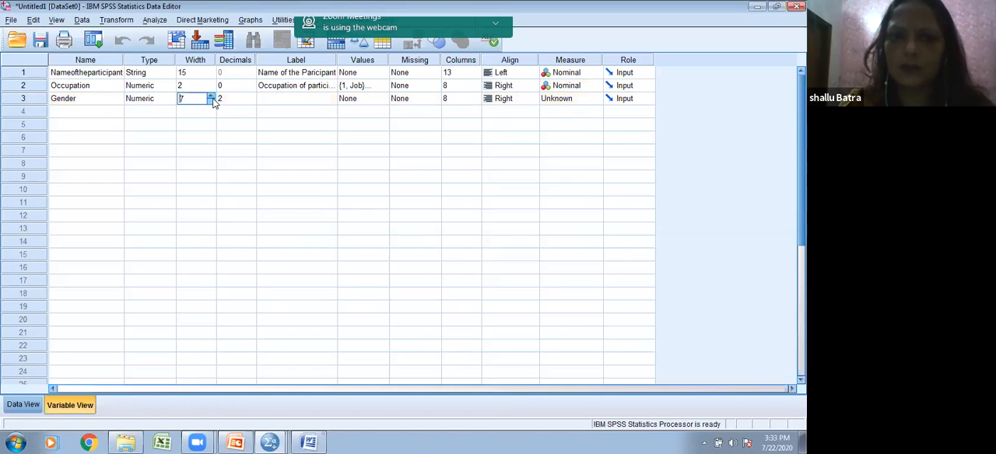
click(211, 102)
click(211, 101)
click(210, 102)
click(211, 102)
click(241, 103)
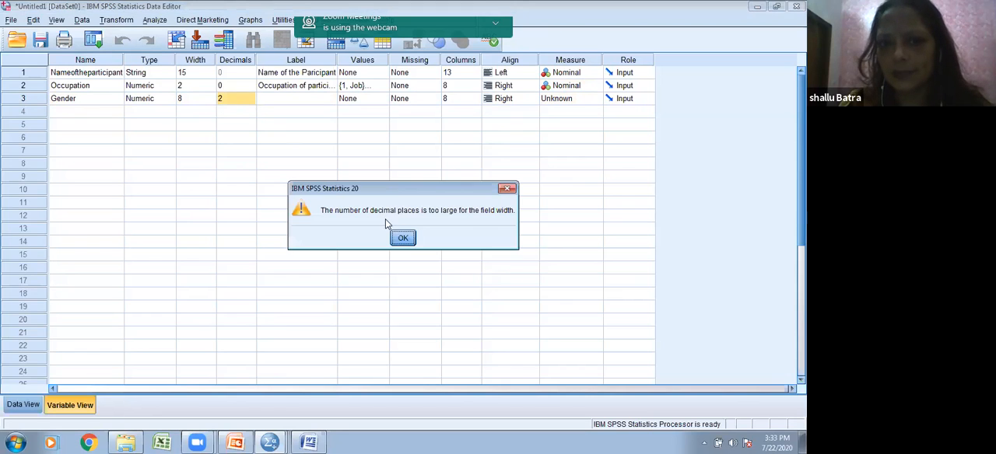
click(403, 239)
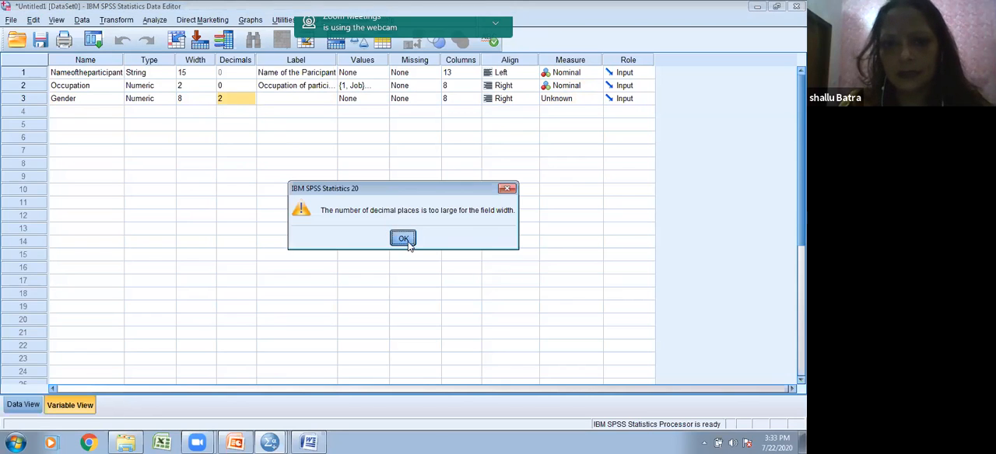
Step: Set the Gender variable's decimals to 0 and its width to 1
click(205, 99)
click(212, 102)
click(231, 100)
click(253, 103)
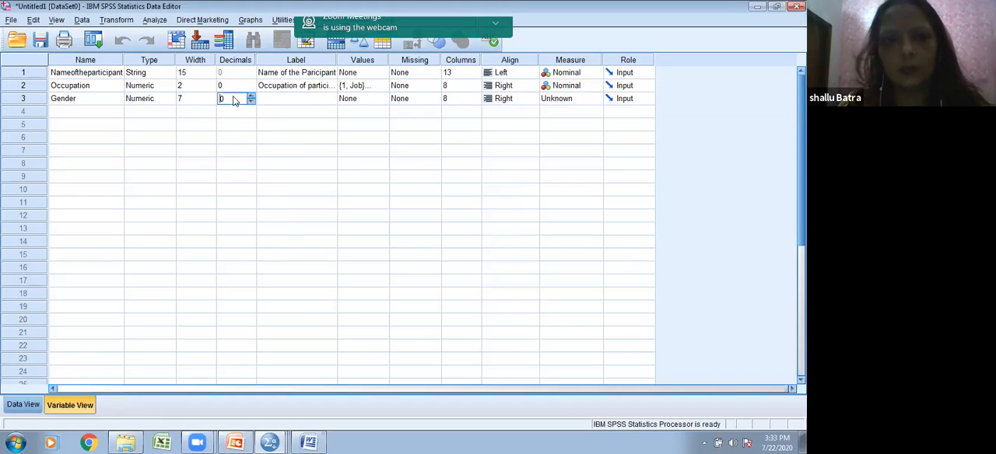
click(194, 101)
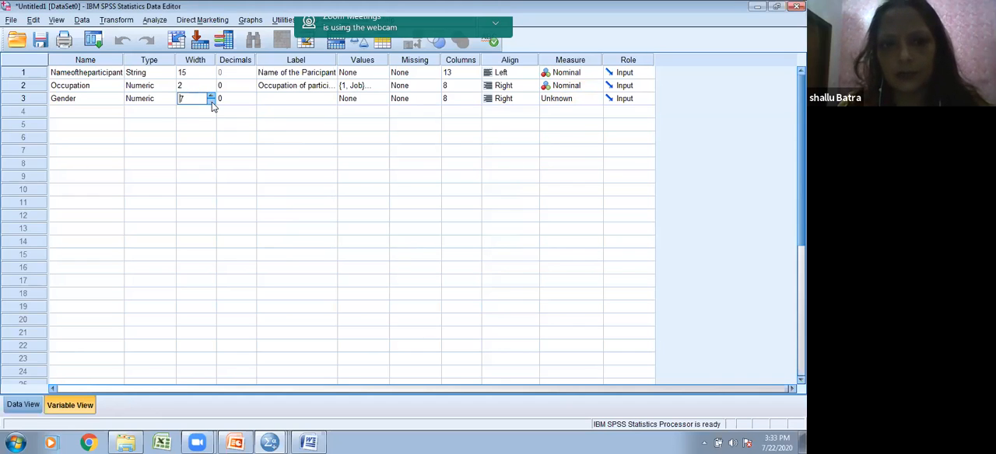
click(212, 102)
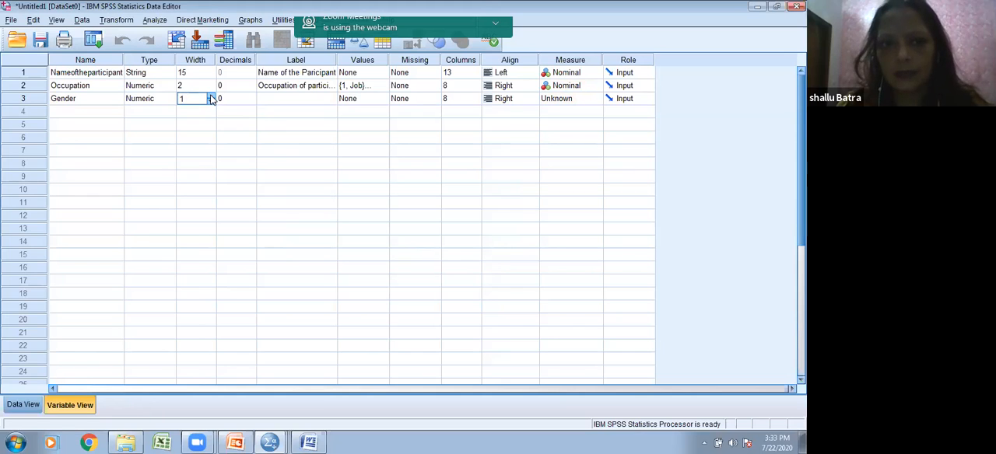
Step: Enter "Gender of Participant" as the label of the Gender variable
click(311, 102)
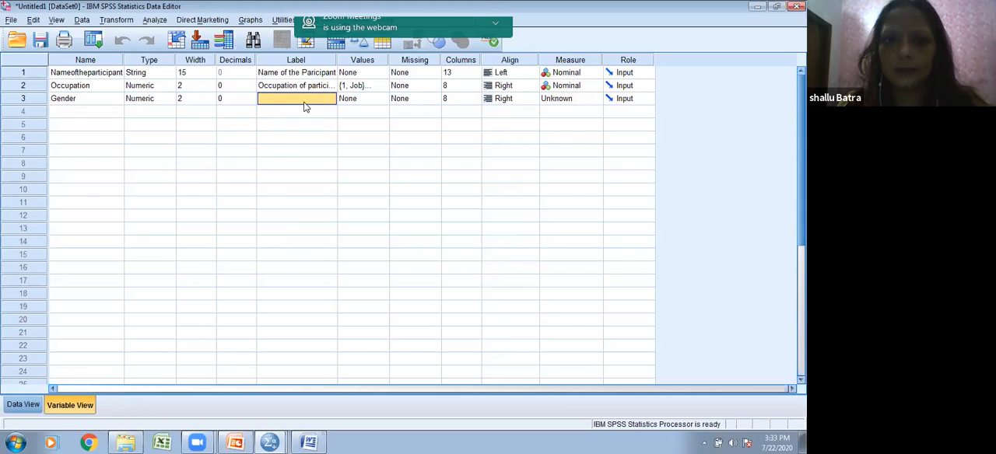
text(Gender of Participant)
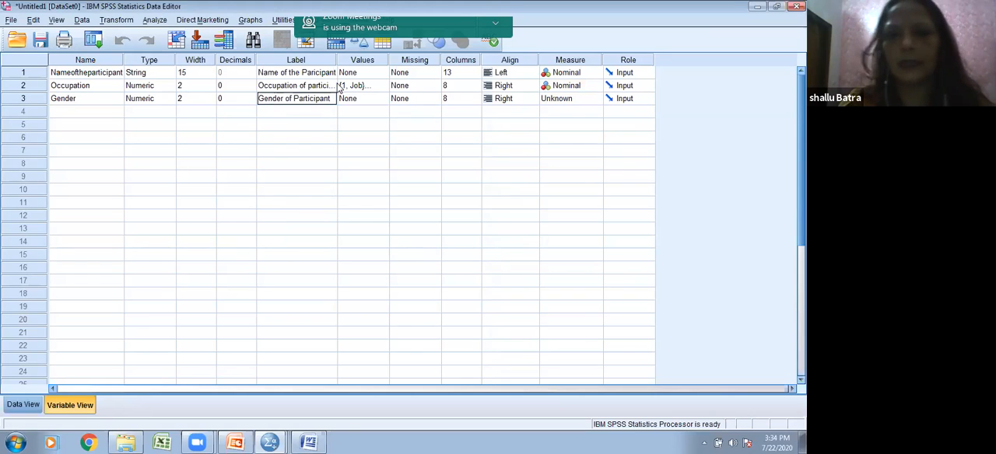
Step: Open the value labels of the Gender variable and add 1 = Male
click(384, 104)
click(384, 100)
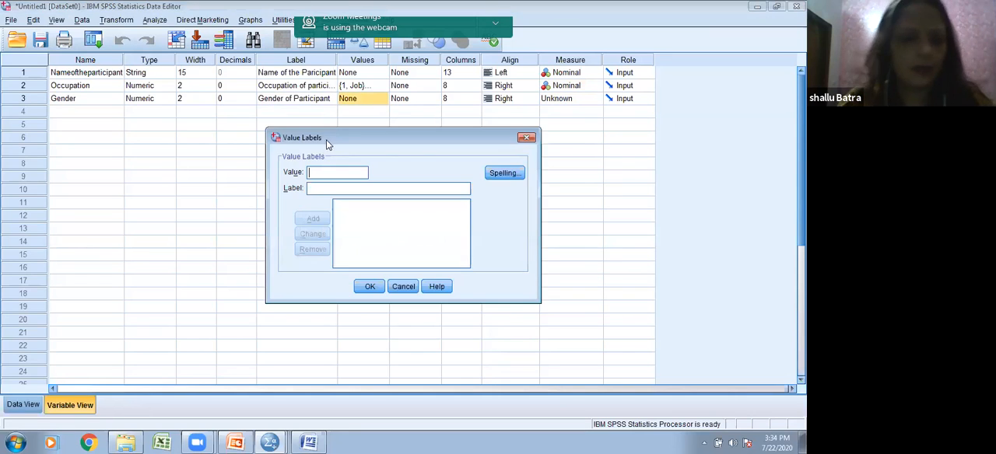
click(339, 189)
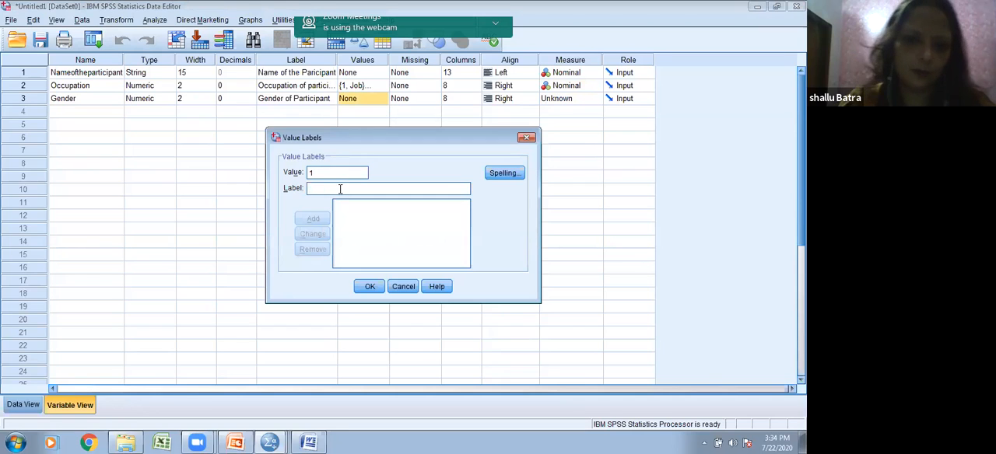
text(Male)
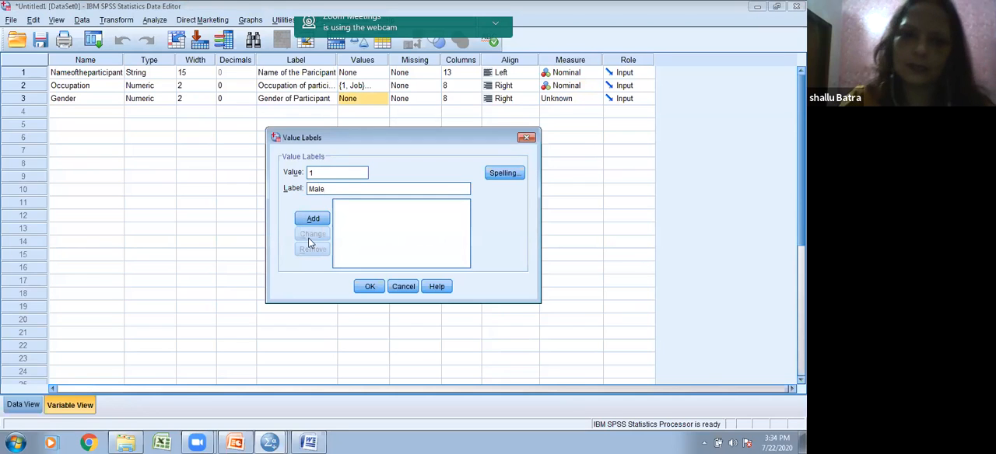
click(312, 218)
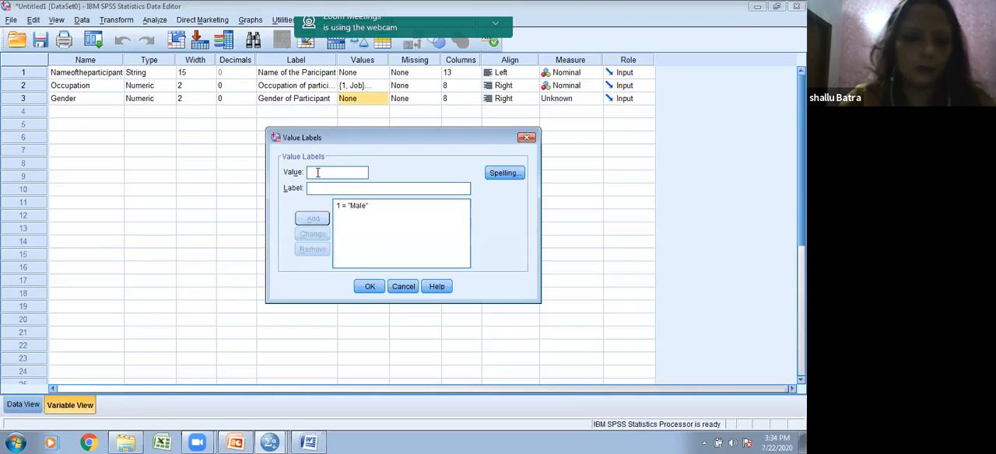
Step: Add the value label 2 = Female to the Gender variable and set its measure to Nominal
text(2)
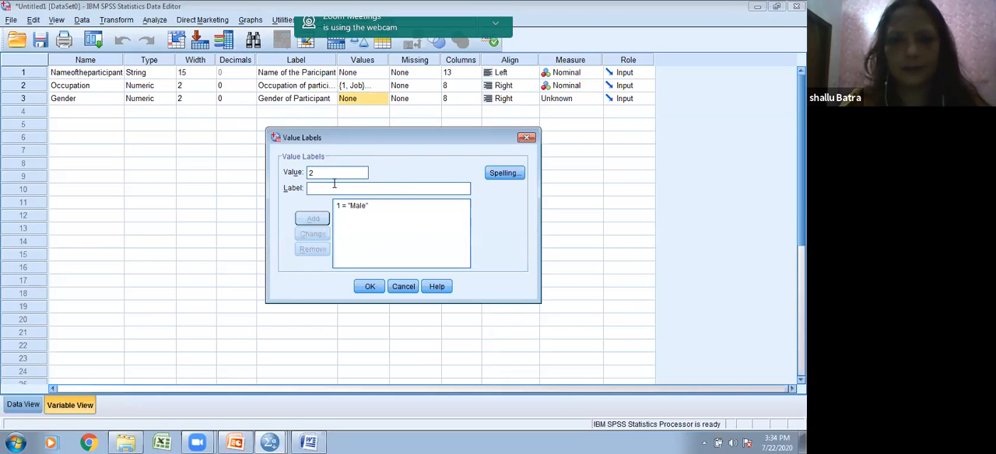
text( = "Female)
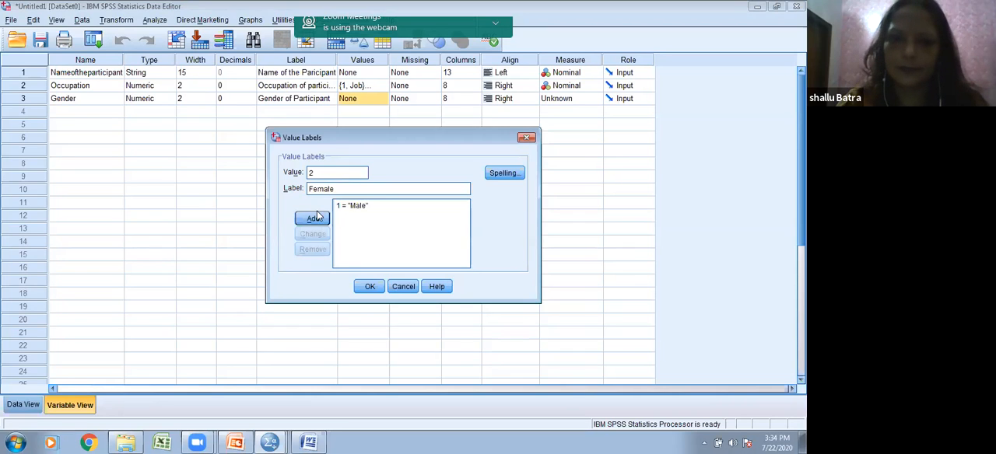
click(317, 218)
click(369, 287)
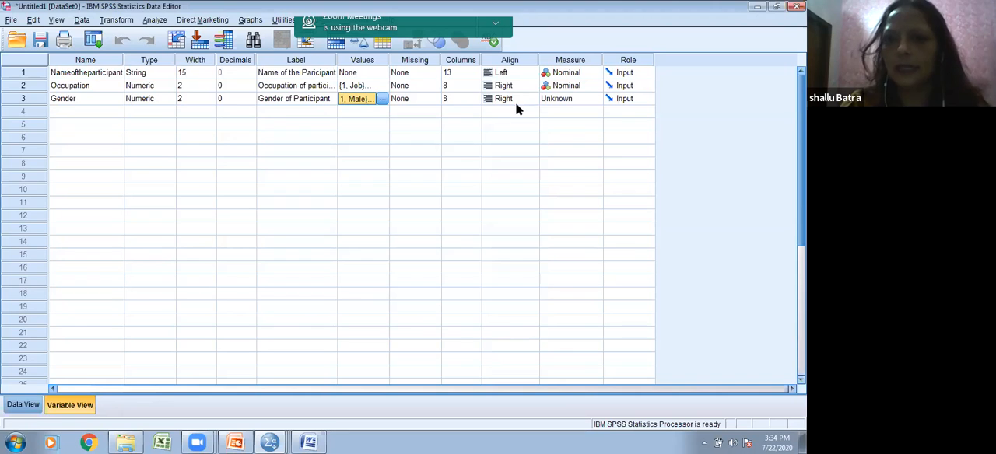
click(585, 105)
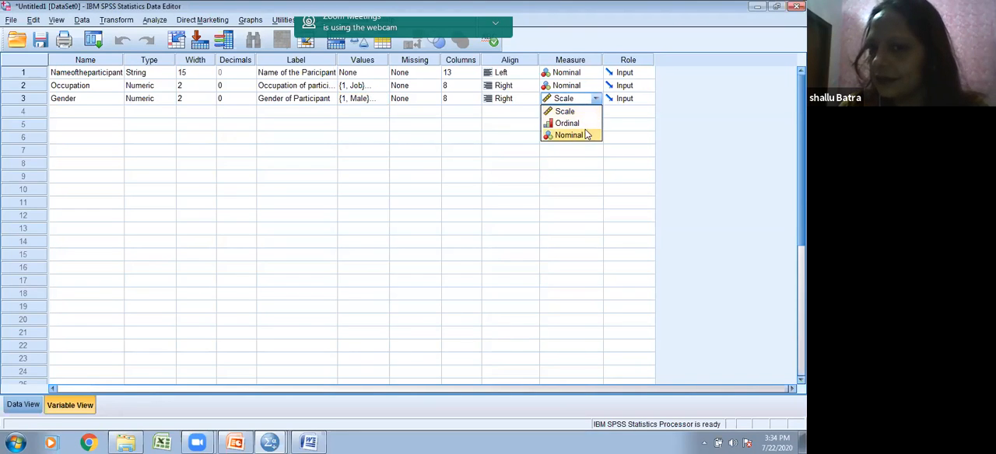
click(585, 136)
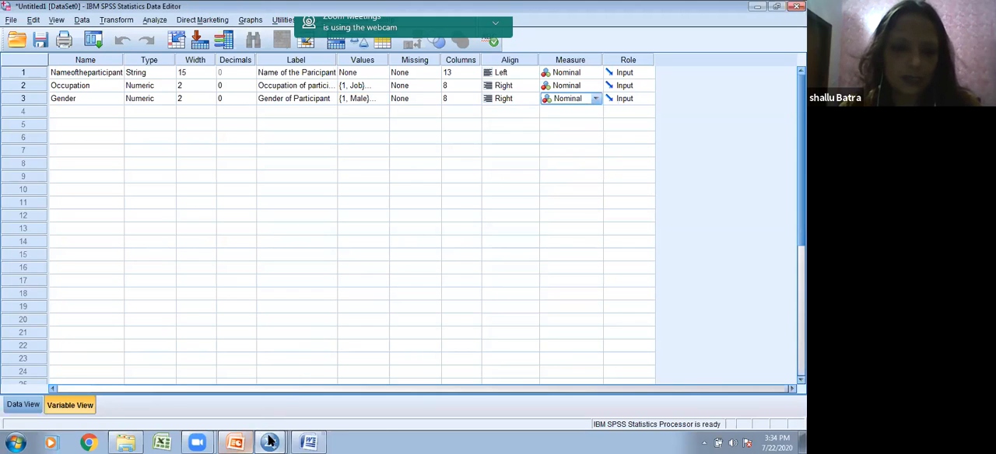
Step: Check the next question in the Word questionnaire, and return to SPSS to add a fourth variable named age
mouse_move(267, 441)
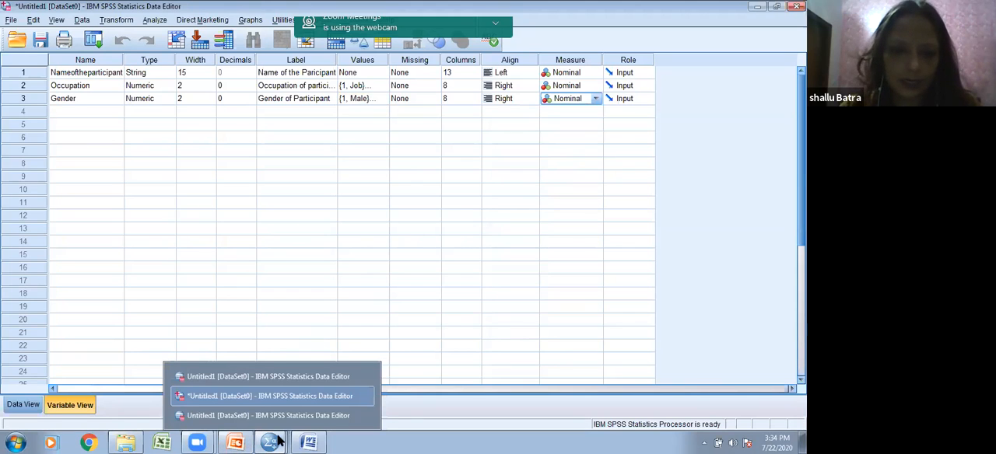
mouse_move(308, 440)
click(315, 416)
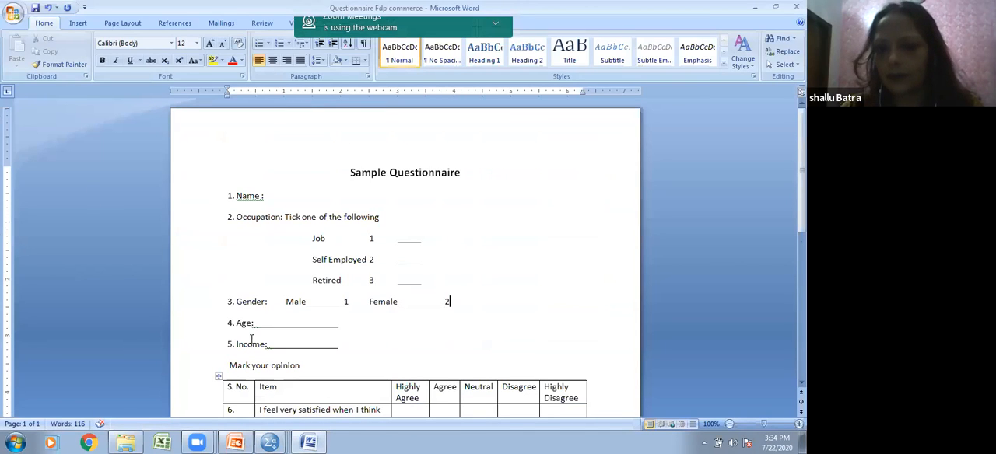
mouse_move(268, 440)
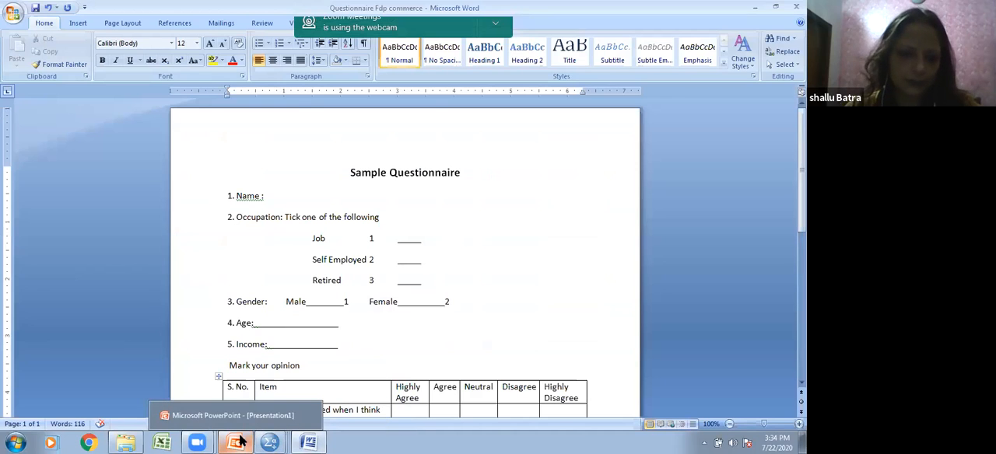
click(755, 7)
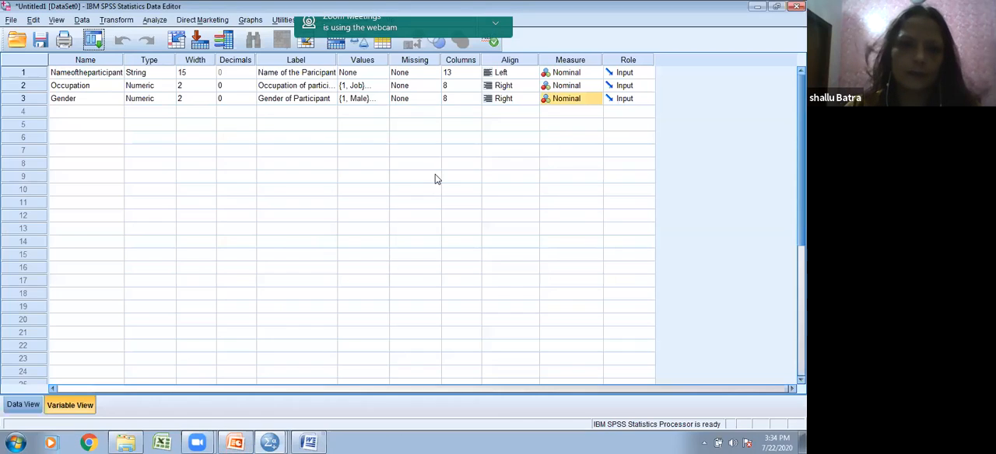
click(81, 114)
text(age)
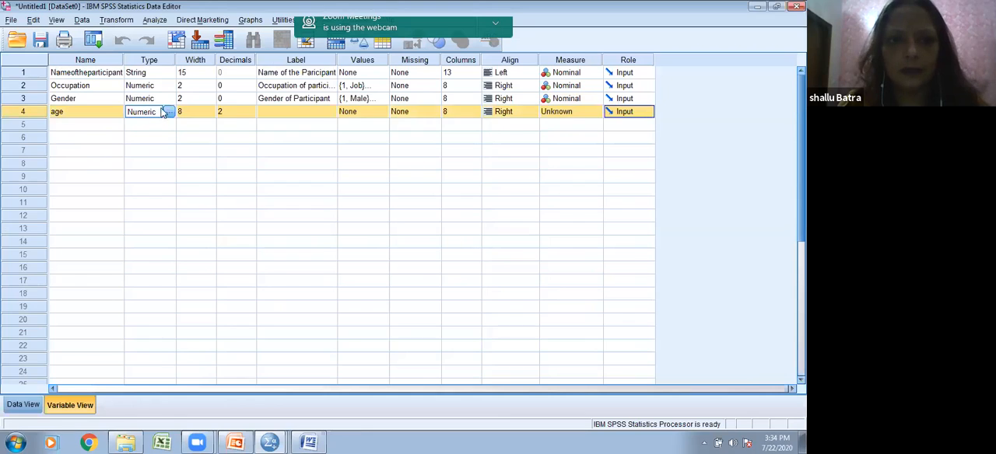
Step: Set the age variable's width to 5
click(207, 114)
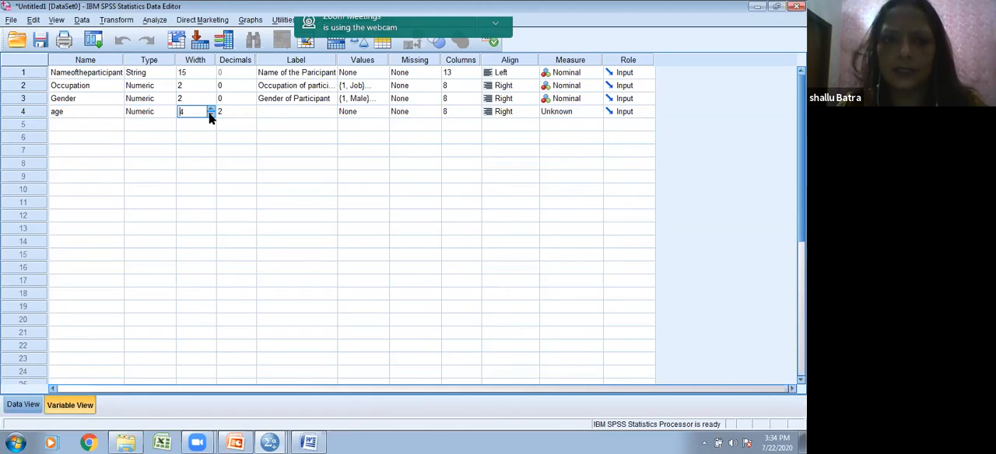
click(209, 115)
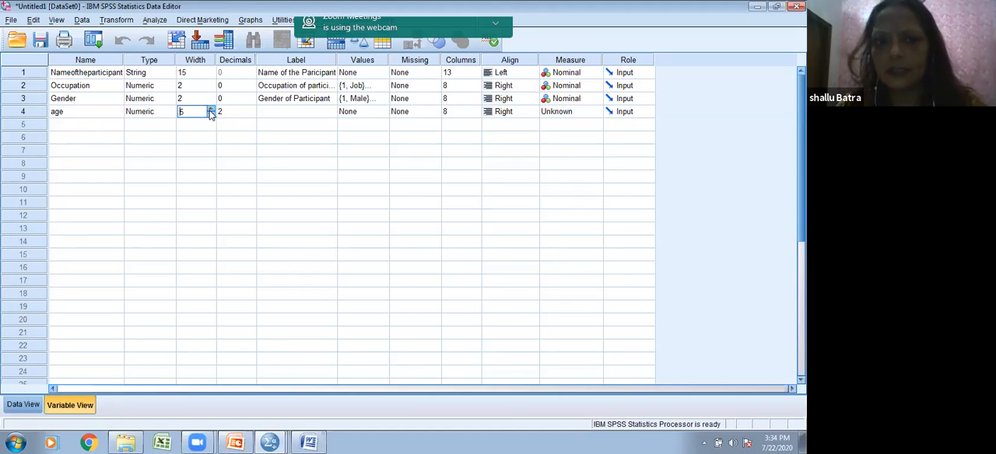
click(236, 124)
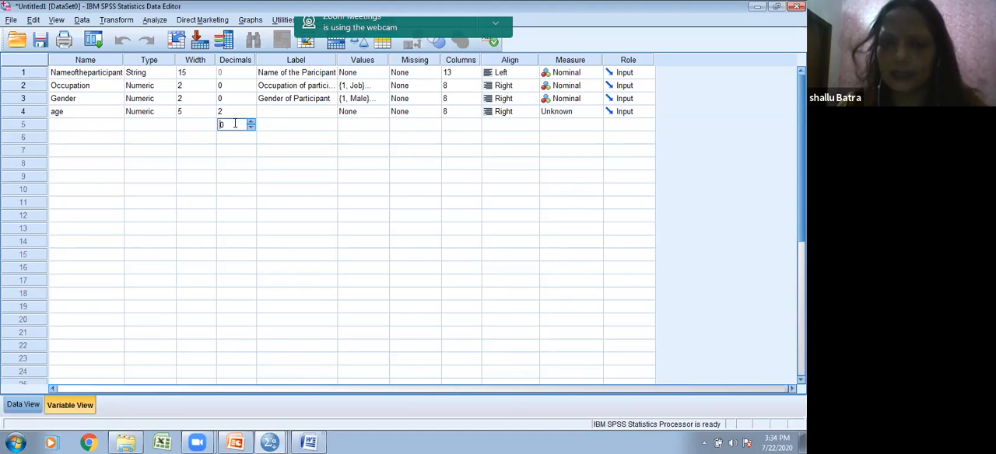
Step: Label the age variable "Age of participant" and set its measure to Scale
click(279, 108)
text(Age of participant)
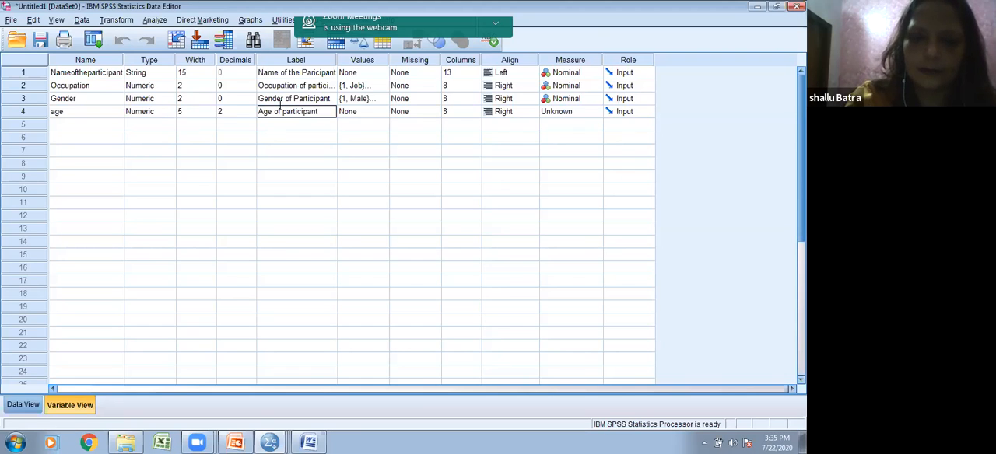
click(377, 112)
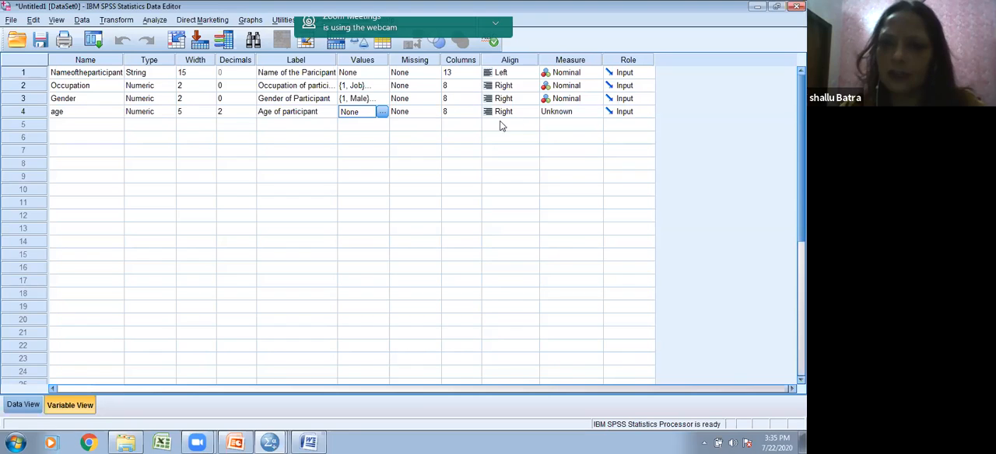
click(588, 114)
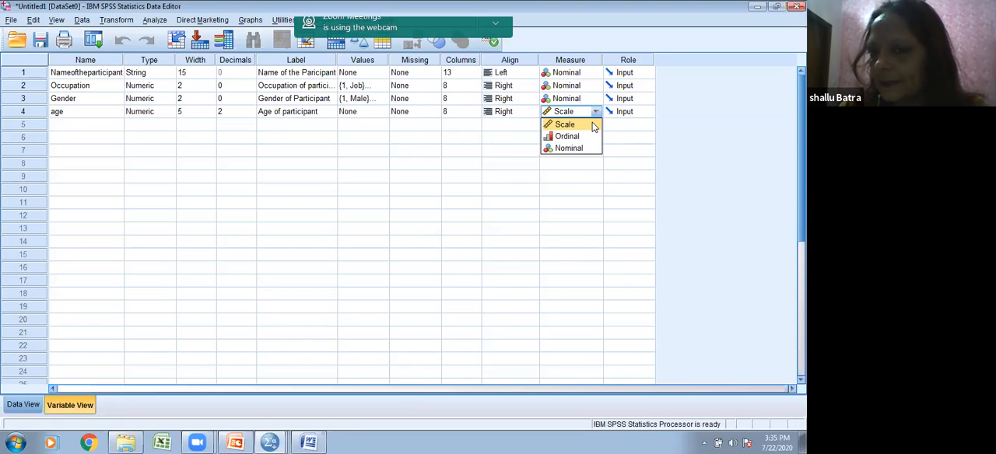
click(591, 125)
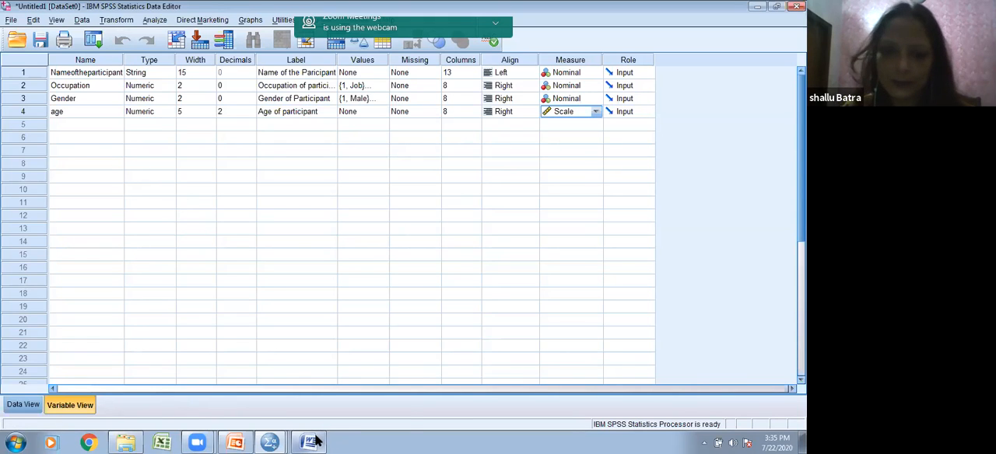
Step: Consult the Word questionnaire for the question after age, and return to SPSS to add a fifth variable named Income
mouse_move(314, 441)
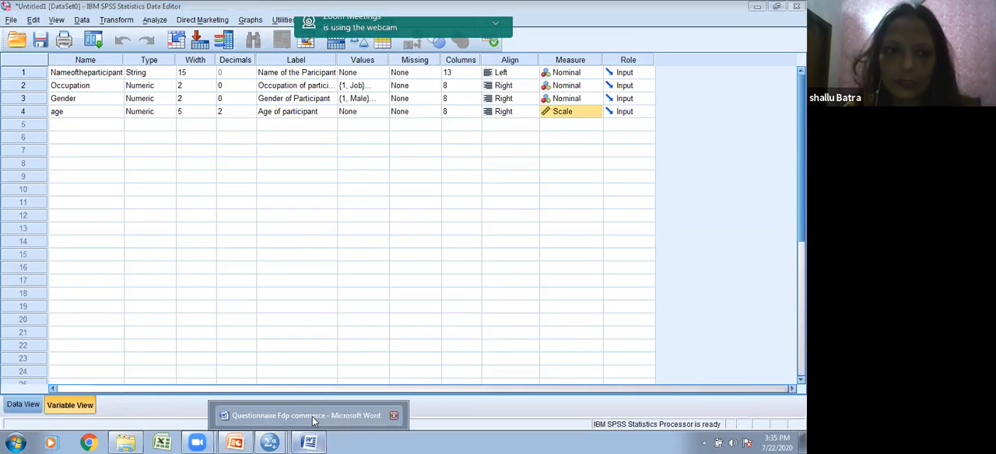
click(309, 415)
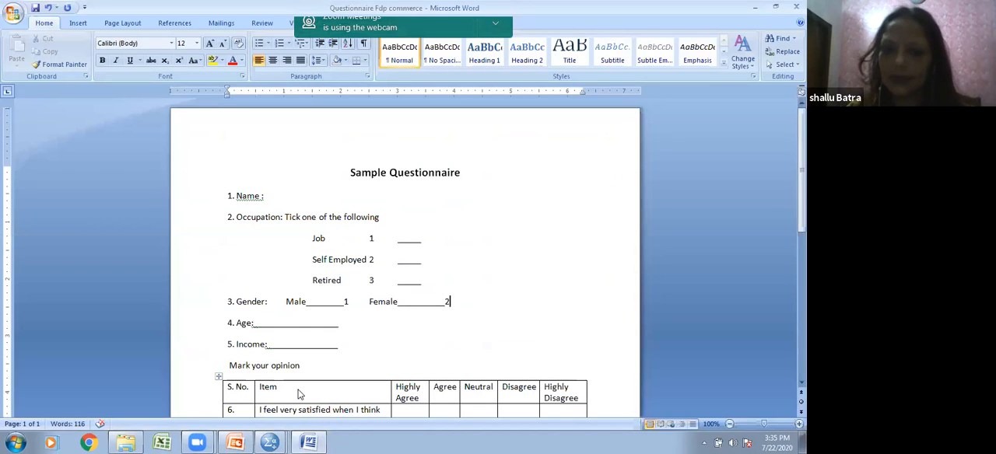
mouse_move(278, 441)
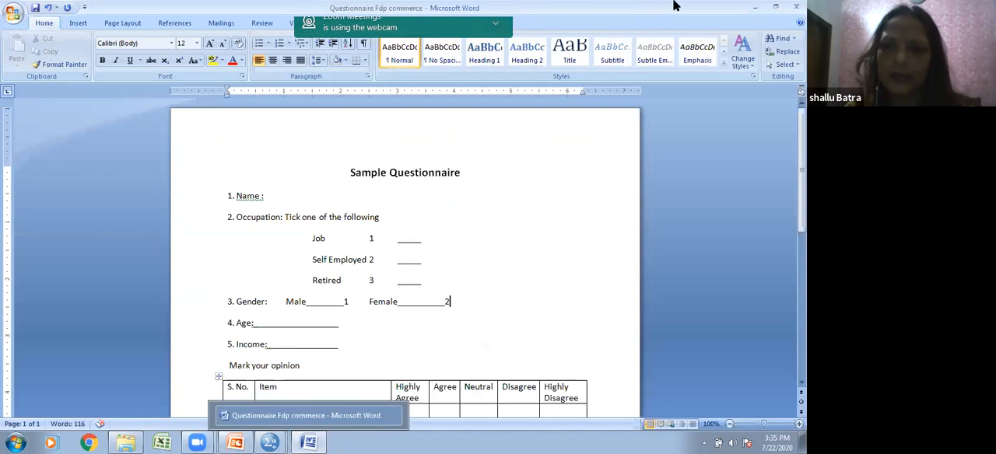
click(752, 9)
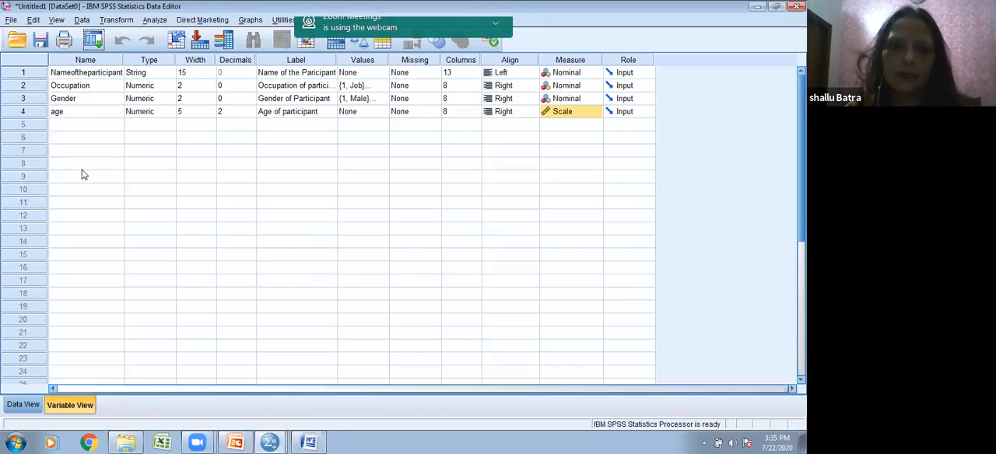
click(84, 126)
click(84, 125)
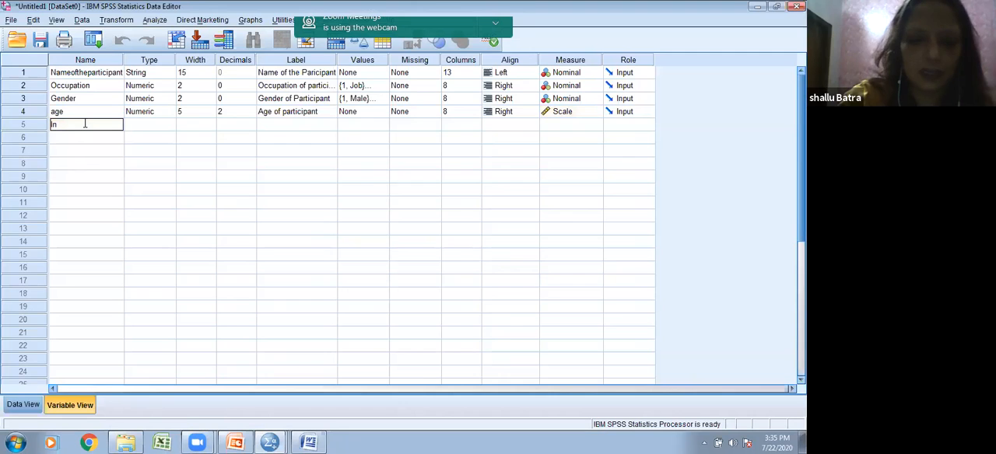
Step: Keep Numeric as the Income variable's type, with width 8 and 2 decimal places
click(173, 126)
click(172, 126)
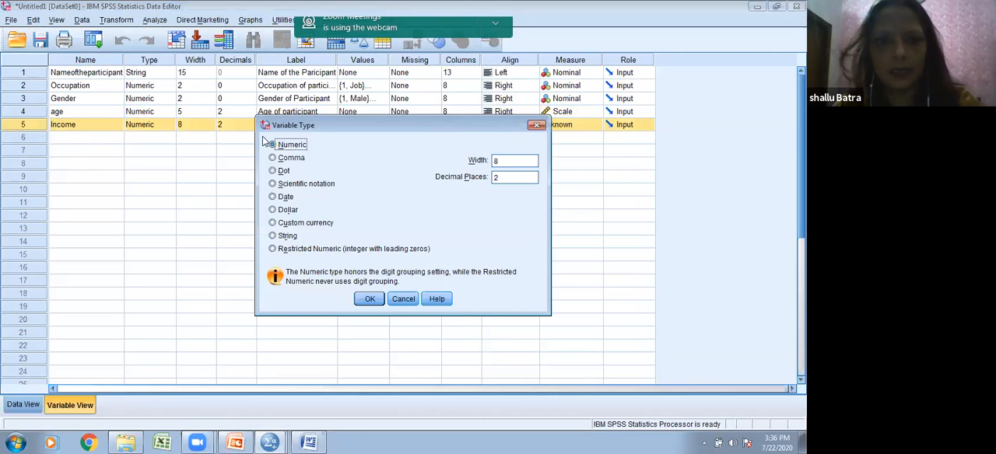
click(370, 297)
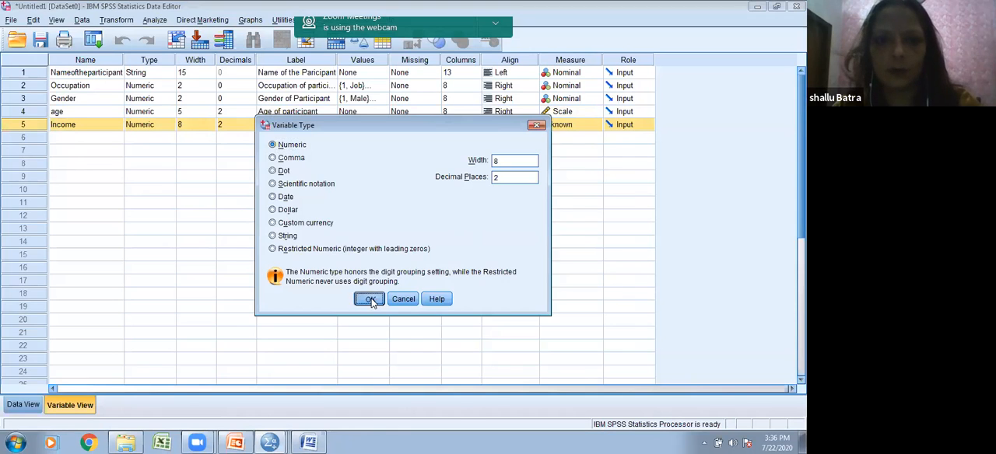
Step: Label the Income variable "Income of Participant" and set its measure to Scale
click(304, 128)
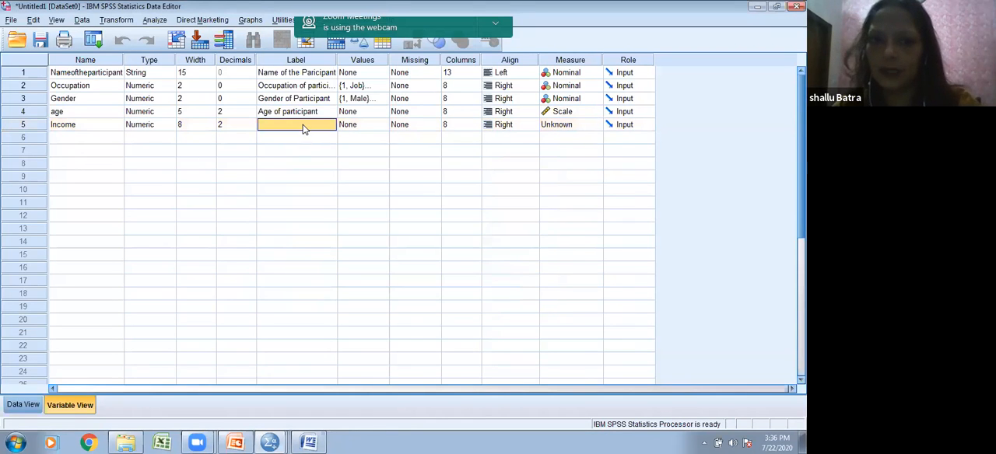
text(Income of Participant)
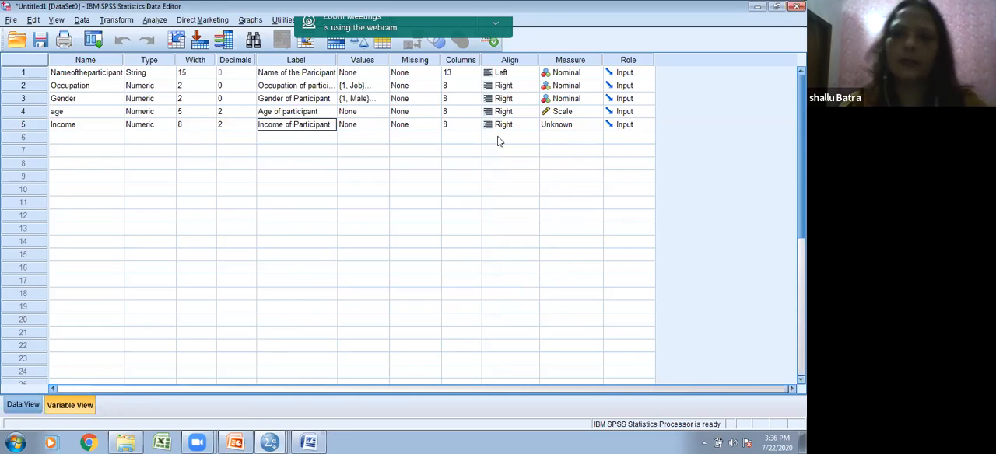
click(557, 116)
click(558, 124)
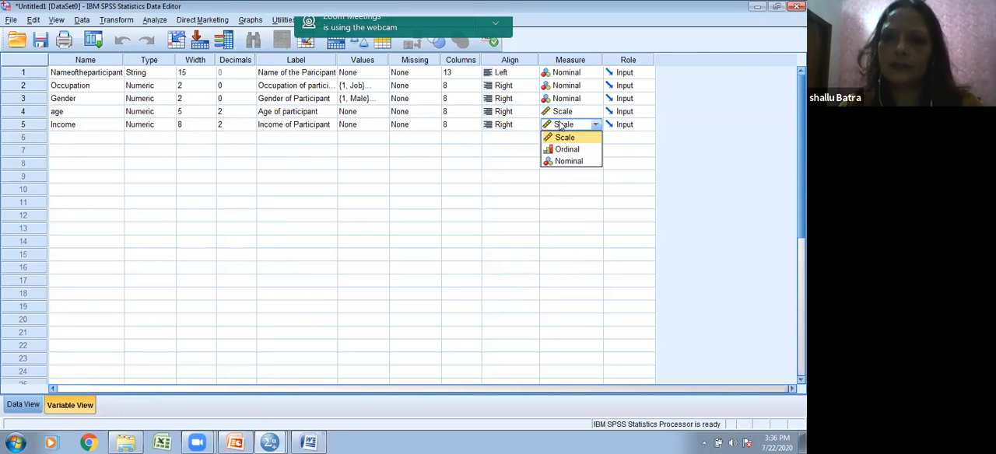
click(563, 140)
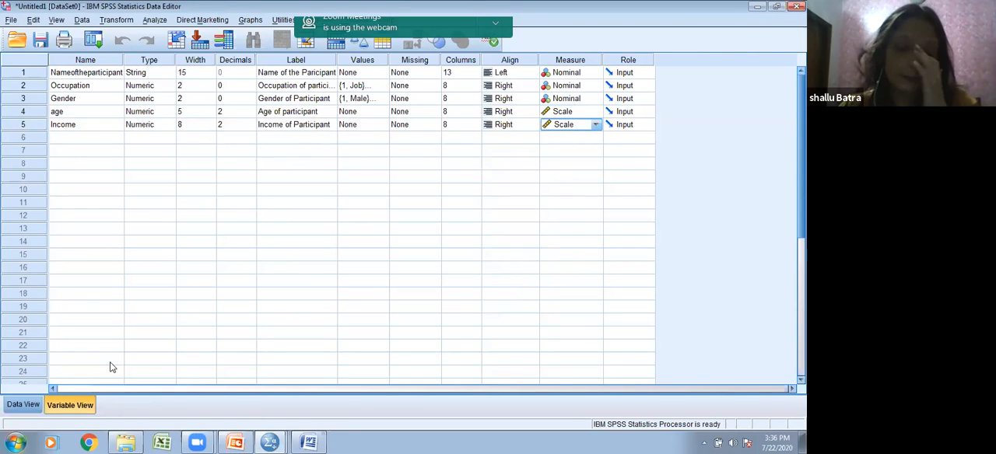
Step: Switch to the Word questionnaire and add code 1 after the Highly Agree heading of the opinion table
click(312, 442)
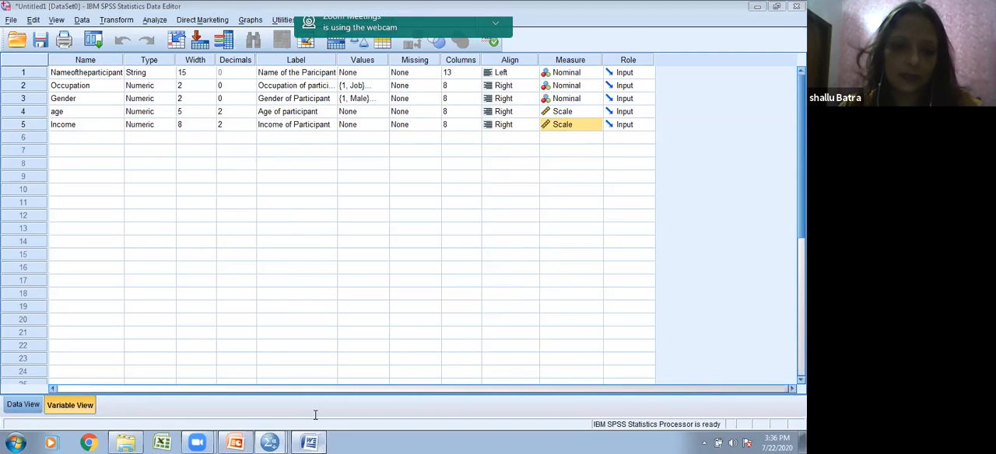
scroll(335, 332, down, 3)
scroll(335, 332, down, 1)
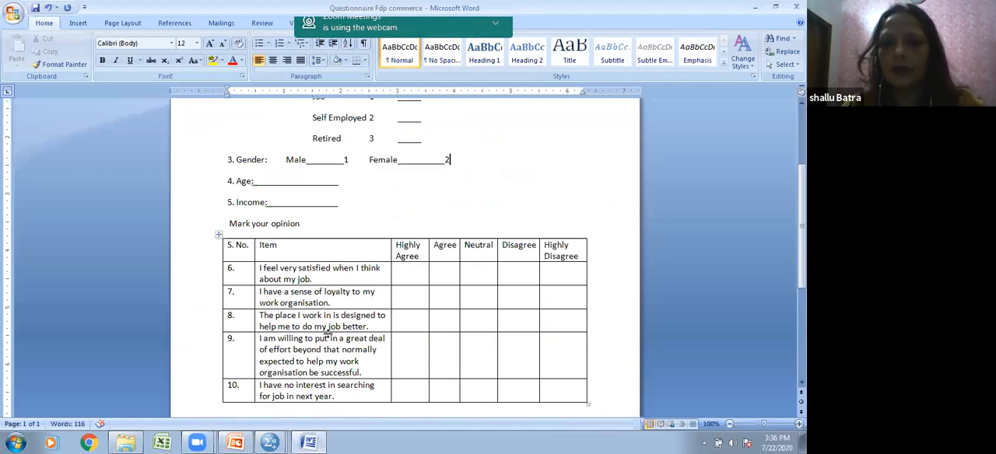
click(396, 256)
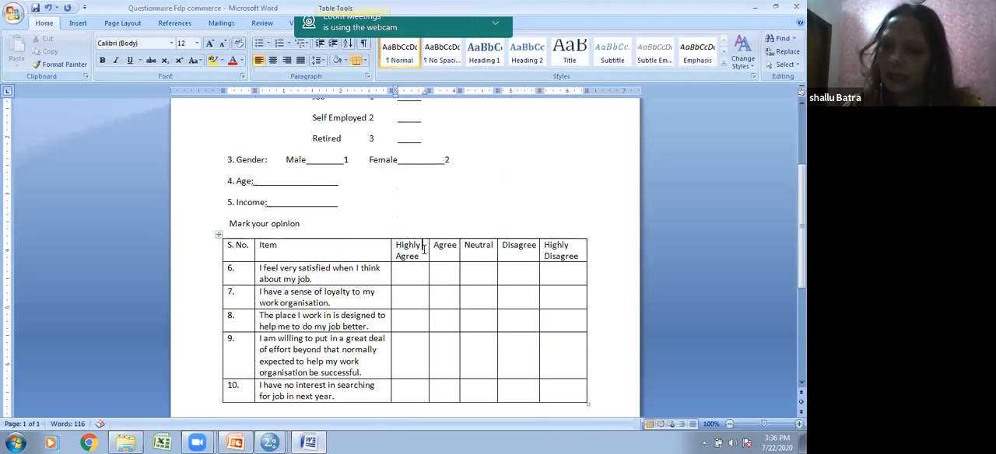
text(1)
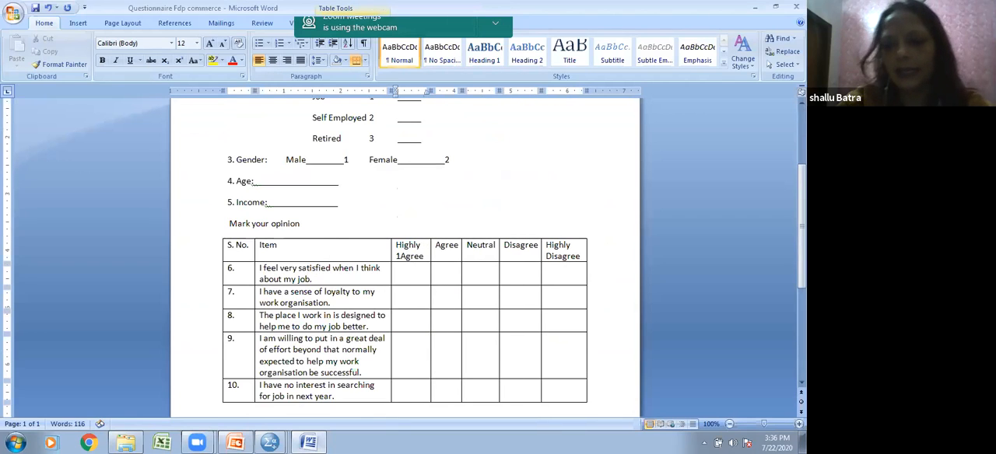
key(BackSpace)
click(420, 257)
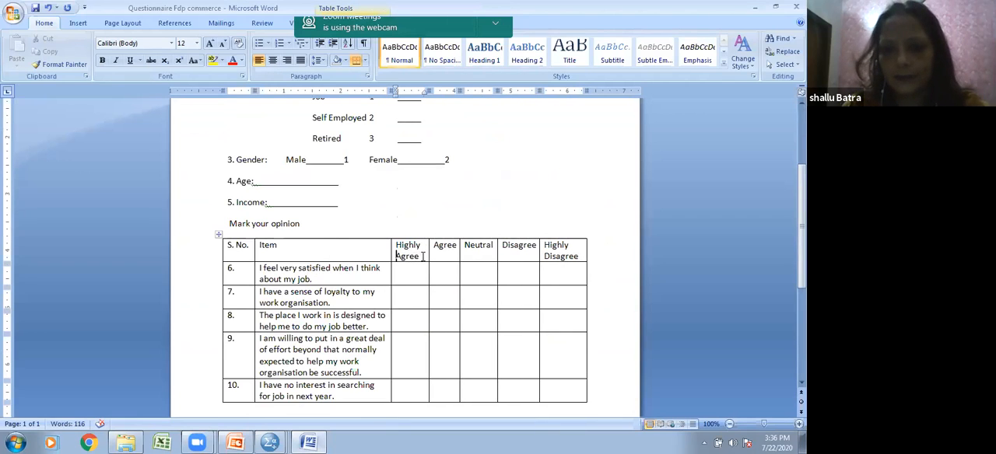
text(1)
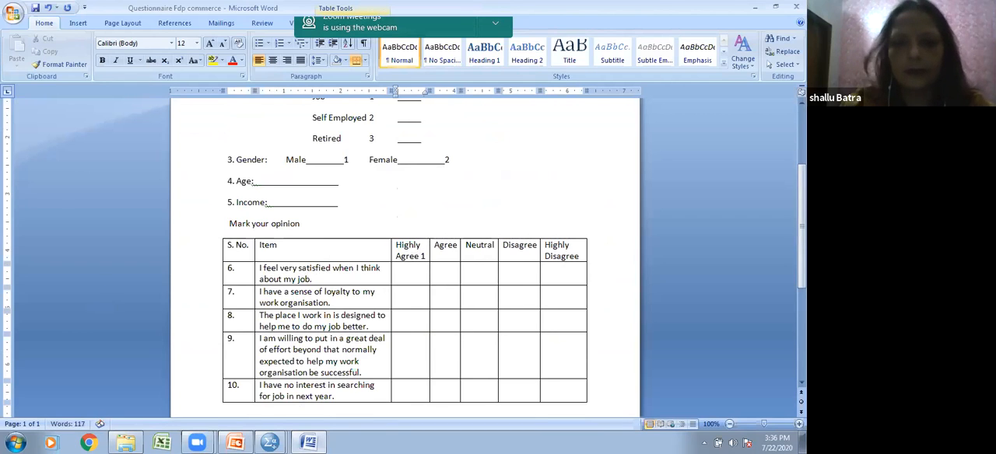
Step: Add code 2 to the Agree heading and code 3 to the Neutral heading of the opinion table
click(452, 255)
text(2)
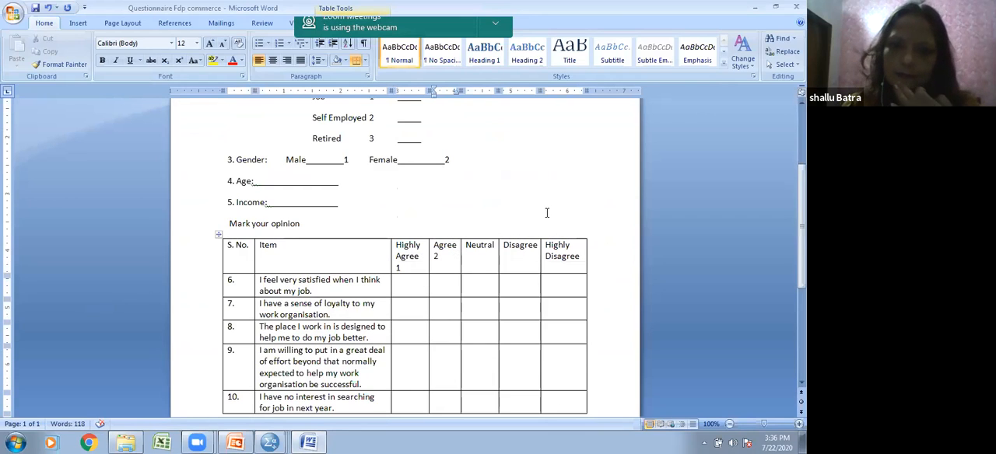
click(492, 250)
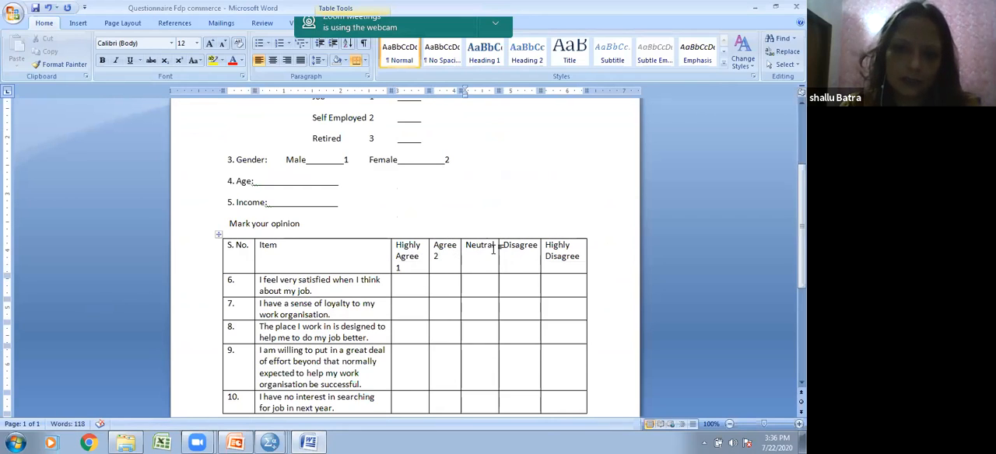
double_click(494, 247)
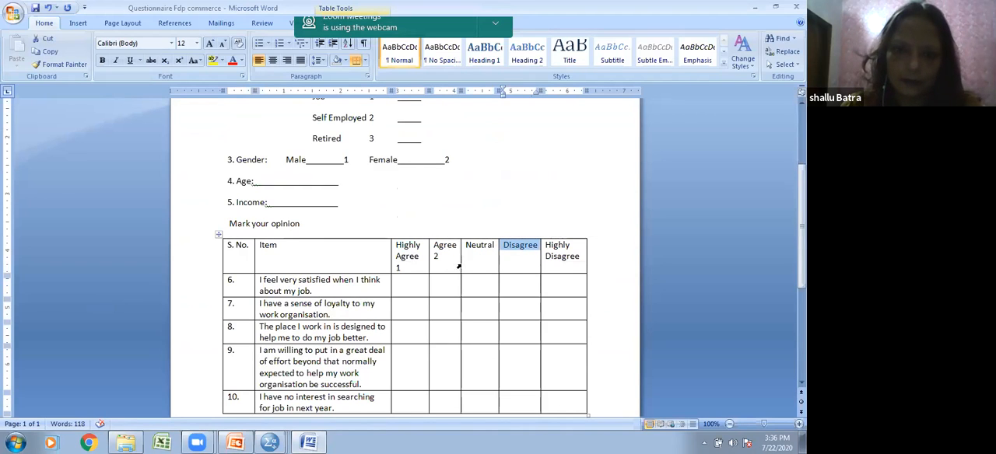
click(494, 251)
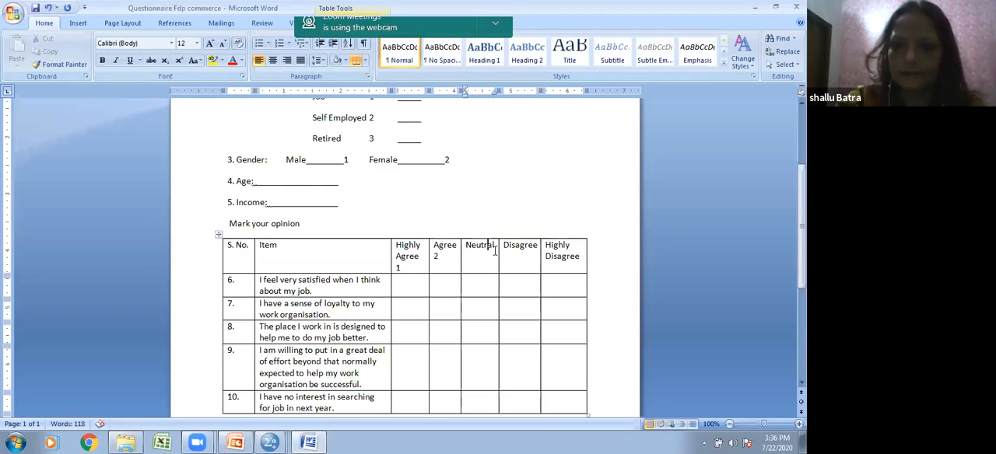
key(Return)
text(3)
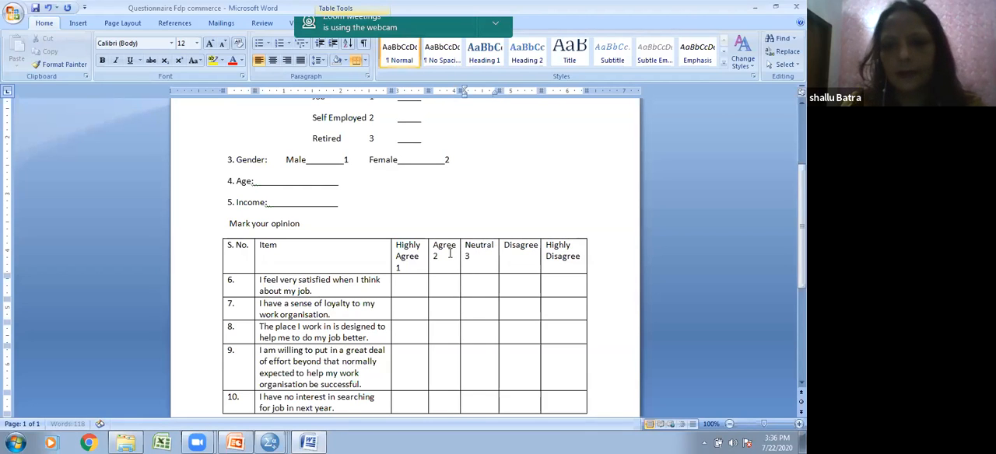
Step: Add code 4 under the Disagree heading and code 5 under the Highly Disagree heading
click(513, 261)
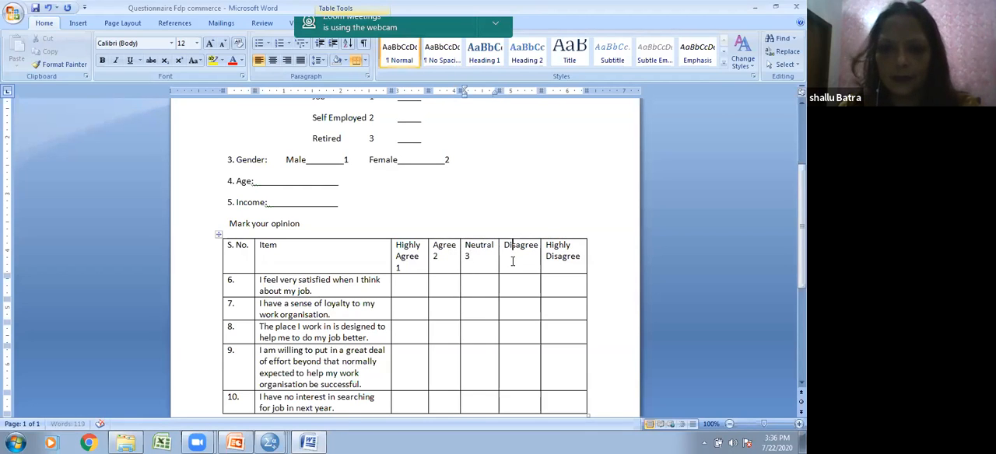
key(Right)
key(Right)
key(Right)
key(Right)
key(Right)
key(Right)
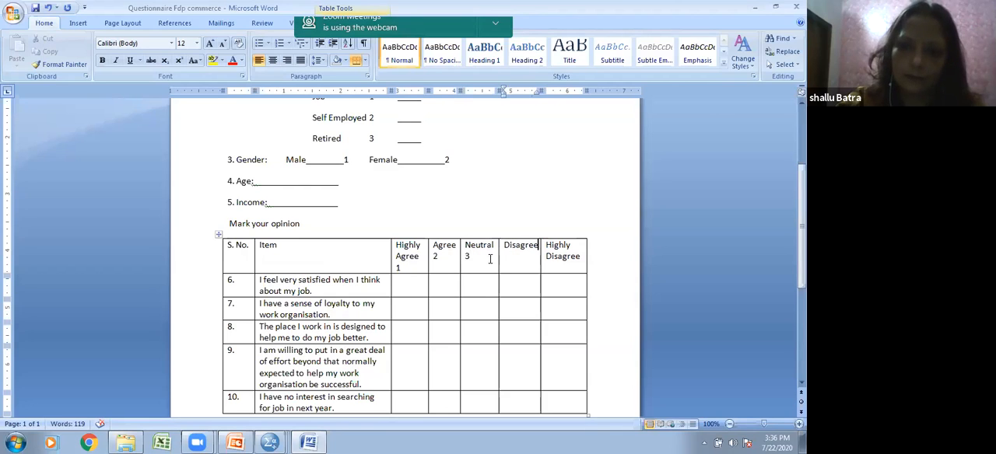
key(Return)
text(4)
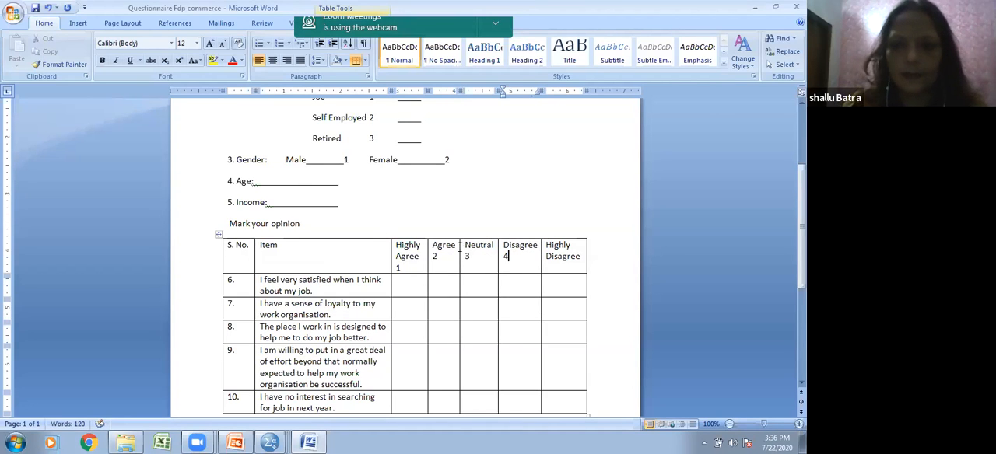
click(583, 256)
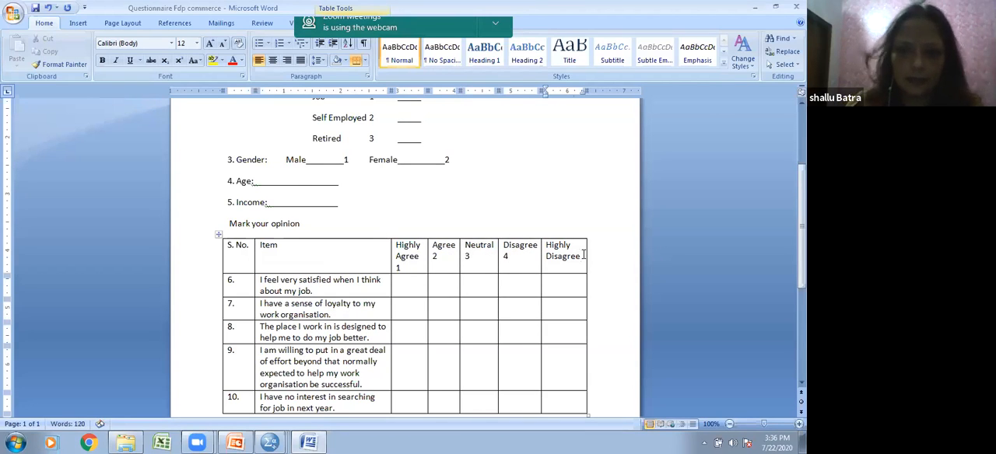
key(Return)
text(5)
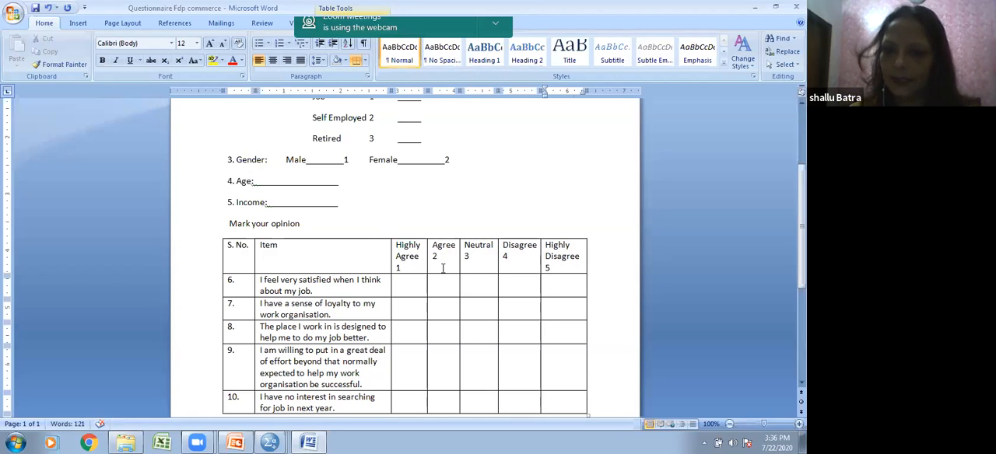
Step: Reword item 10 of the opinion table to "I am interested in searching for job in next year."
scroll(442, 265, down, 1)
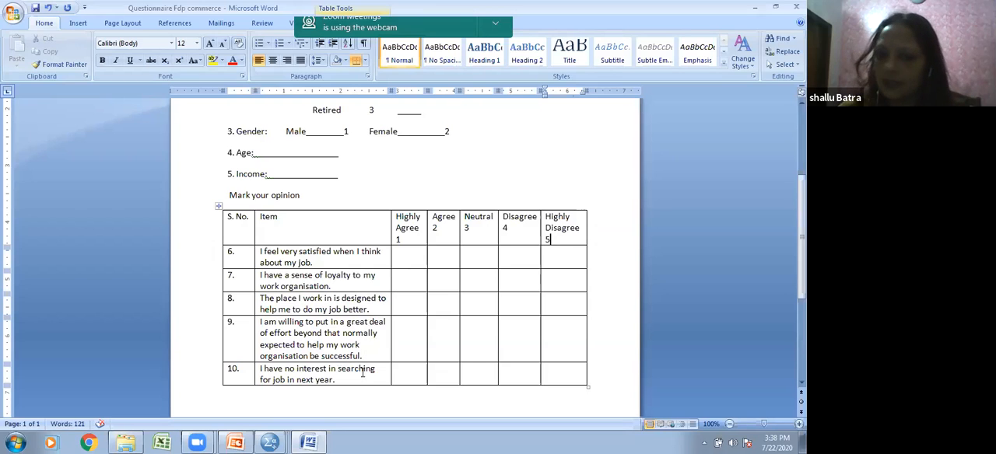
click(294, 369)
key(BackSpace)
key(BackSpace)
key(BackSpace)
key(BackSpace)
key(BackSpace)
key(BackSpace)
key(BackSpace)
text(am)
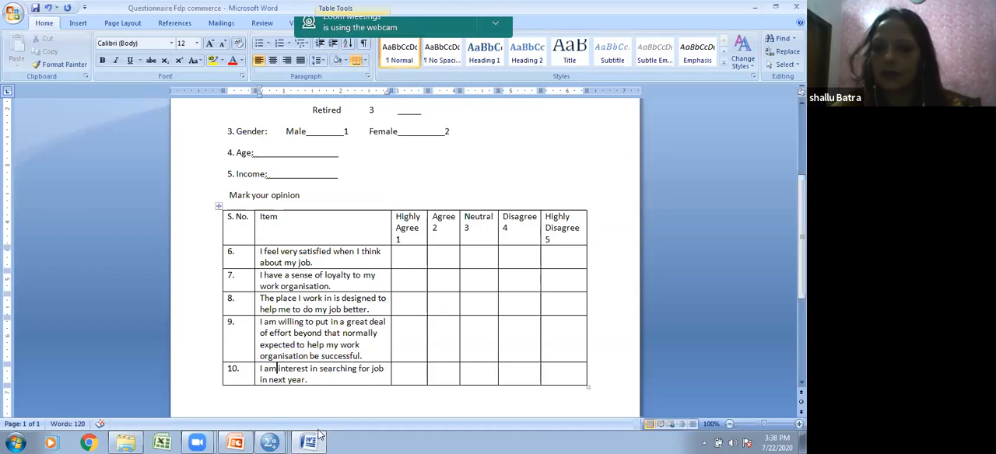
click(308, 370)
text(ed)
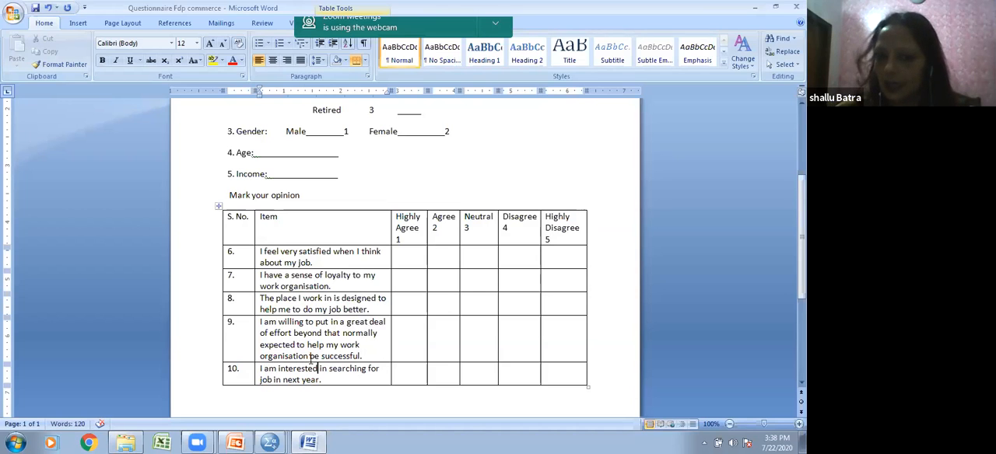
Step: Fill item 10's response cells with the reversed codes 5, 4, 3, 2 and 1, from Highly Agree to Highly Disagree
click(400, 381)
text(5)
key(Tab)
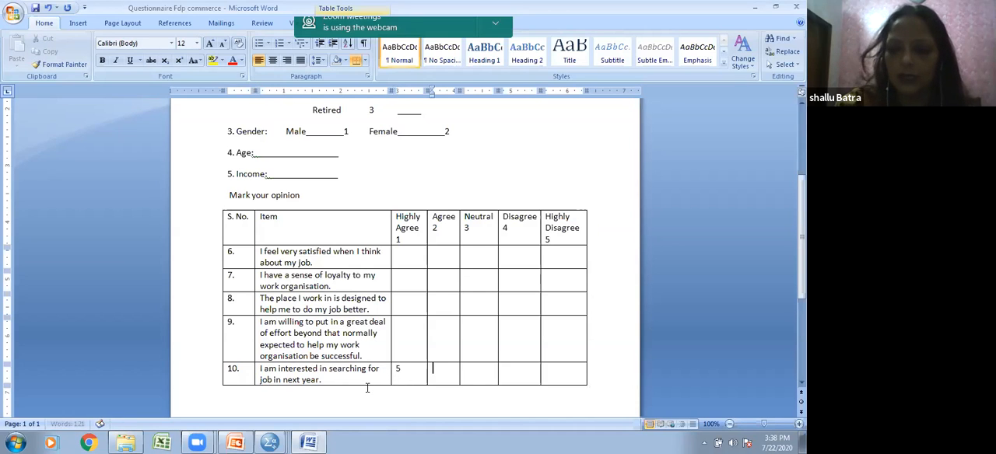
text(4)
key(Tab)
text(3)
key(Tab)
text(2)
key(Tab)
text(1)
Step: Fill item 6's response cells with the codes 1, 2, 3, 4 and 5, from Highly Agree to Highly Disagree
mouse_move(113, 439)
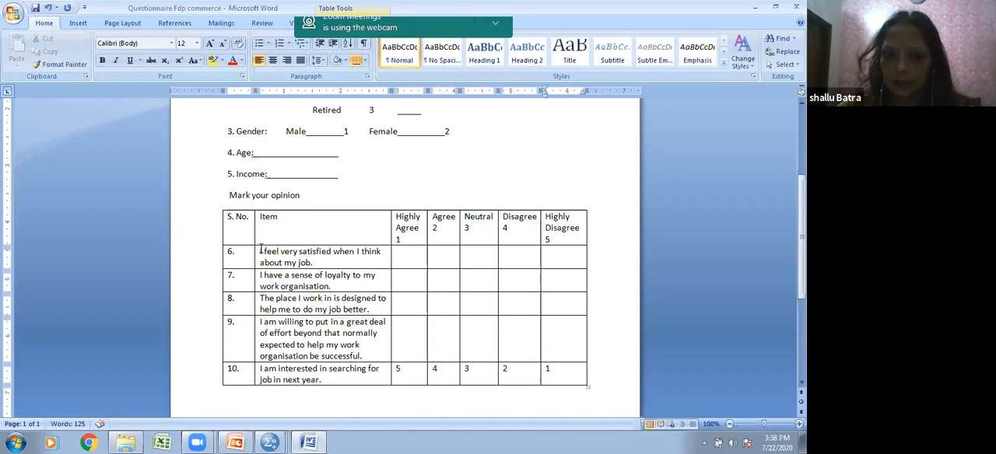
drag(260, 249, 314, 263)
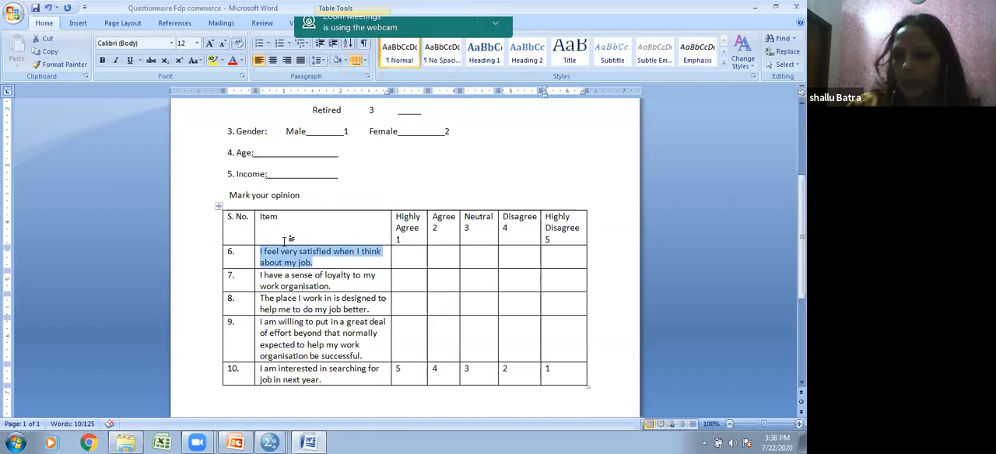
click(396, 252)
text(1)
key(Tab)
text(2)
key(Tab)
text(2)
key(BackSpace)
text(4)
key(BackSpace)
text(3)
key(Tab)
text(4)
key(Tab)
text(5)
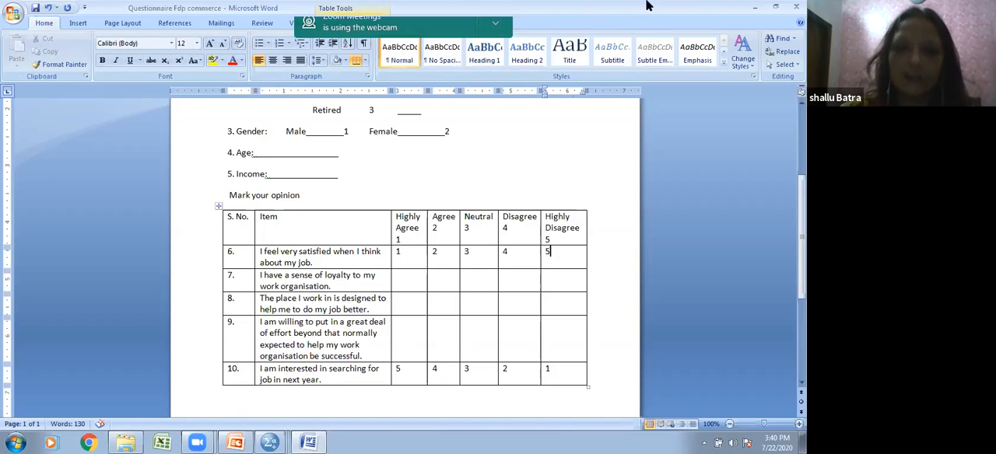
Step: Copy the item 6 statement from the Word questionnaire and paste it as the label of a sixth variable in SPSS
click(756, 8)
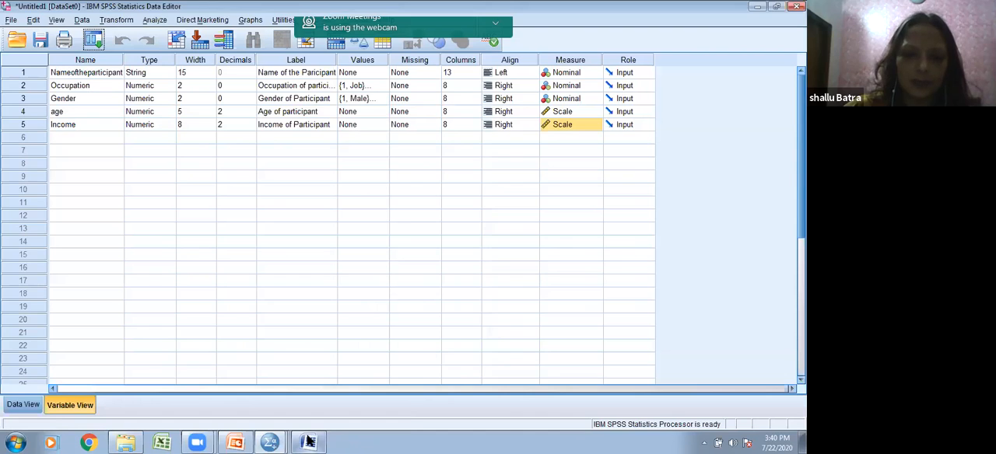
click(310, 442)
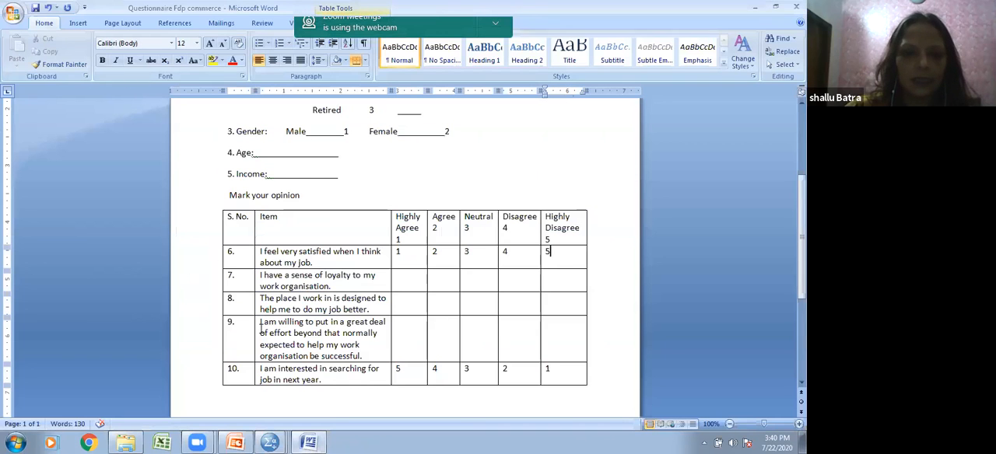
click(256, 259)
click(312, 263)
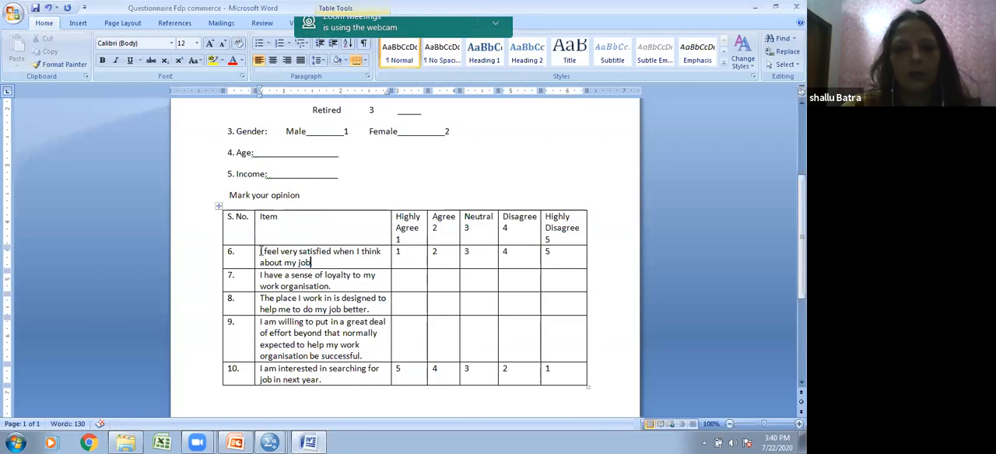
drag(261, 249, 311, 266)
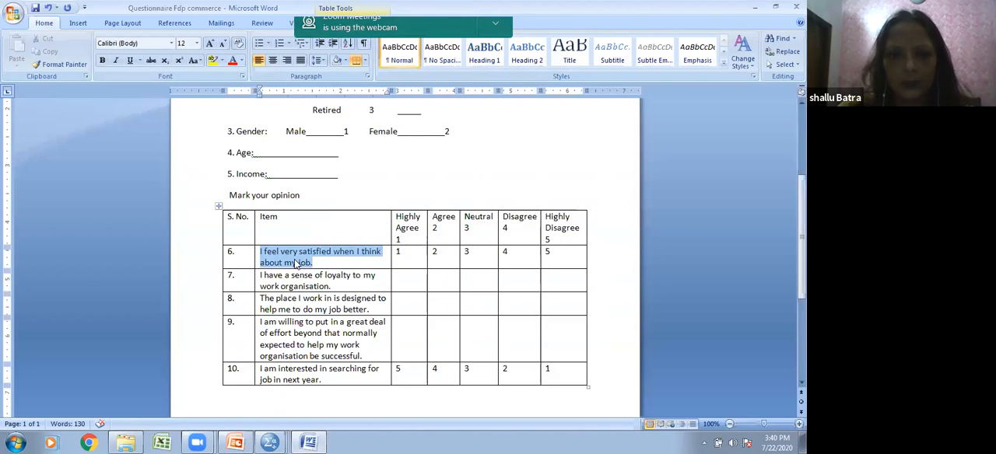
right_click(296, 264)
click(358, 51)
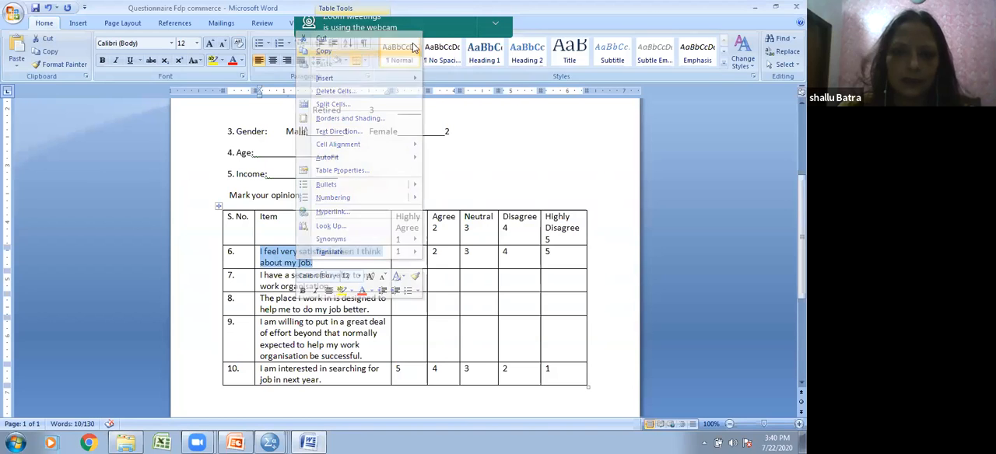
key(alt+Tab)
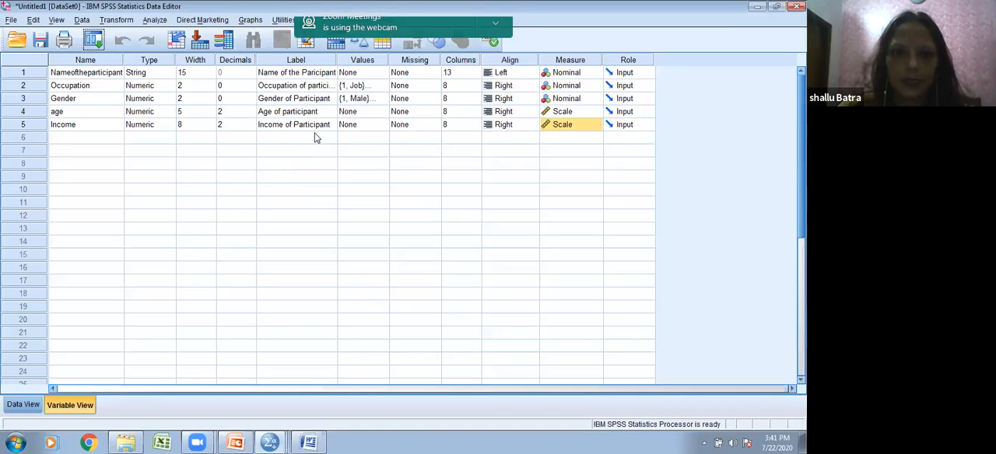
click(292, 137)
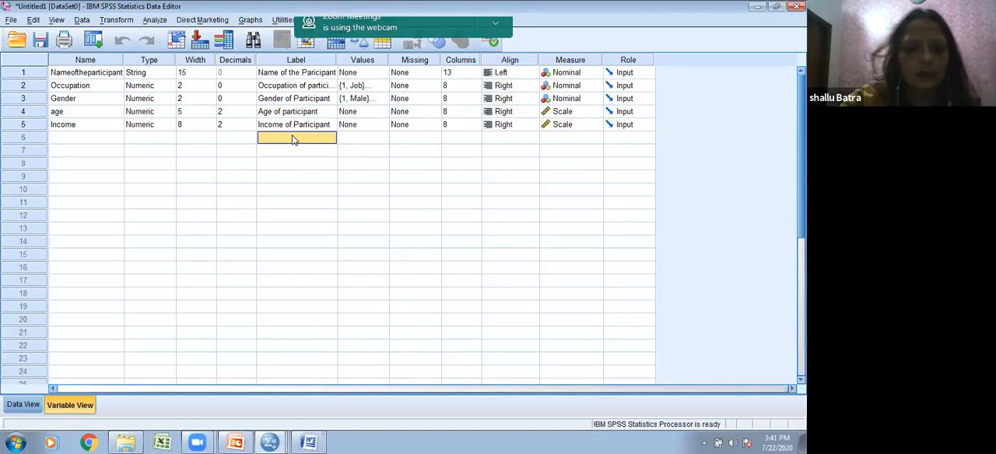
key(ctrl+v)
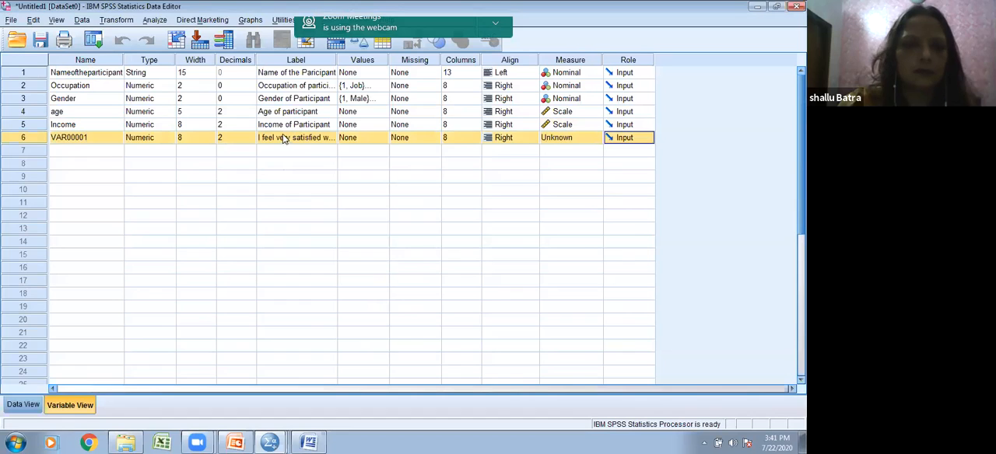
Step: Name the sixth variable satisfiedwithjob
click(83, 138)
text(satis)
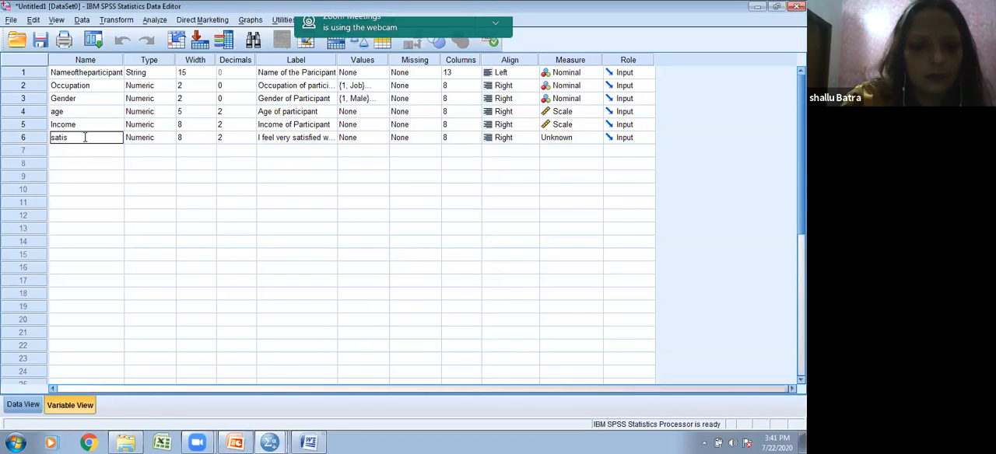
text(fiedwithjob)
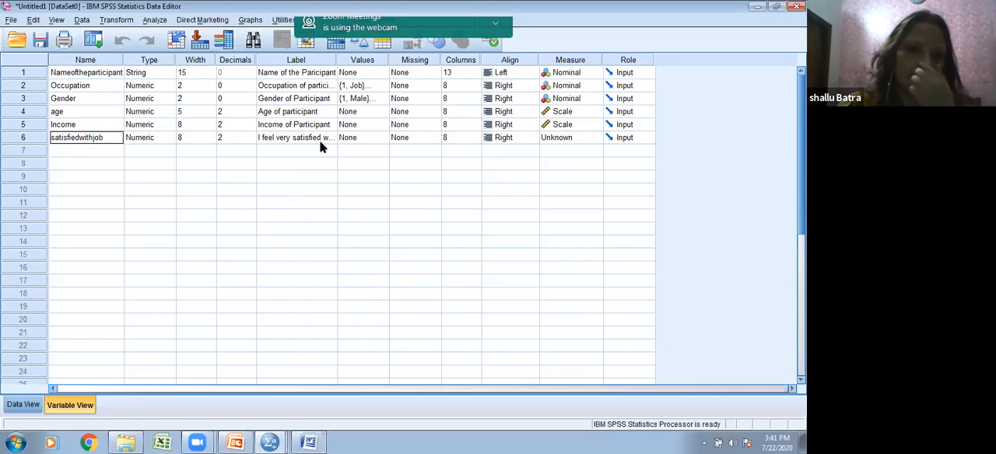
Step: Add the value labels 1 = highly agree and 2 = agree to the satisfiedwithjob variable
click(375, 142)
click(382, 139)
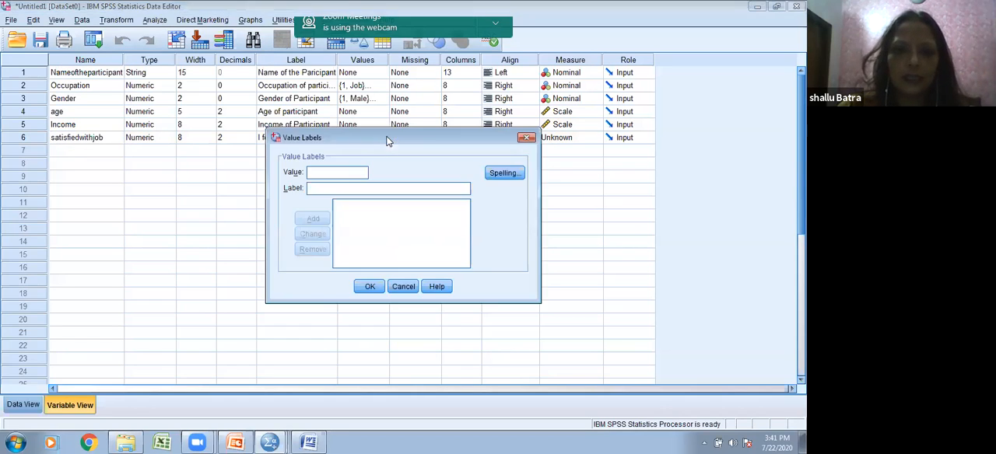
click(309, 191)
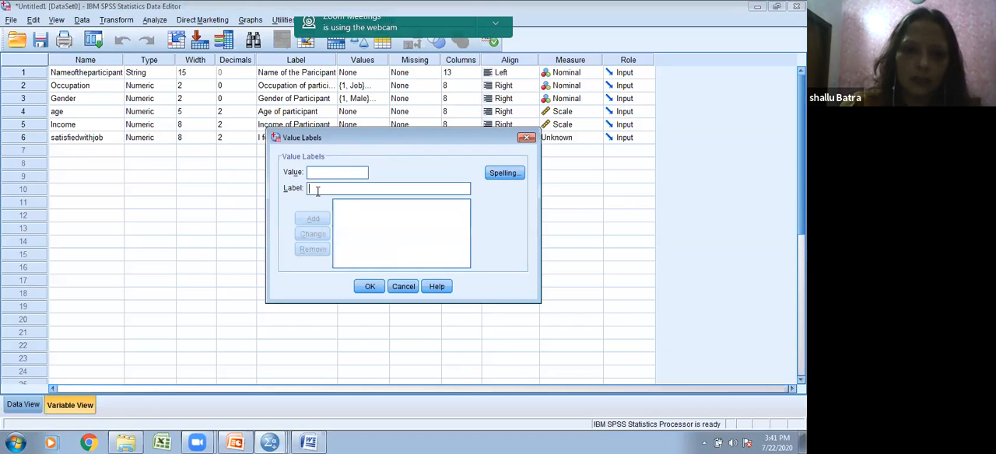
text(high)
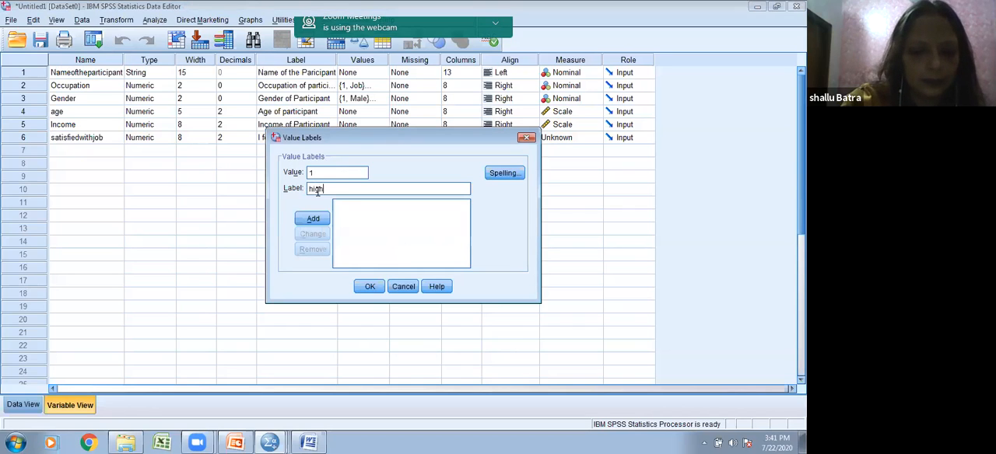
text(ly af)
text(gree)
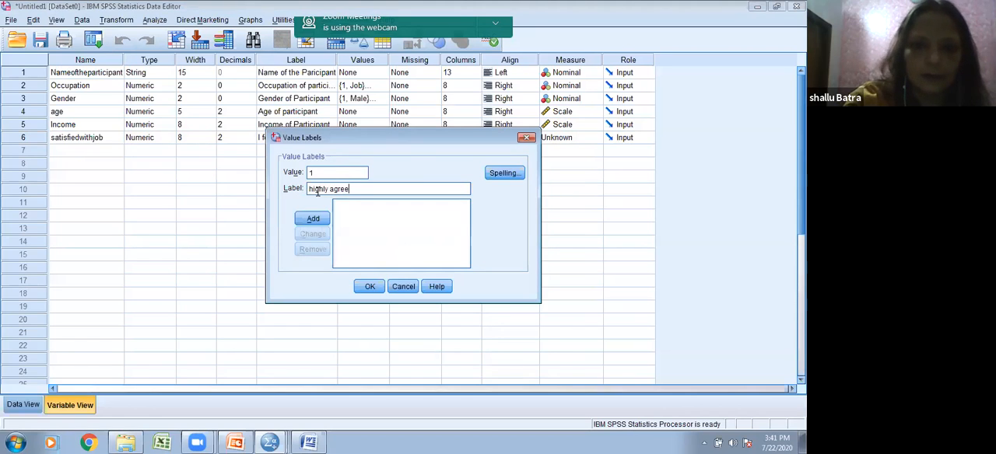
click(311, 218)
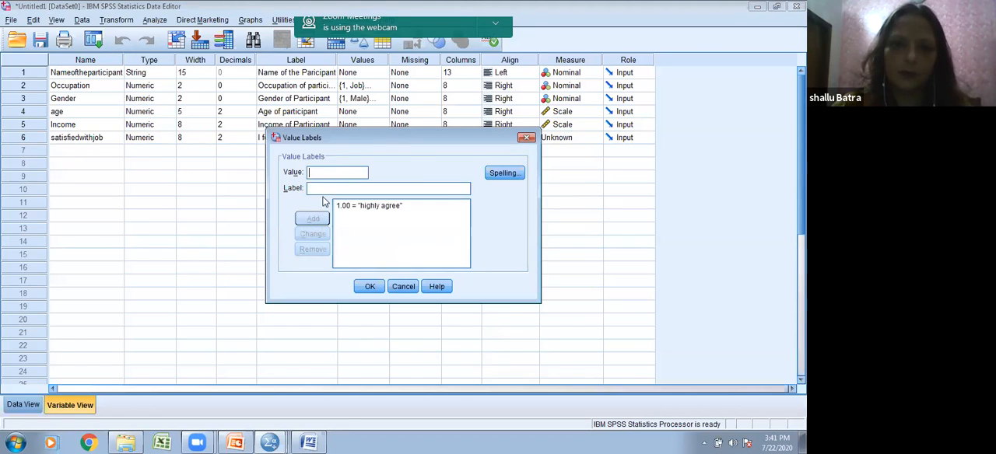
click(352, 190)
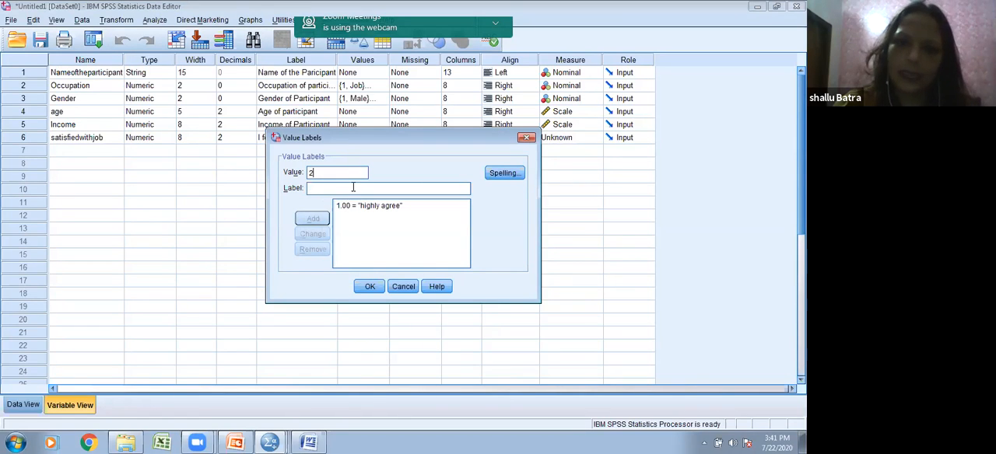
text(agree)
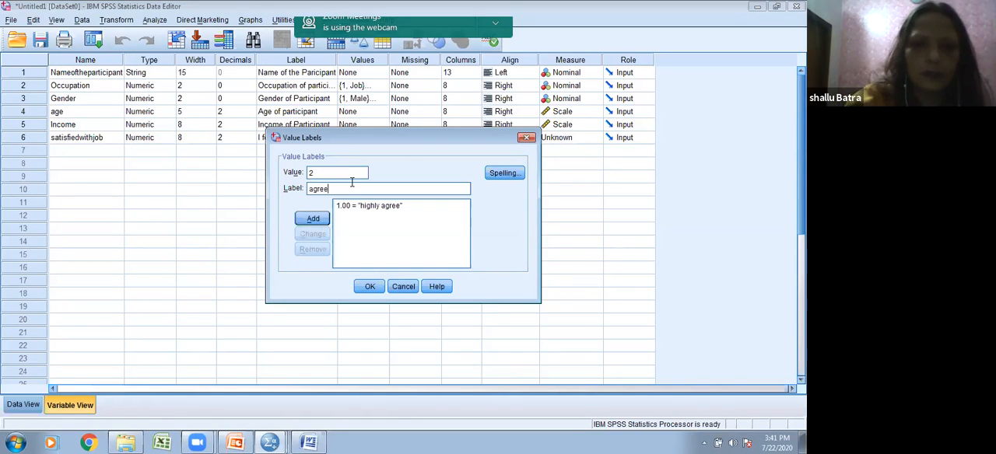
click(313, 218)
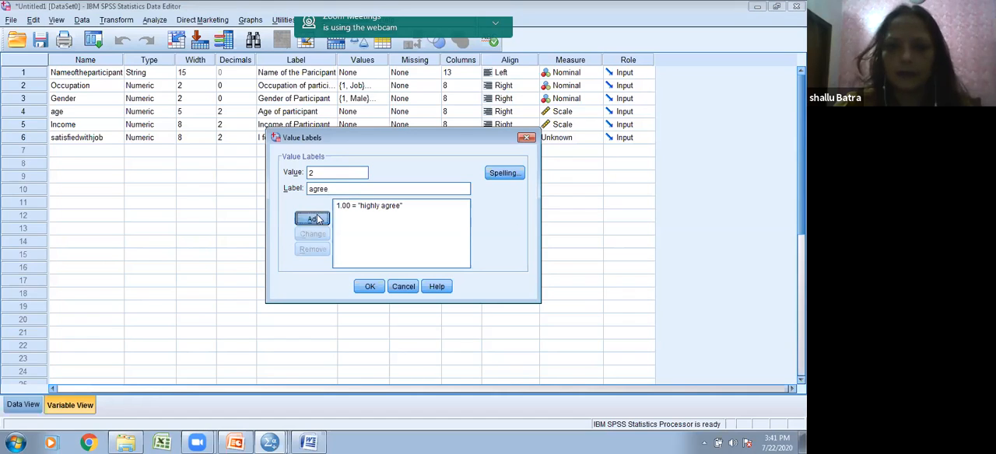
Step: Add the value labels 3 = neutral and 4 = Disagree to the satisfiedwithjob variable
text(3)
click(323, 188)
text(neutral)
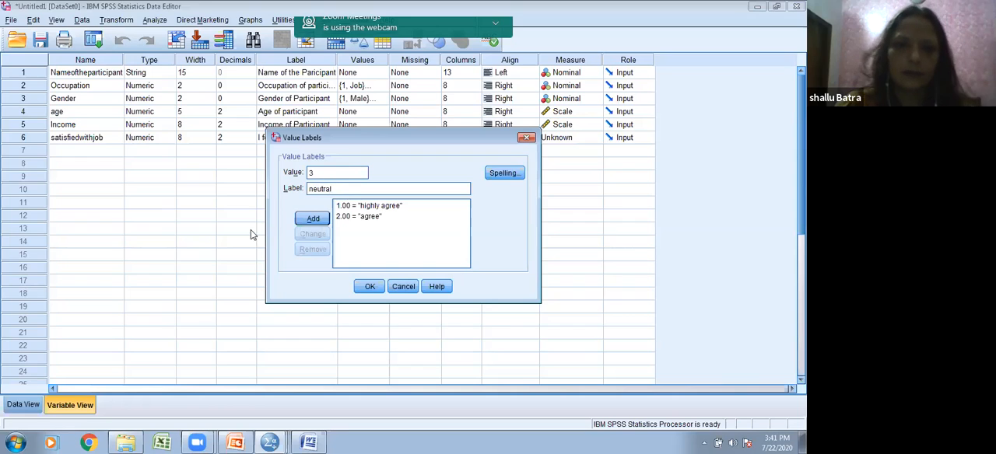
click(312, 219)
text(4)
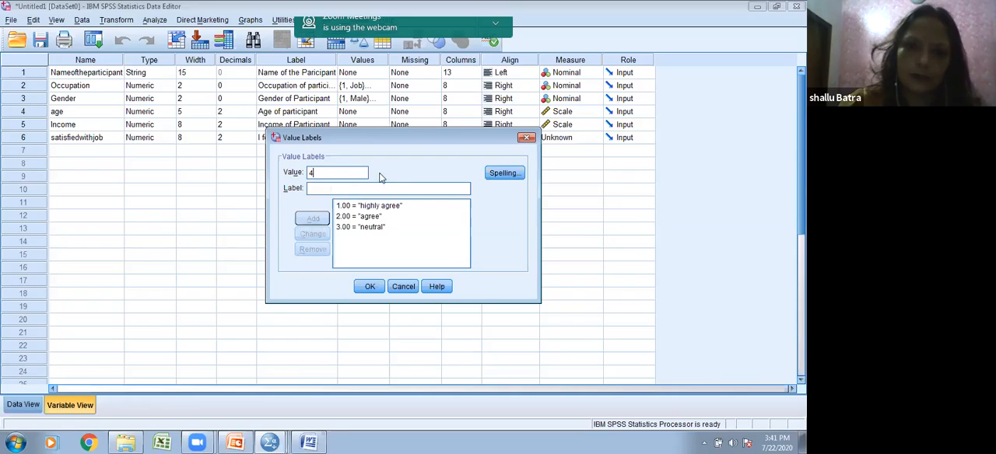
text(D)
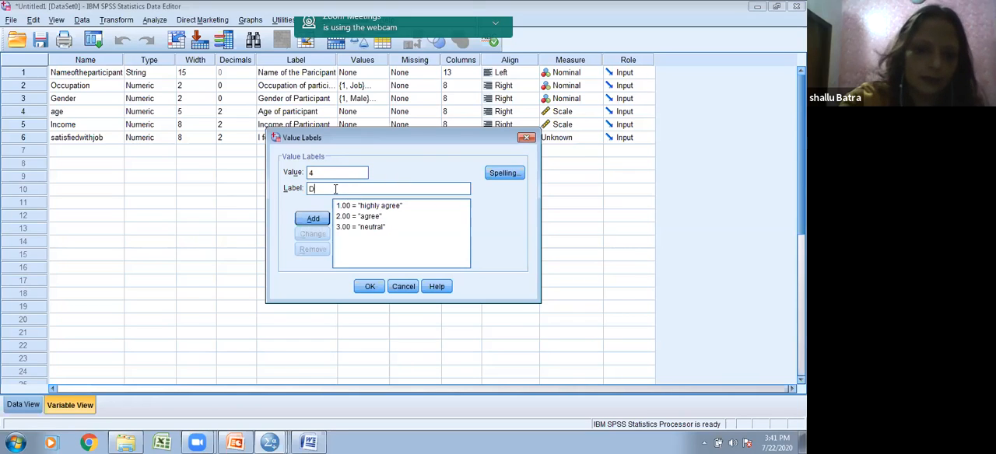
text(isagree)
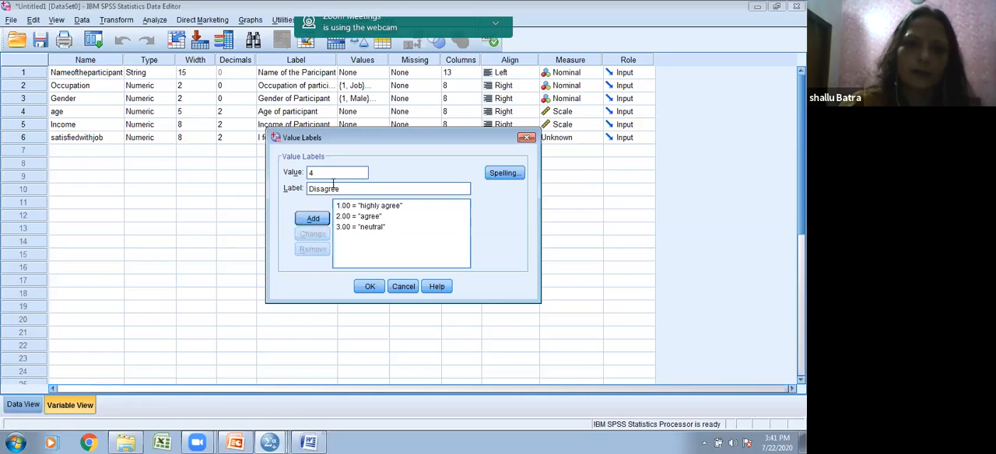
click(313, 218)
Step: Add the value label 5 = highly disagree to satisfiedwithjob, apply the value labels, and set the variable's measure to Ordinal
text(5)
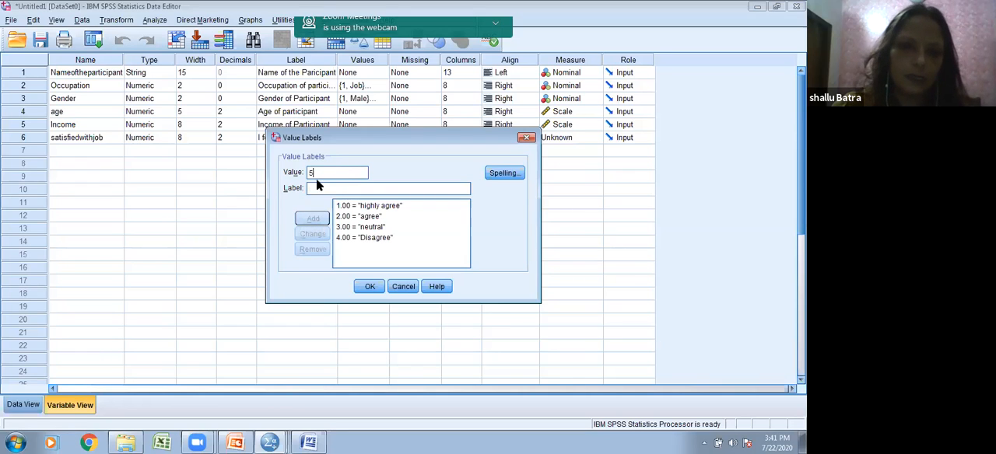
text(hi)
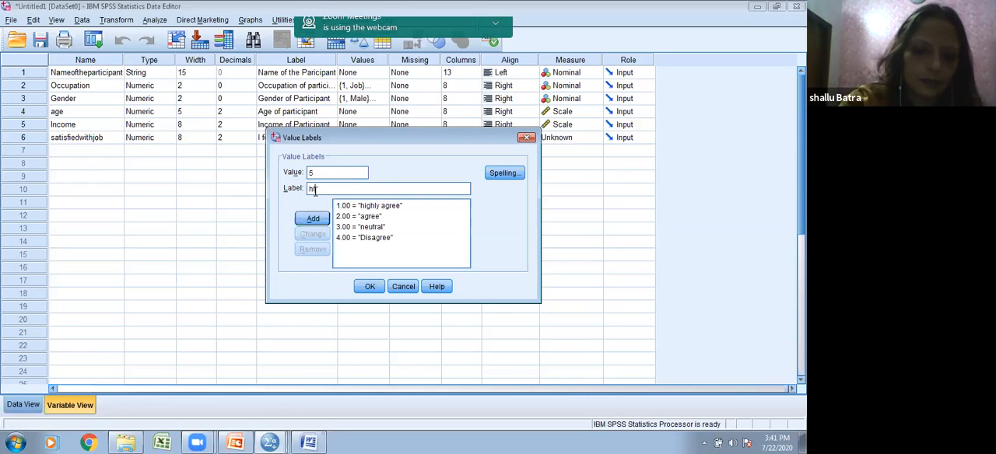
text(ghly)
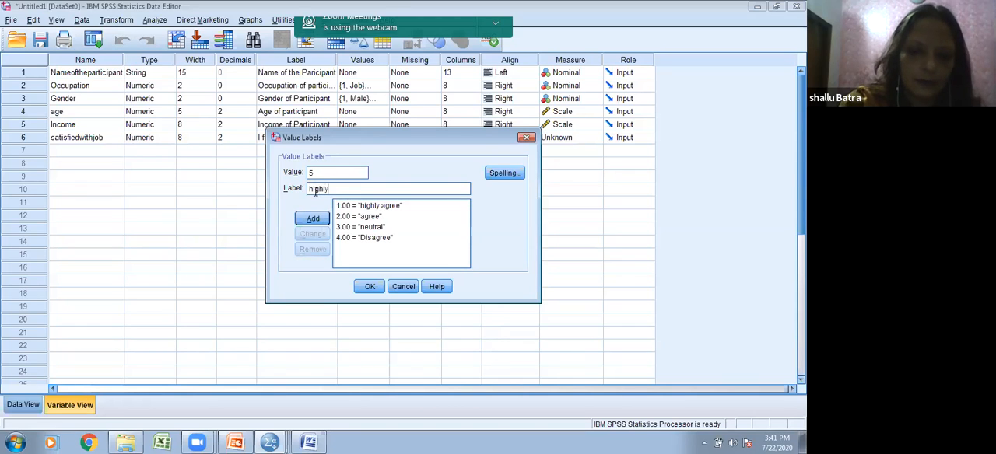
text(disagree)
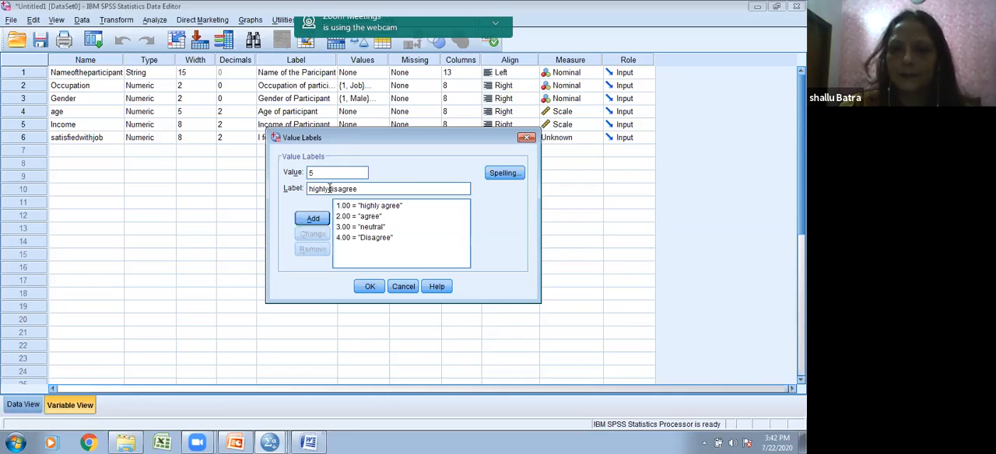
click(330, 189)
click(312, 219)
click(367, 286)
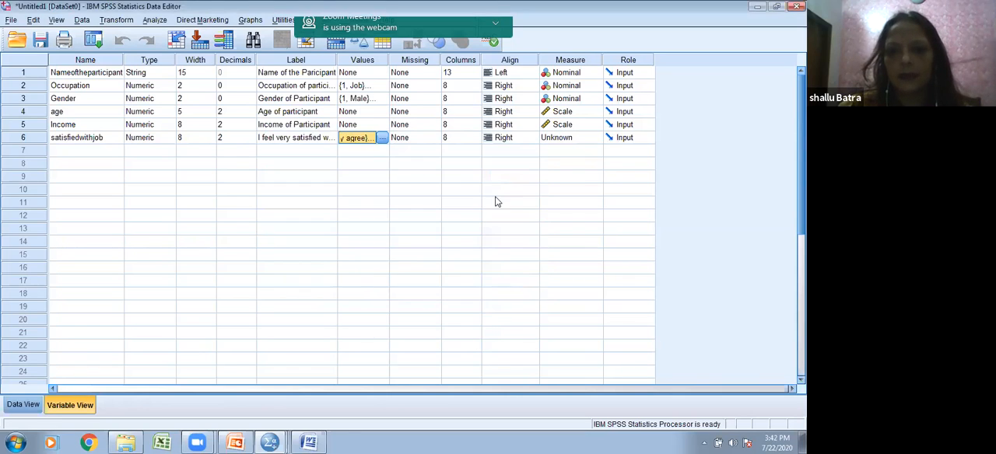
click(557, 144)
click(557, 162)
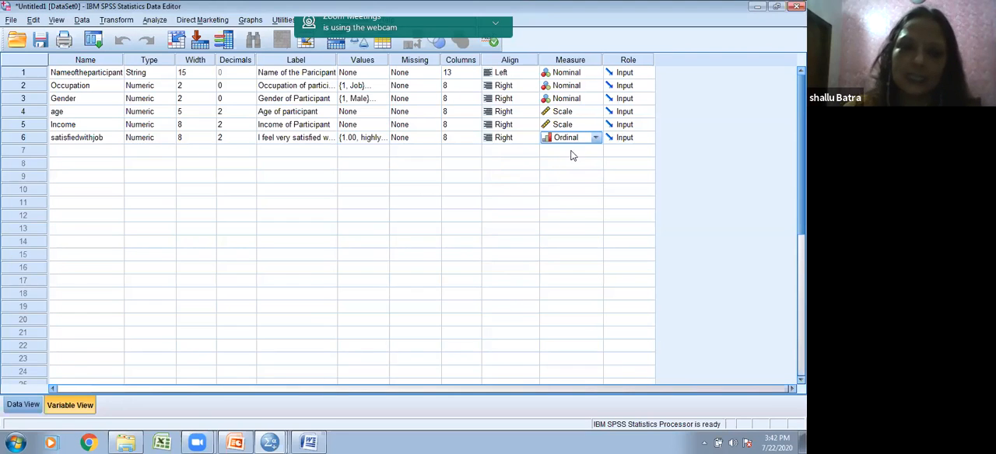
Step: Switch to the data sheet and replace the participant's name in the first case with another participant's name
click(23, 404)
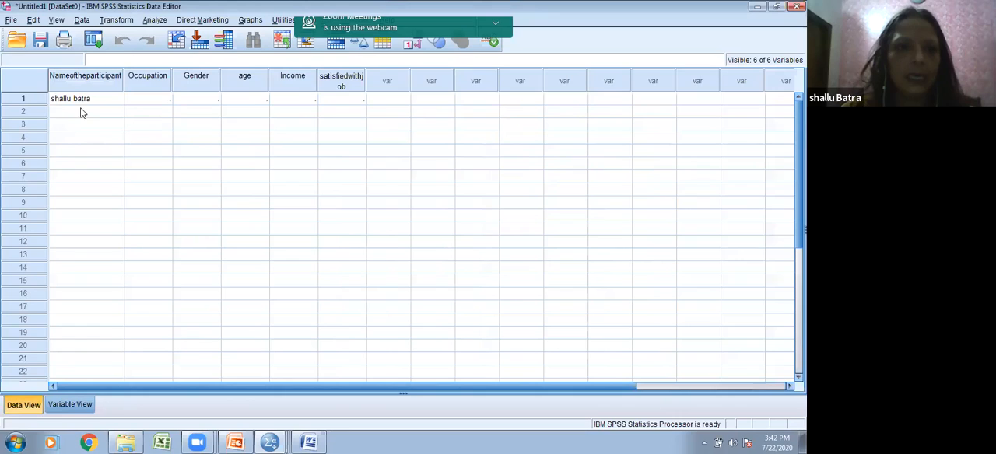
click(102, 104)
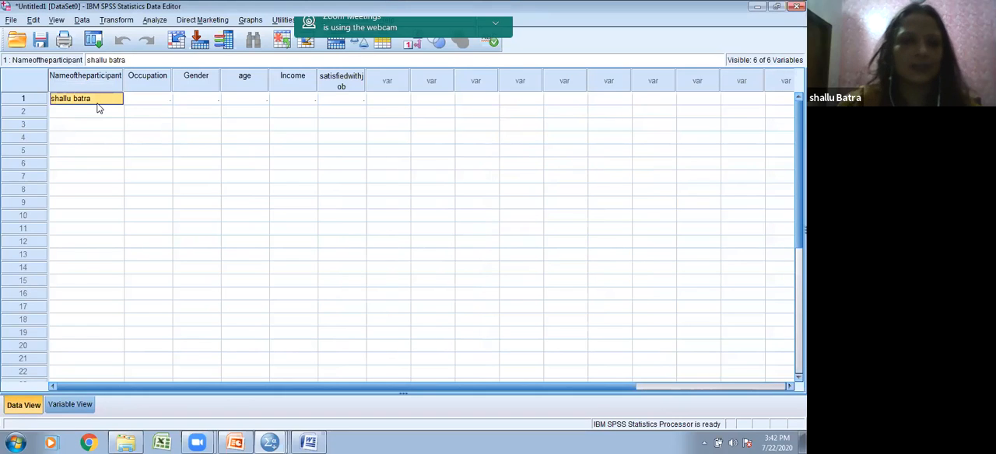
text(Sr)
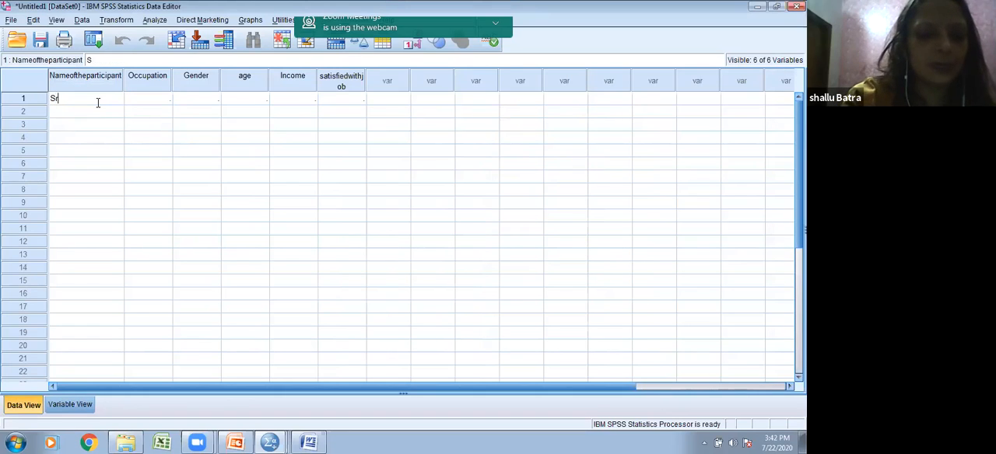
text(eeja)
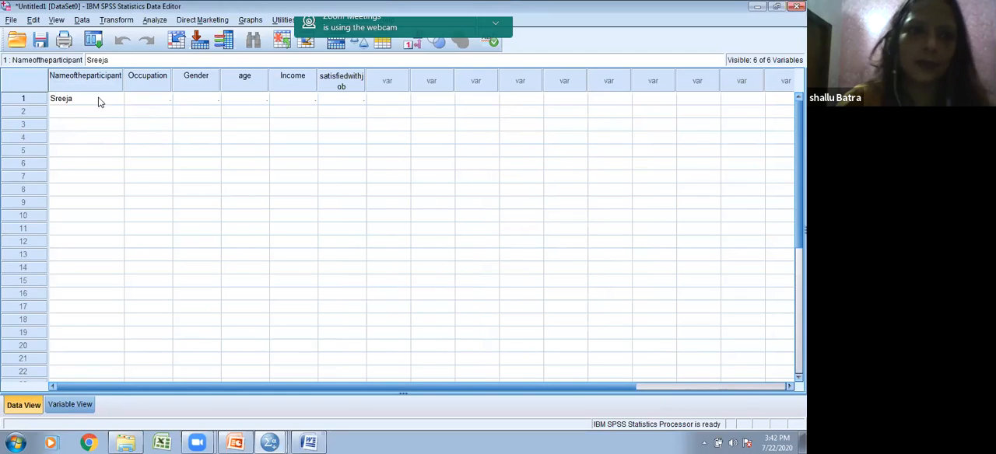
Step: Try to enter the text Assistant professor as the first case's occupation
click(143, 100)
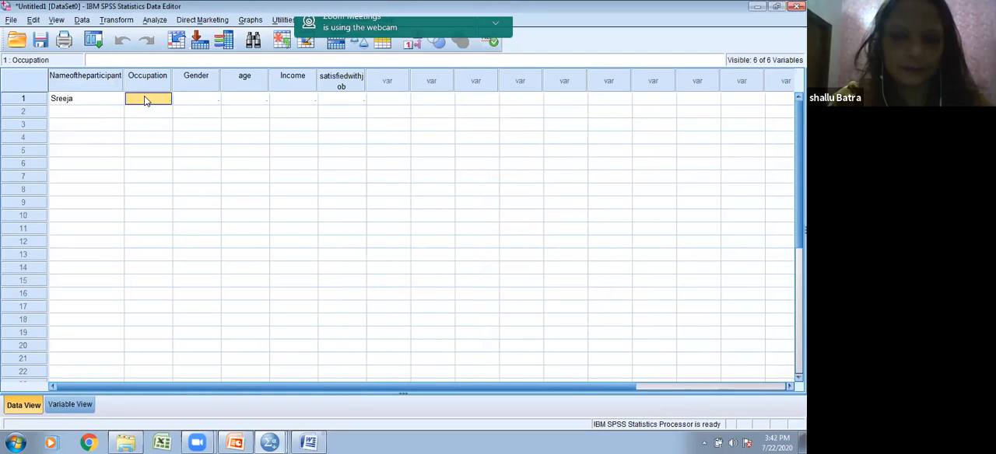
text(Ass)
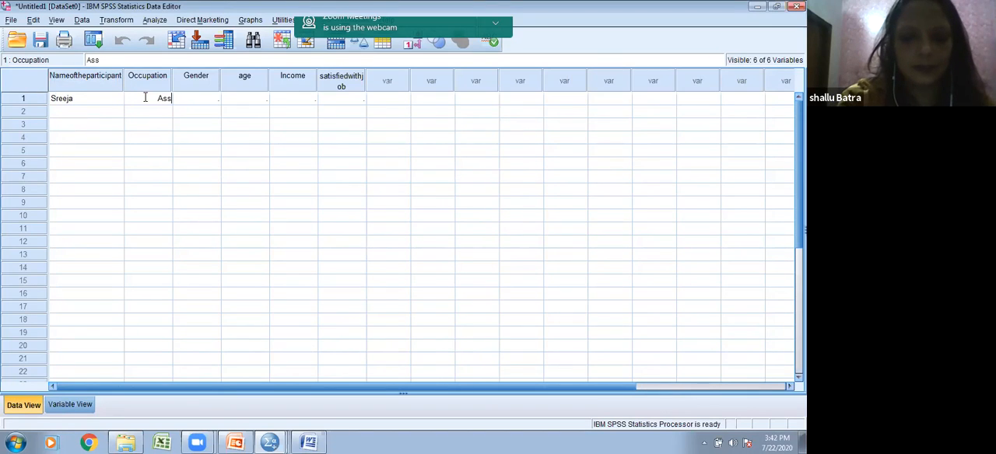
text(istant pr)
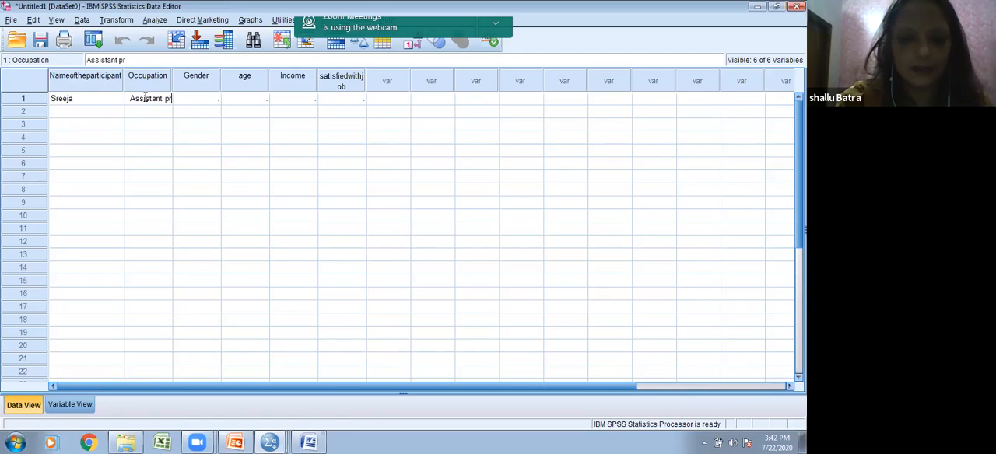
text(ofessor)
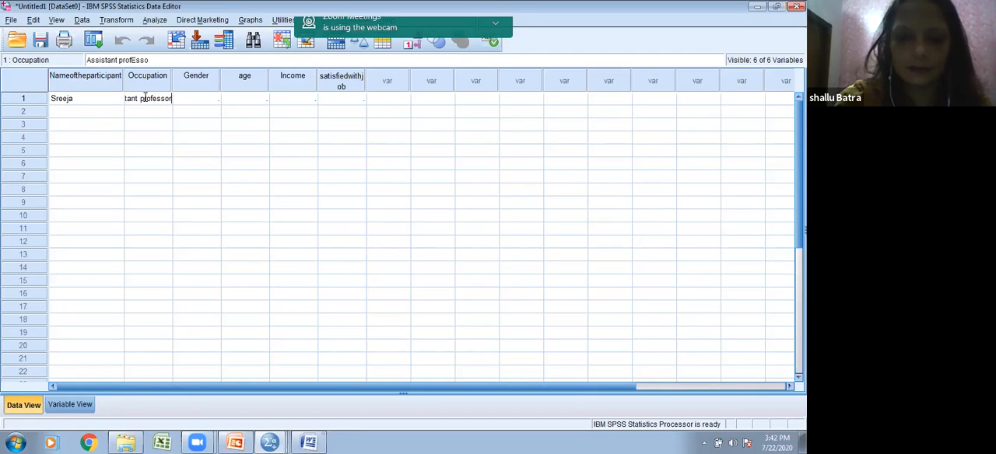
Step: Enter the code 2 as the first case's gender
click(199, 100)
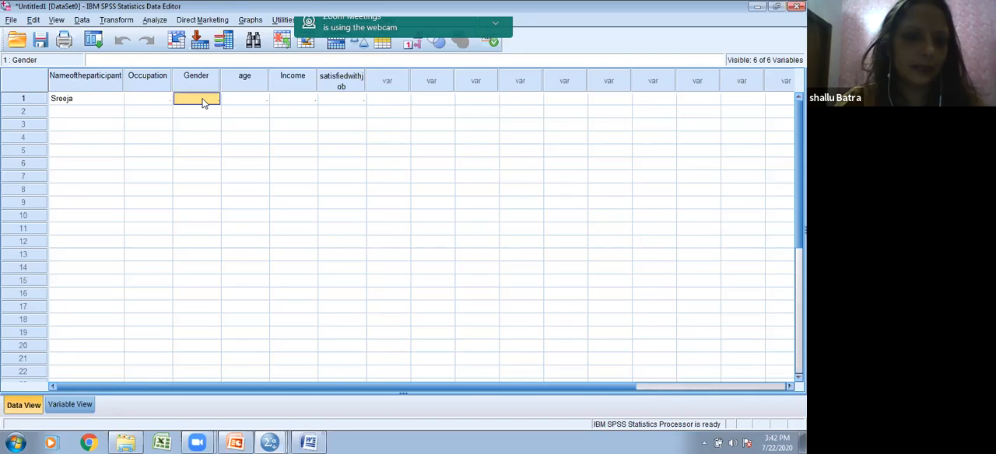
text(2)
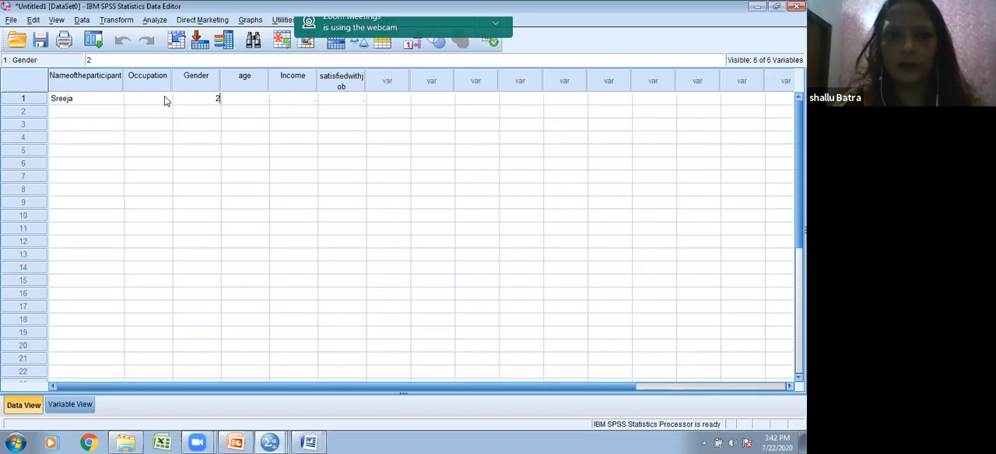
Step: Check the Occupation variable's type settings, and enter the code 1 as the first case's occupation
click(164, 99)
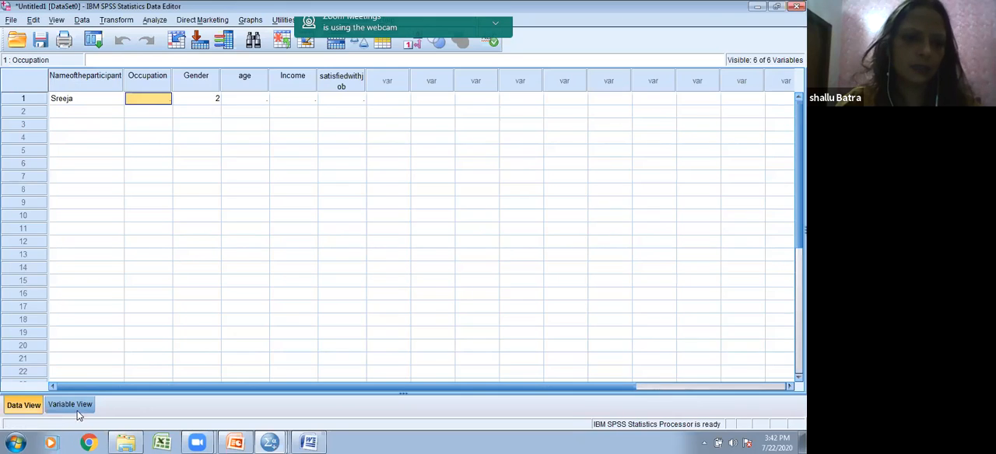
click(77, 412)
click(170, 89)
click(170, 86)
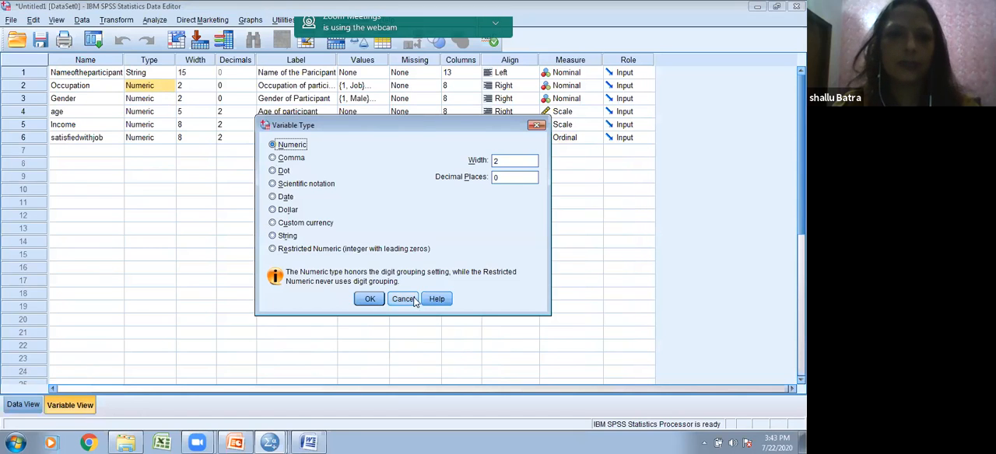
click(367, 297)
click(24, 404)
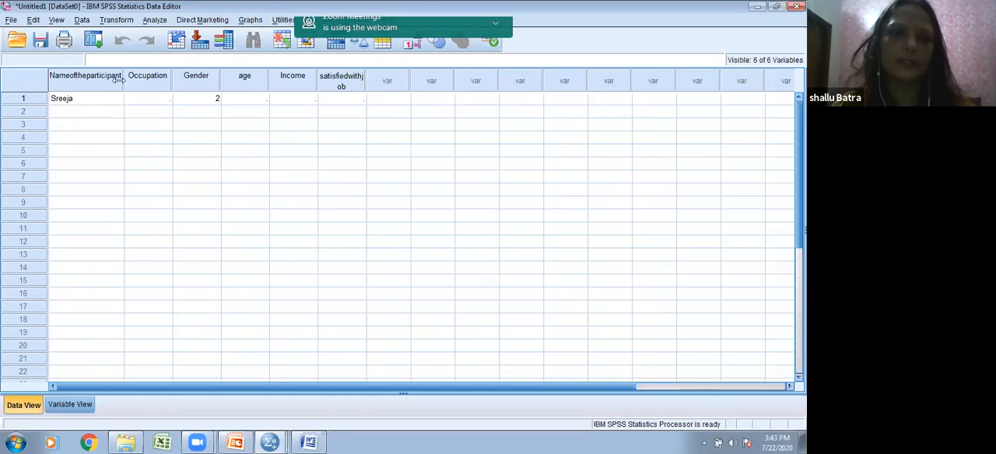
text(1)
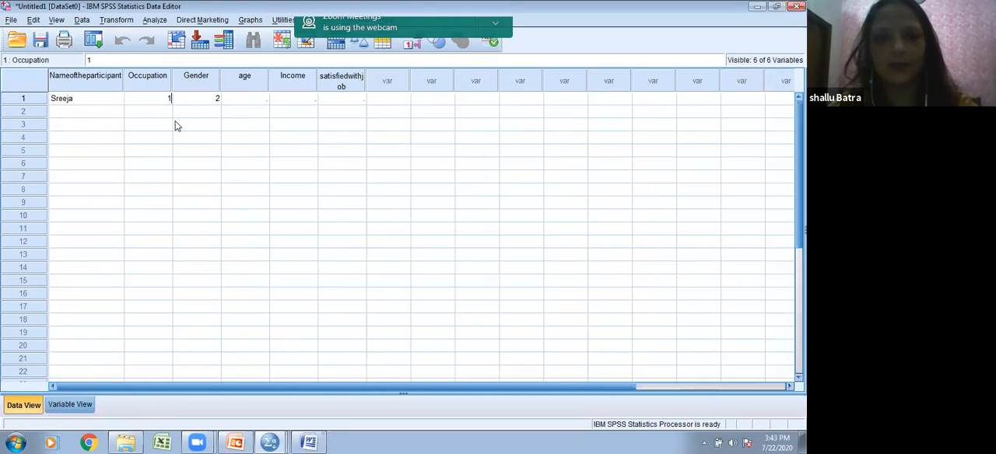
Step: Enter 21 as the first case's age and move on to its income value
click(251, 101)
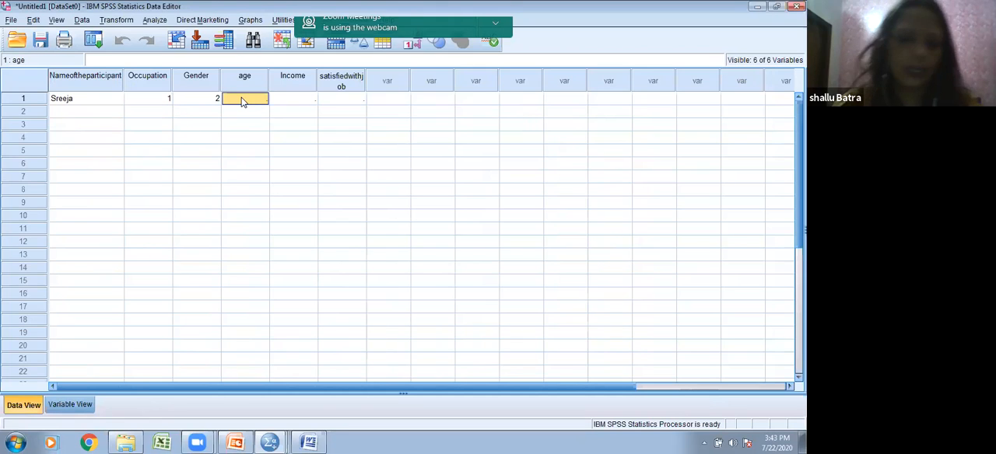
text(21)
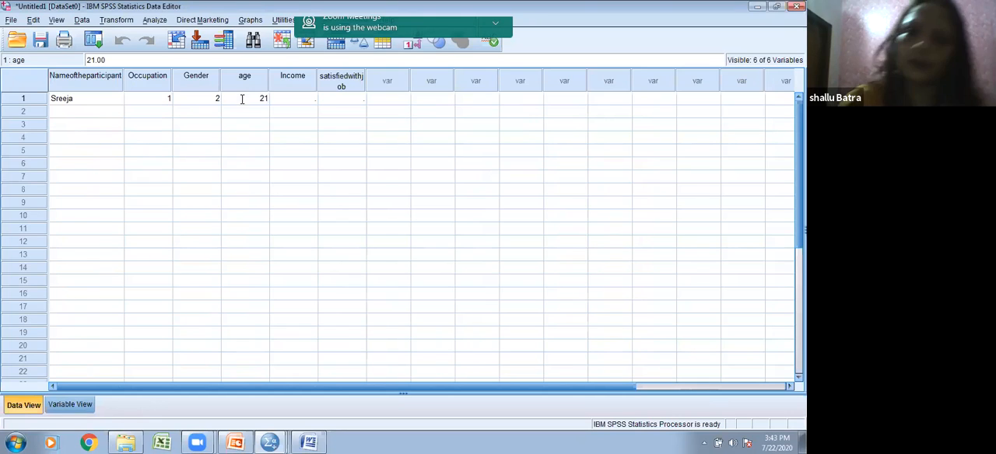
click(311, 104)
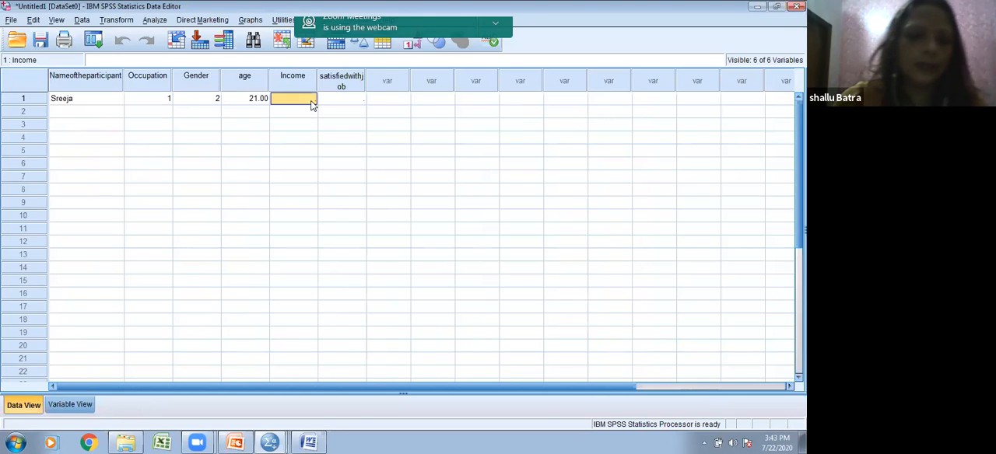
Step: Enter 50000 as the first case's income and the code 1 for satisfaction with job
text(50000)
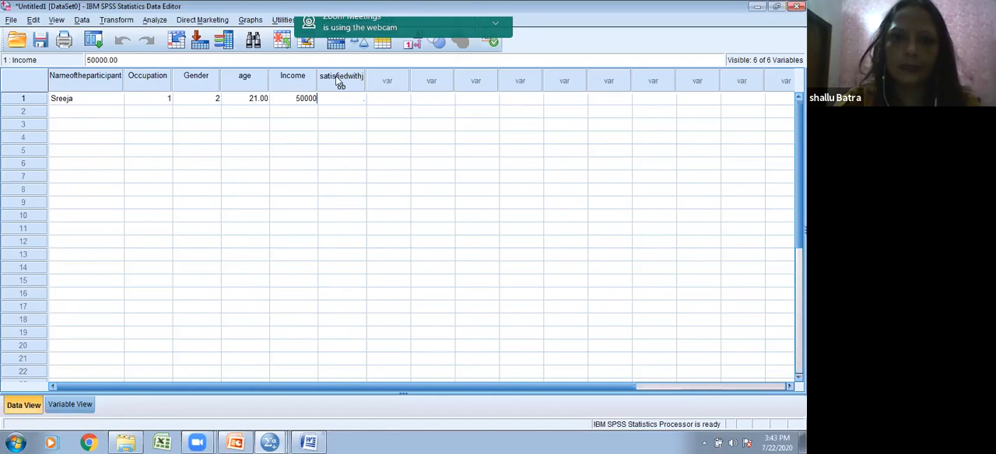
click(339, 99)
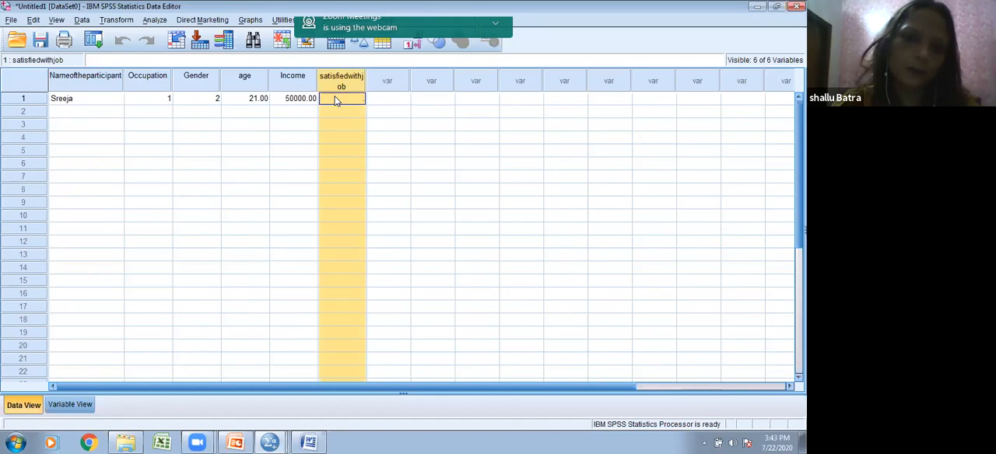
click(338, 103)
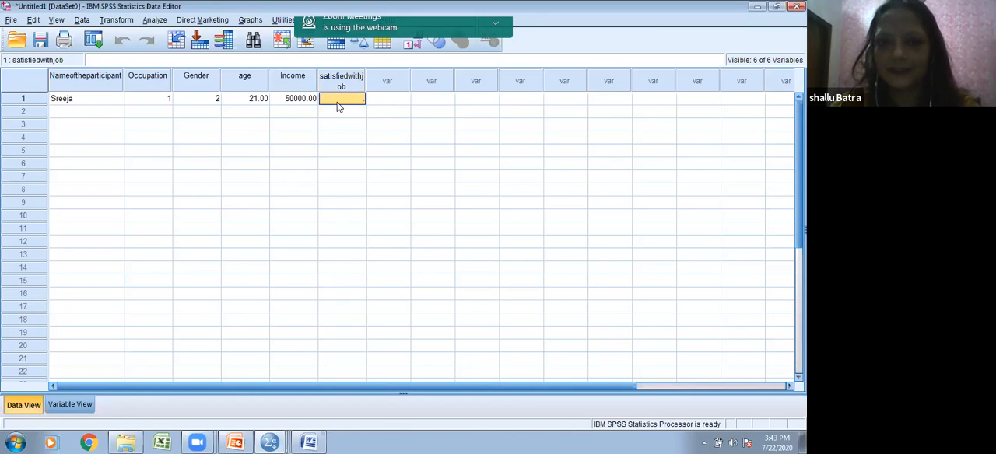
text(1)
click(290, 113)
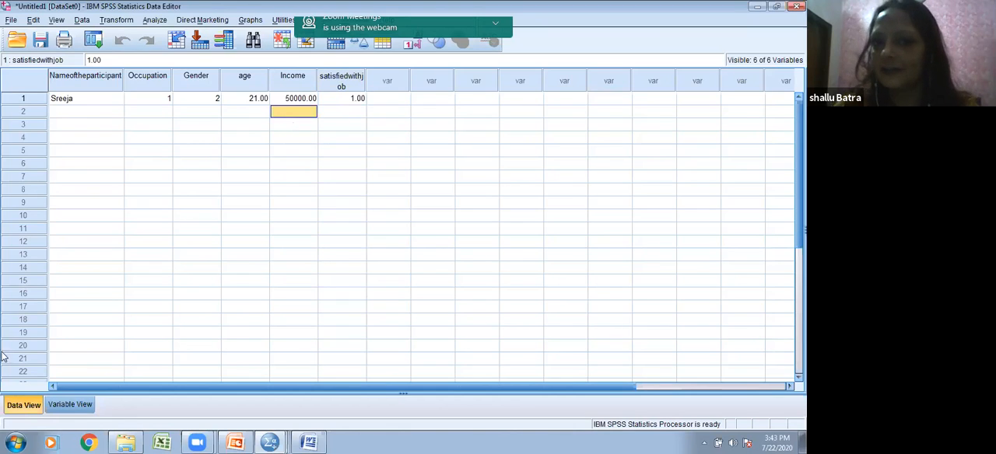
Step: Enter the second participant's full name in the second case's name cell
click(85, 114)
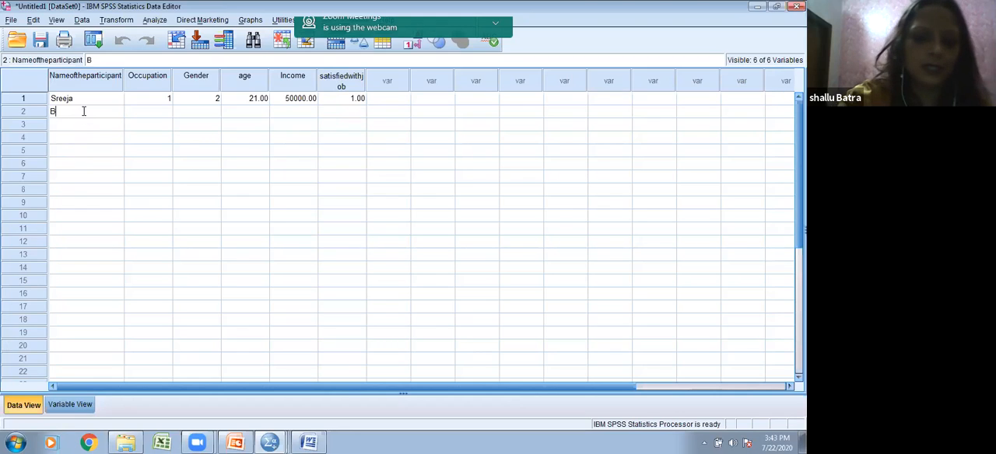
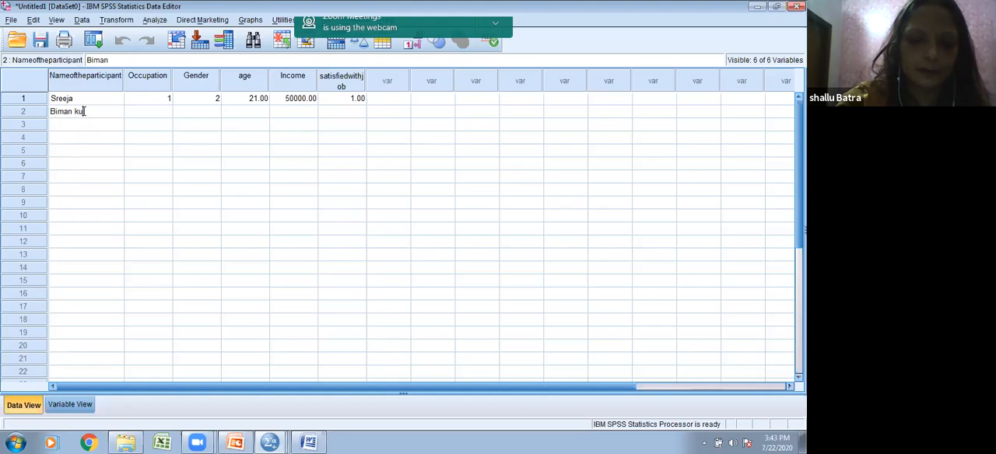
Step: Enter the code 1 for both the second case's occupation and gender
click(165, 111)
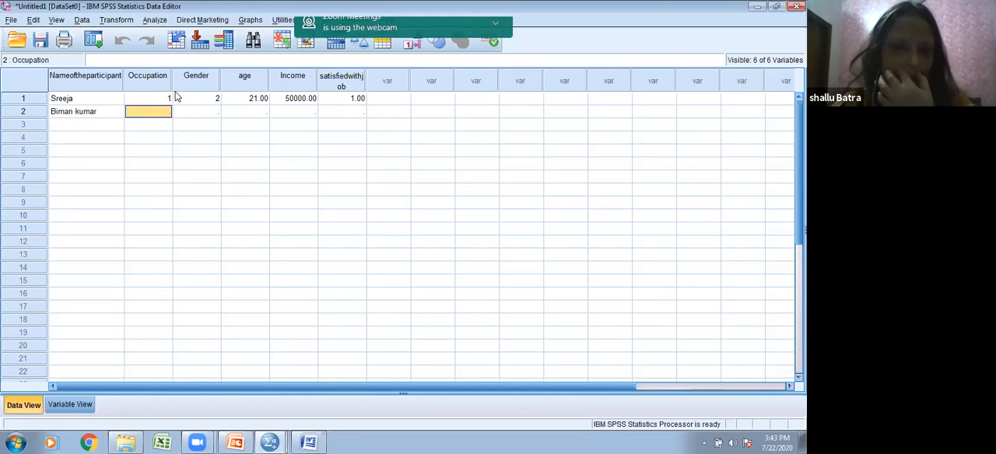
text(1)
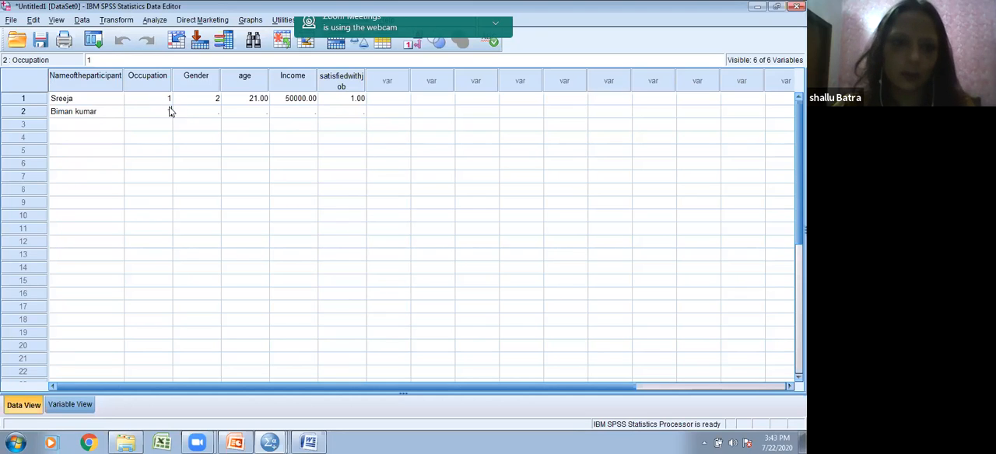
click(186, 117)
text(1)
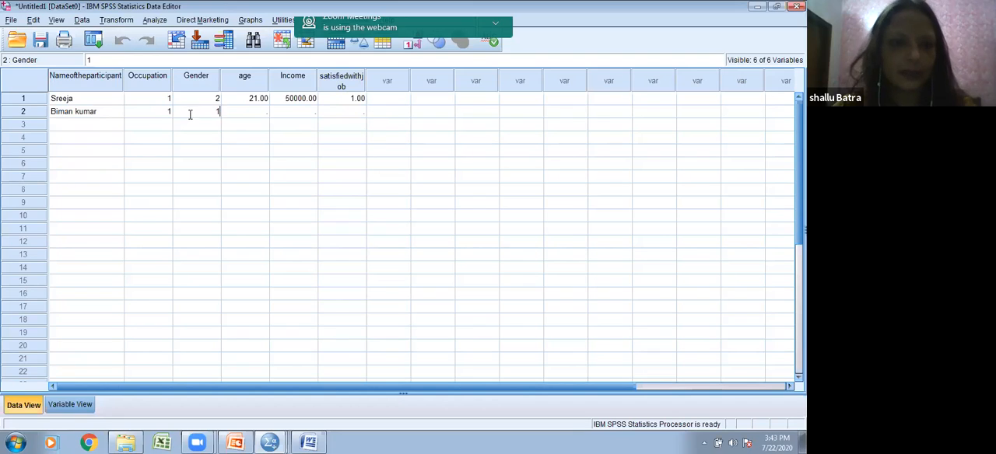
Step: Enter 25 as the second case's age
click(248, 116)
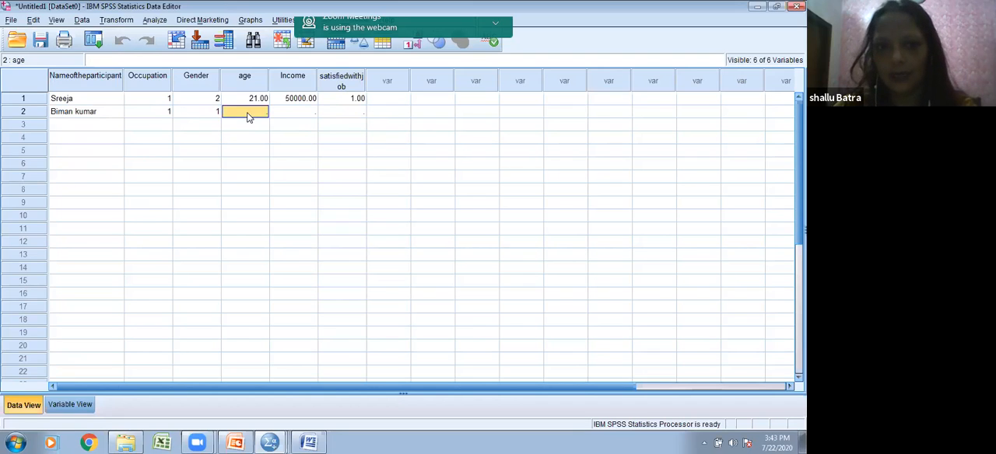
text(32)
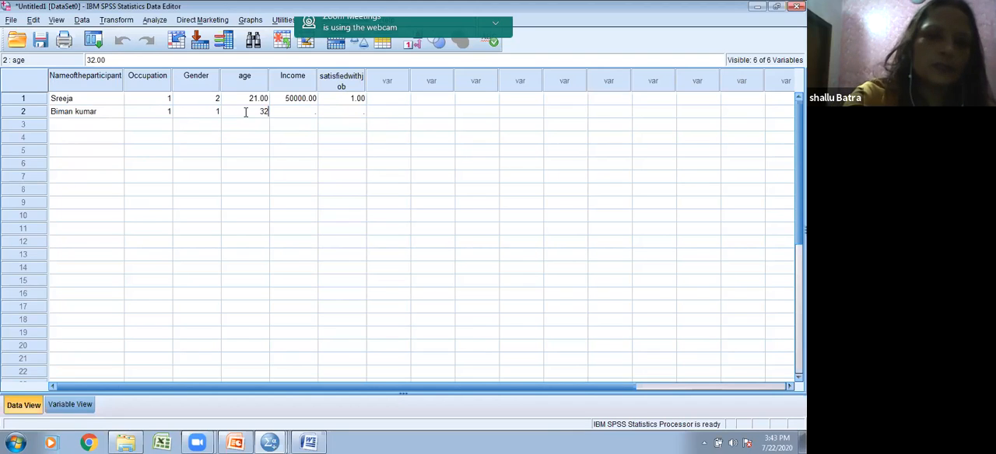
key(BackSpace)
key(BackSpace)
text(25)
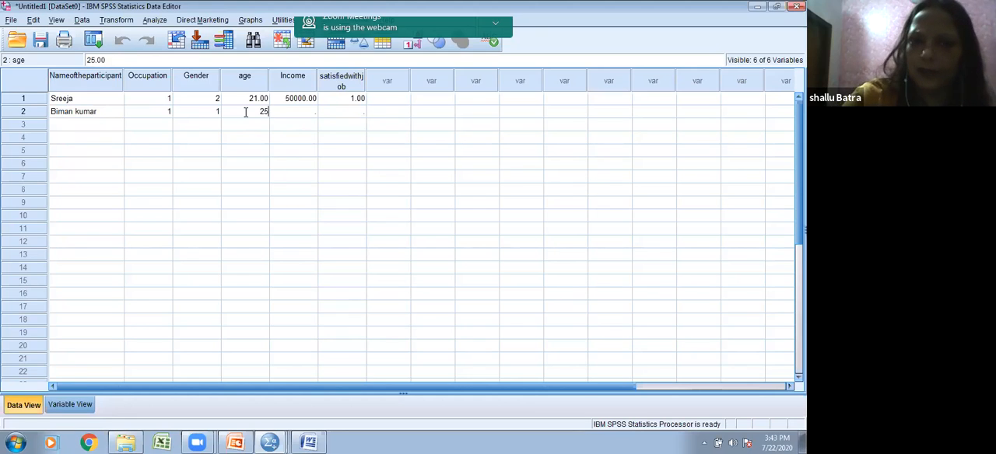
Step: Enter 54000 as the second case's income and the code 2 for satisfaction with job
click(298, 115)
text(5)
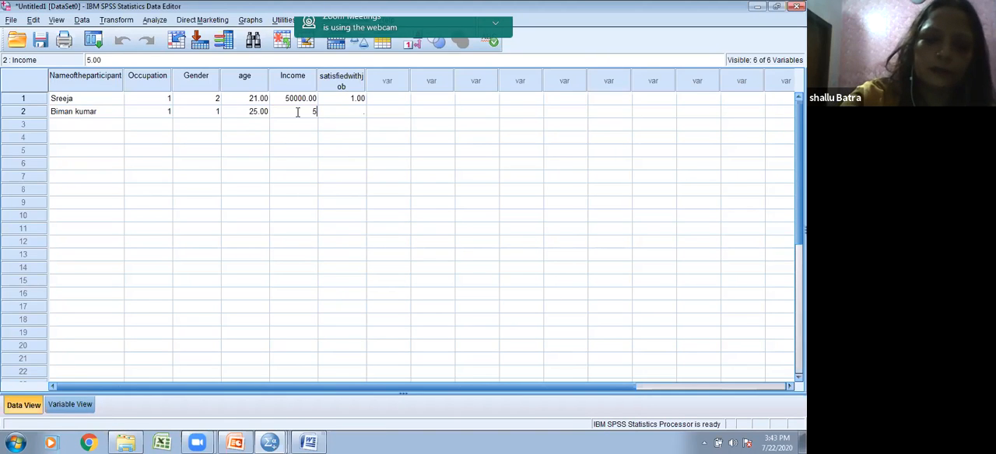
text(4000)
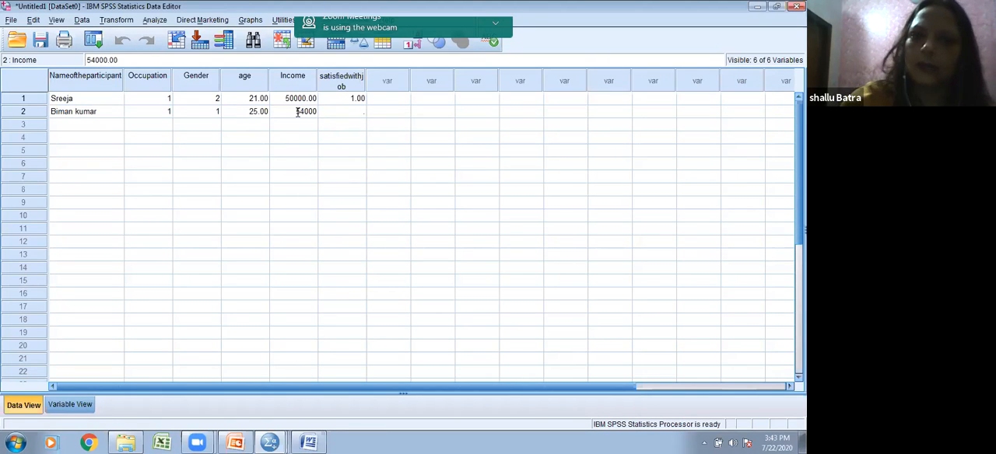
click(360, 115)
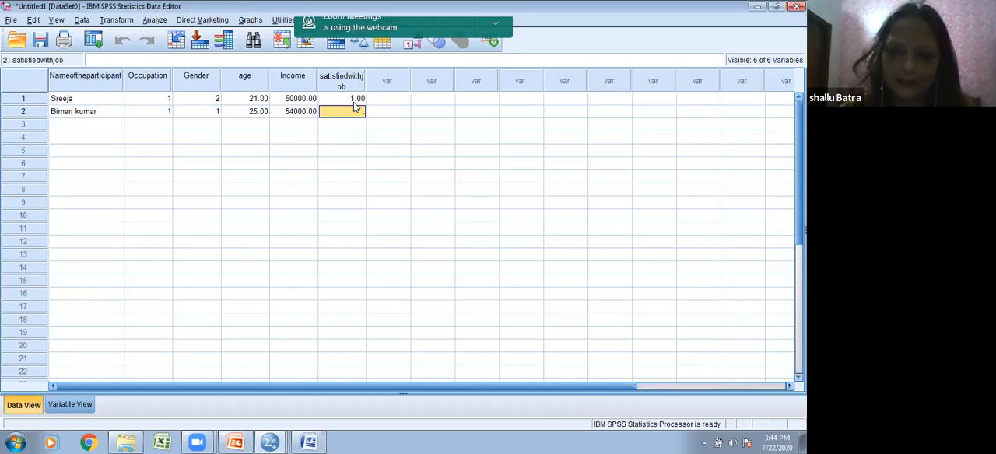
text(2)
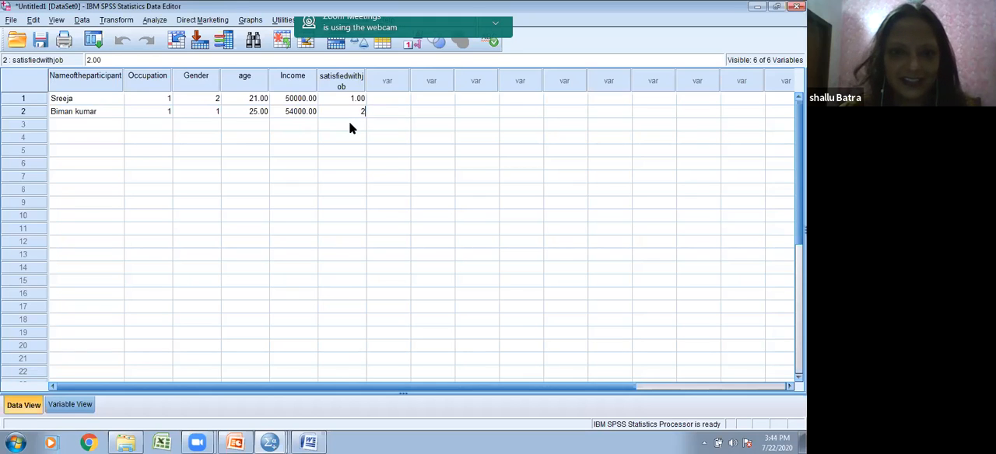
key(Return)
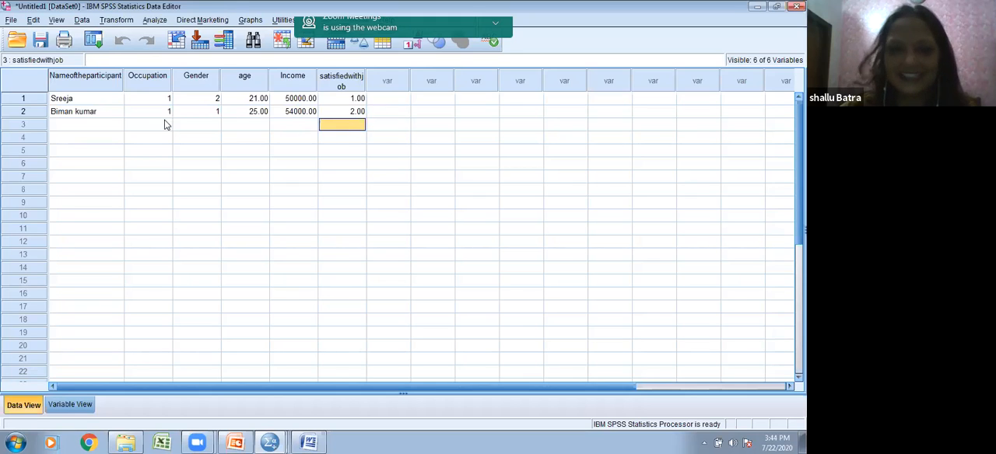
click(68, 126)
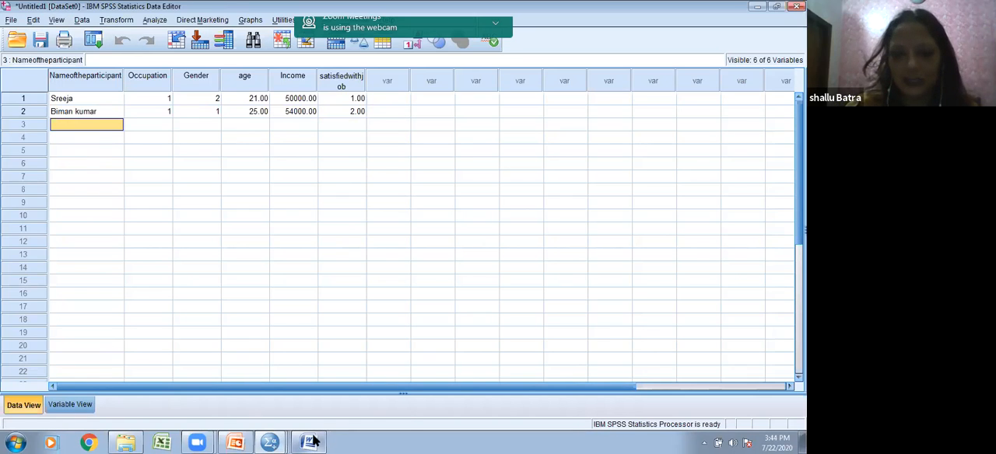
Step: Glance at the PowerPoint presentation, then minimize the entered dataset and maximize the empty SPSS Data Editor window
mouse_move(313, 442)
mouse_move(233, 439)
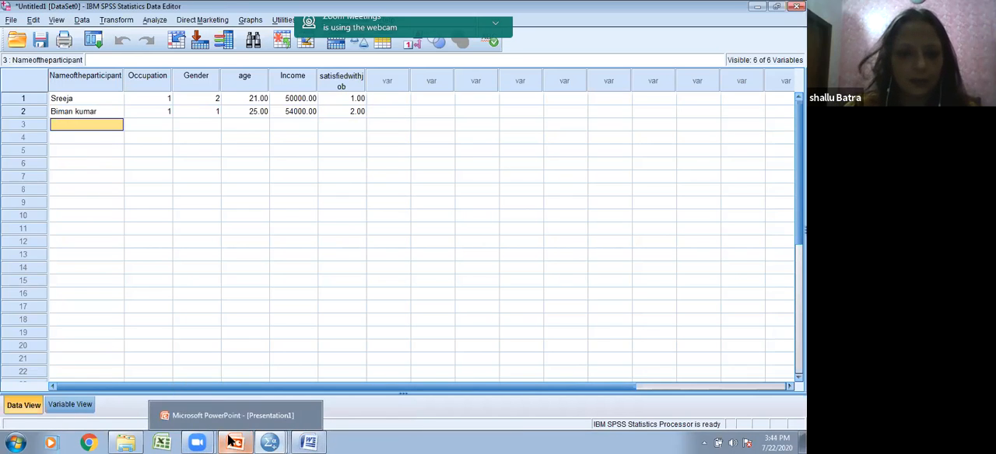
click(230, 417)
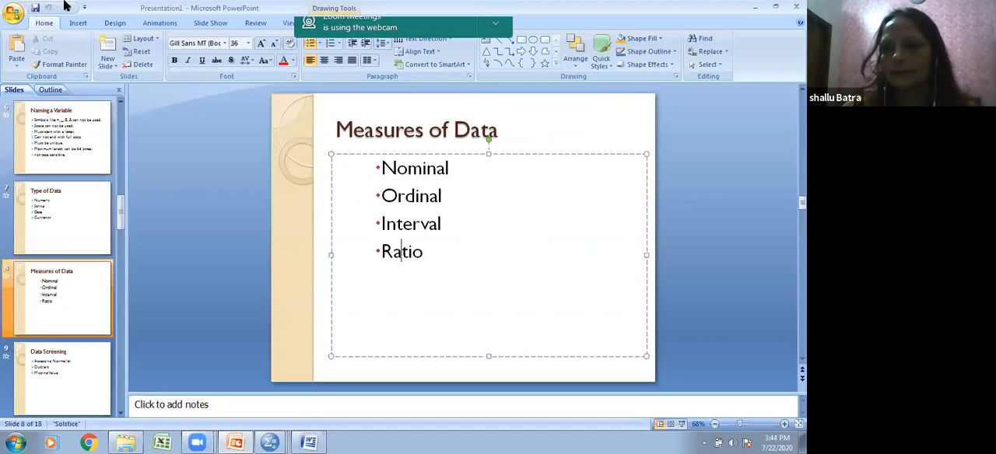
click(756, 7)
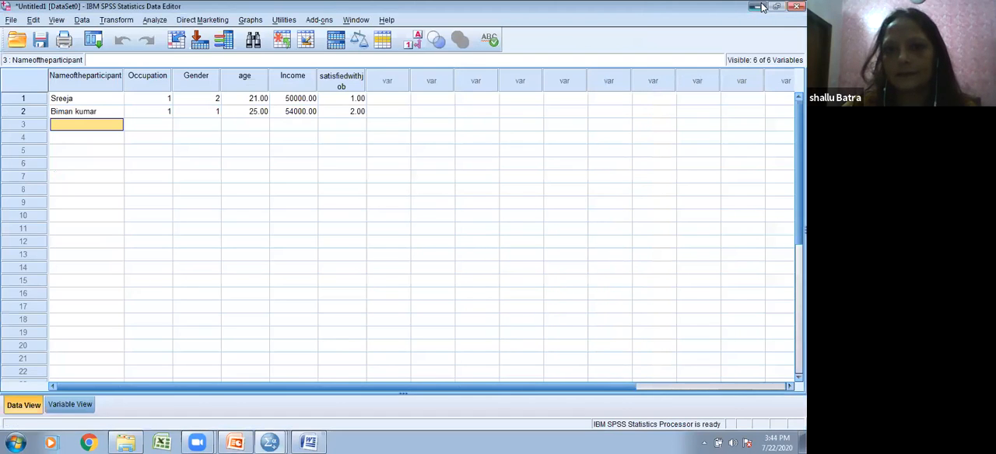
click(763, 8)
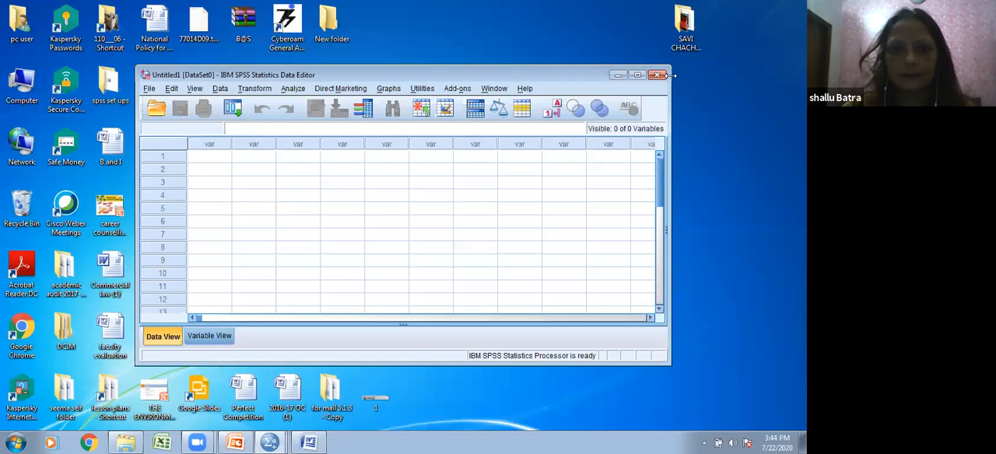
click(637, 74)
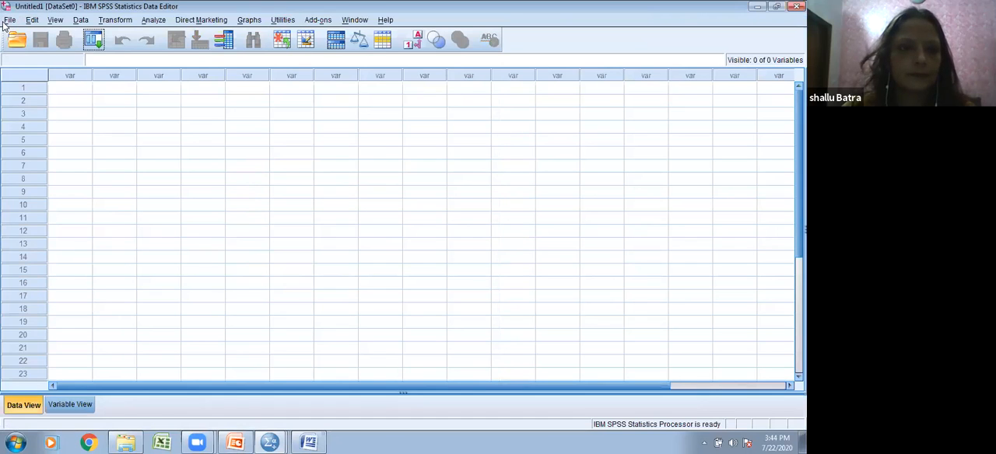
click(8, 21)
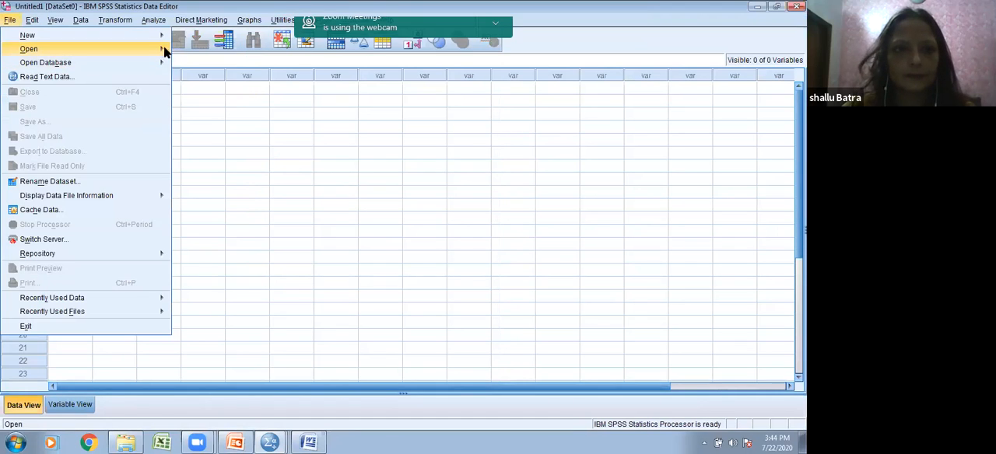
mouse_move(163, 49)
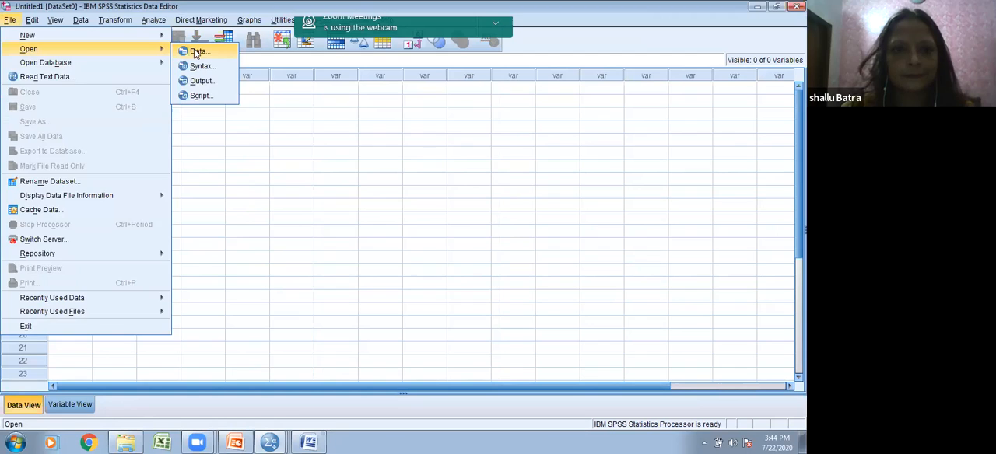
click(196, 51)
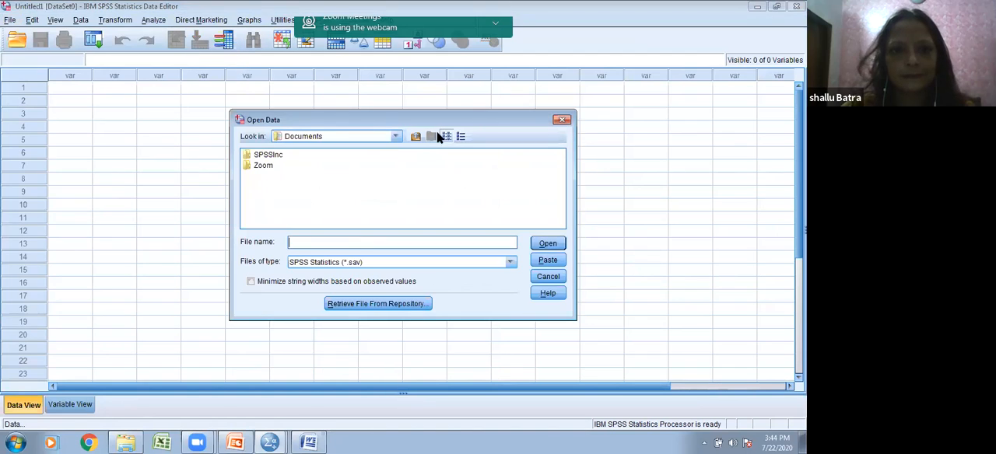
click(393, 136)
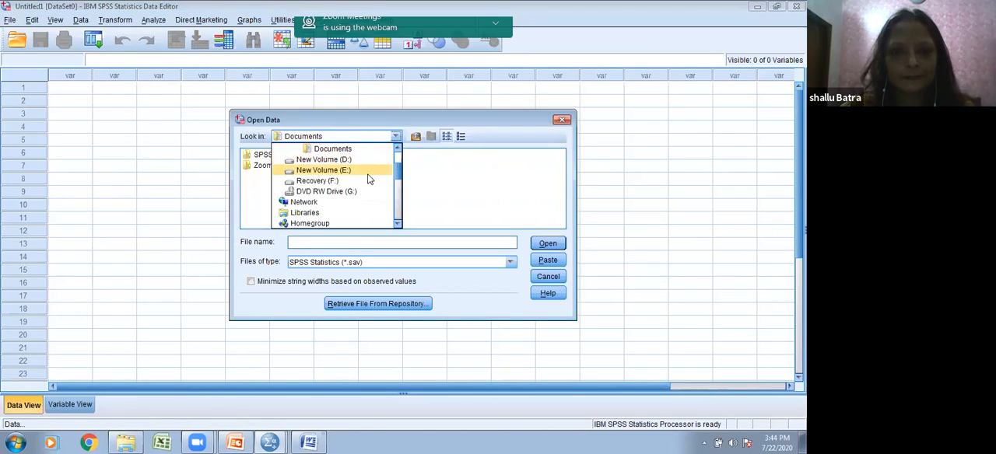
scroll(398, 160, up, 1)
scroll(398, 160, up, 2)
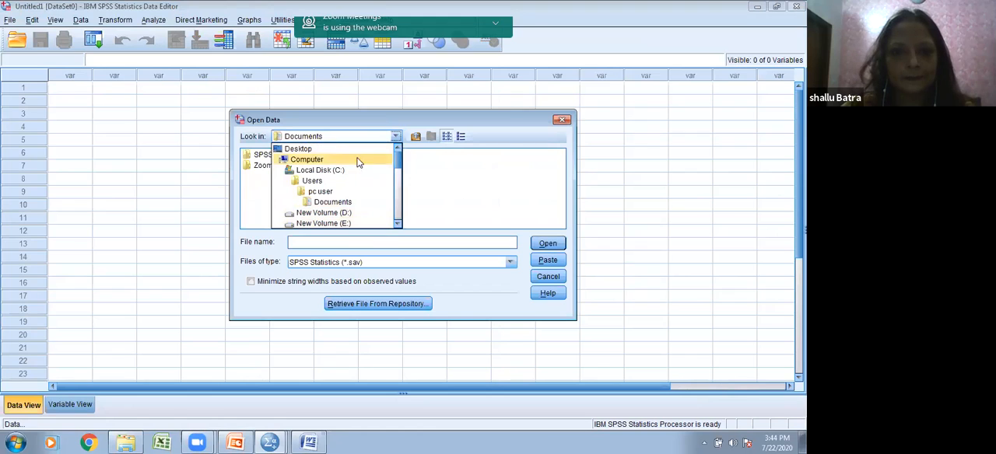
click(330, 150)
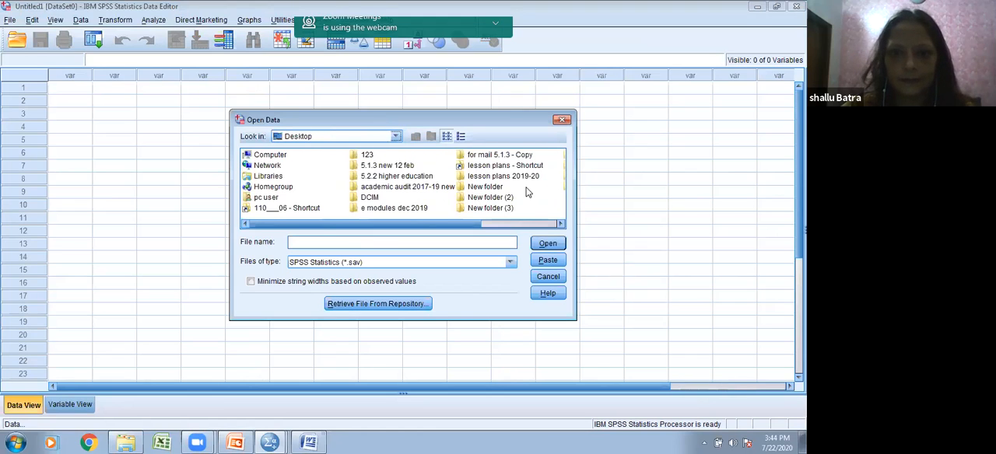
scroll(527, 192, right, 1)
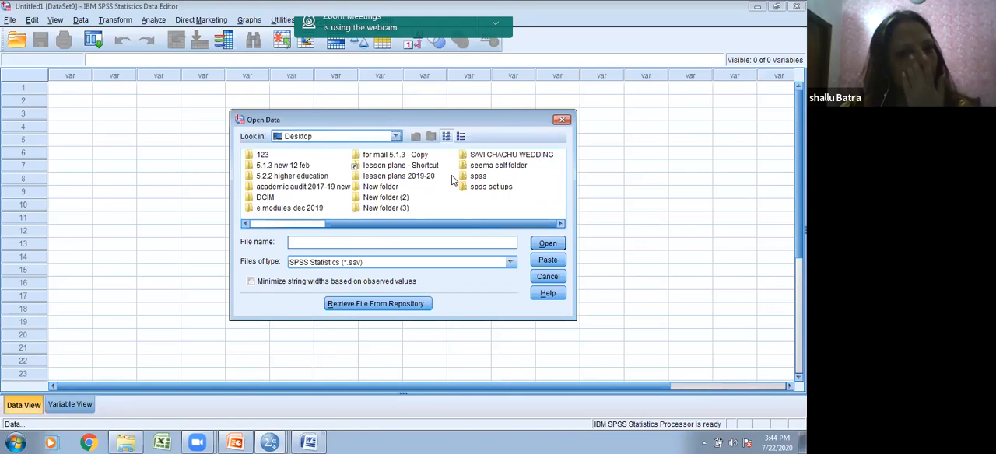
click(563, 119)
Step: Start opening a data file and set the folder to look in to the Desktop
click(10, 23)
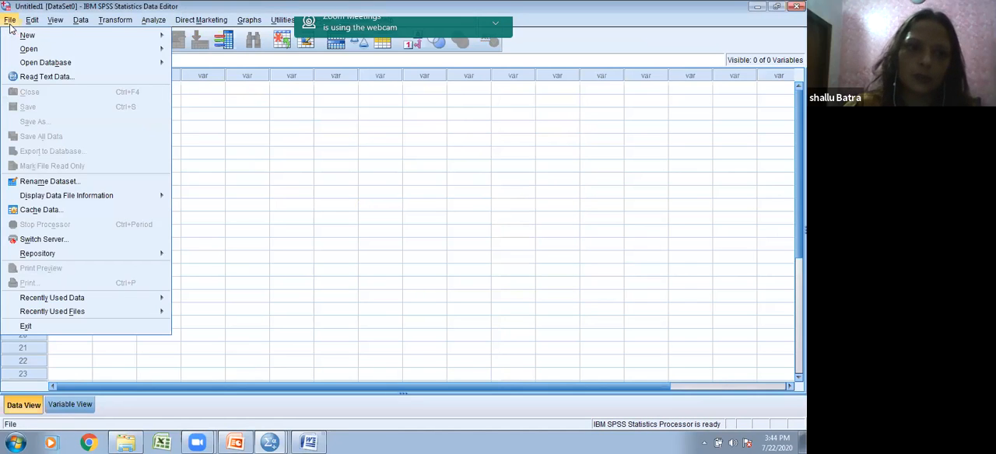
mouse_move(17, 48)
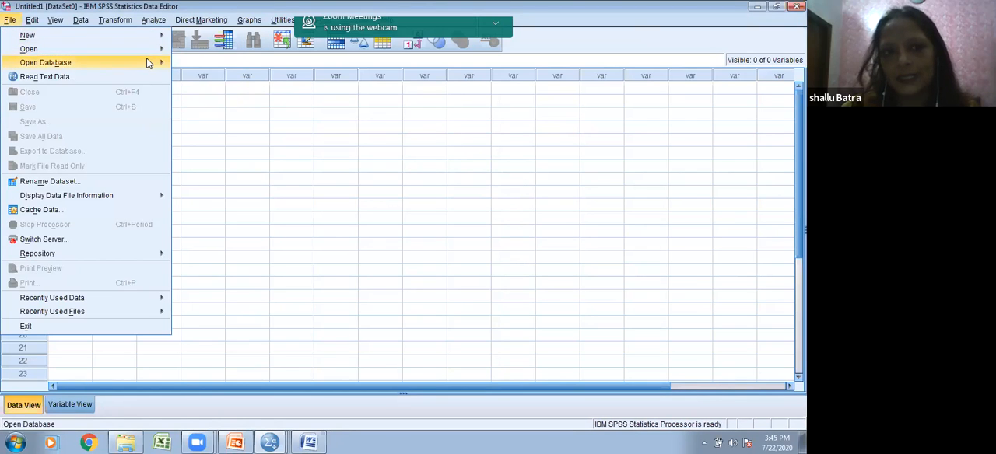
mouse_move(154, 52)
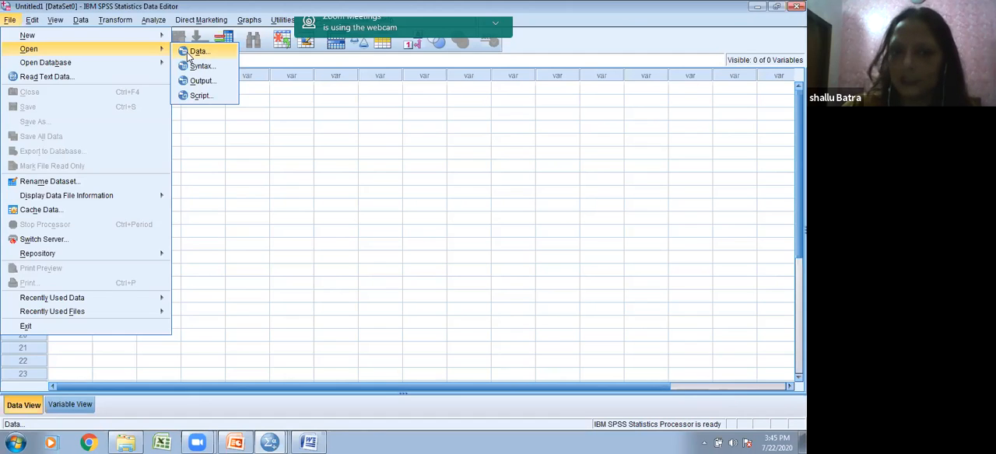
click(186, 52)
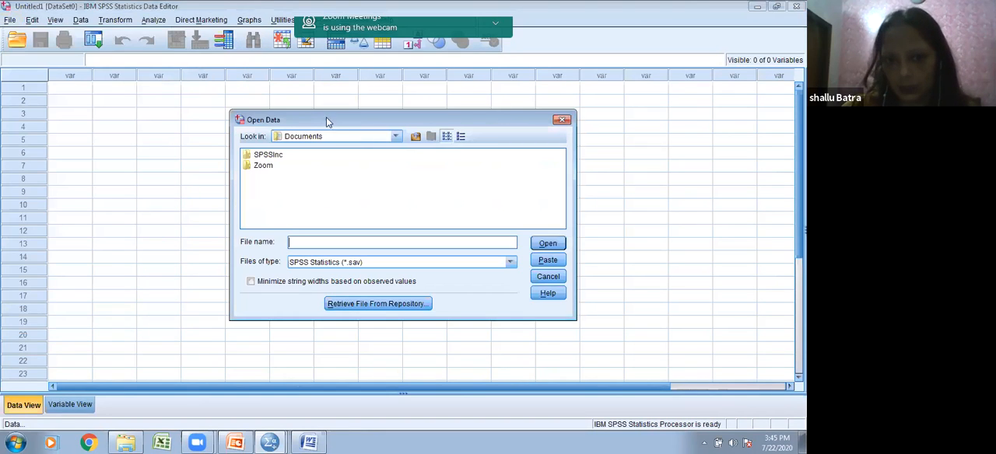
click(396, 136)
scroll(398, 175, up, 3)
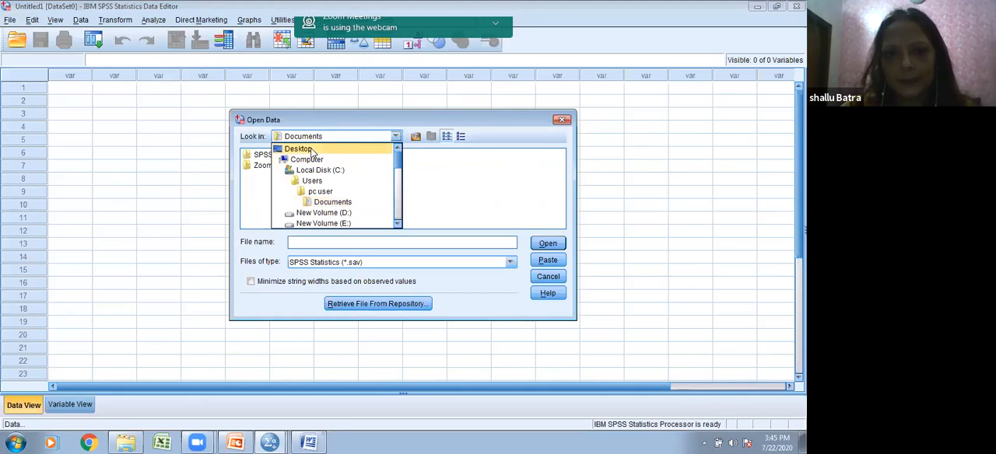
click(312, 150)
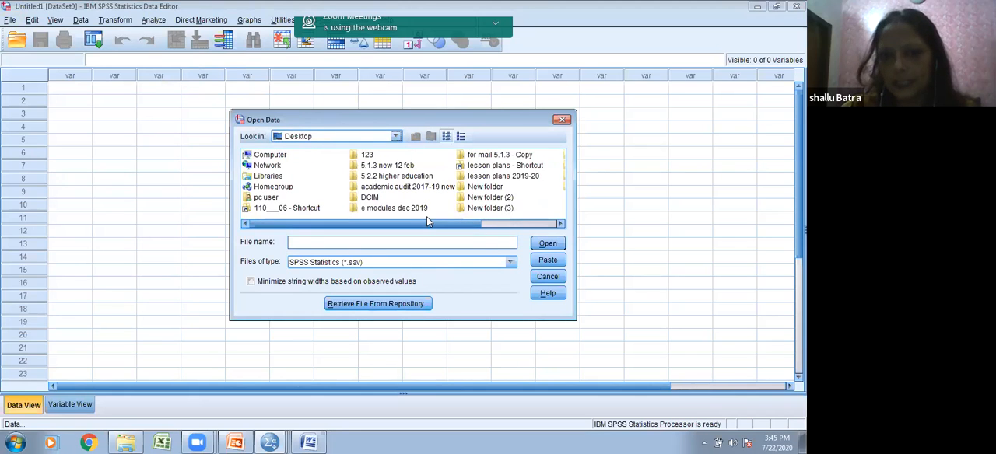
Step: Open histogram.sav from the spss folder on the Desktop and maximize its Data Editor window
scroll(483, 195, right, 3)
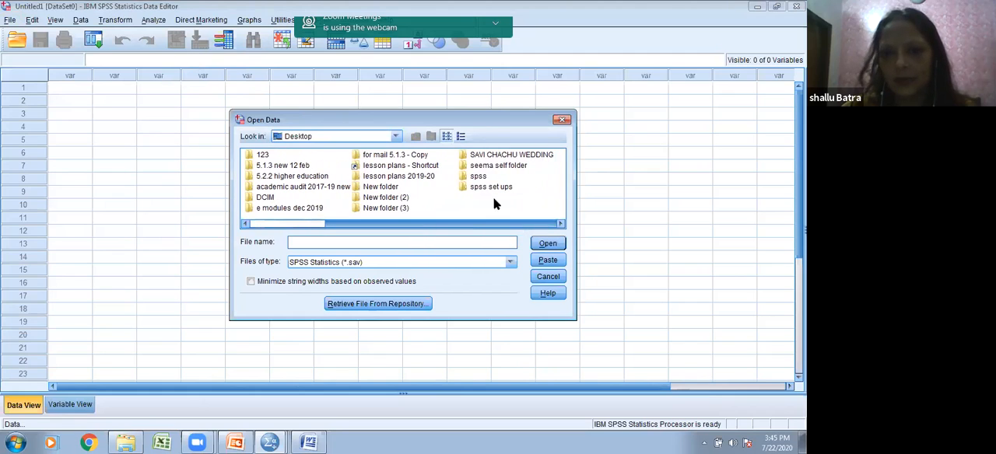
double_click(477, 177)
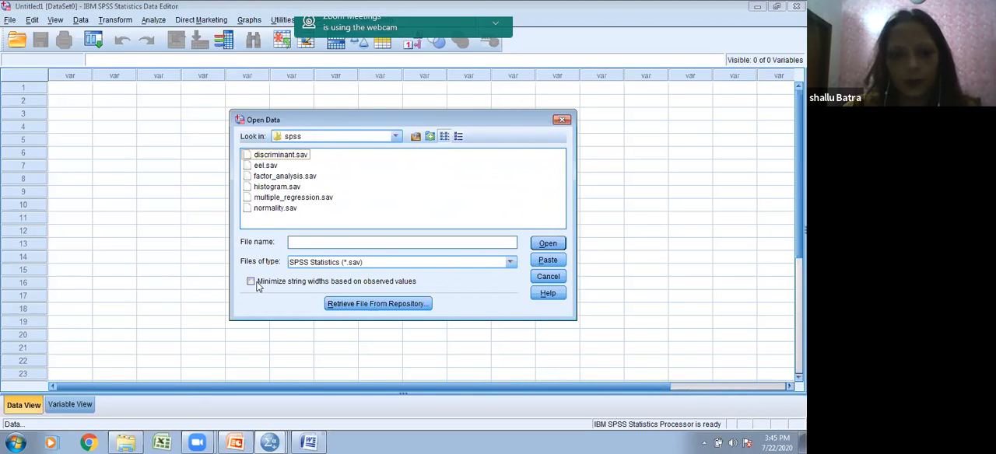
double_click(275, 189)
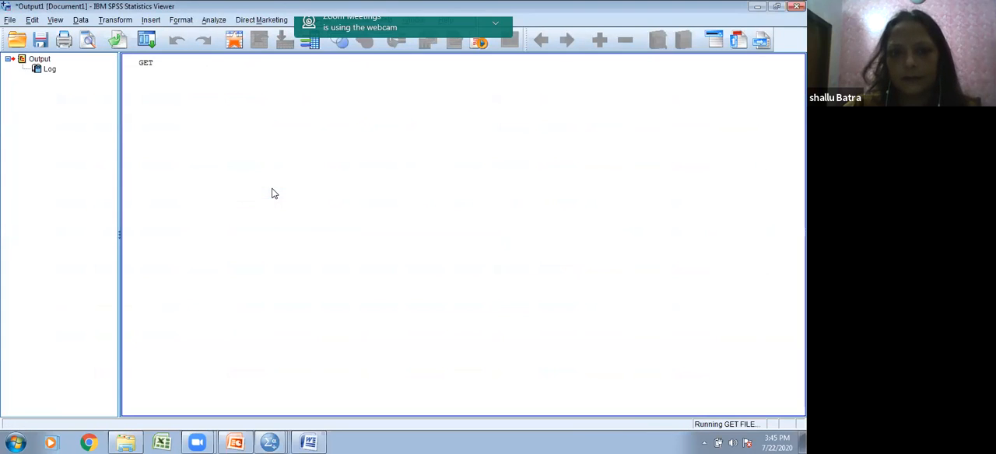
click(636, 76)
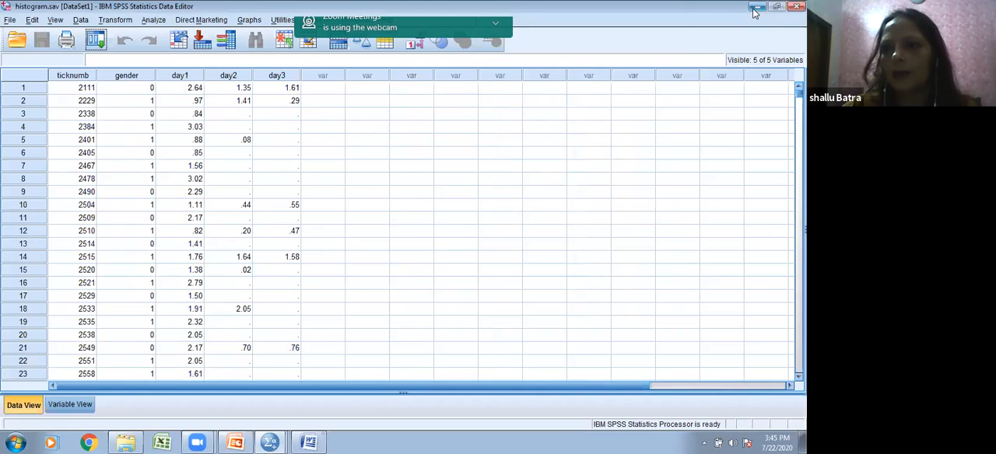
Step: Minimize the histogram.sav dataset and the output viewer, then maximize the empty Data Editor window
click(755, 8)
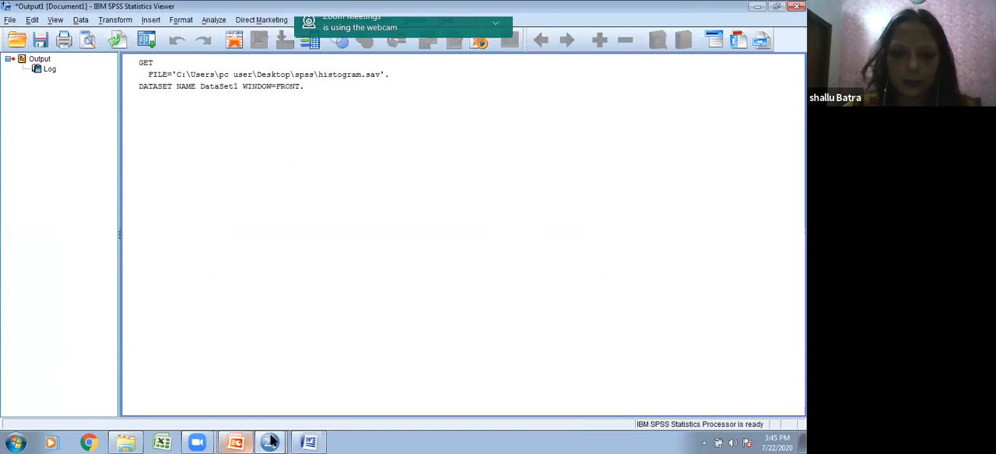
click(764, 8)
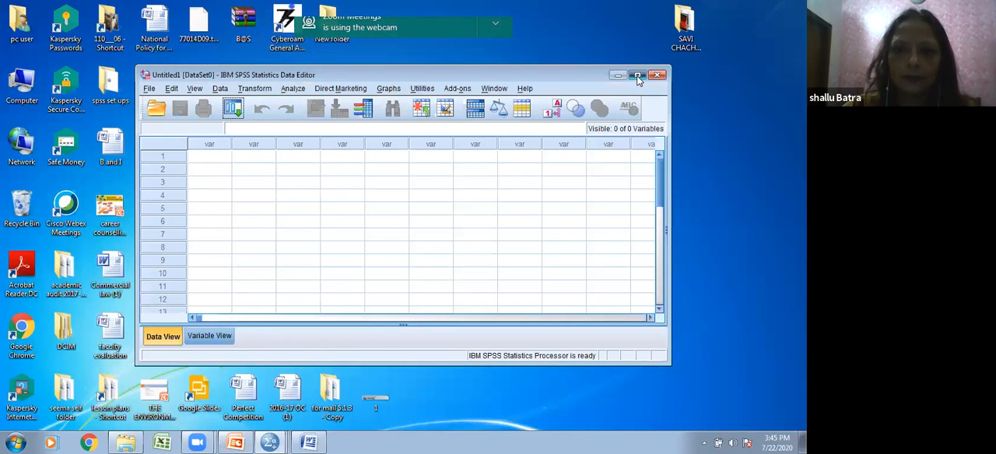
click(637, 76)
Step: Start opening another data file and browse to the spss folder on the Desktop
click(9, 19)
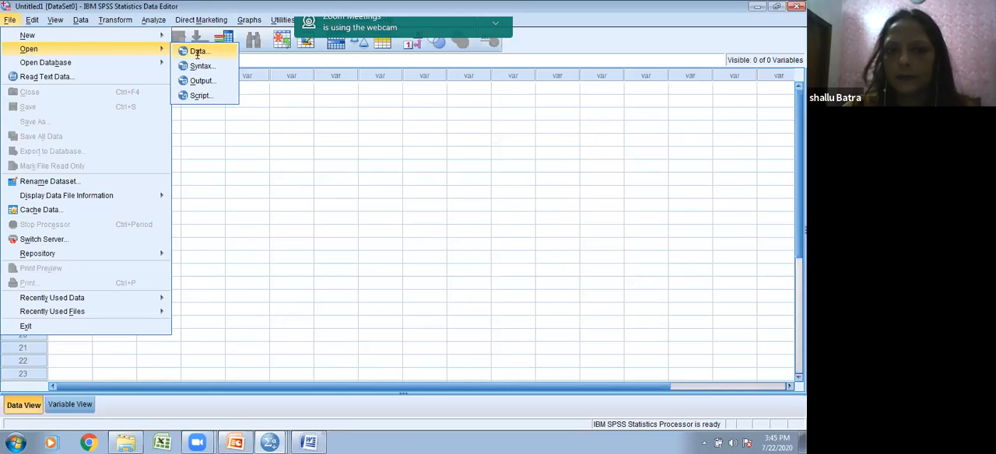
click(197, 52)
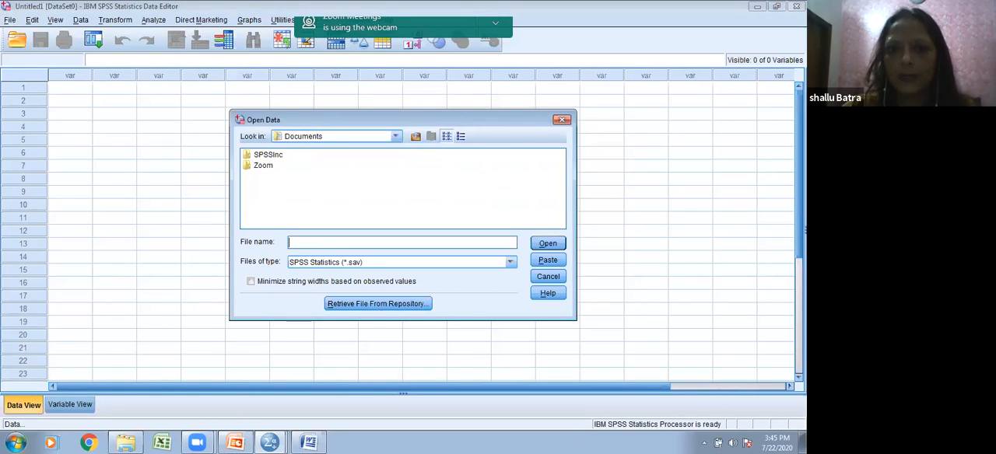
click(395, 136)
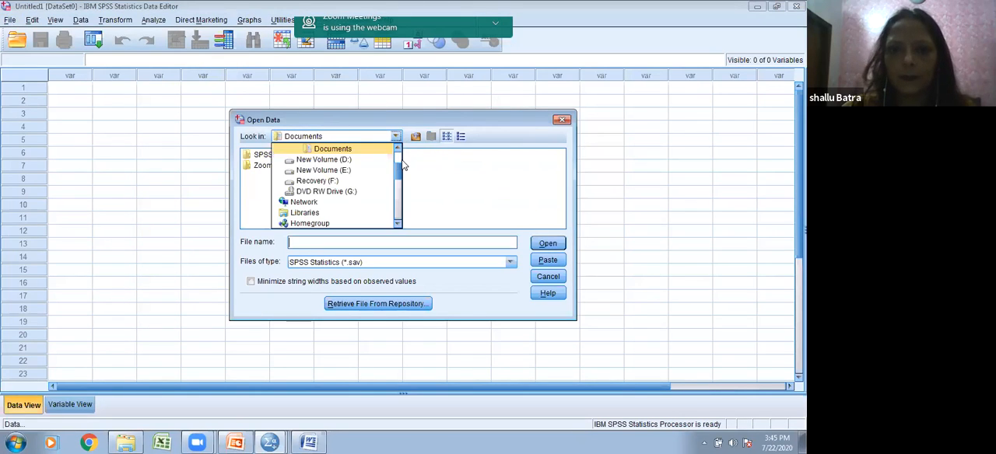
drag(400, 173, 398, 148)
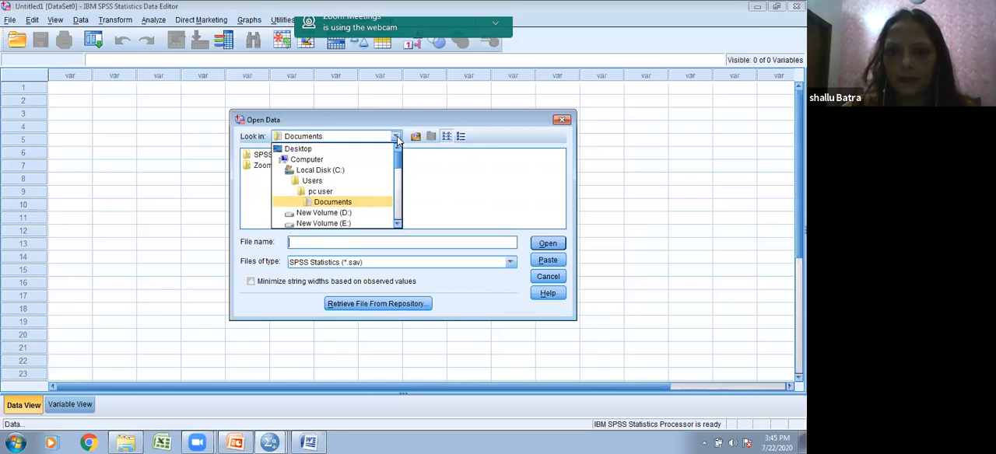
click(346, 150)
drag(453, 226, 540, 222)
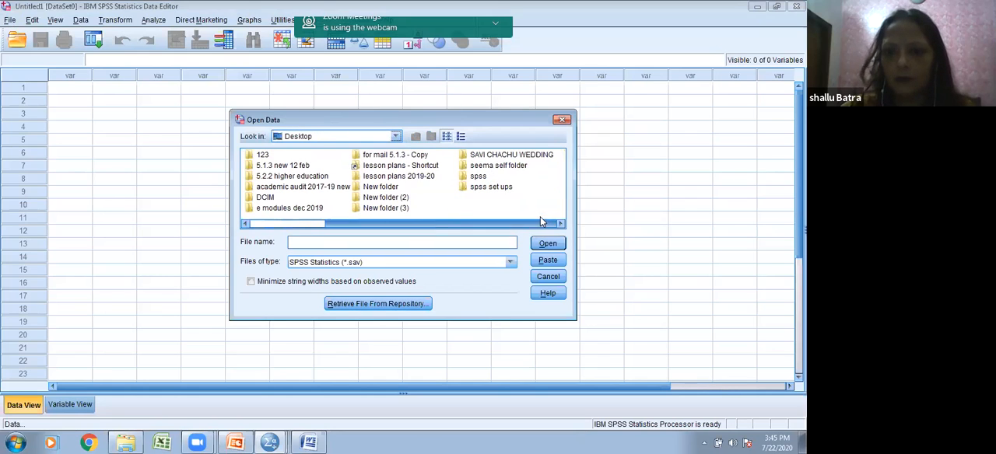
double_click(479, 177)
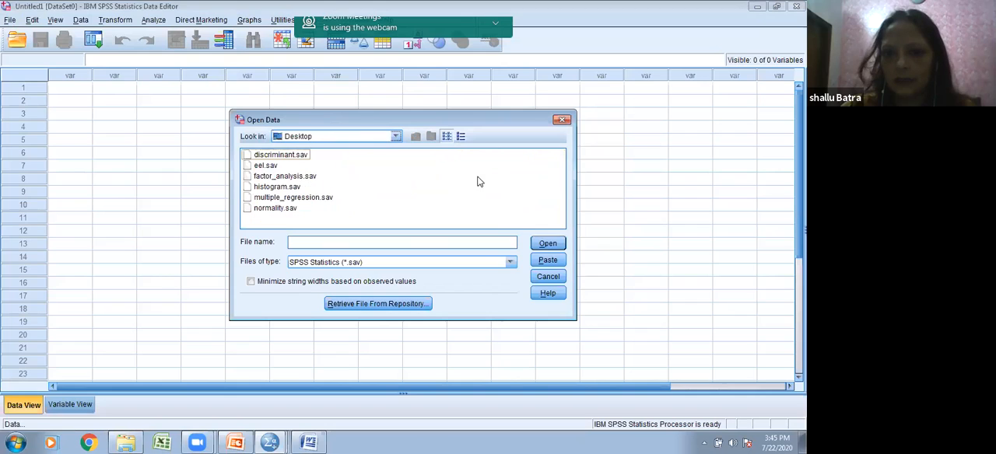
Step: Filter the spss folder for Excel files and open data file FDP commerce.xlsx
click(511, 264)
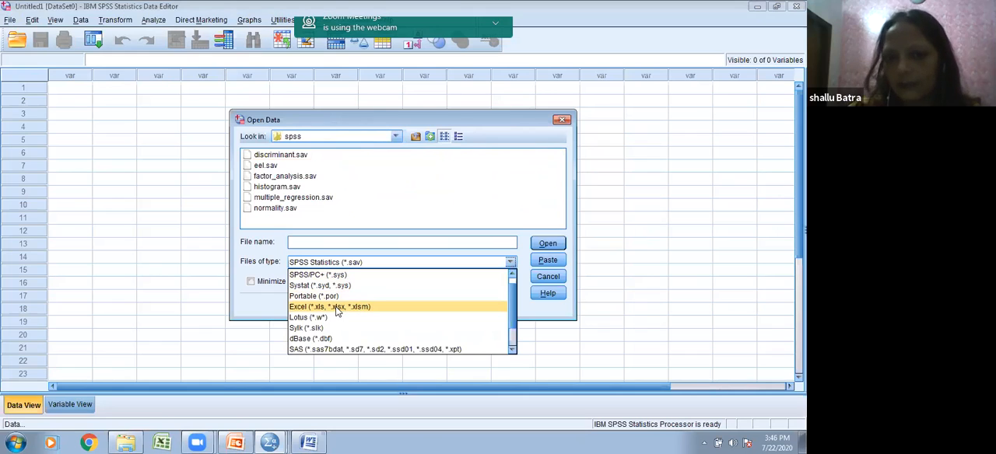
click(486, 210)
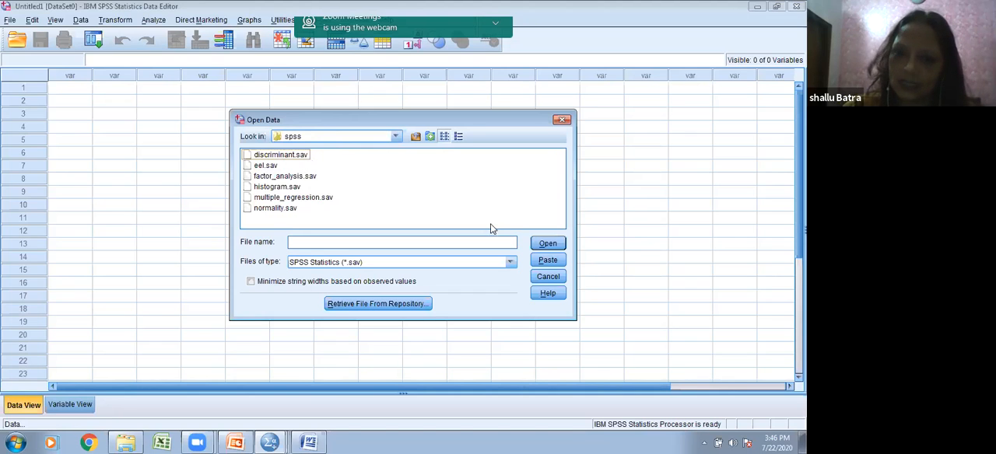
click(511, 264)
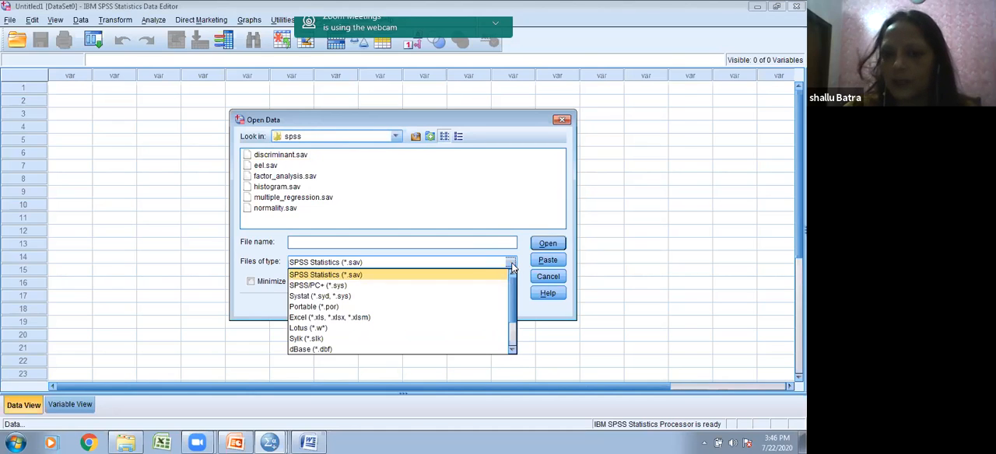
click(340, 318)
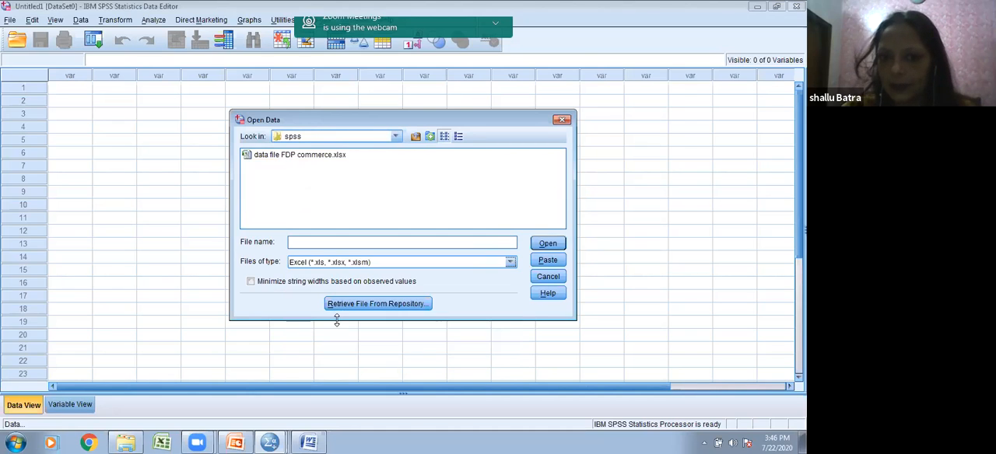
click(276, 156)
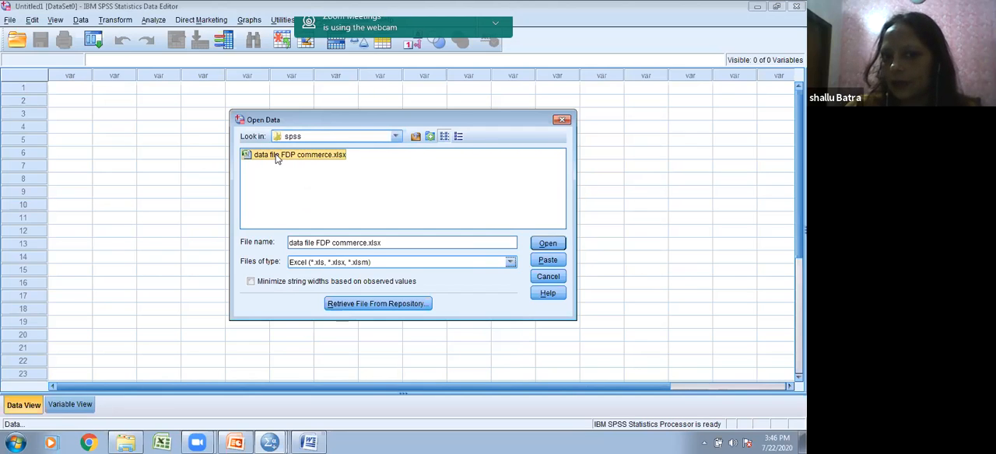
click(552, 244)
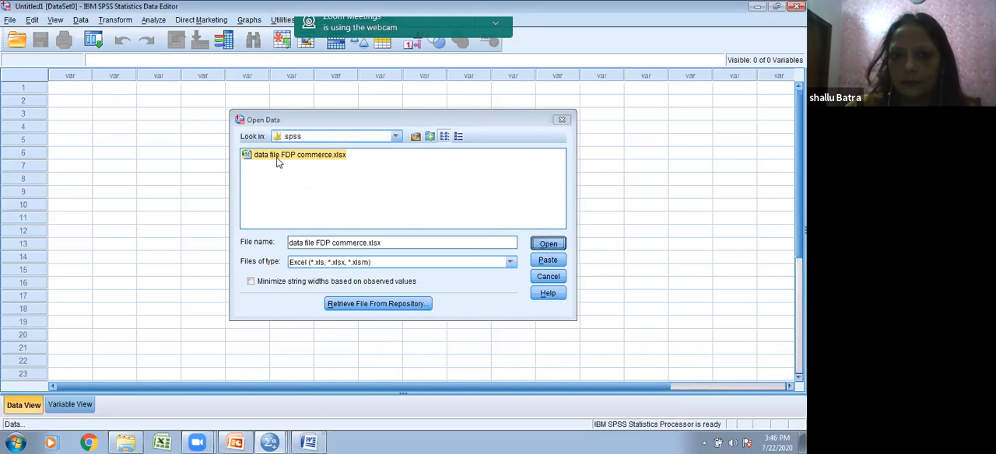
click(547, 243)
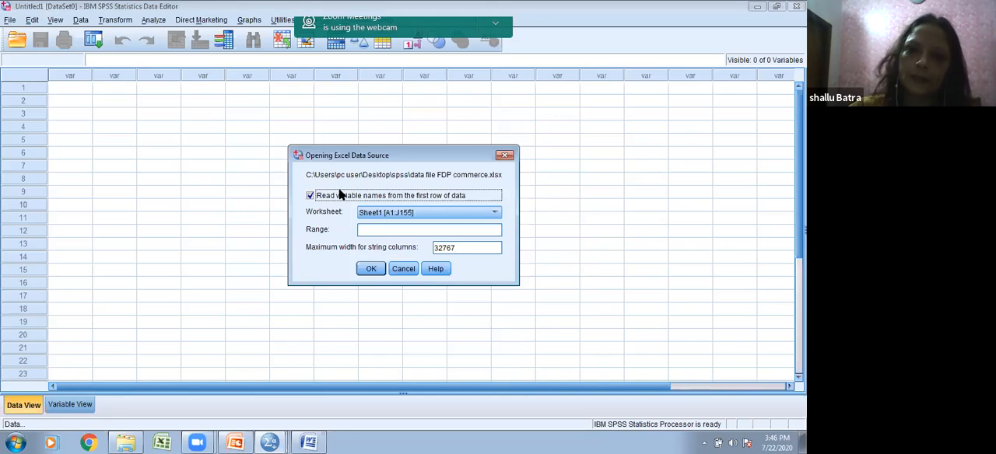
Step: Import Sheet1 with variable names read from the first row, and review the imported cases in the maximized Data Editor
click(370, 267)
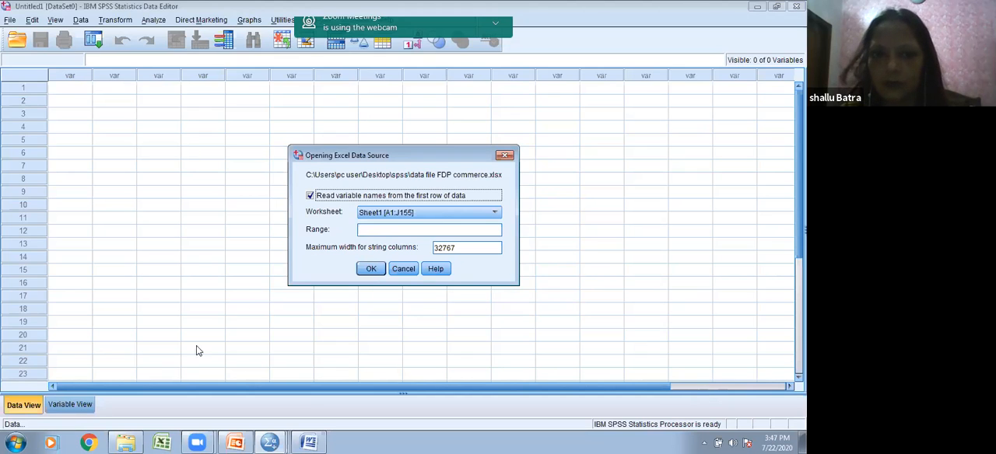
click(371, 269)
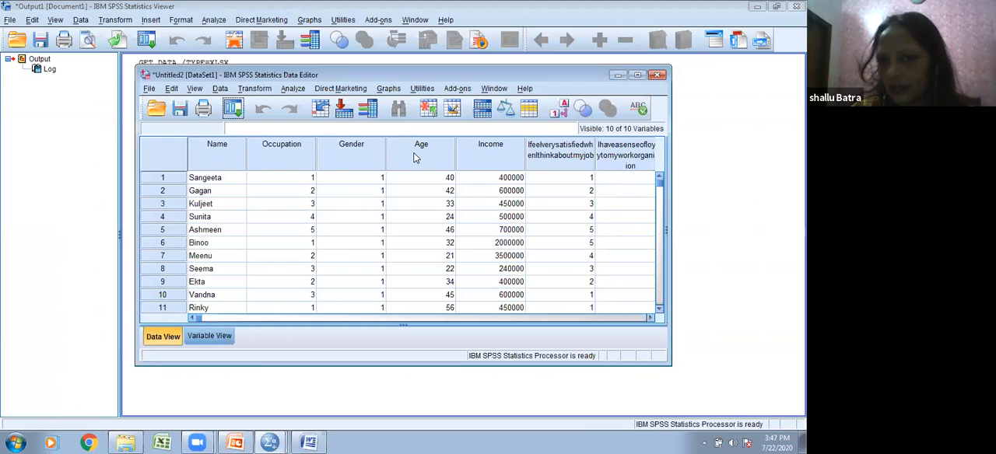
click(637, 75)
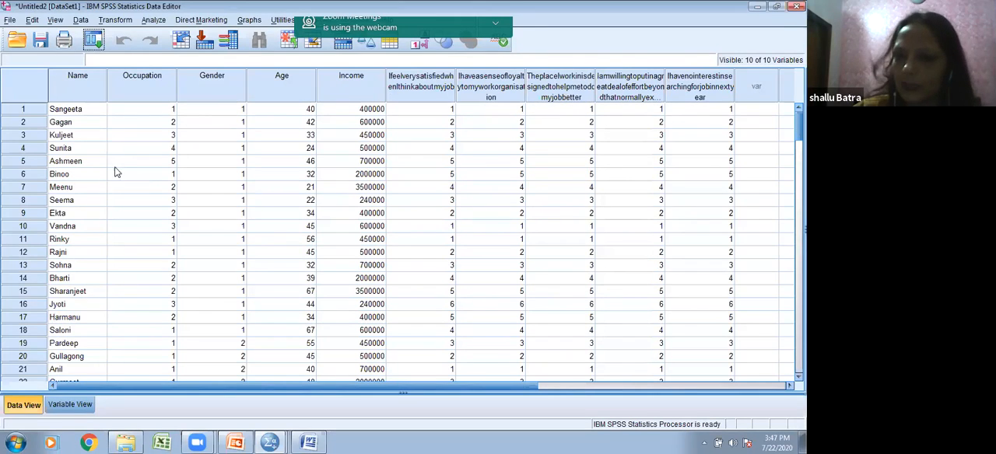
scroll(120, 165, down, 16)
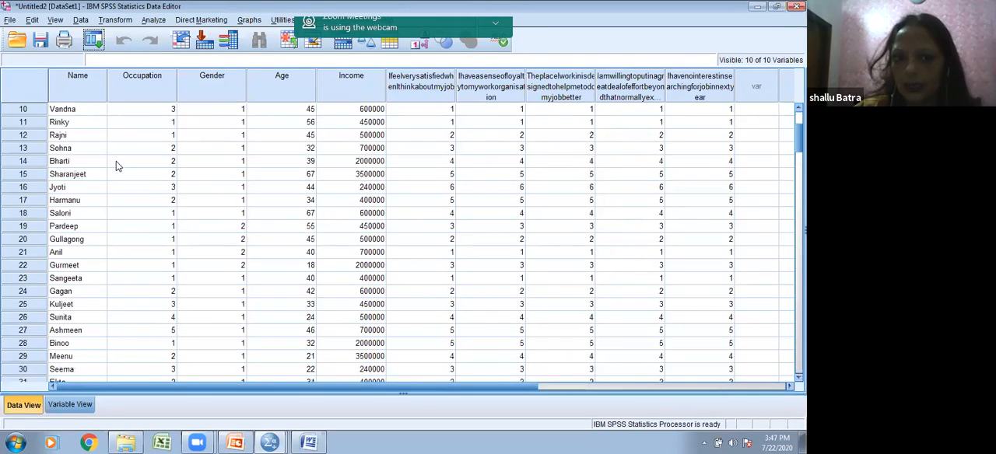
scroll(116, 164, down, 20)
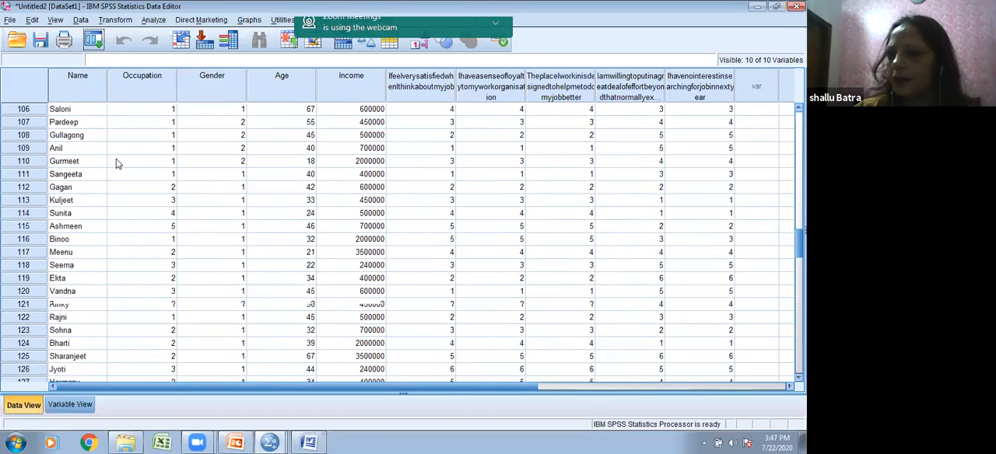
scroll(117, 159, up, 20)
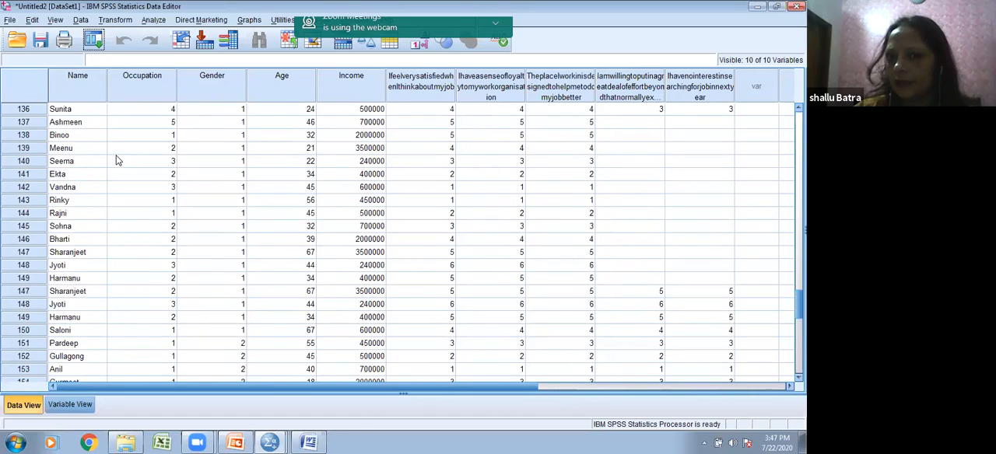
scroll(117, 158, up, 20)
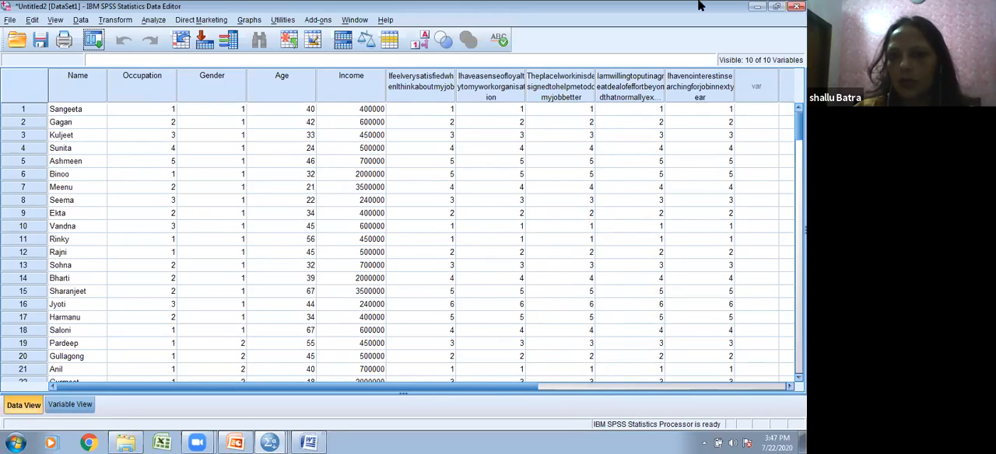
Step: Open the Chart Builder for the imported dataset, accepting the notice about measurement levels
click(249, 20)
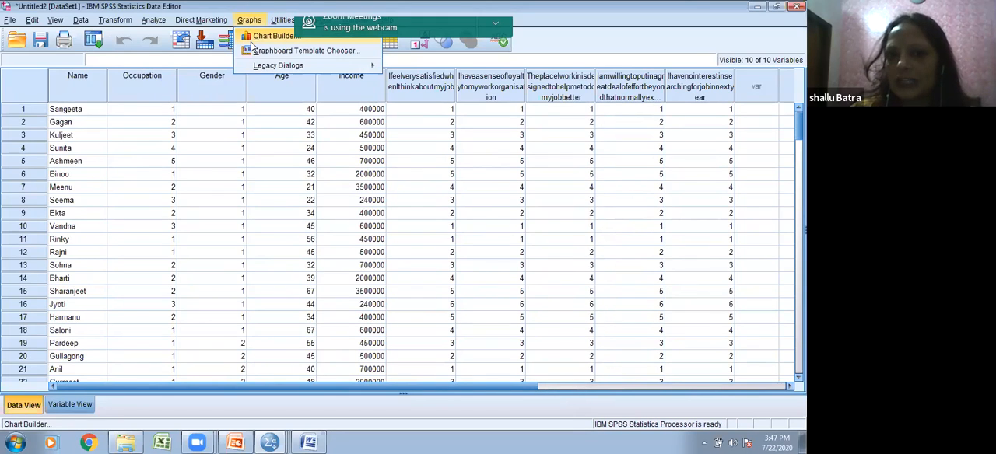
click(252, 39)
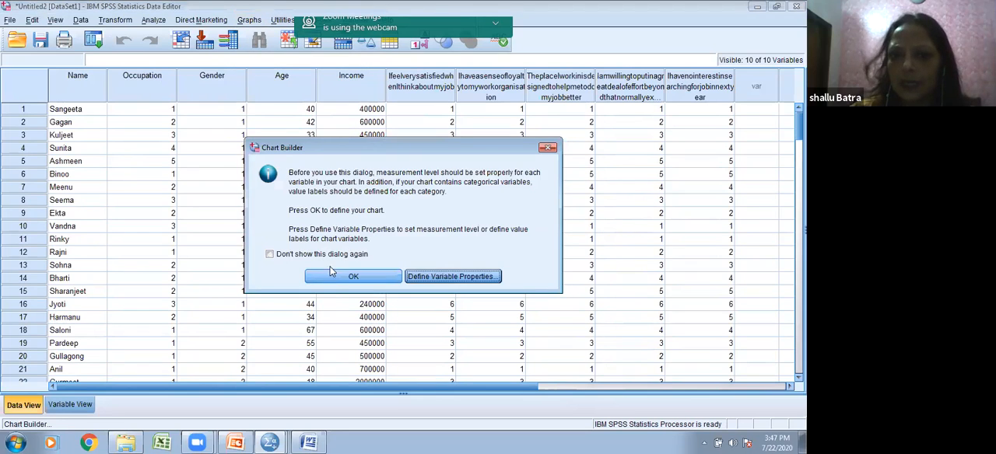
click(351, 277)
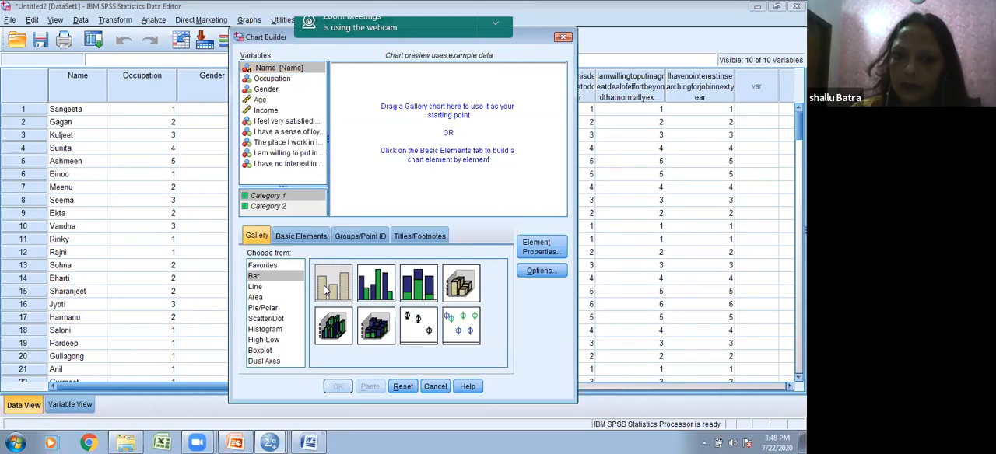
Step: Build a simple bar chart with Gender on the X-axis and Count as the statistic, and output it to the Viewer
drag(336, 286, 400, 146)
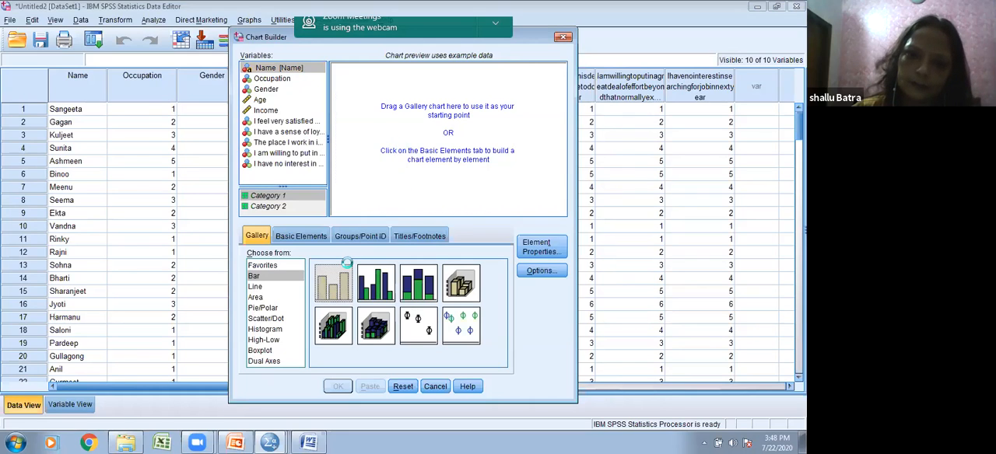
drag(346, 265, 389, 200)
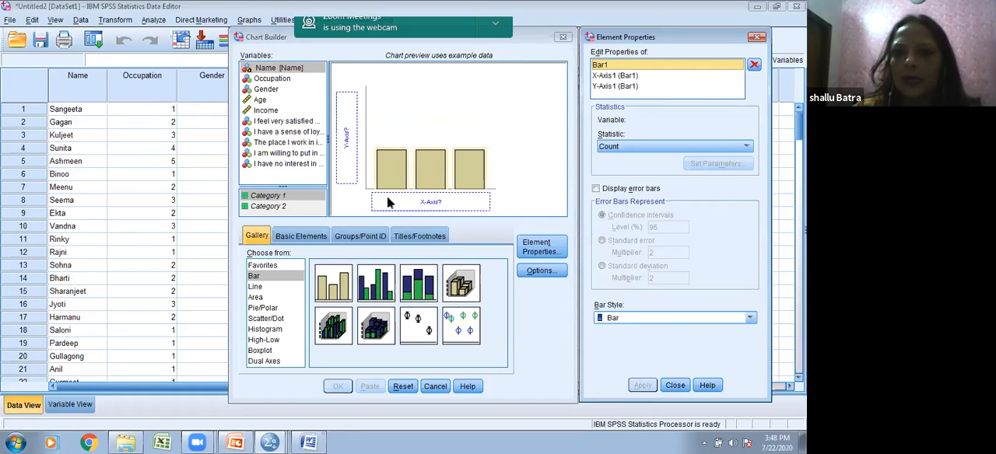
click(266, 87)
drag(265, 88, 420, 203)
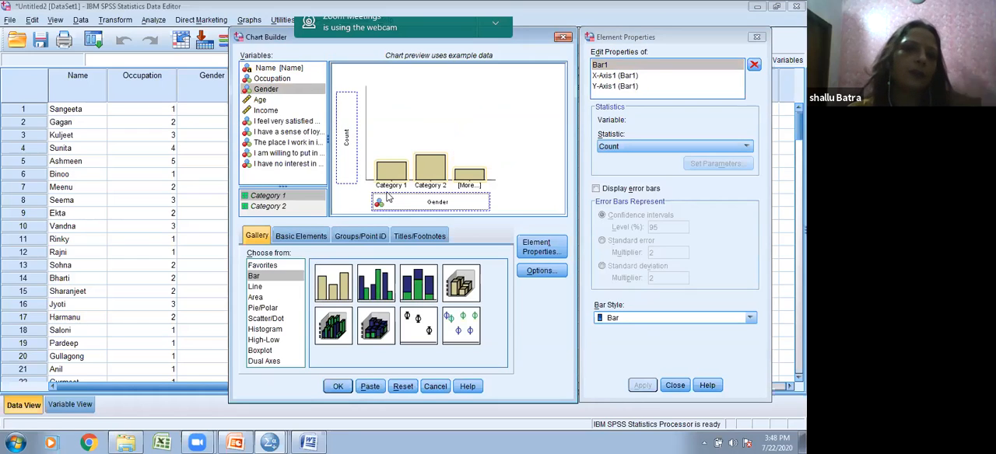
click(337, 387)
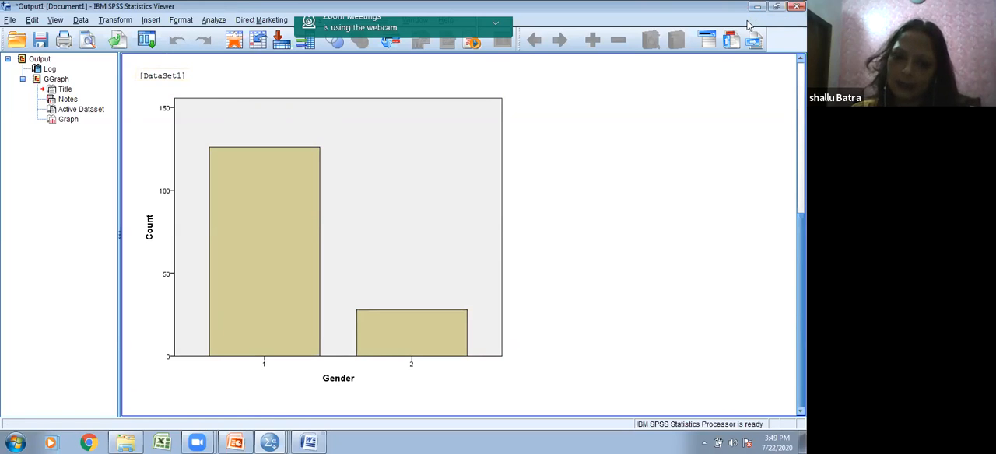
Step: Switch to the PowerPoint presentation and show the Data Screening slide
mouse_move(237, 440)
click(240, 418)
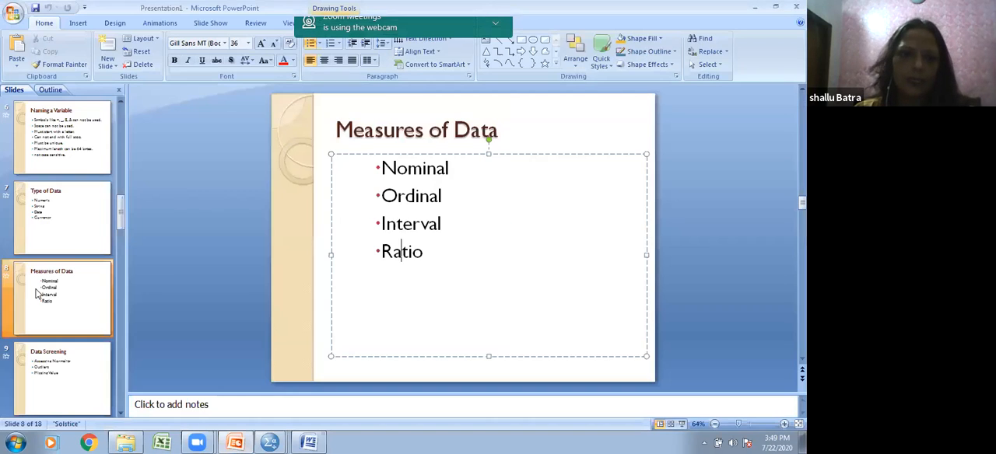
click(85, 383)
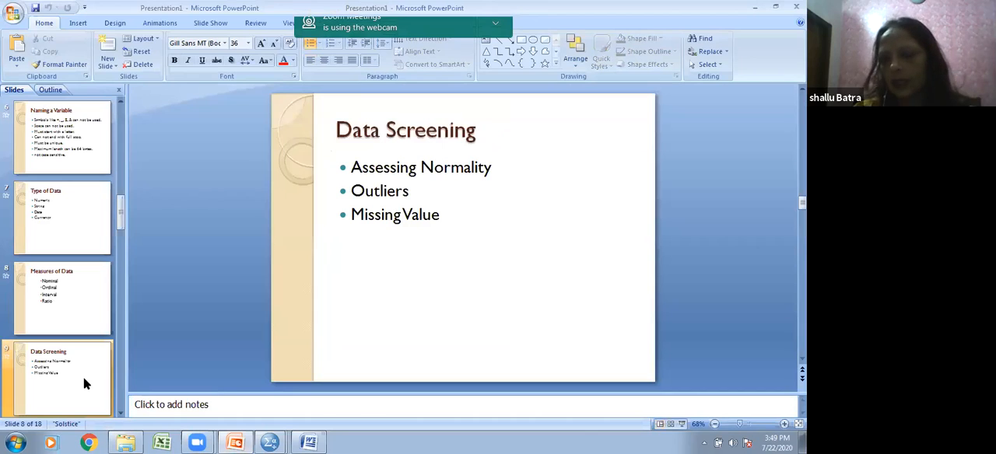
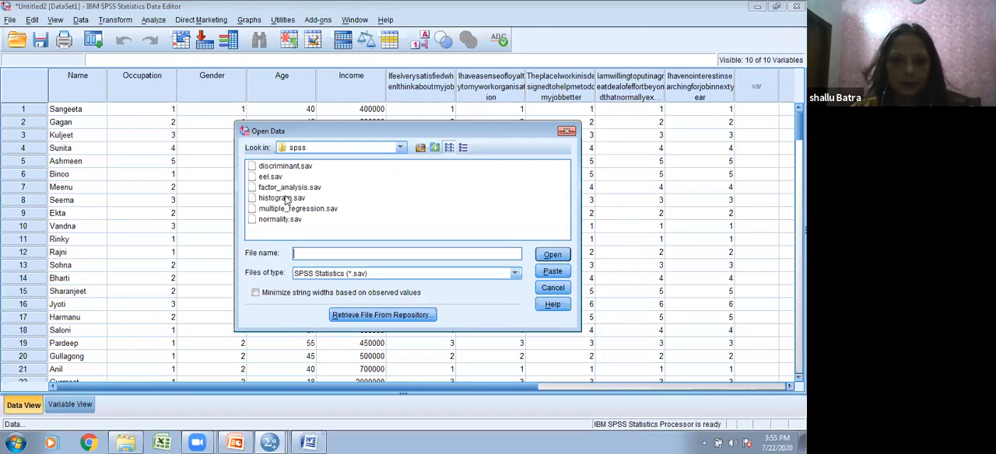
Step: Open the normality.sav data file and start the Explore procedure from the descriptive statistics
click(282, 220)
click(549, 257)
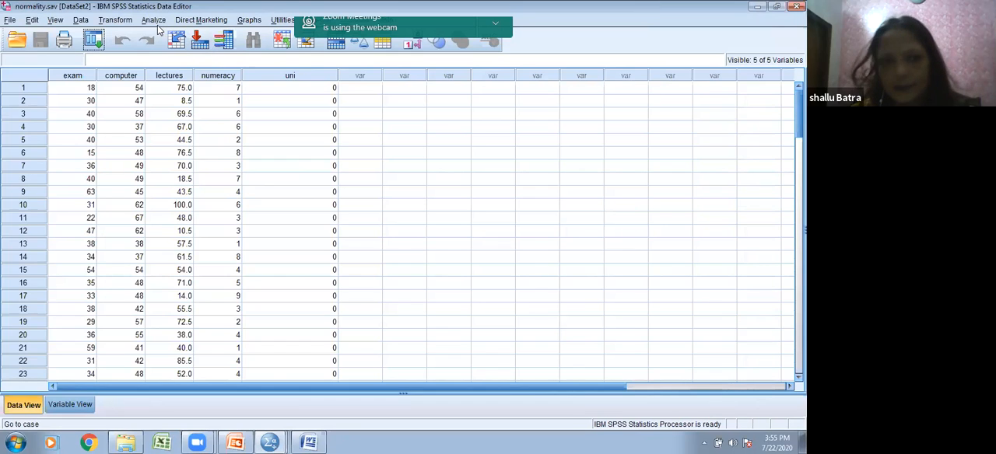
click(154, 22)
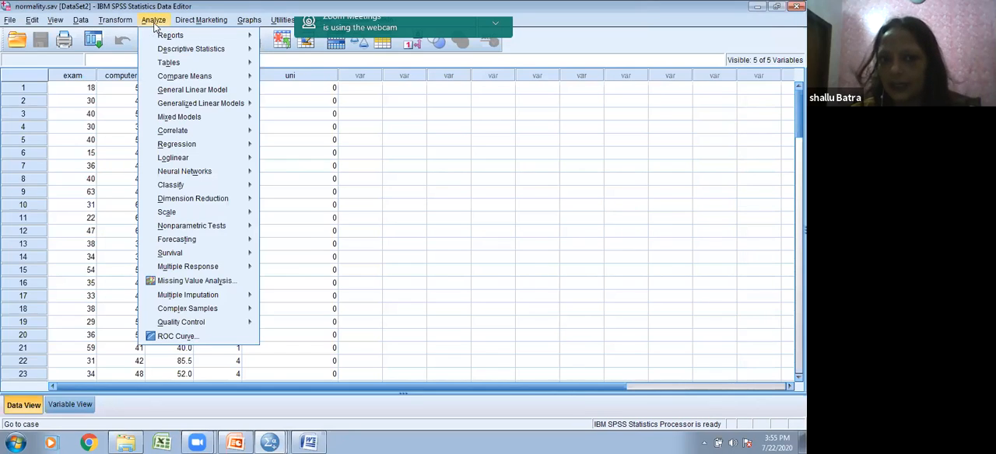
mouse_move(158, 35)
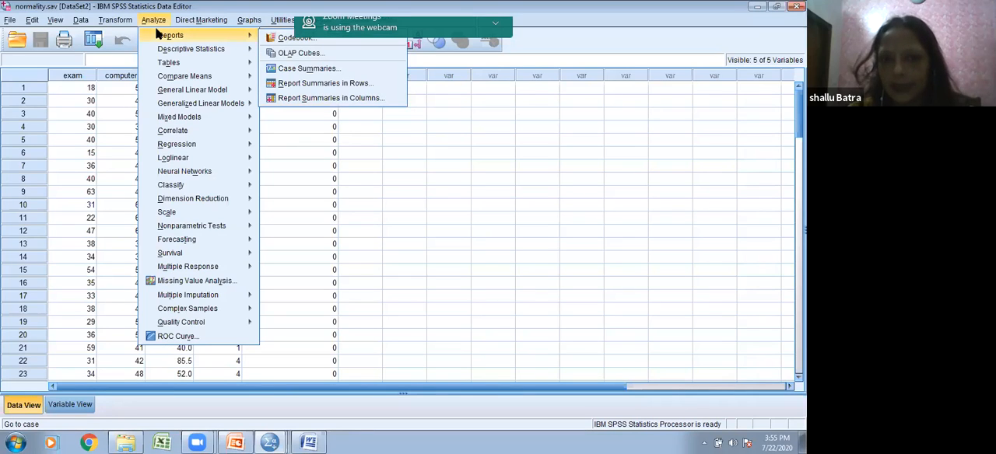
mouse_move(188, 51)
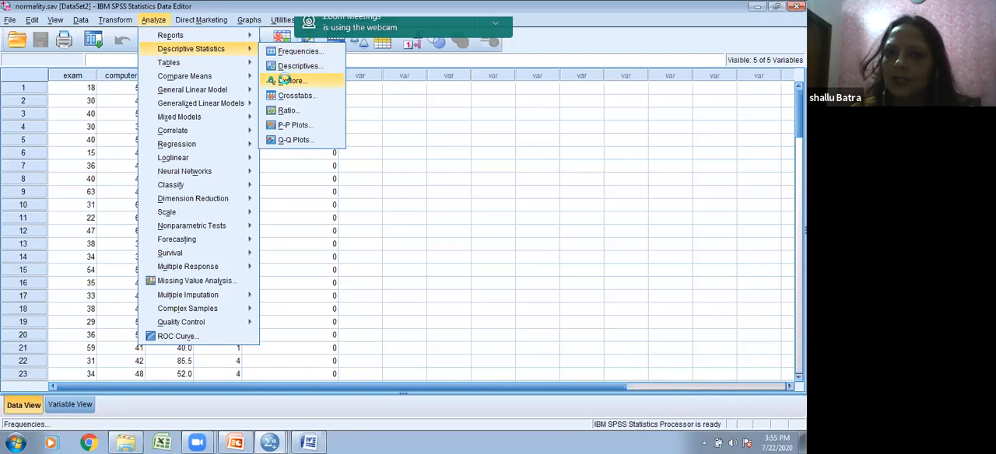
click(288, 80)
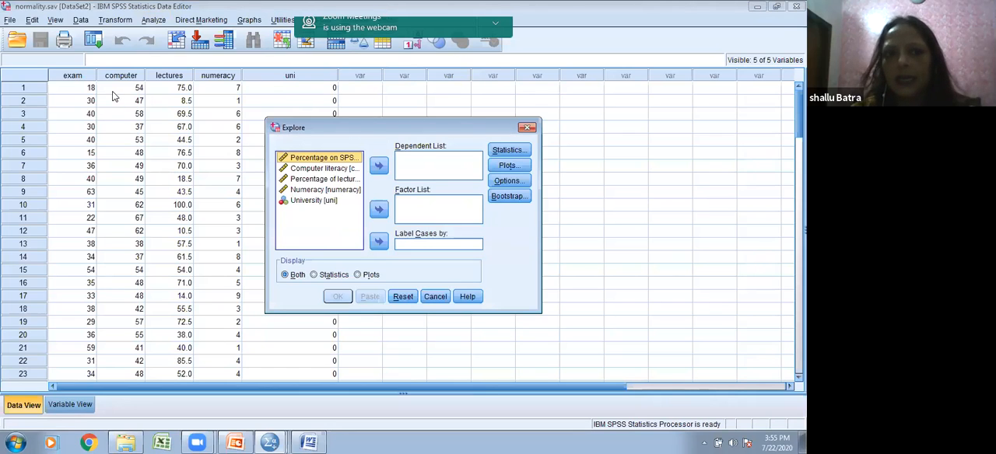
Step: Add the Percentage on SPSS exam variable to the dependent list and include outliers in the Explore statistics
click(72, 75)
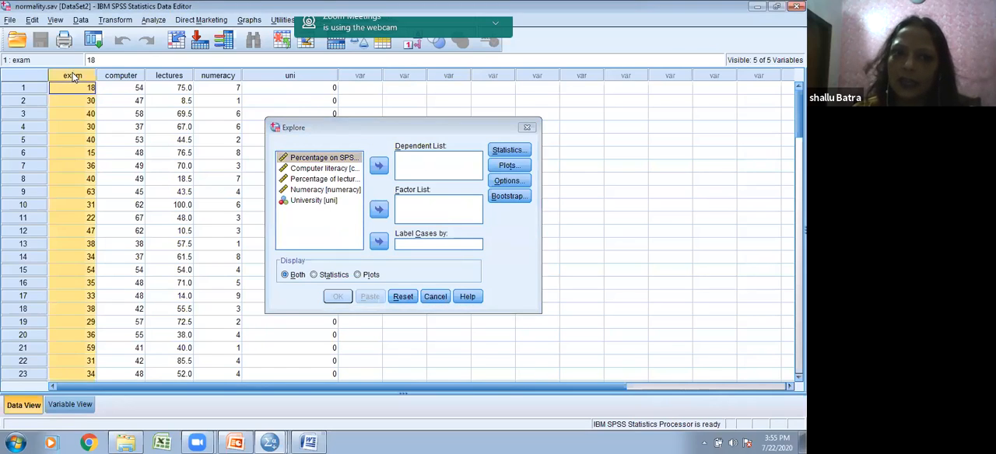
click(377, 166)
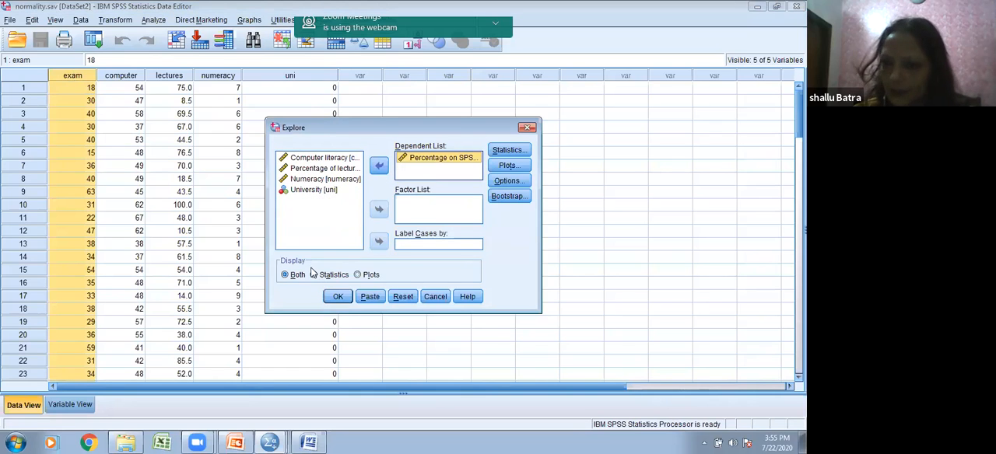
click(507, 151)
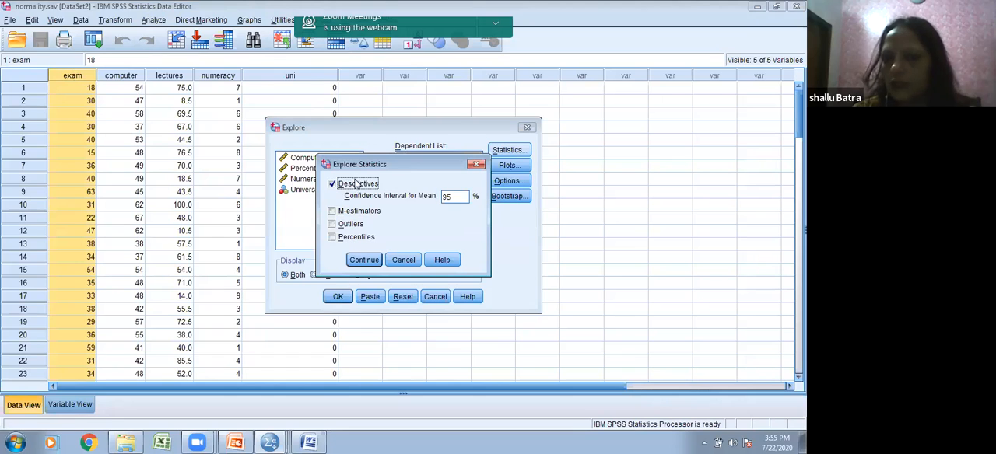
click(331, 224)
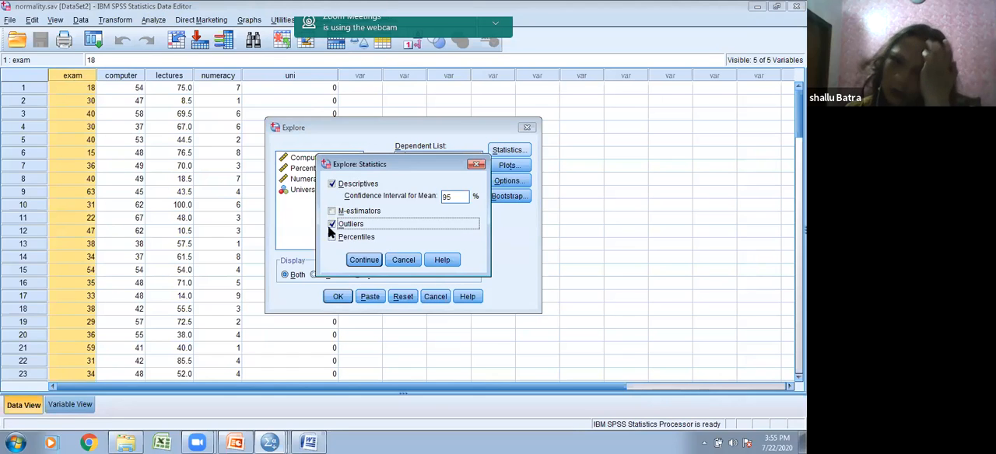
click(369, 261)
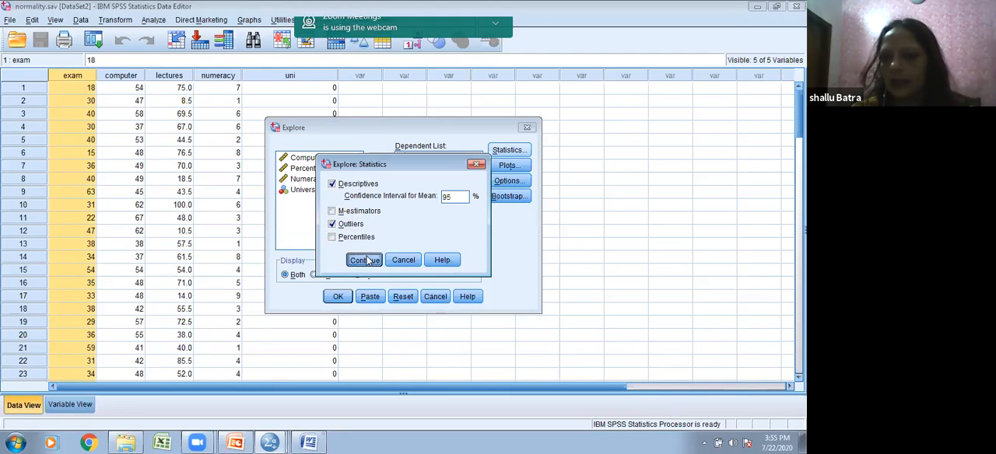
Step: Include a histogram and normality plots with tests in the Explore plots
click(507, 165)
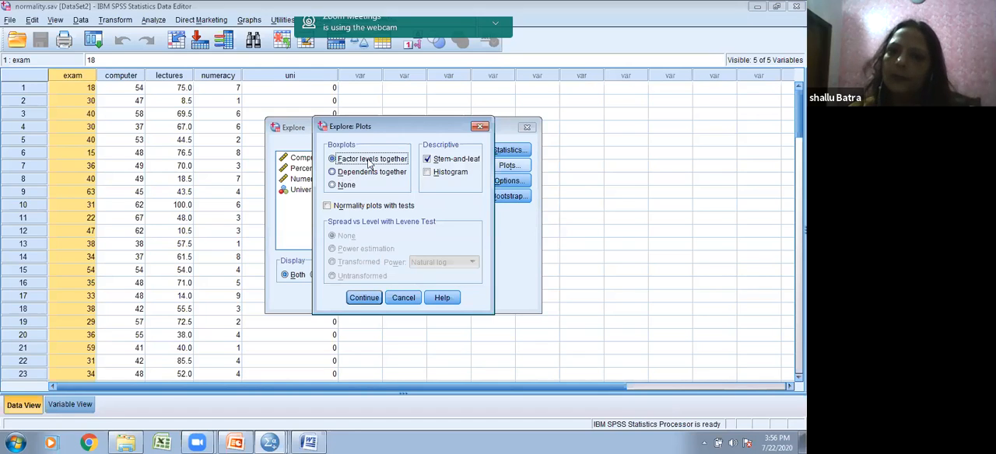
click(426, 172)
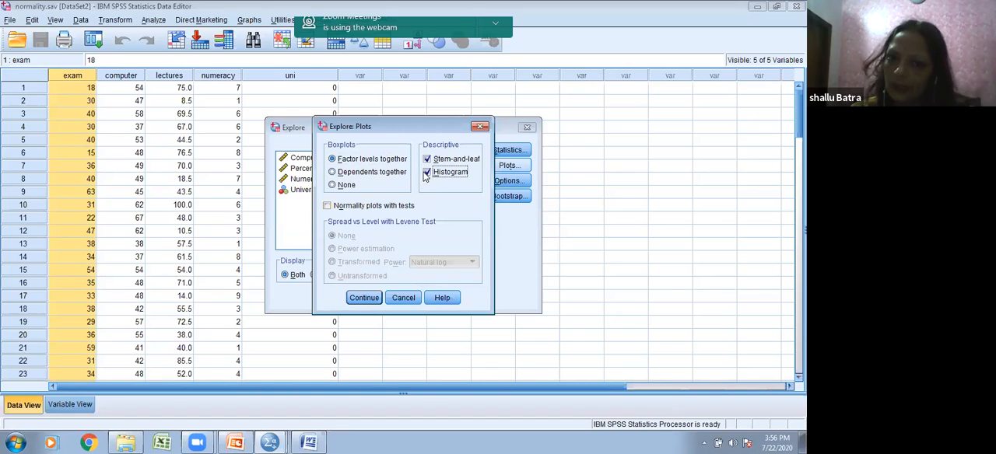
click(327, 207)
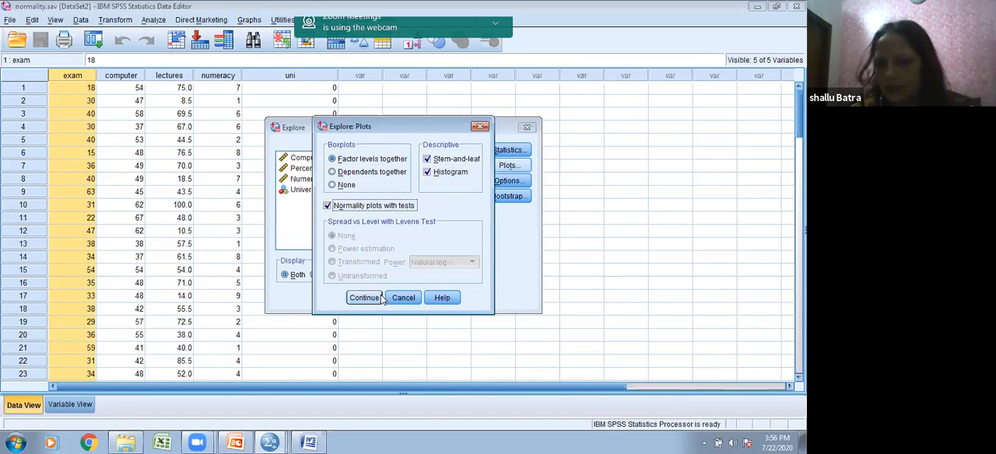
click(369, 299)
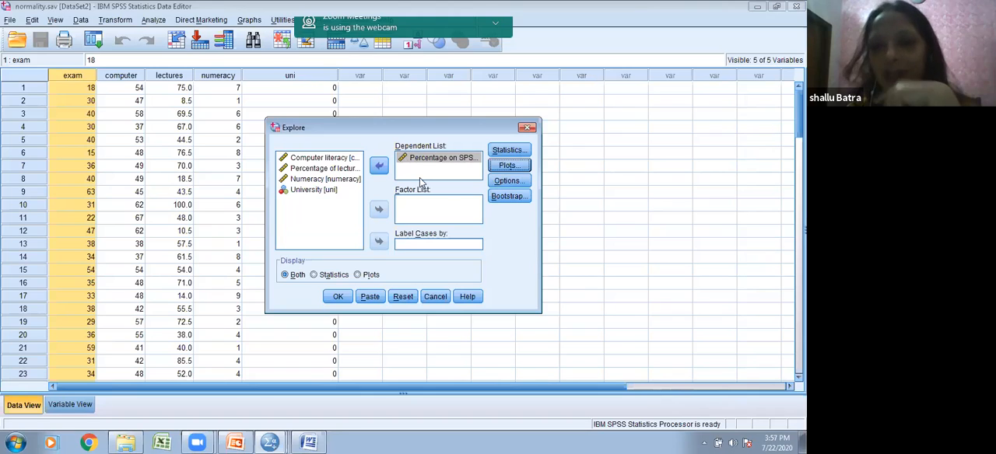
Step: Keep missing cases excluded listwise, run the Explore analysis and maximize the output Viewer
click(515, 182)
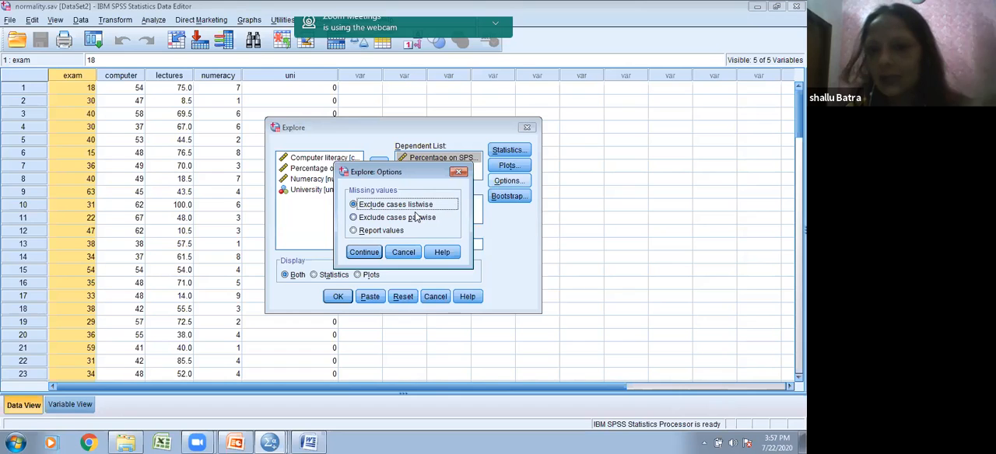
click(358, 252)
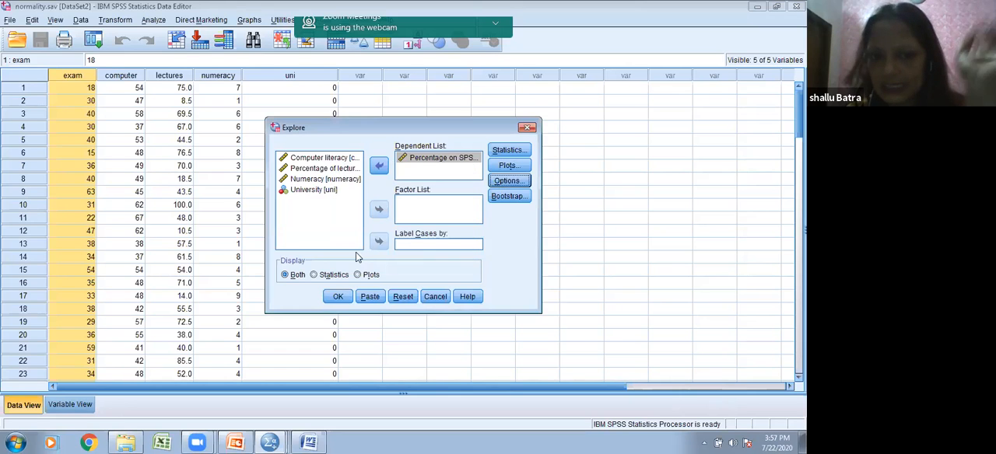
click(338, 297)
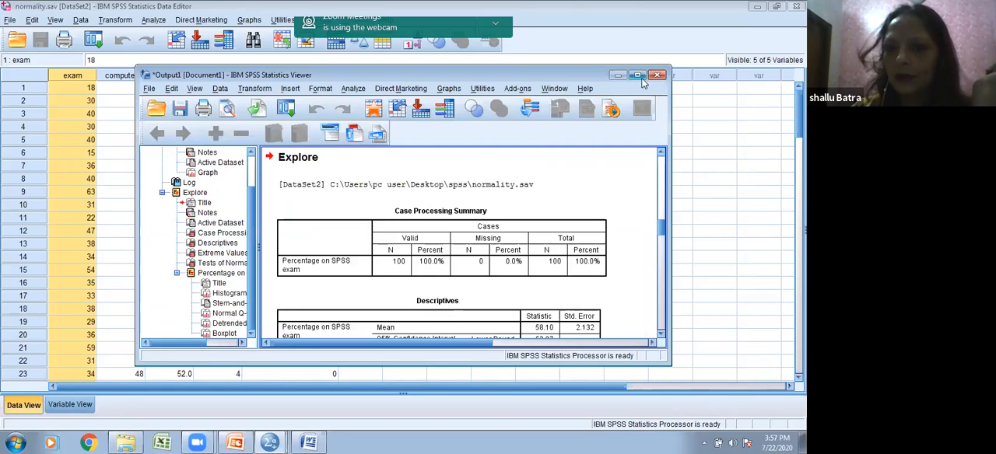
click(637, 76)
Step: Examine the Descriptives, Extreme Values and Tests of Normality tables for the SPSS exam percentage
click(393, 218)
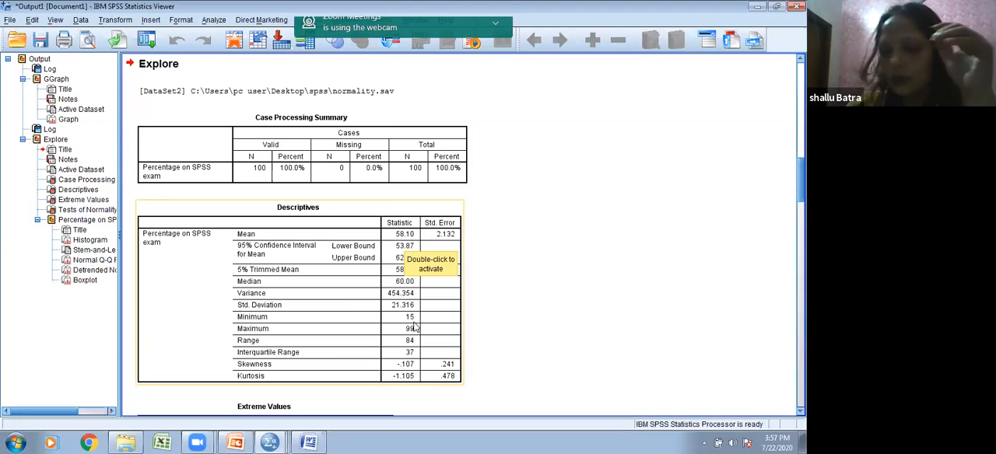
scroll(487, 322, down, 1)
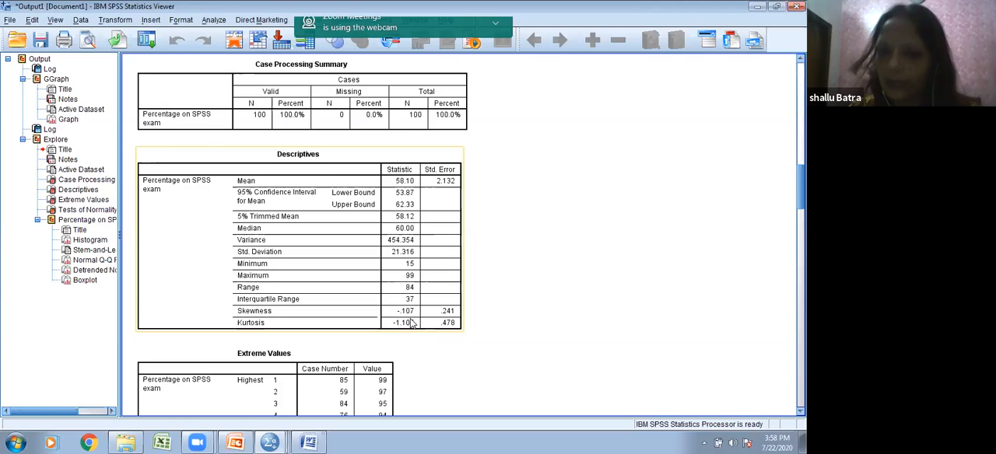
scroll(413, 323, down, 1)
scroll(410, 321, down, 1)
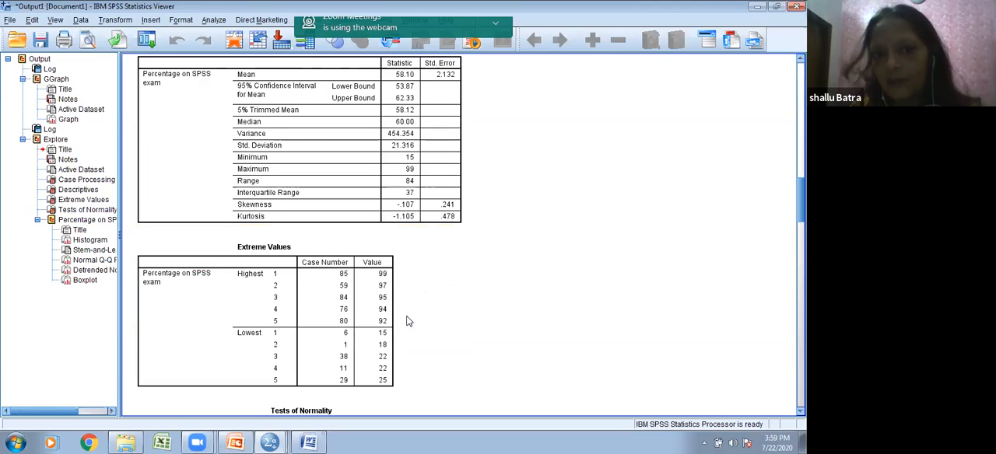
scroll(409, 322, down, 1)
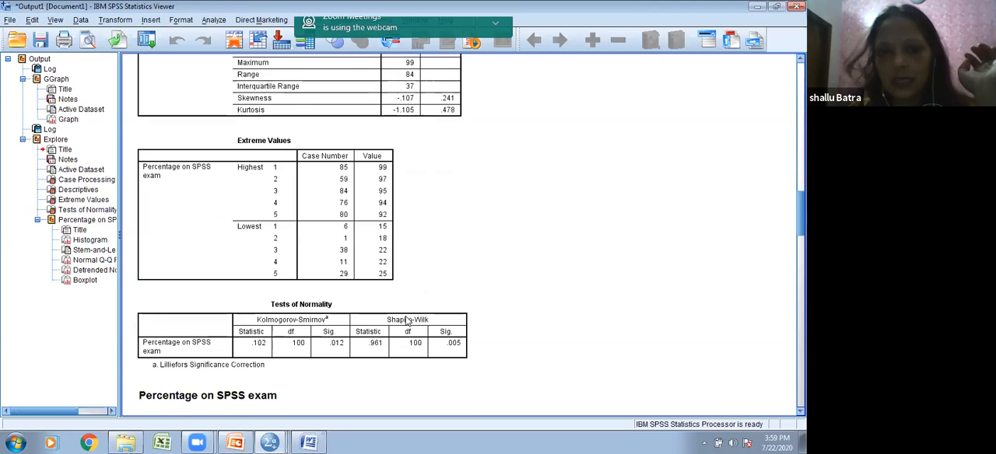
click(406, 321)
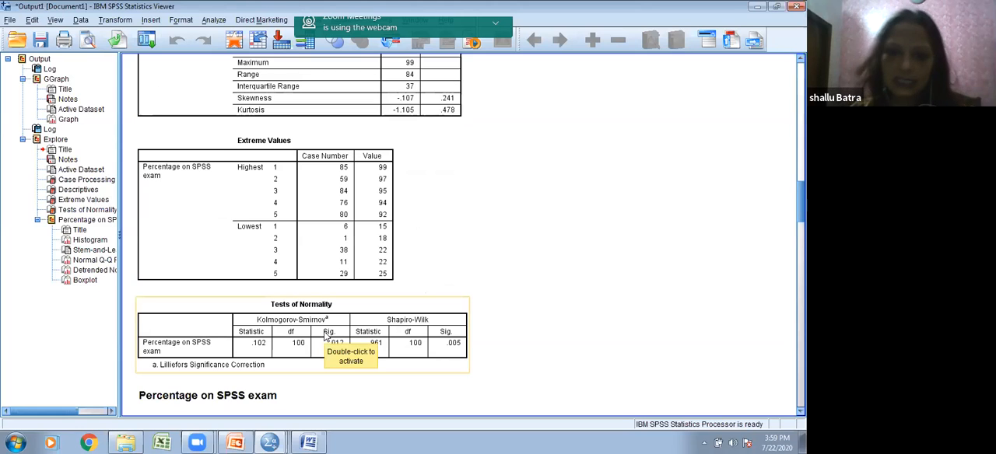
scroll(346, 319, down, 1)
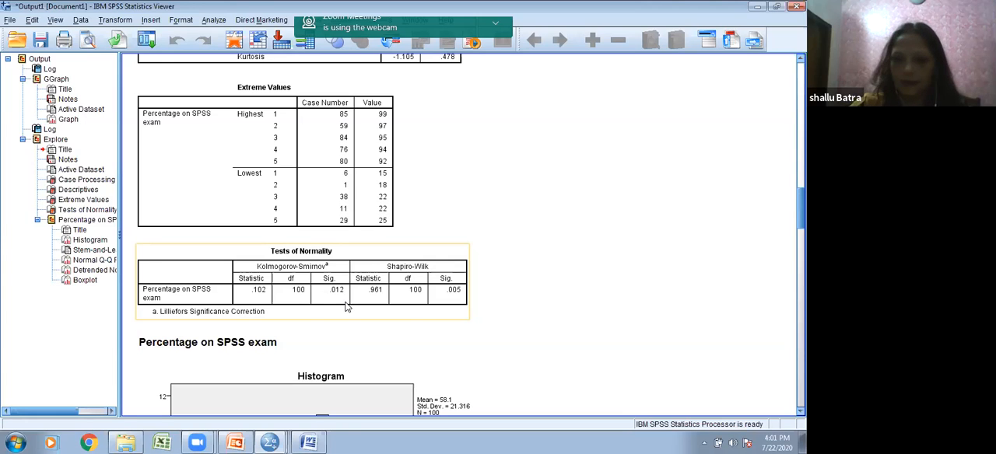
scroll(347, 307, up, 3)
click(378, 233)
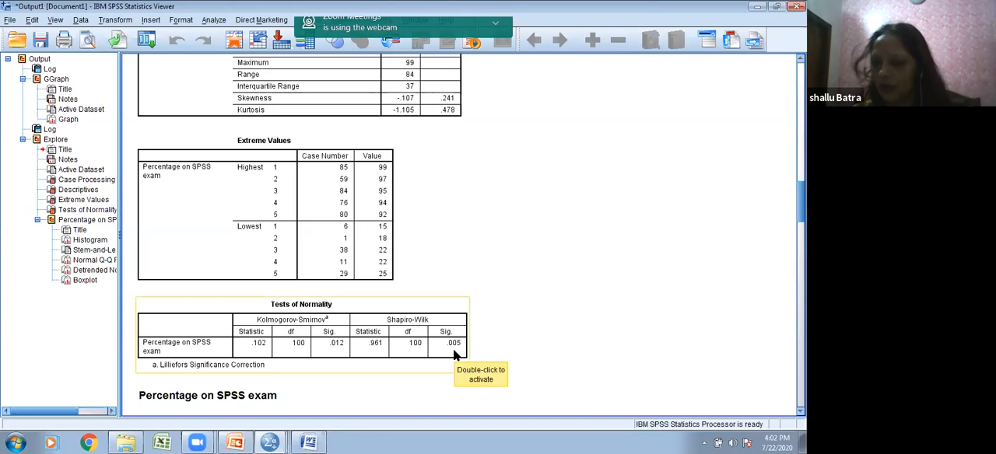
Step: Examine the histogram and stem-and-leaf plot of the SPSS exam percentage, making a small freehand mark beside the plot
scroll(455, 354, down, 7)
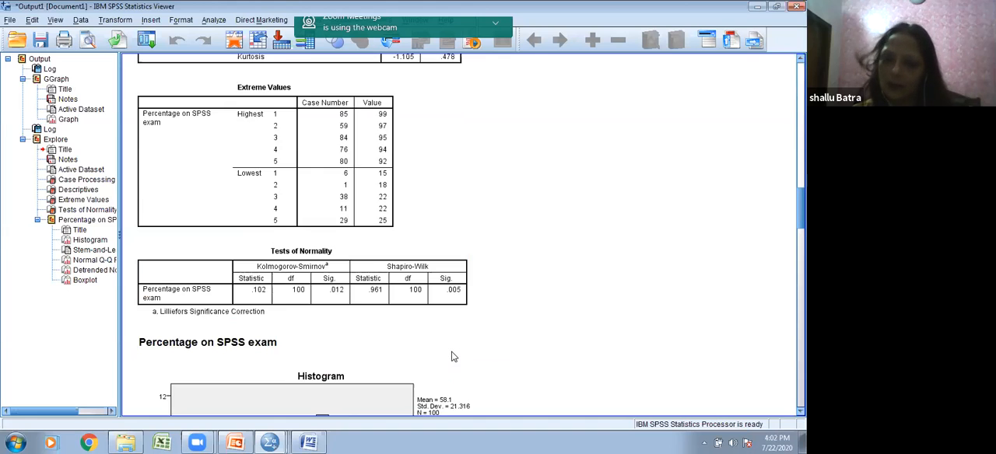
scroll(451, 365, down, 4)
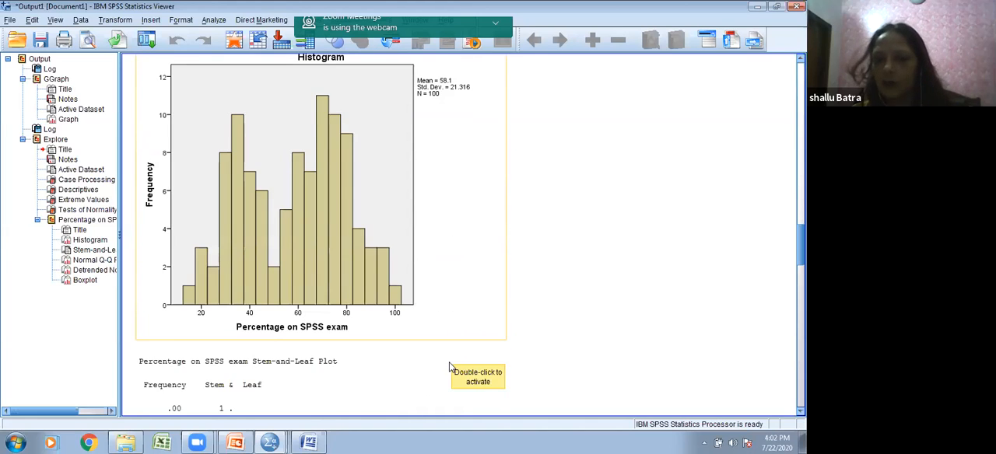
scroll(451, 365, up, 2)
click(272, 162)
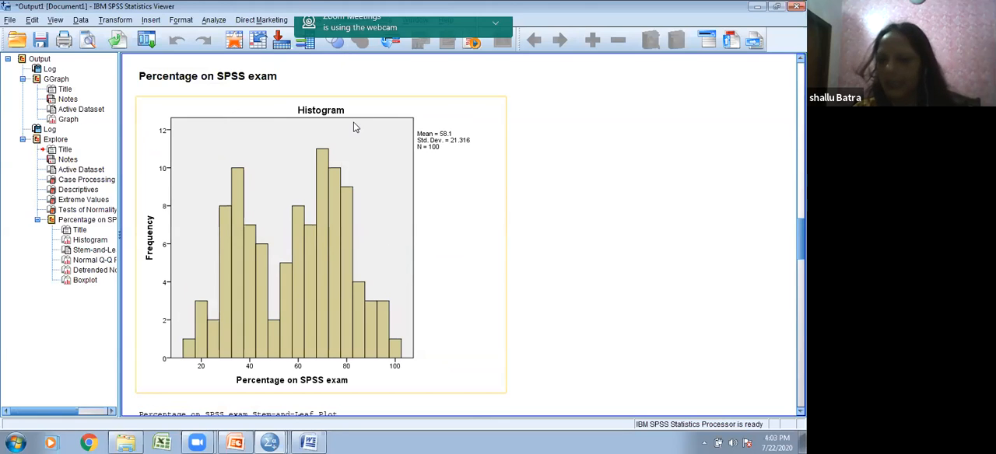
scroll(355, 126, down, 5)
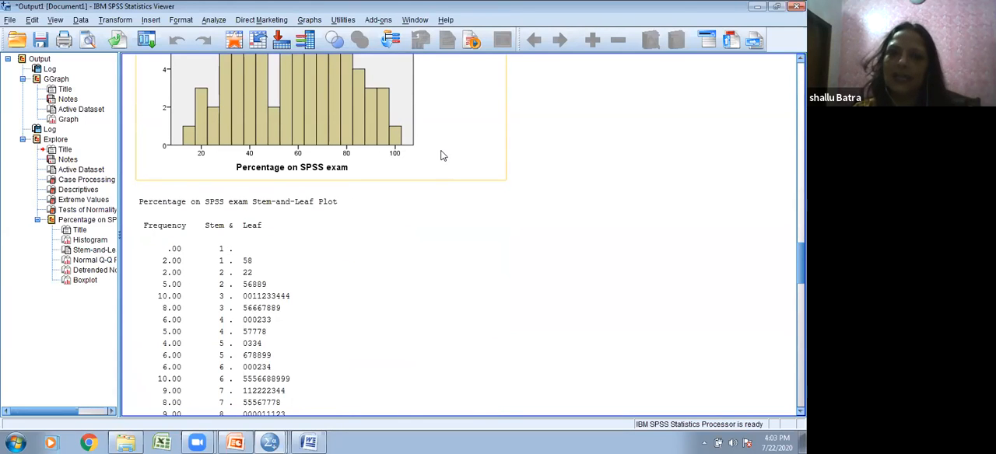
click(204, 210)
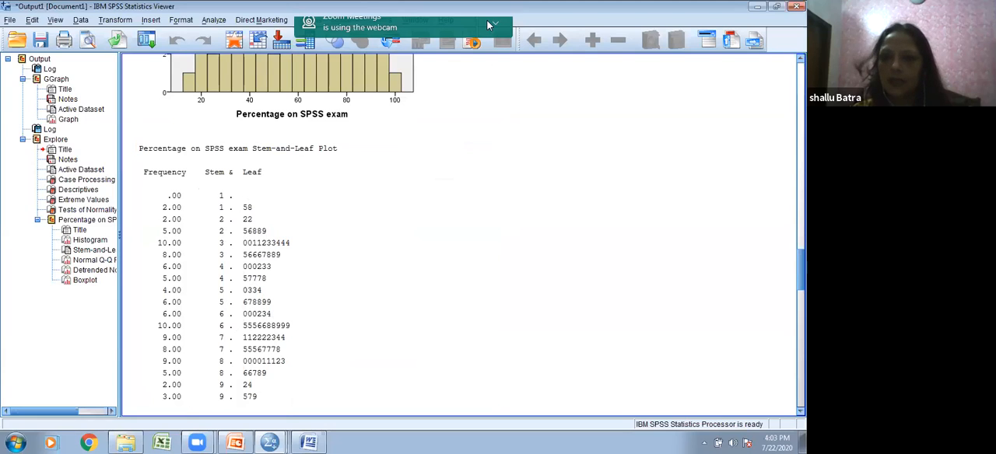
drag(425, 170, 426, 179)
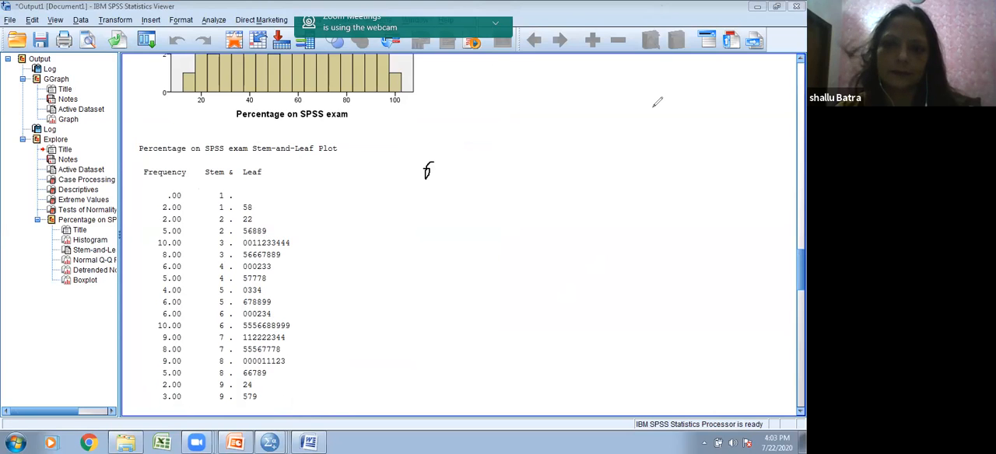
Step: Switch to the Word questionnaire document and start a number list two lines below the table with 60, 62, 34, 36, 56, 35
click(309, 442)
scroll(433, 324, down, 5)
click(338, 238)
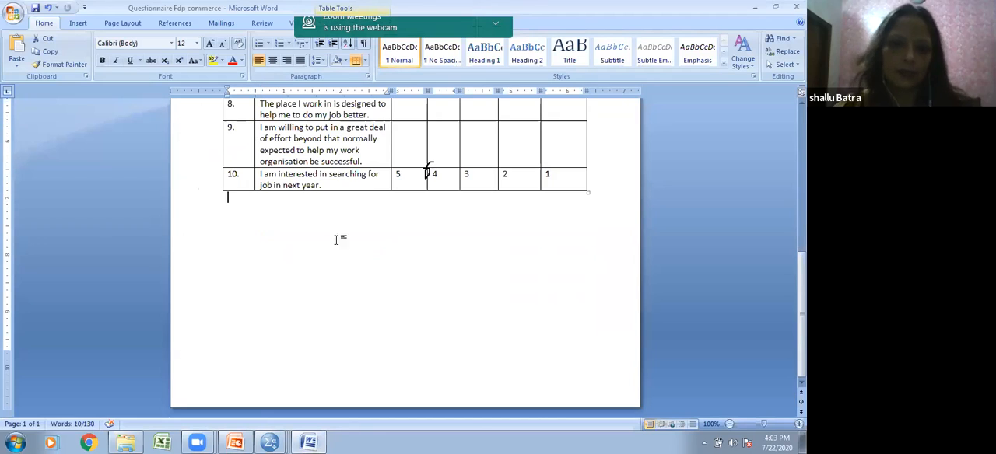
key(Return)
key(Return)
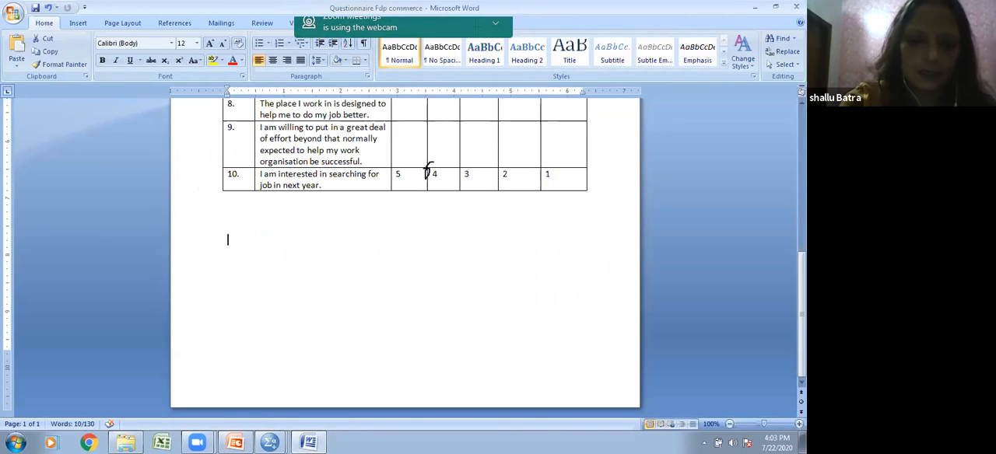
text(60, 62, )
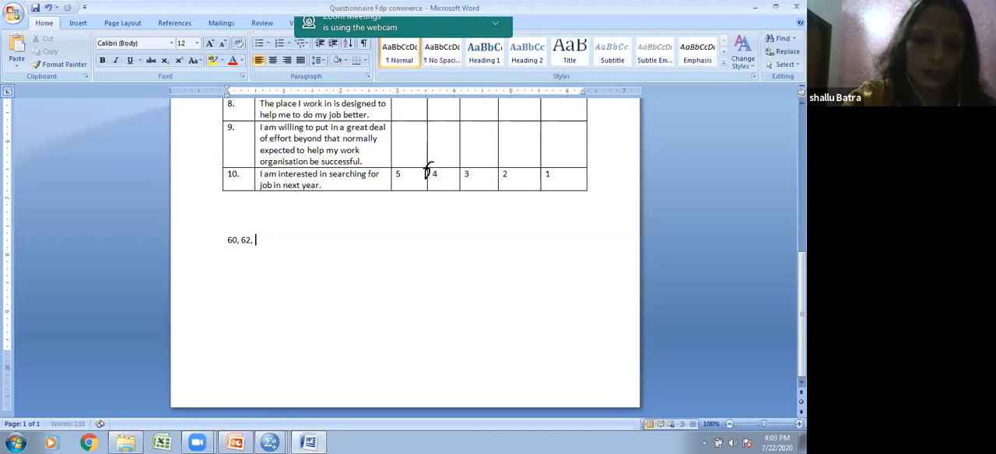
text(34, 36, 56, 35)
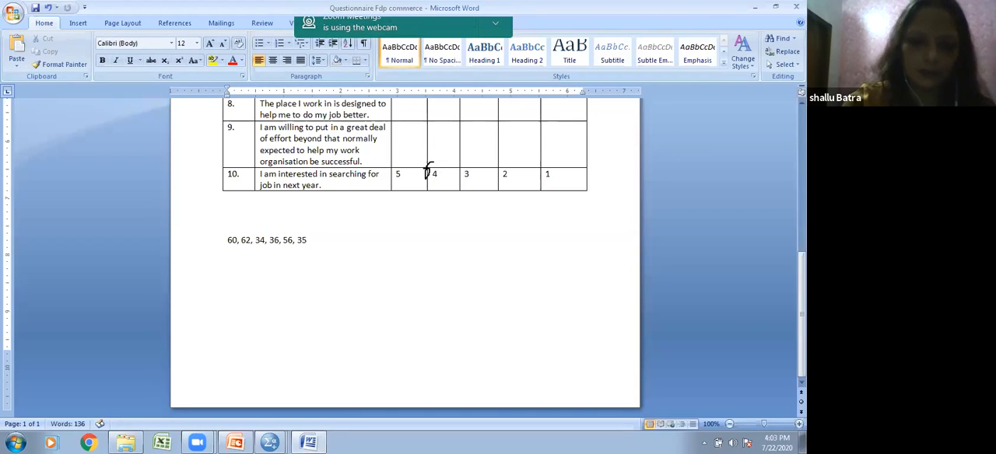
text(, 3)
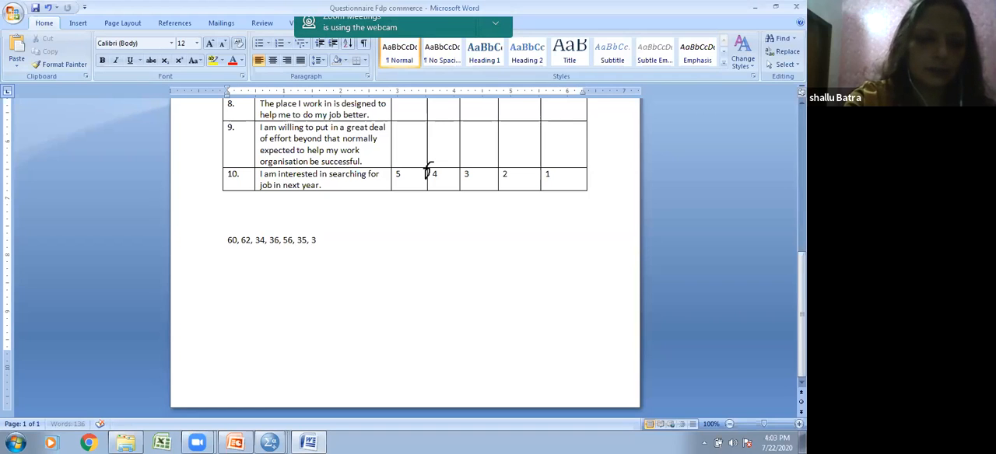
Step: Continue the number list below the table with 68,42,56,55,52,58,59
key(BackSpace)
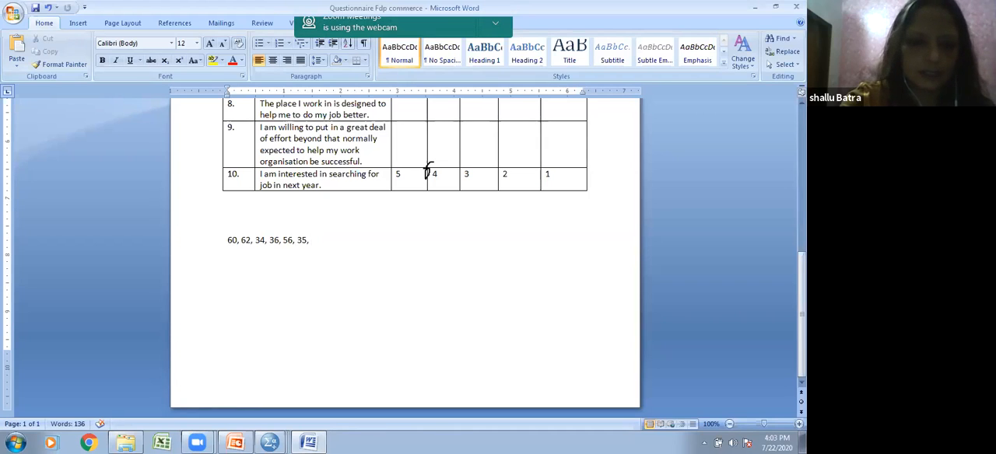
text(68)
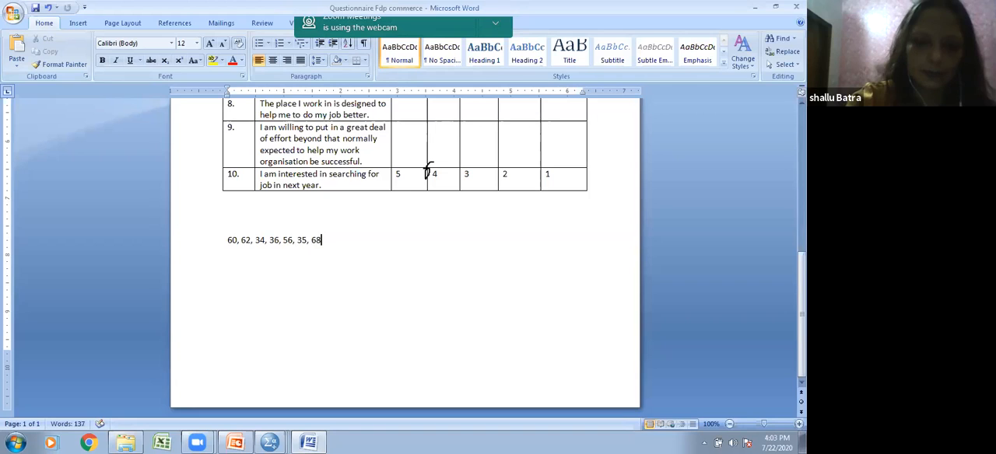
text(,)
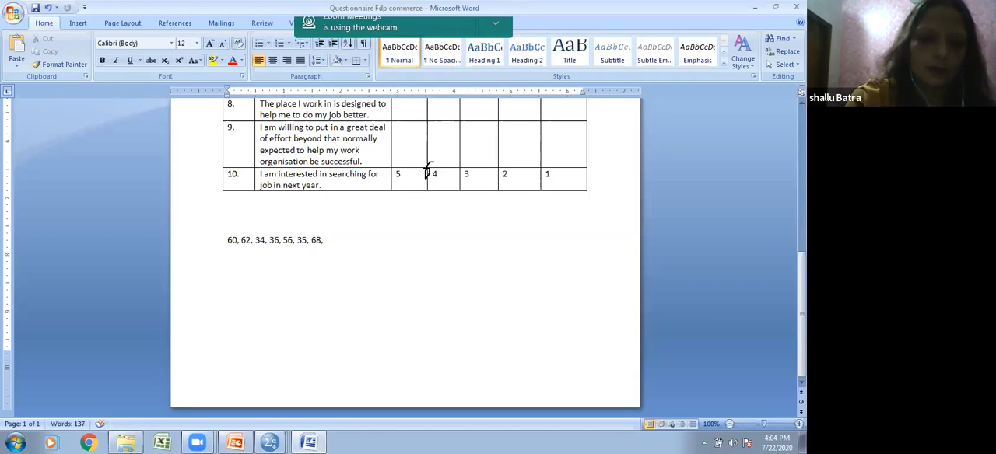
text(42,)
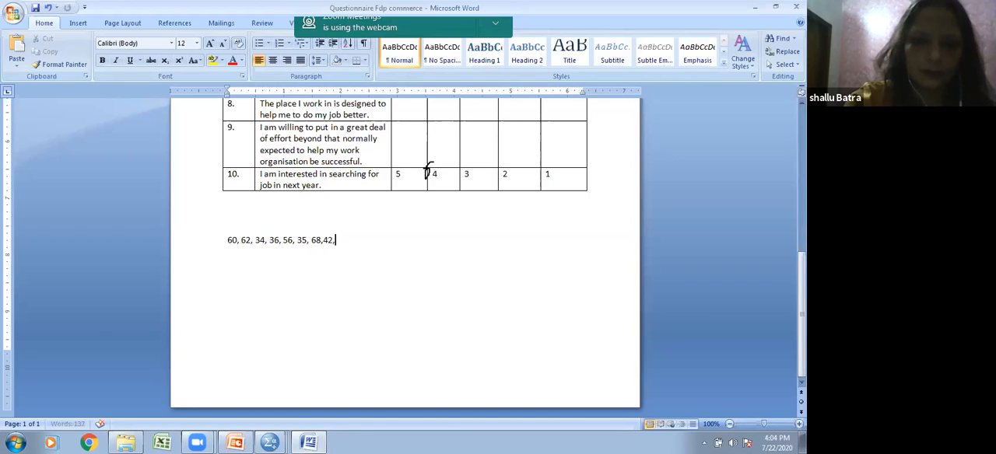
text(56,)
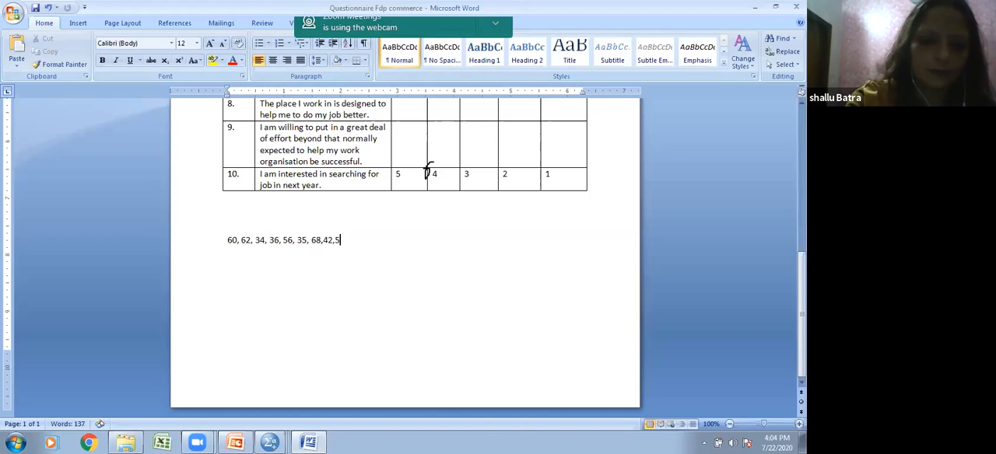
text(55,)
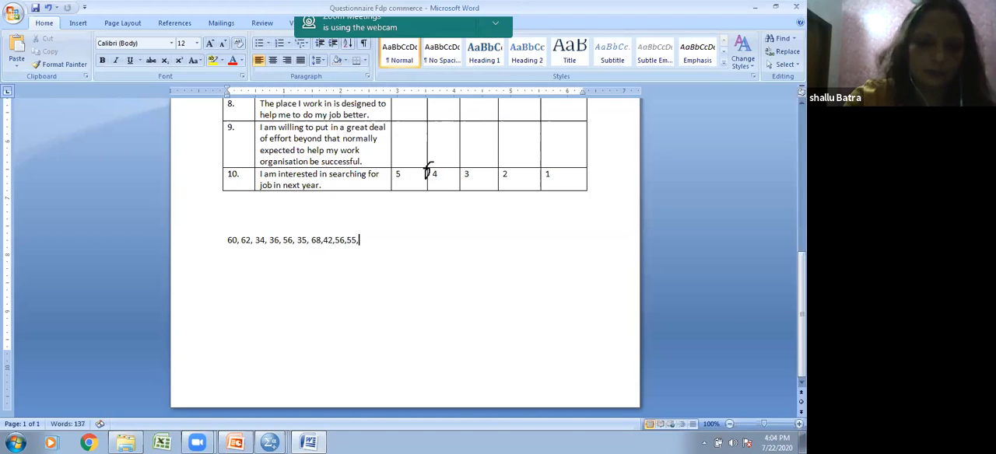
text(5)
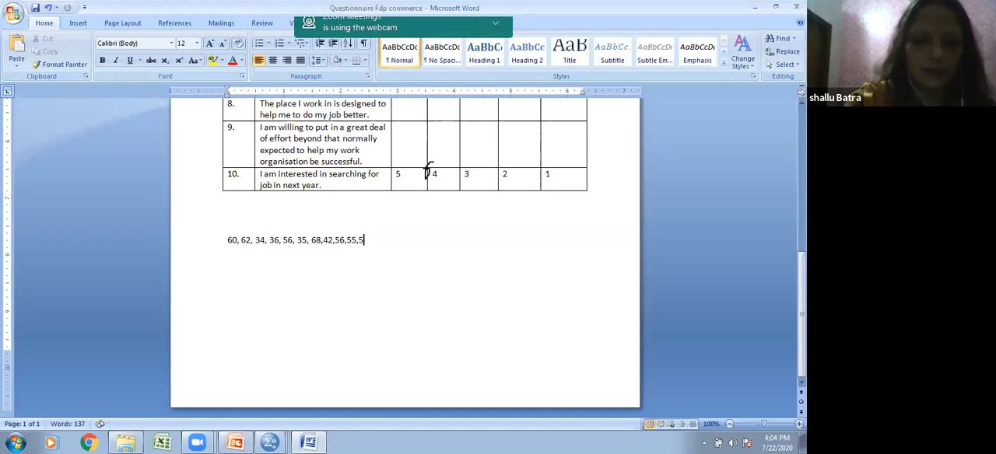
text(2,58,59)
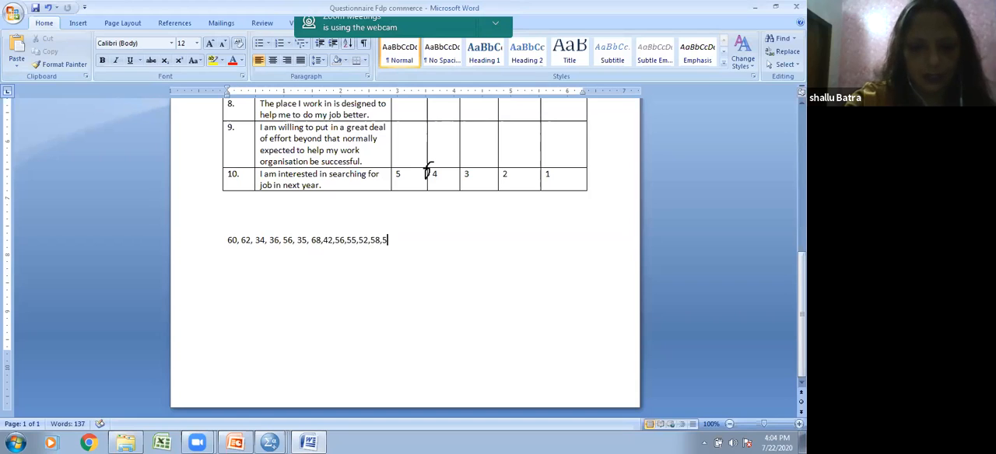
text(,)
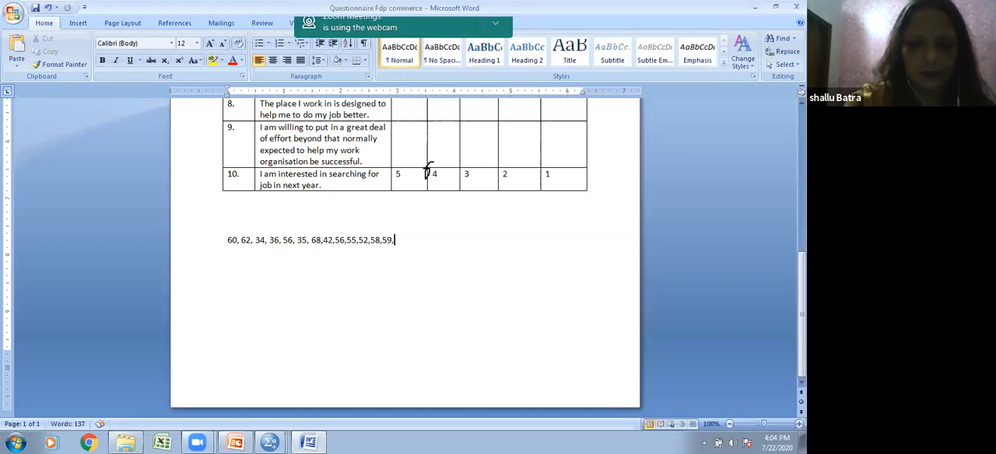
text(72,74)
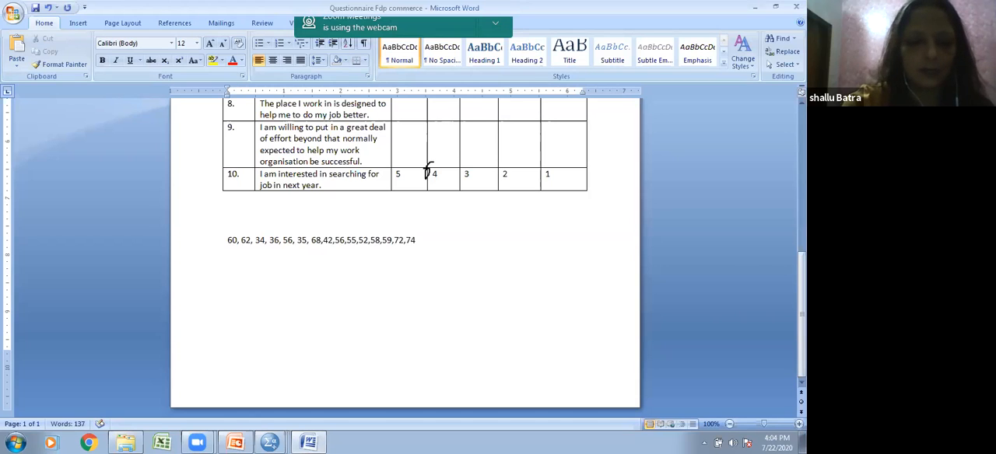
text(,7)
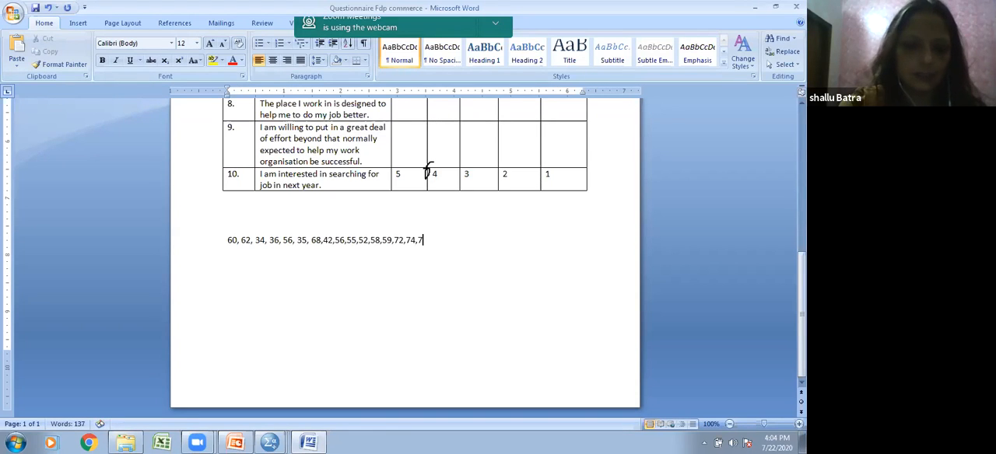
text(8.)
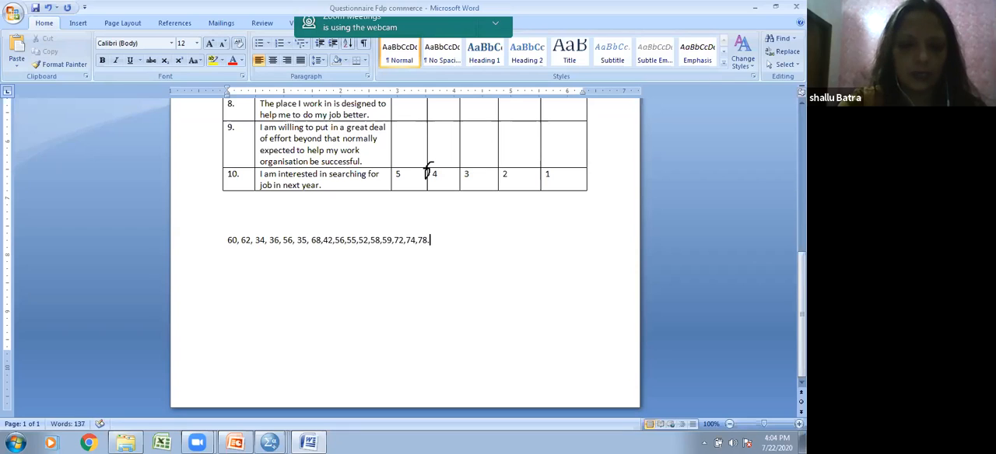
text(8)
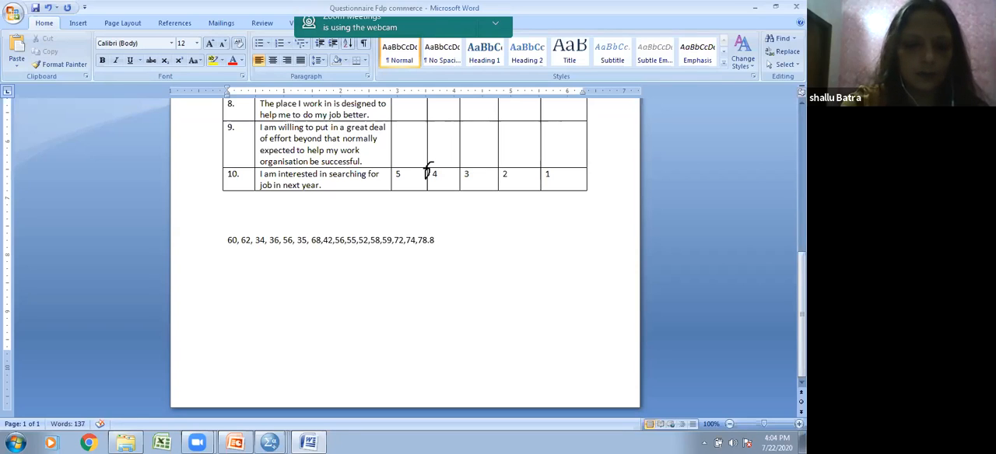
text(2,83,)
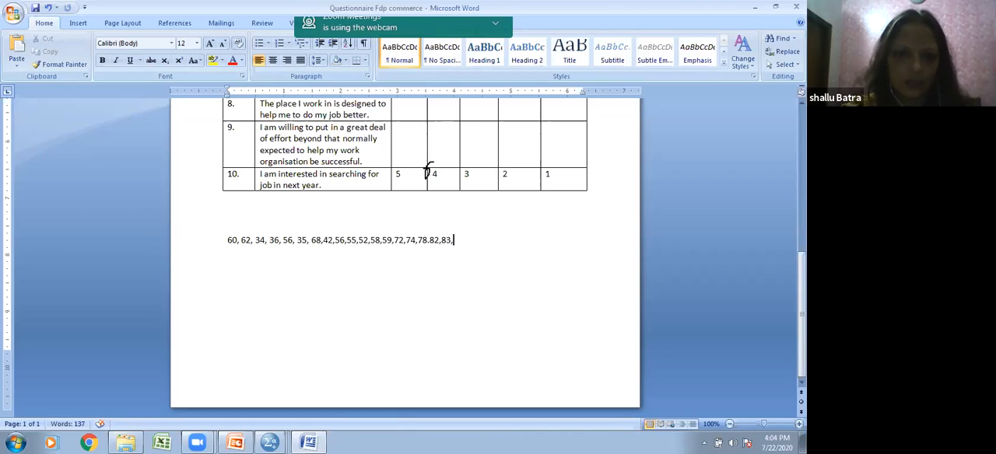
Step: Finish the number list with the values 23,24,22
text(23)
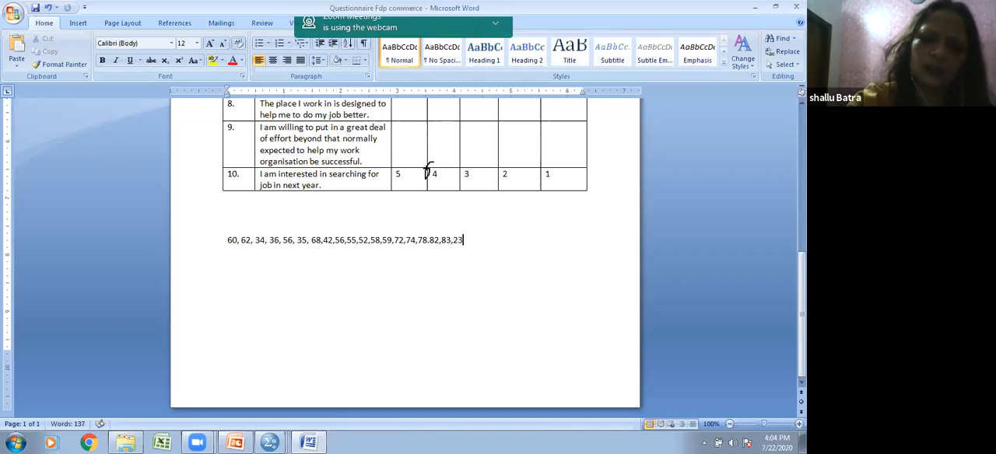
text(,3)
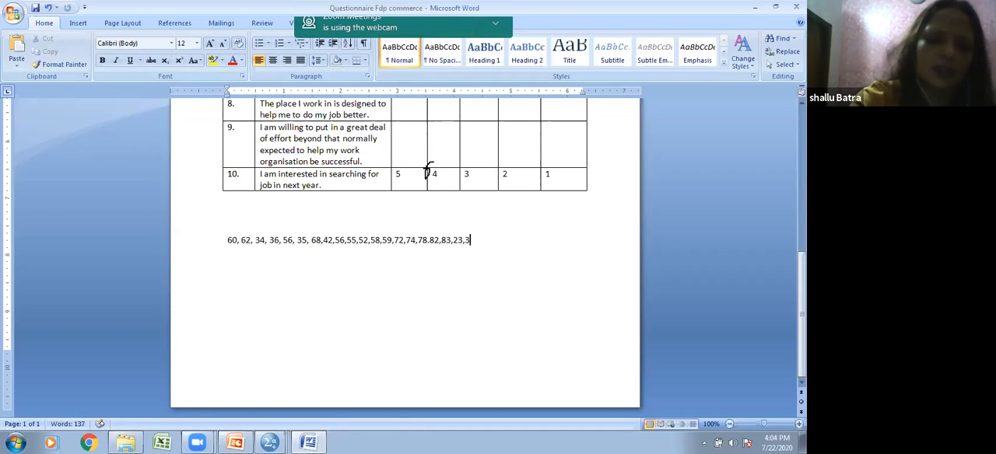
key(BackSpace)
text(2)
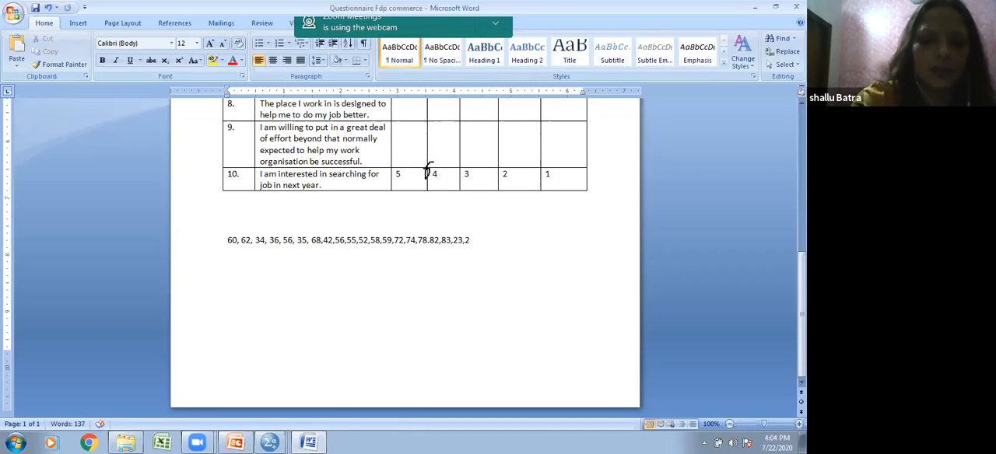
text(4,2)
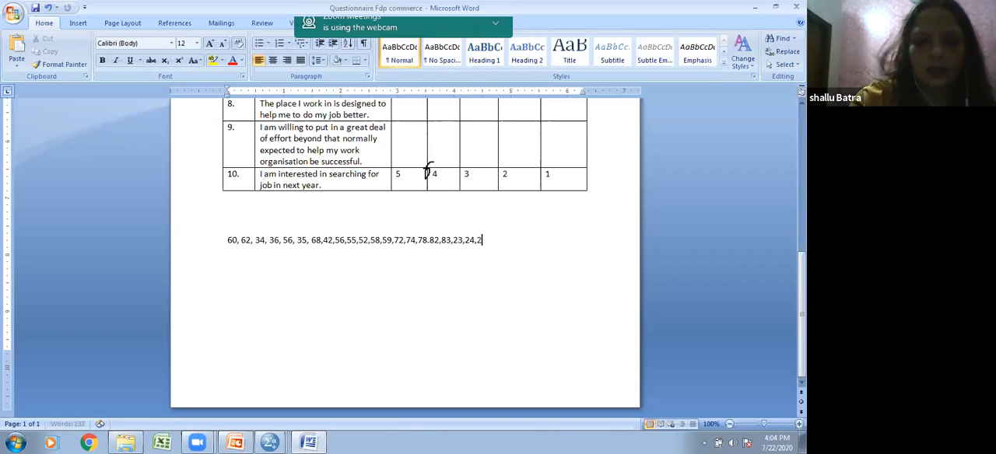
text(2)
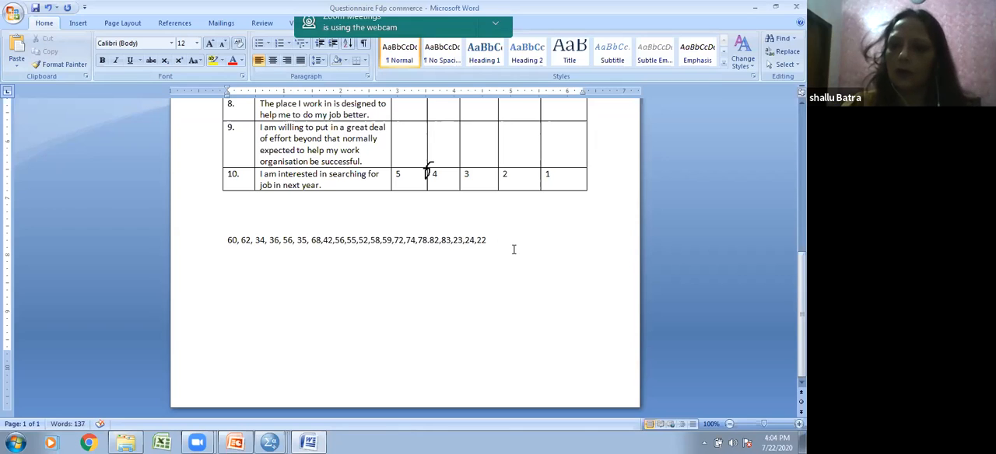
Step: Add the headings Stem and Leaf, spaced apart on one new line below the number list
key(Return)
text(Stem)
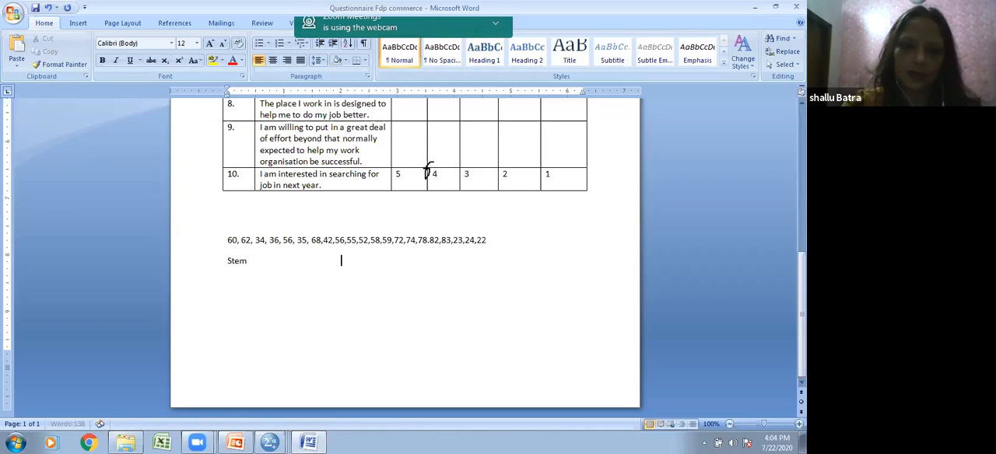
text(Leaf)
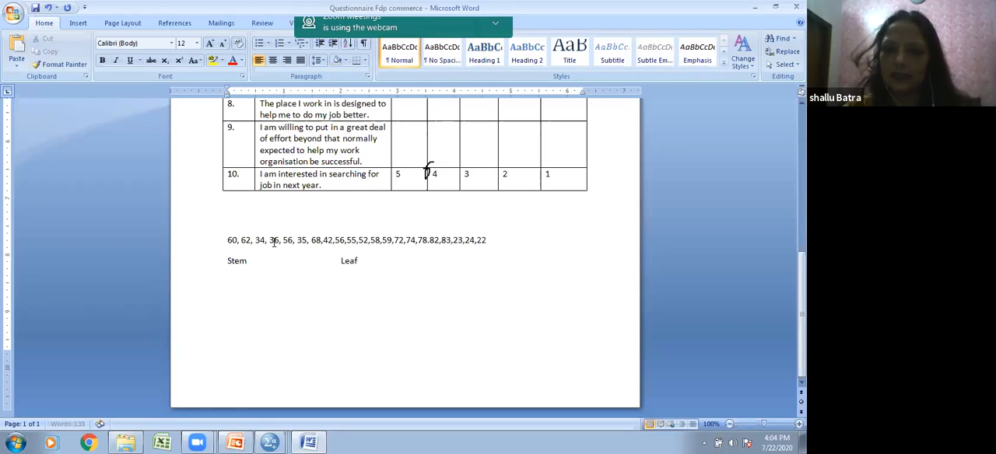
click(247, 264)
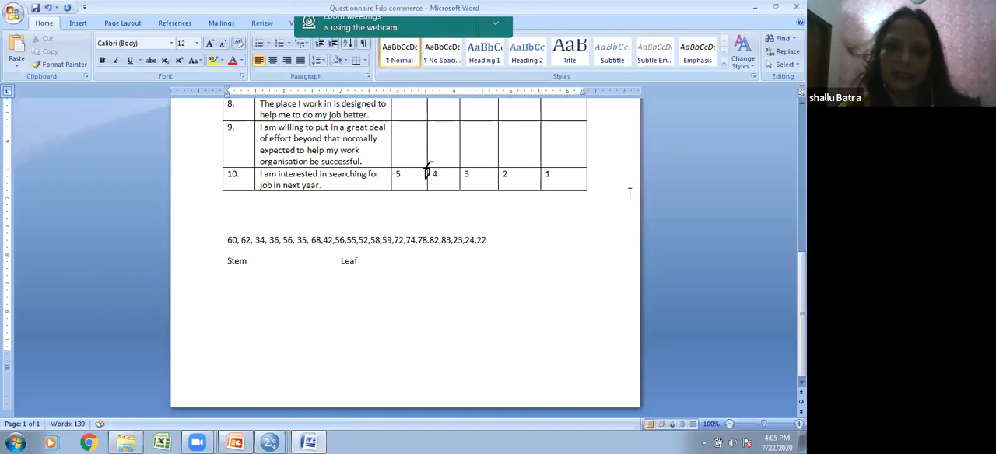
Step: List the stem values 2, 3 and 4 on separate lines under the Stem heading
click(414, 267)
key(Return)
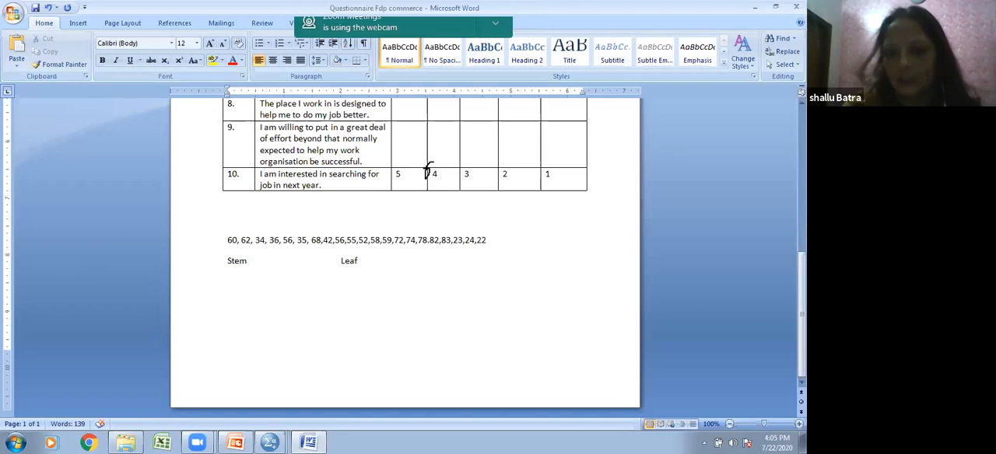
text(2)
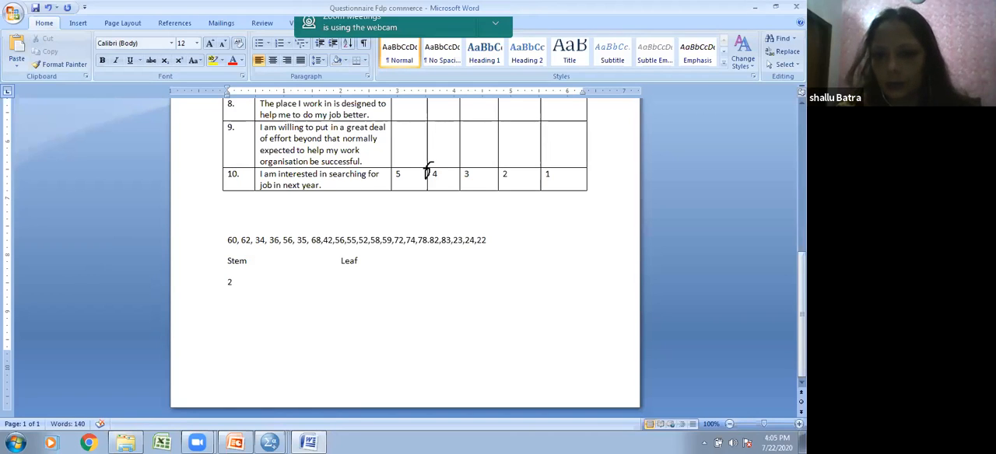
key(Left)
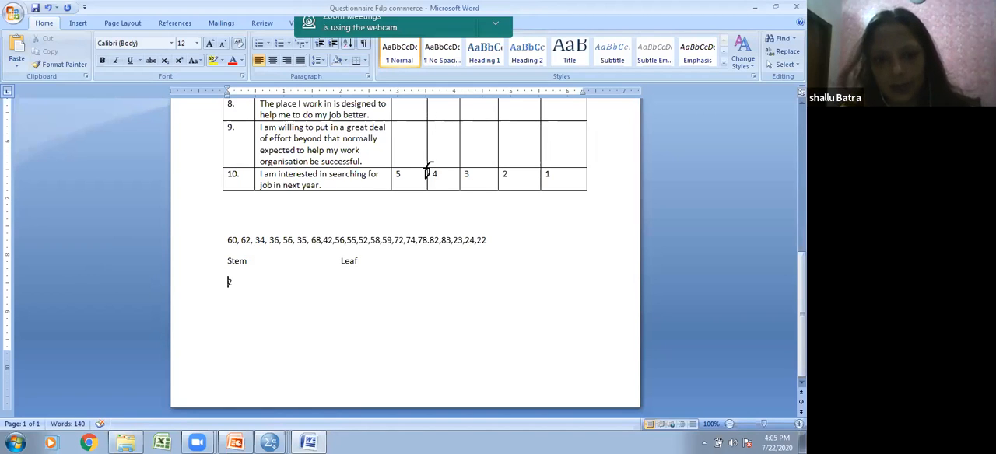
click(304, 293)
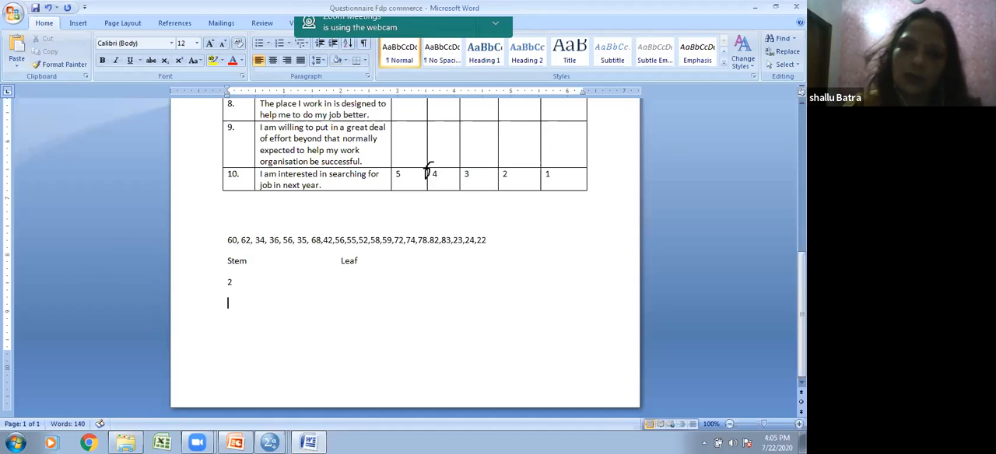
text(3)
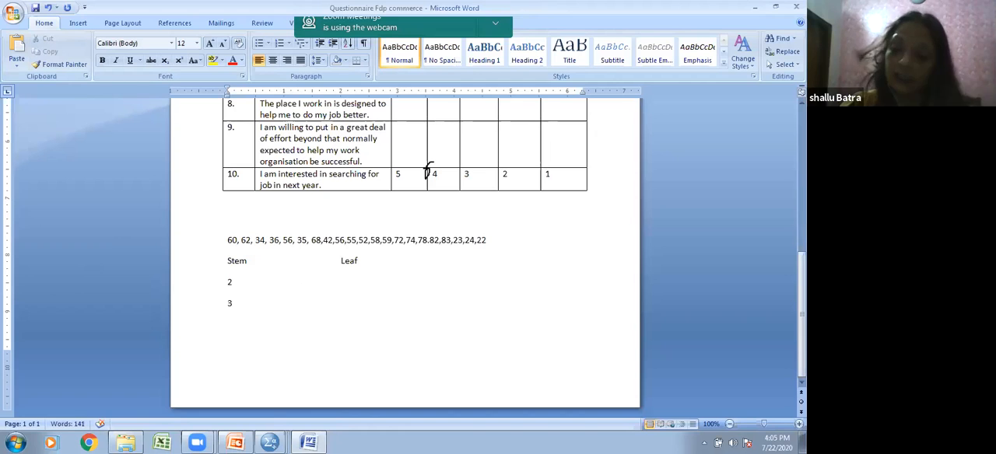
key(Return)
text(4)
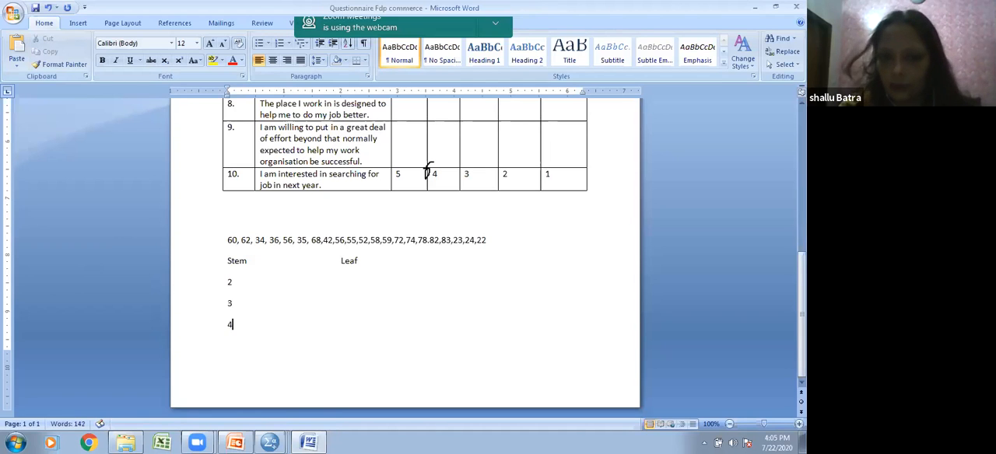
Step: Continue the stem column with 5, 6, 7 and 8, each on its own line below the 4
key(Return)
text(5)
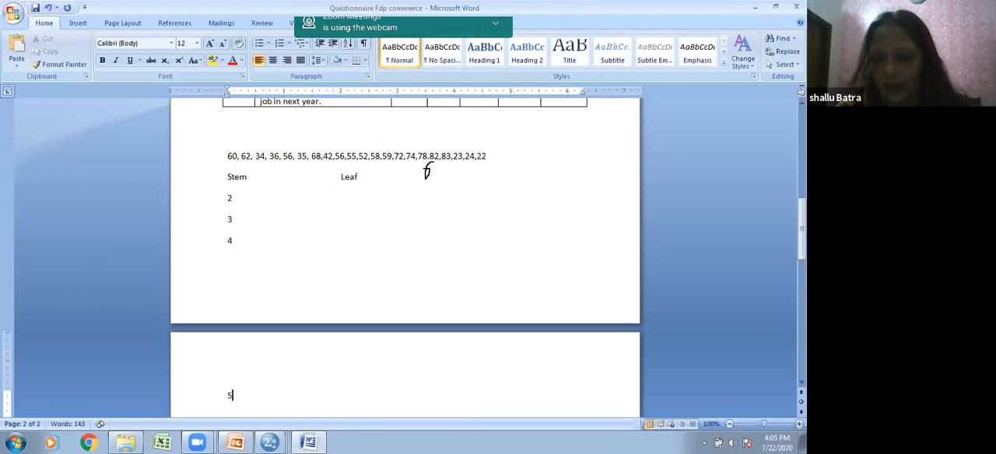
key(Return)
text(6)
key(Return)
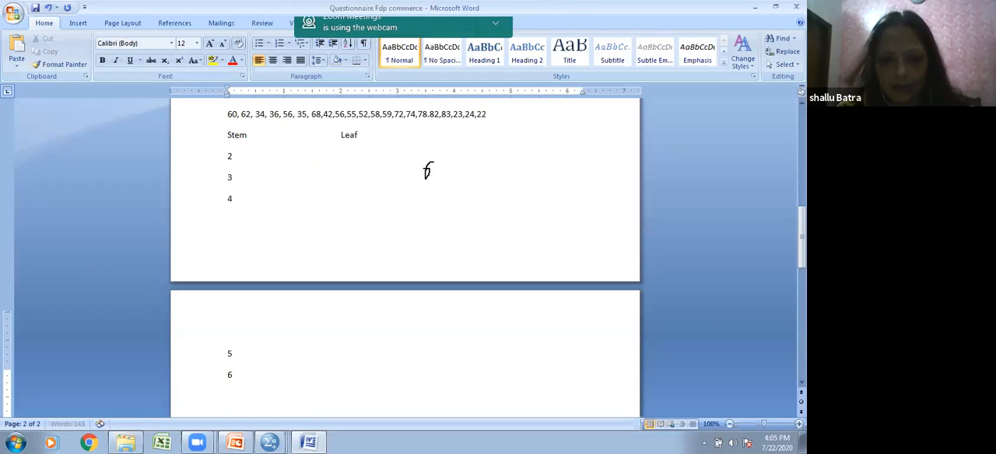
text(7)
key(Return)
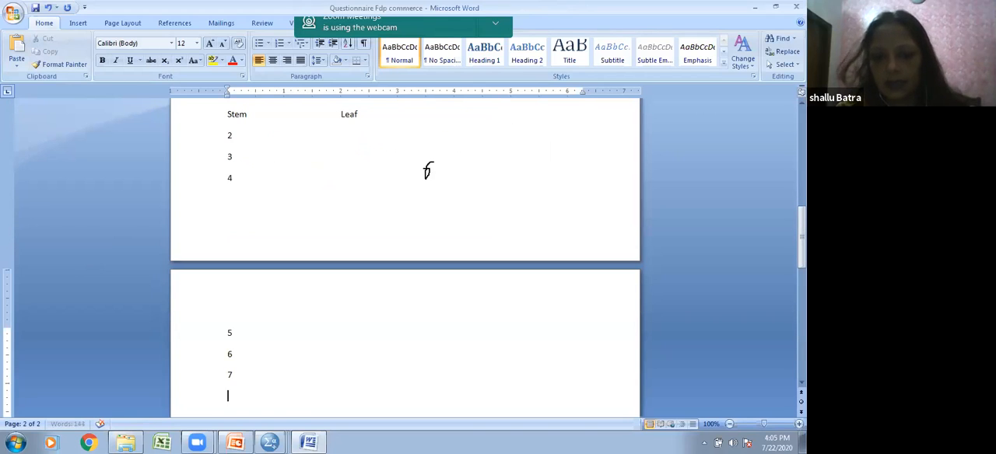
text(8)
Step: Enter the leaves 2, 3, 4 for stem 2, aligned under the Leaf heading
scroll(374, 226, up, 3)
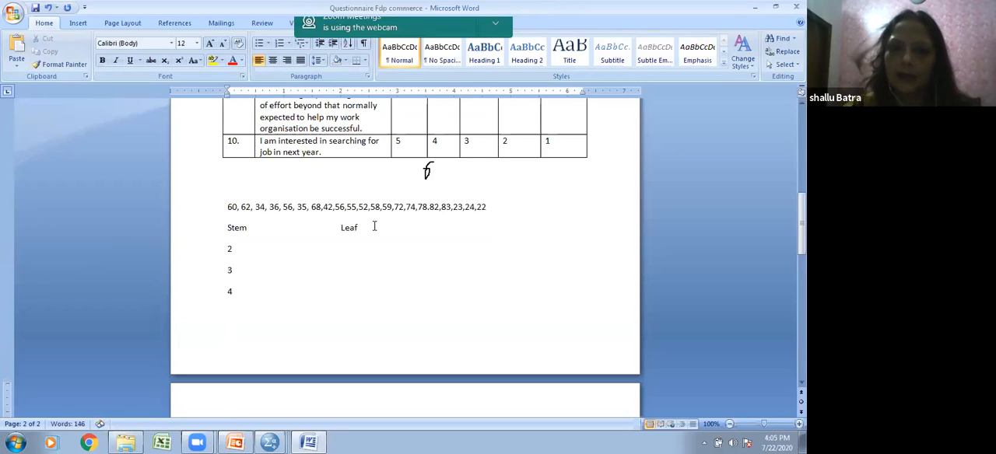
click(347, 251)
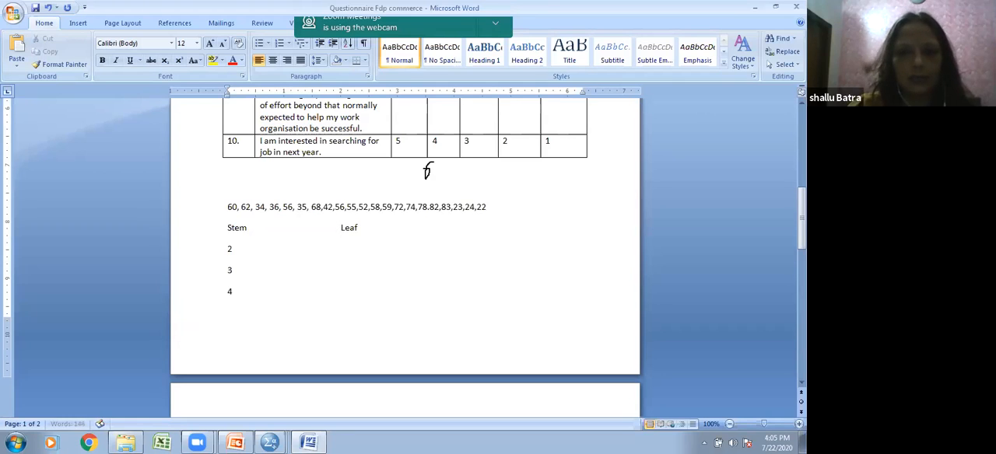
key(Tab)
key(Tab)
text(2)
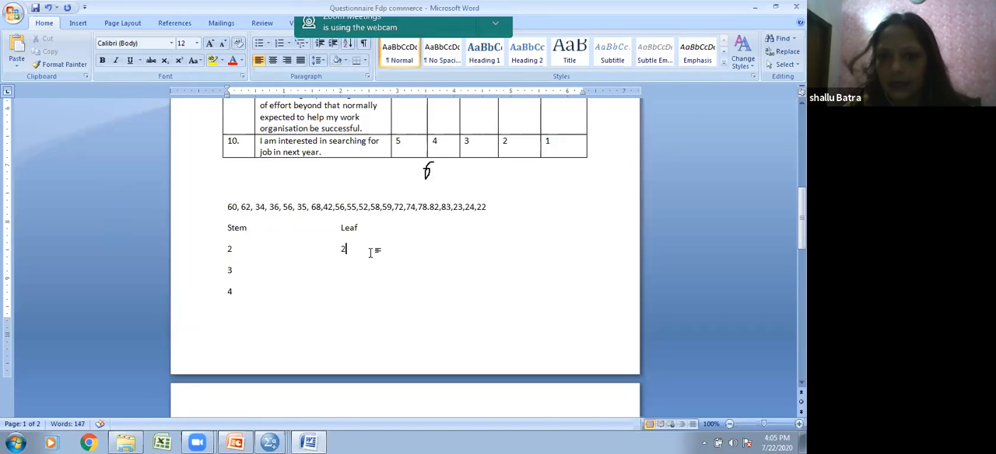
text(, 3, 4)
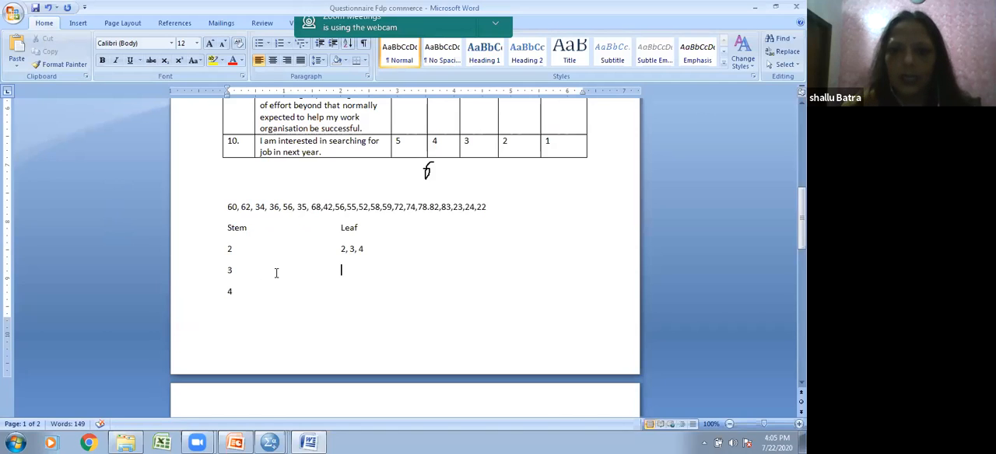
Step: Enter the leaves 4,5,6, for stem 3 in the Leaf column
text(4,5)
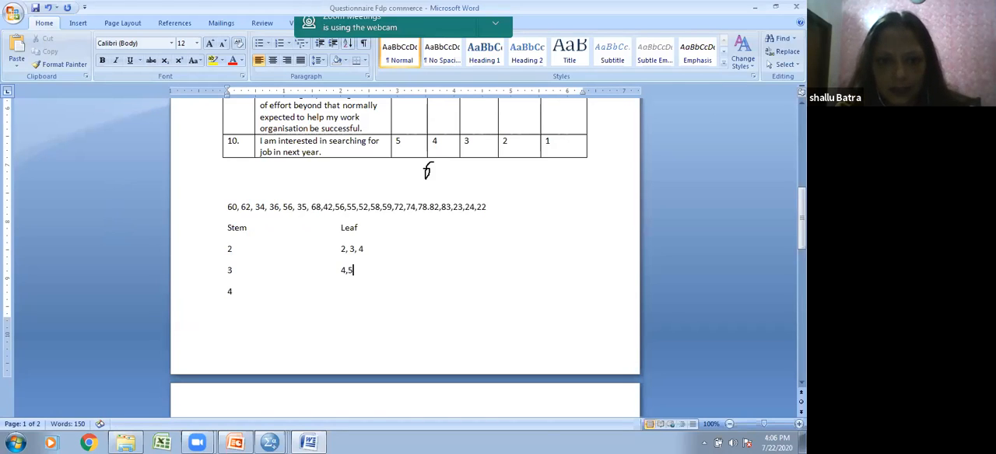
text(,6,)
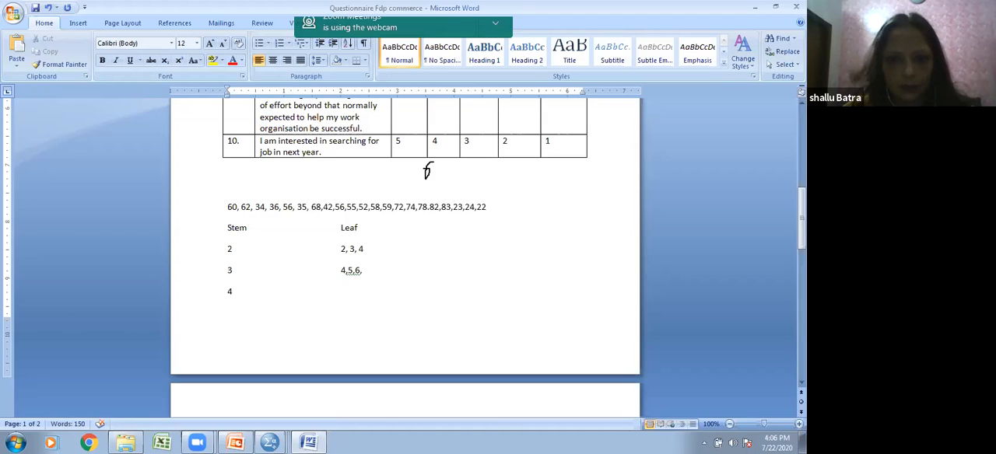
Step: Enter the single leaf 2 for stem 4 under the Leaf heading, without a trailing comma
key(Tab)
key(Tab)
key(Tab)
text(2,)
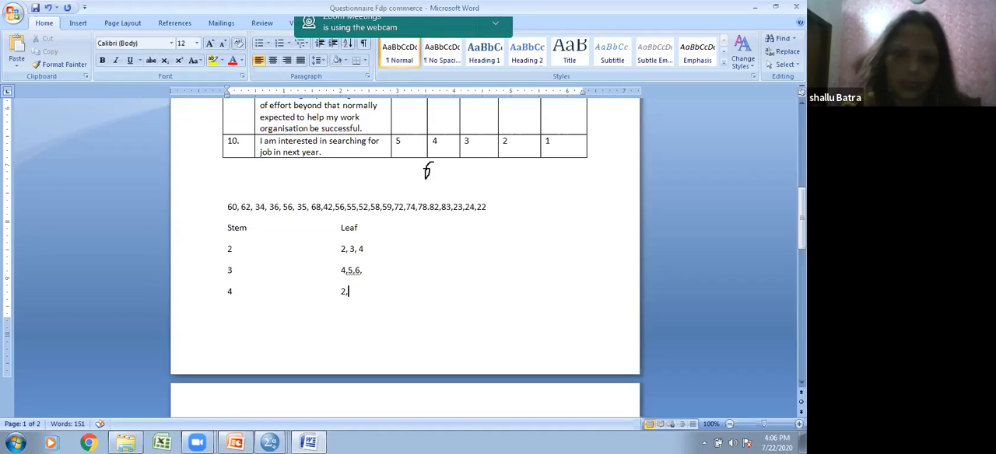
scroll(345, 339, down, 2)
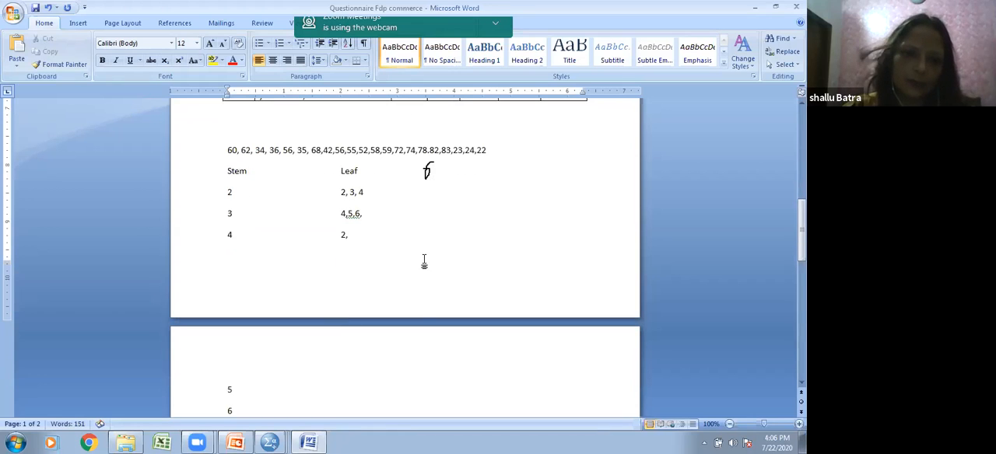
key(BackSpace)
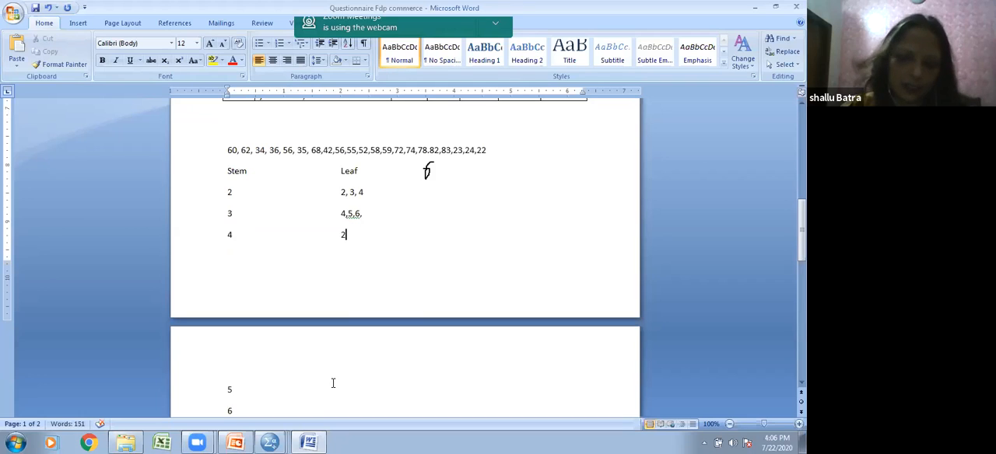
Step: Enter the leaves 2,5,6,8,9 beside stem 5 on the second page
click(333, 383)
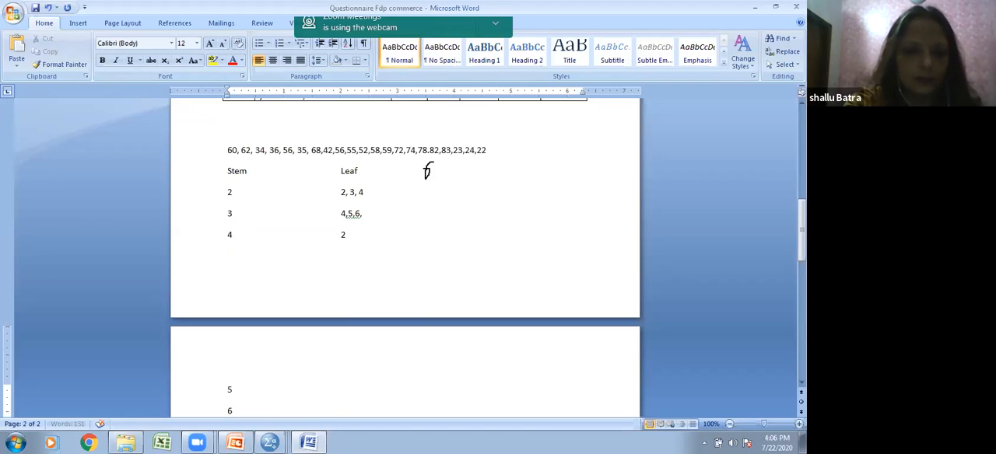
key(Tab)
text(55)
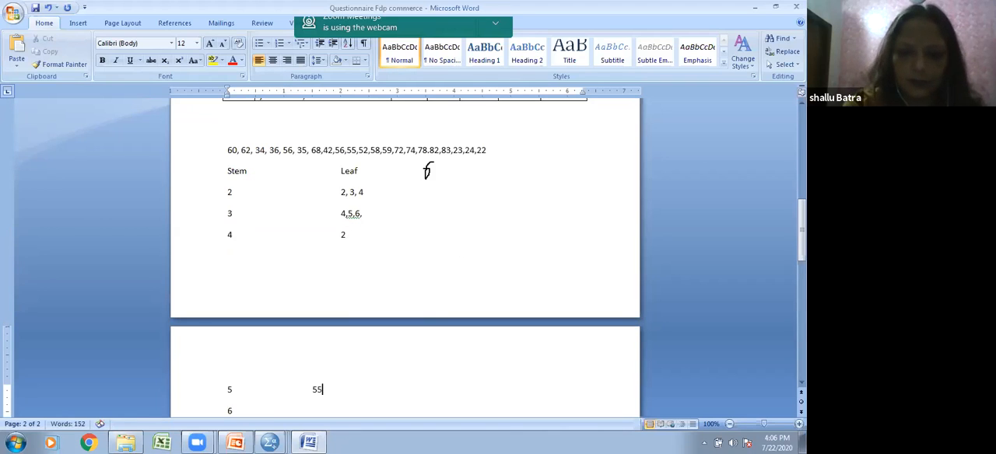
key(BackSpace)
key(BackSpace)
text(2,5)
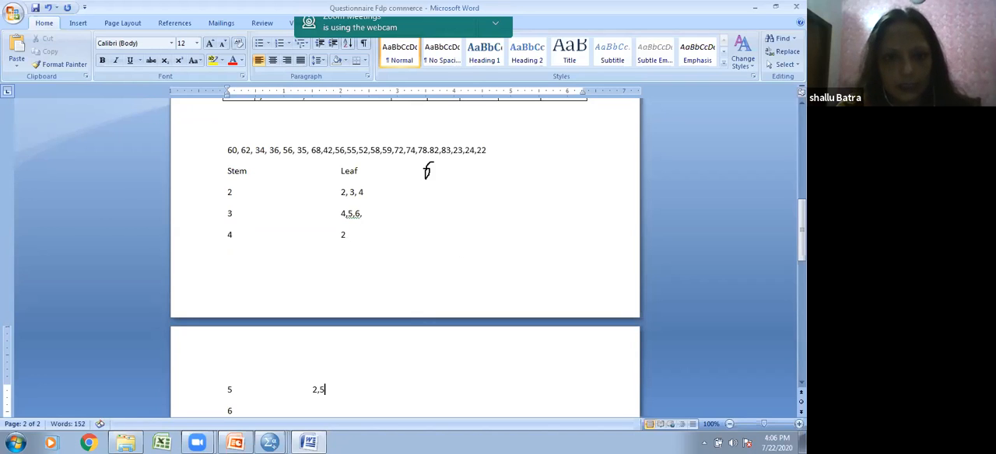
text(,6,8,9)
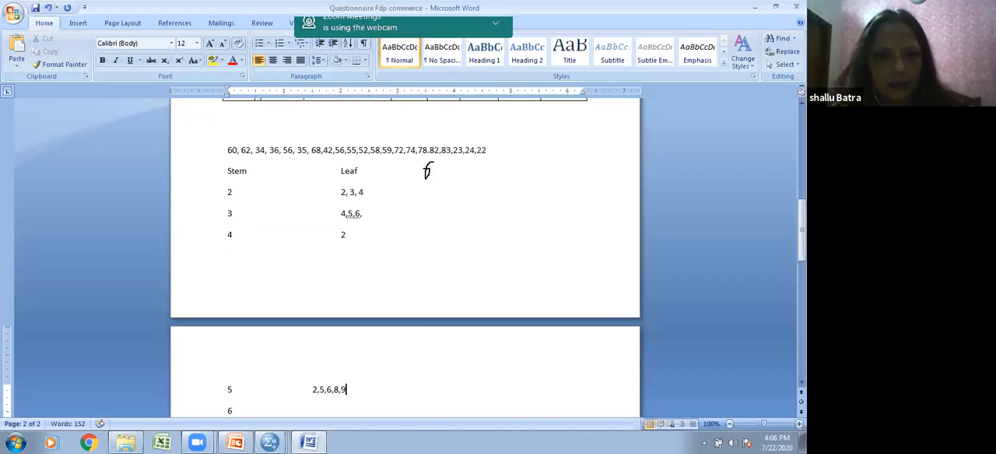
Step: Enter the leaves 0,2,8 beside stem 6, taken from the number list
scroll(351, 382, down, 3)
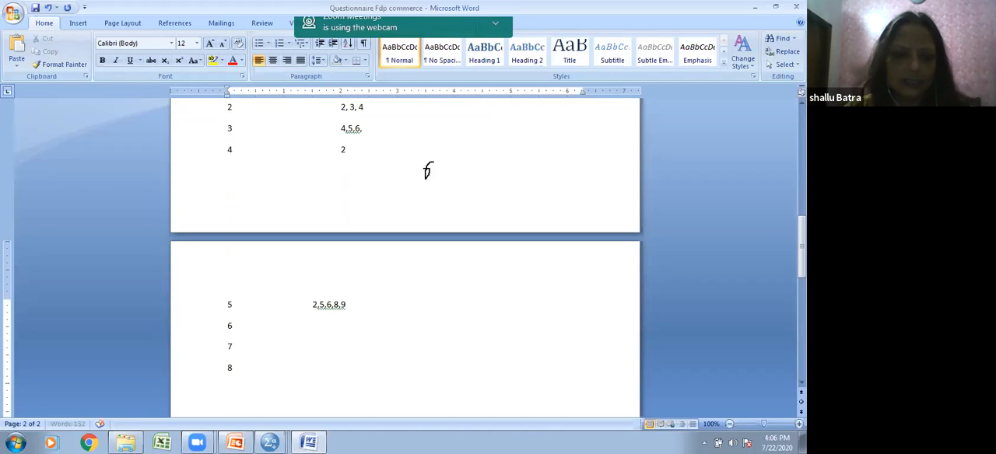
scroll(373, 334, up, 3)
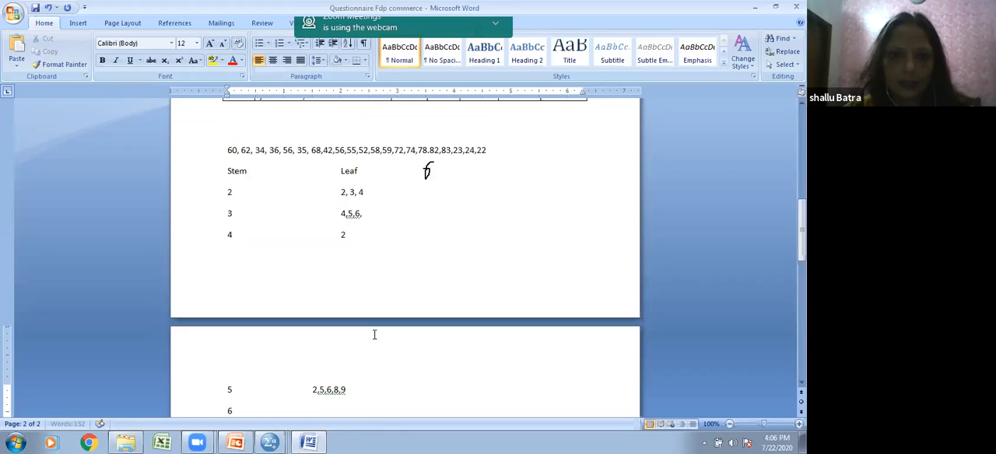
scroll(374, 335, down, 1)
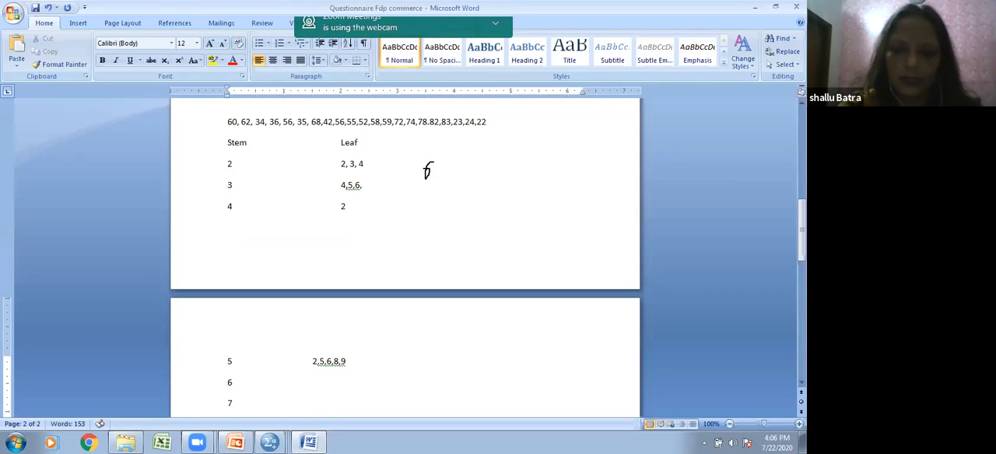
text(0,2,)
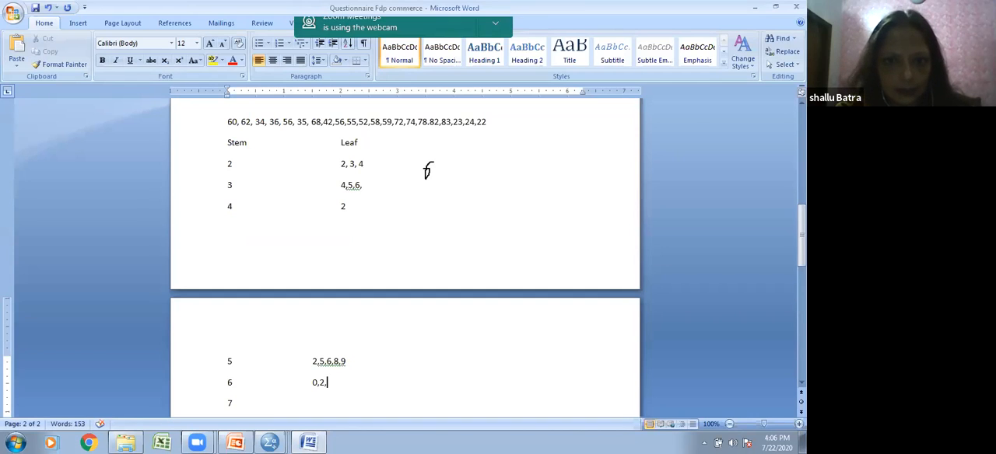
text(8)
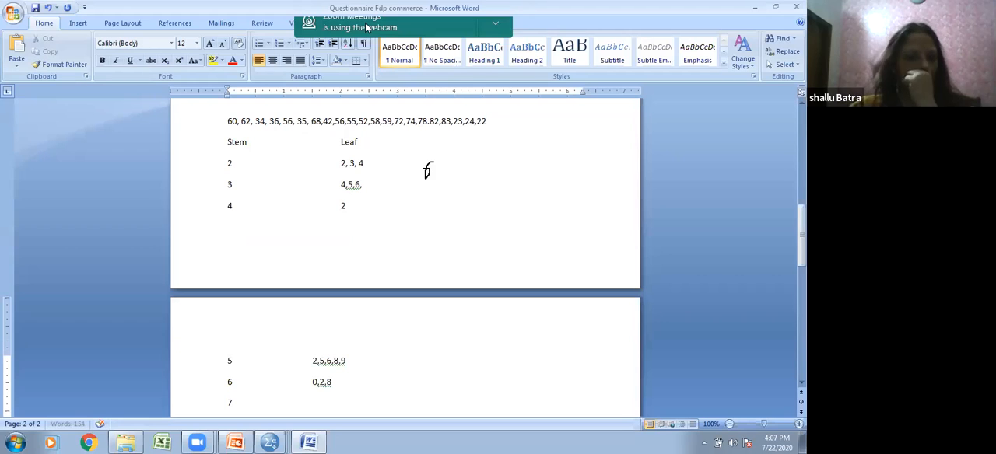
Step: Enter the leaves 2,4,8 beside stem 7
key(Tab)
key(Tab)
key(Tab)
text(2,4,8)
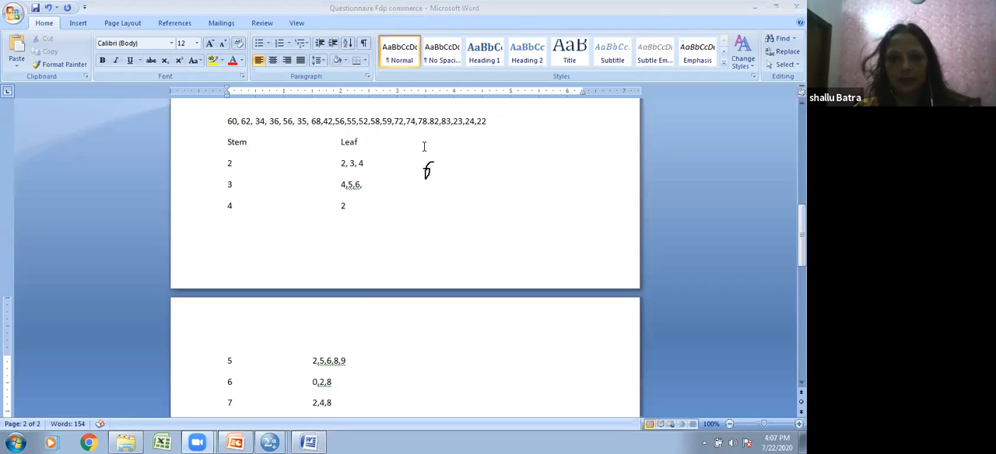
Step: Draw a freehand annotation curve along the ends of the leaf rows, from stem 2 down past stem 7
mouse_move(363, 155)
mouse_down()
mouse_move(373, 185)
mouse_move(356, 210)
mouse_up()
mouse_move(340, 297)
mouse_down()
mouse_move(360, 354)
mouse_move(335, 420)
mouse_up()
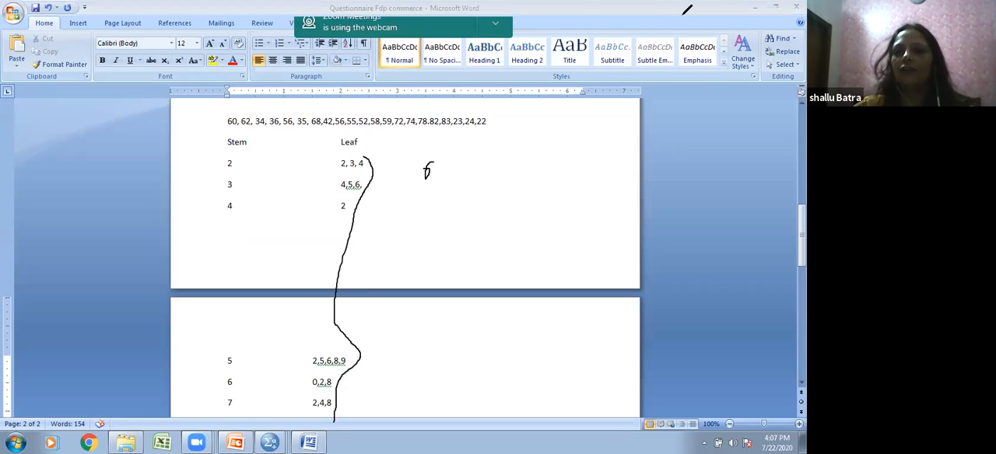
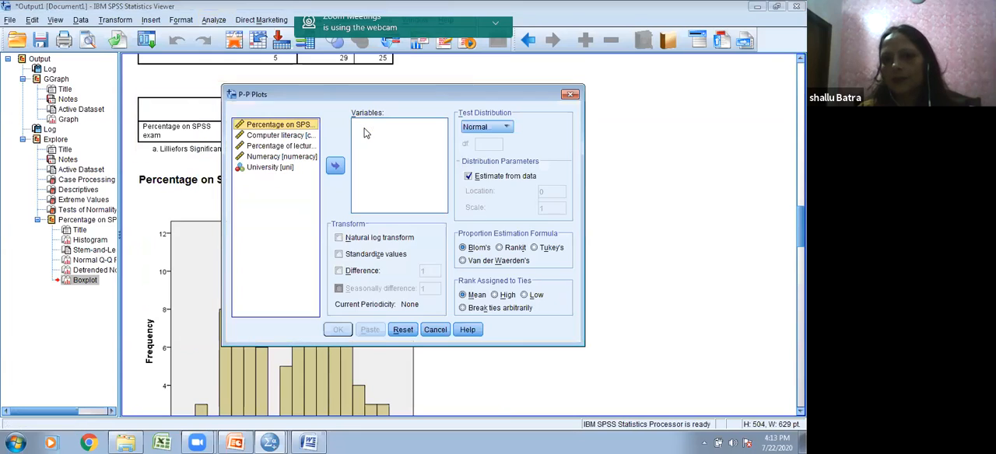
Step: Create a normal P-P plot of Percentage on SPSS exam using Blom's formula, with parameters estimated from data, and review the output
click(335, 166)
click(337, 330)
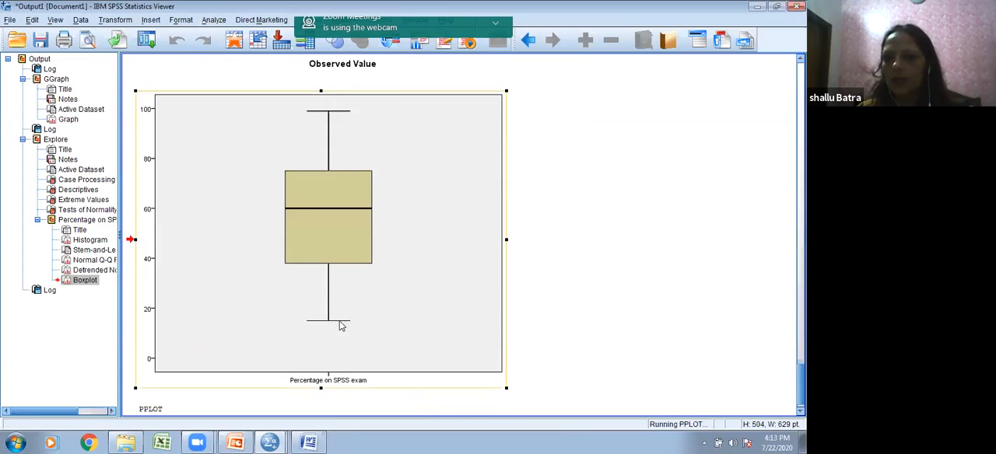
scroll(336, 178, down, 10)
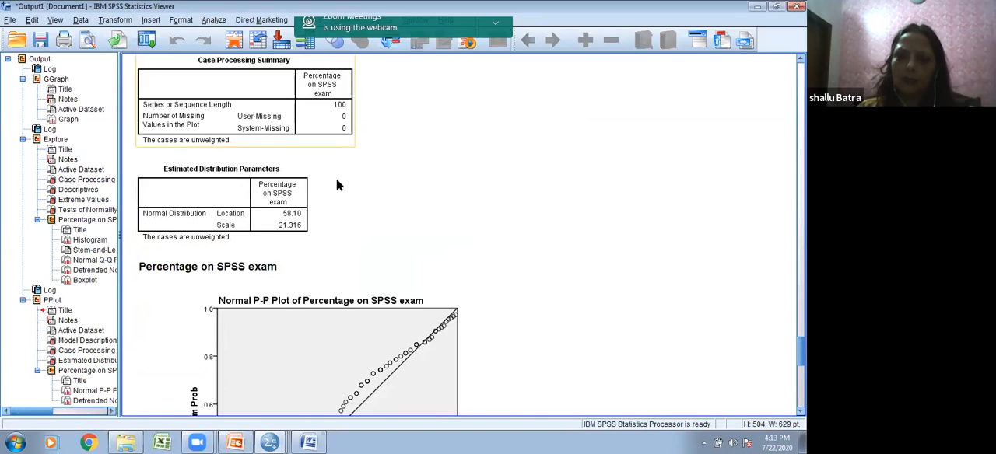
scroll(336, 221, down, 5)
scroll(338, 222, up, 5)
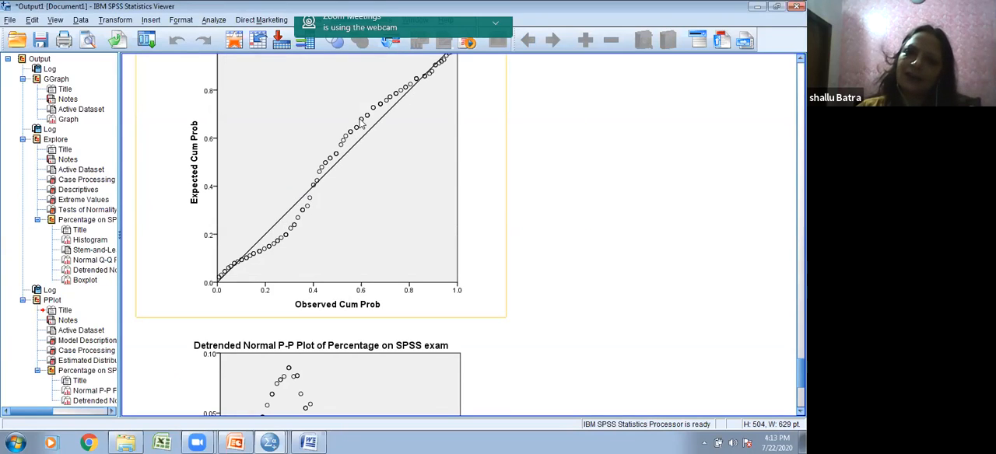
scroll(375, 187, down, 5)
scroll(382, 210, down, 2)
scroll(385, 216, up, 15)
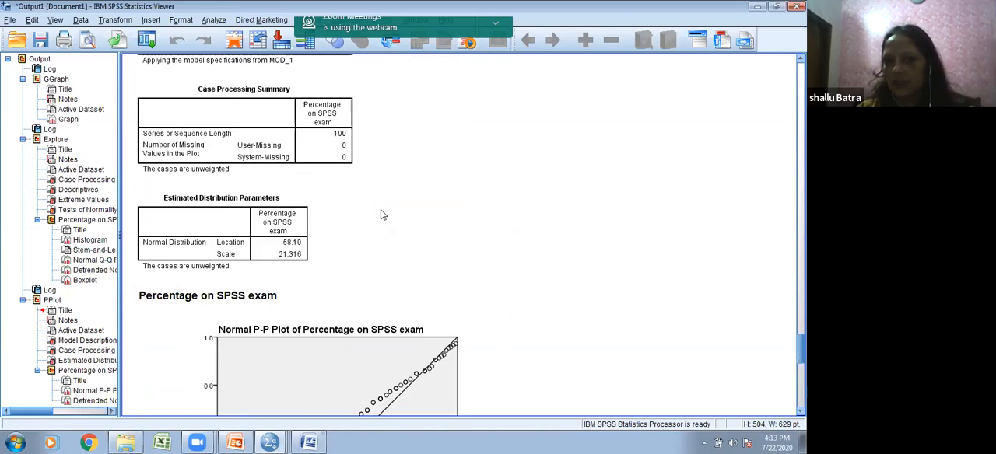
scroll(382, 206, up, 10)
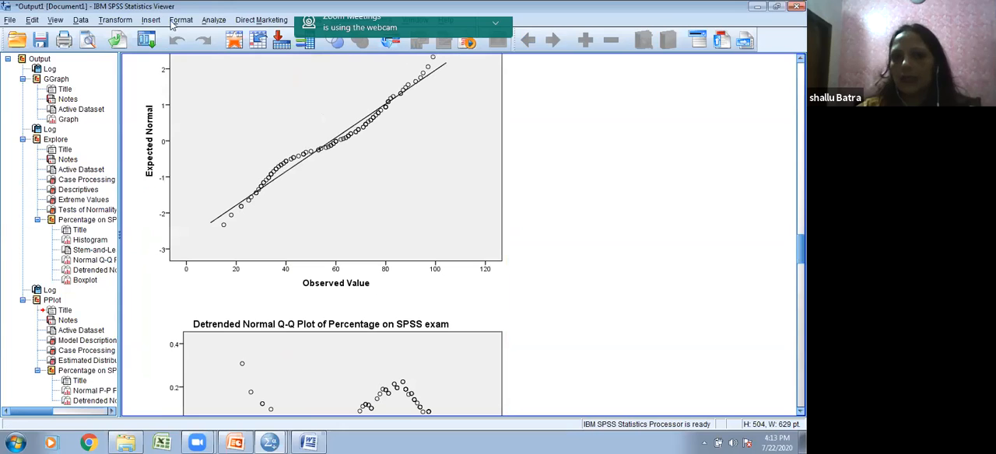
Step: Open the Explore analysis with Percentage on SPSS exam as the dependent variable
click(214, 20)
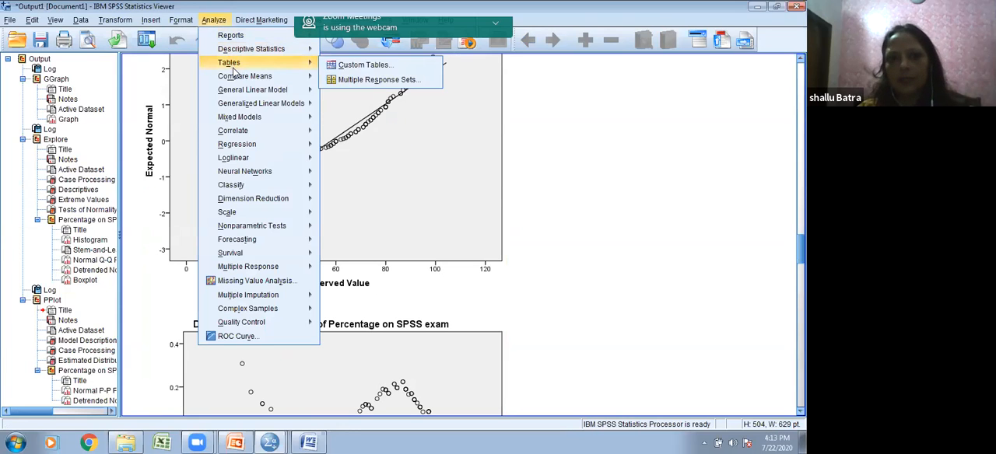
mouse_move(247, 52)
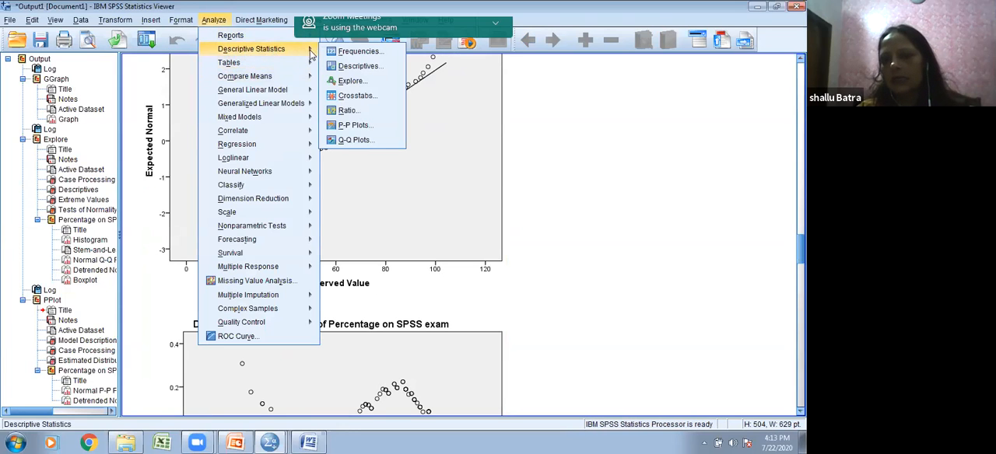
click(340, 82)
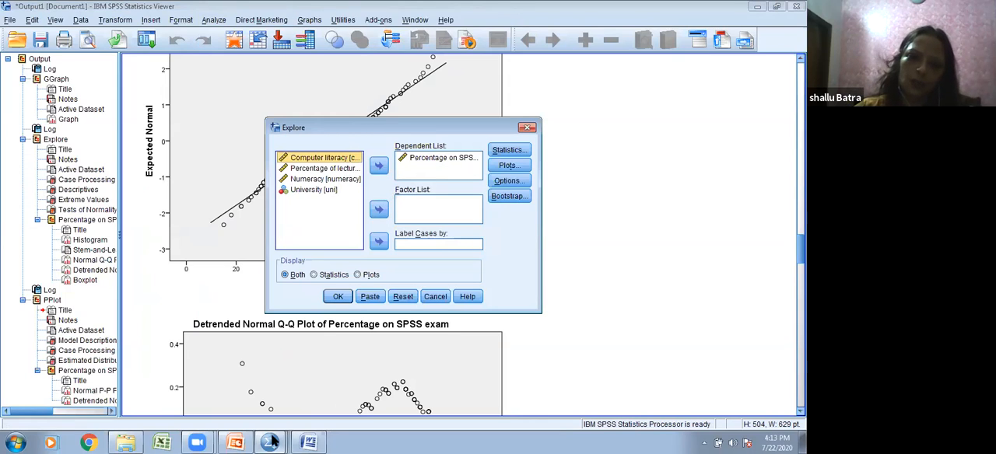
Step: Switch to the normality.sav dataset and examine the codes in the uni column across the cases
mouse_move(274, 442)
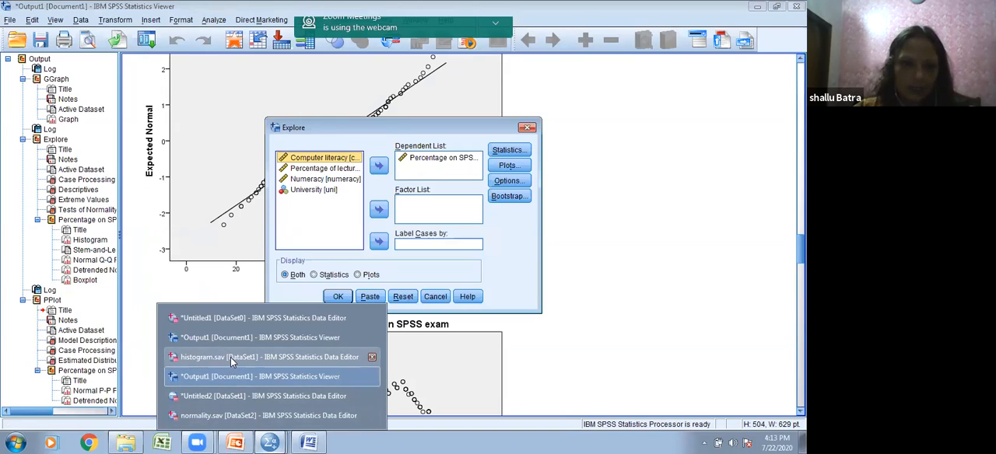
click(237, 415)
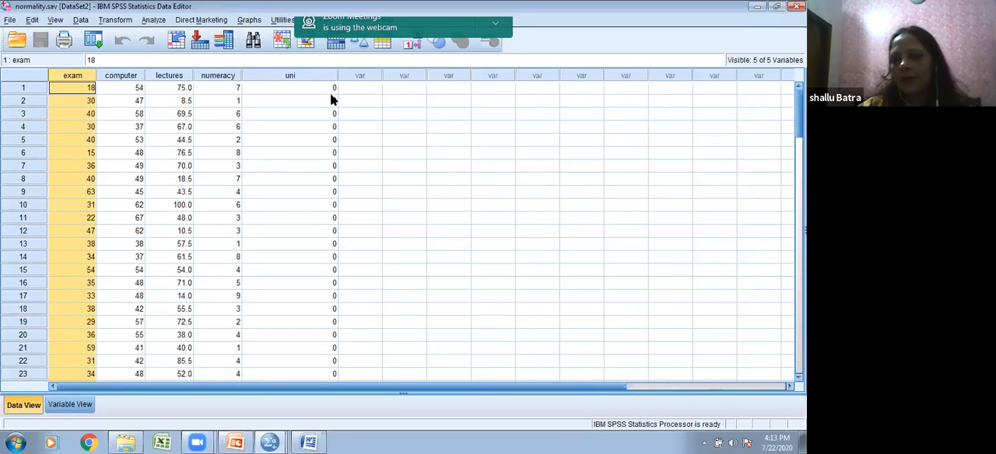
scroll(331, 116, down, 20)
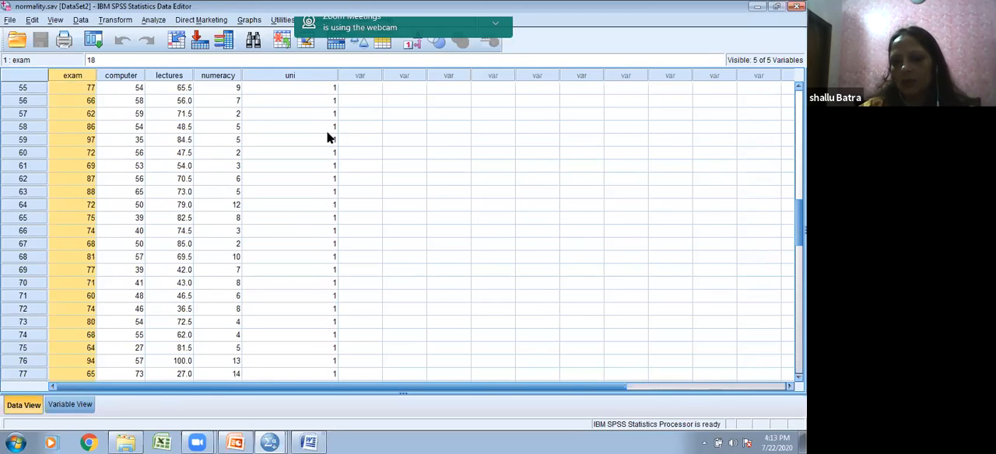
scroll(331, 138, down, 7)
scroll(331, 138, up, 12)
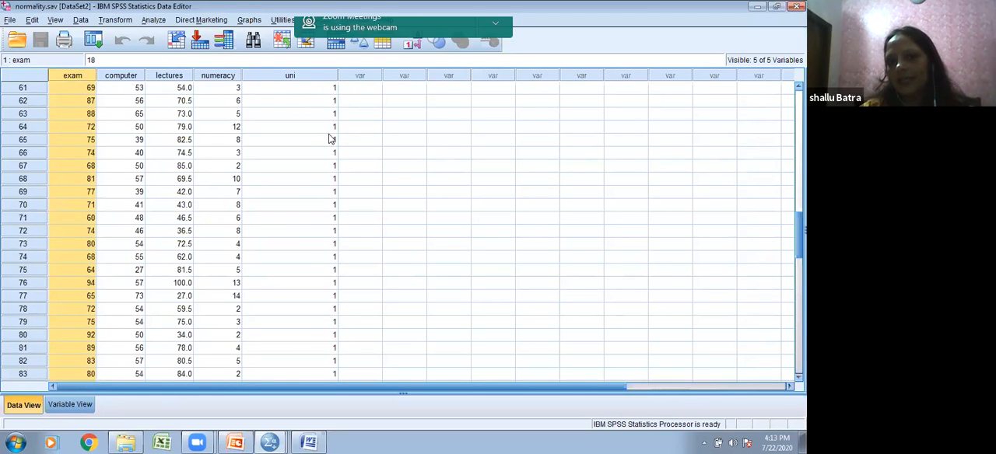
scroll(329, 138, up, 12)
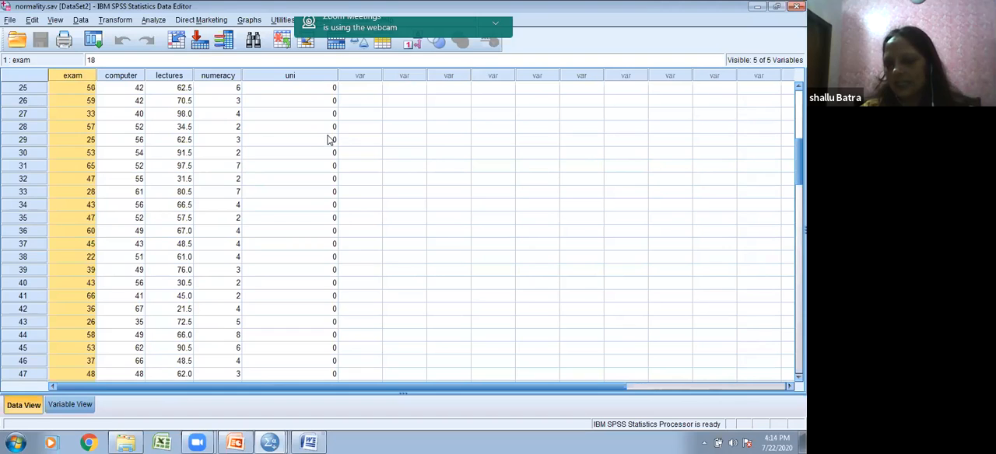
scroll(329, 140, up, 8)
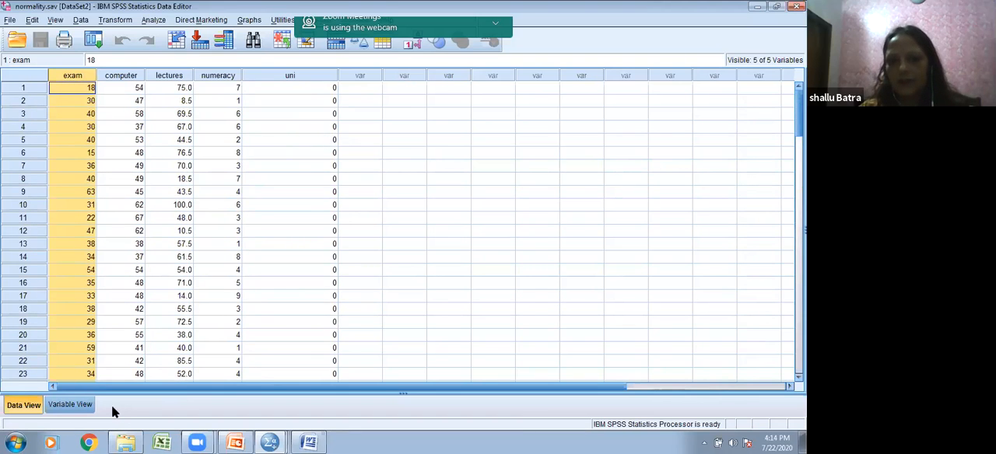
Step: Inspect the value labels defined for the uni variable, and return to the Explore settings in the output viewer
click(71, 405)
click(340, 127)
click(340, 126)
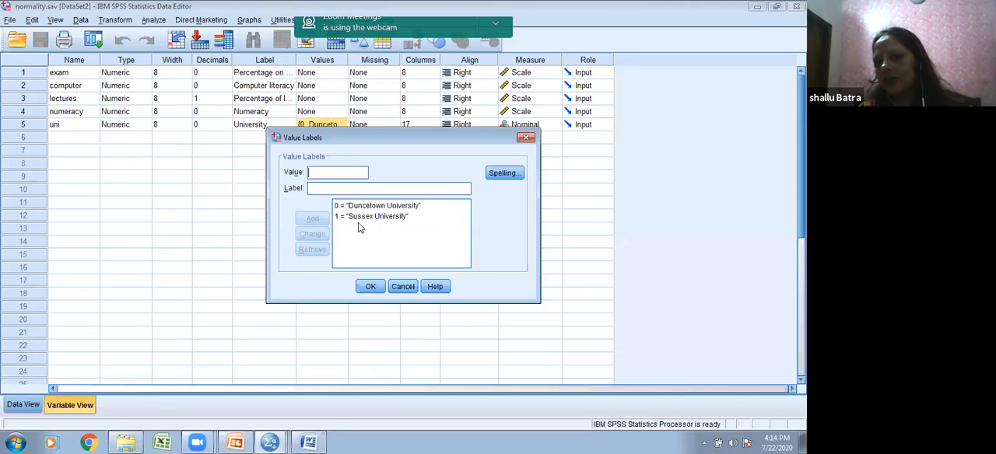
click(370, 287)
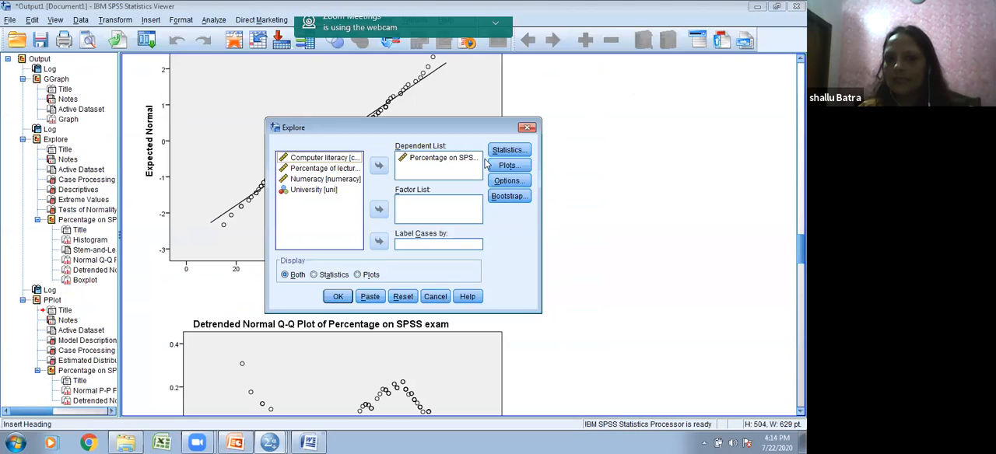
click(755, 8)
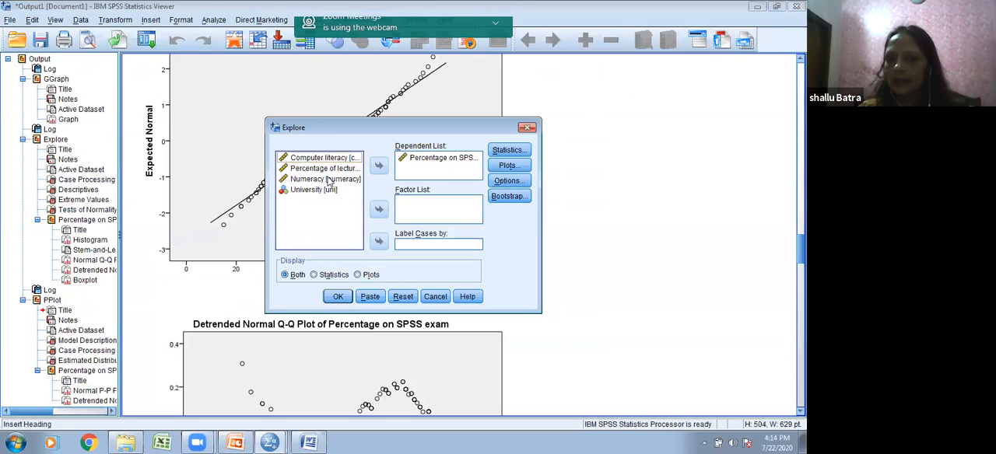
Step: Add University as the factor and run Explore on Percentage on SPSS exam
click(319, 190)
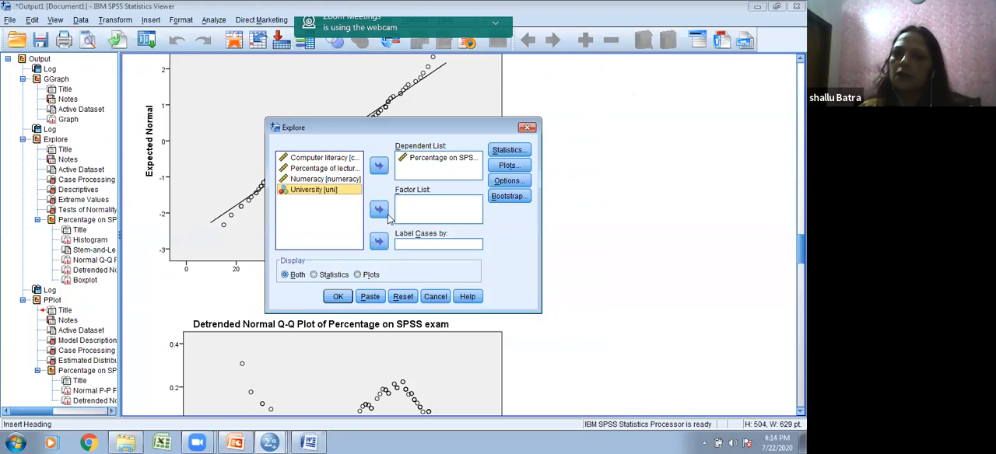
click(382, 211)
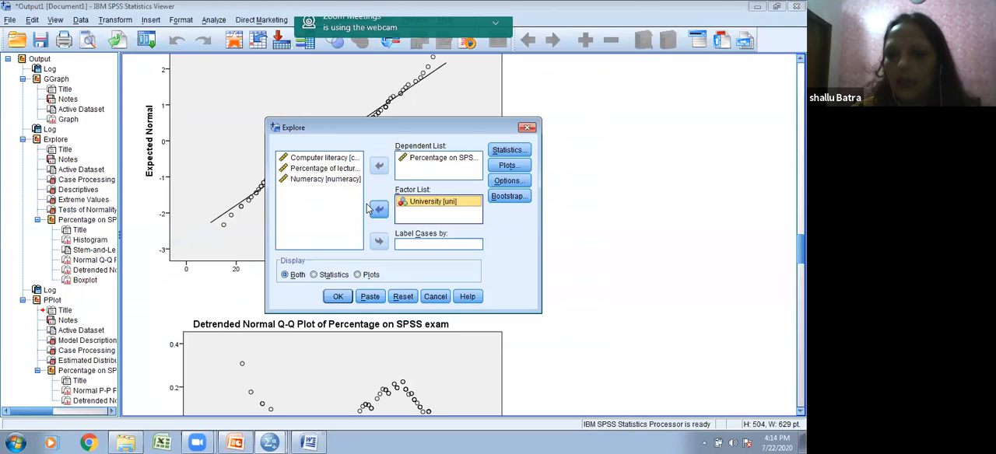
click(340, 298)
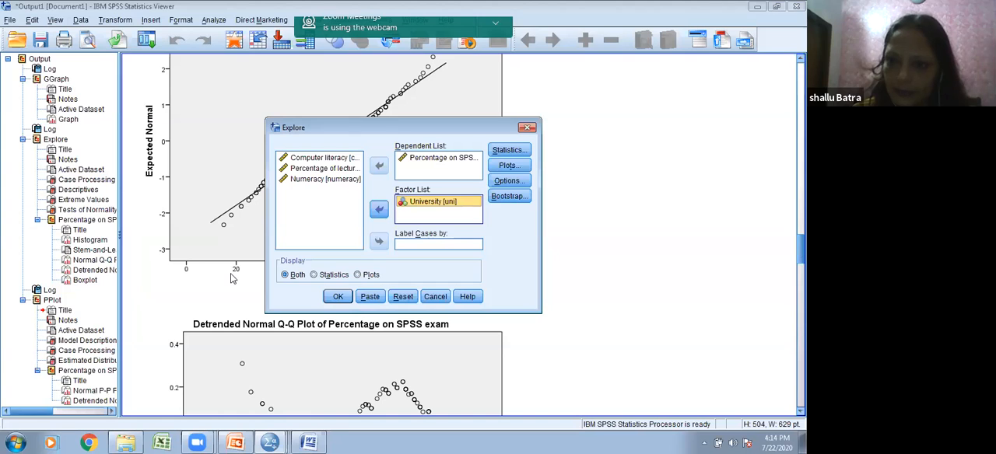
click(339, 296)
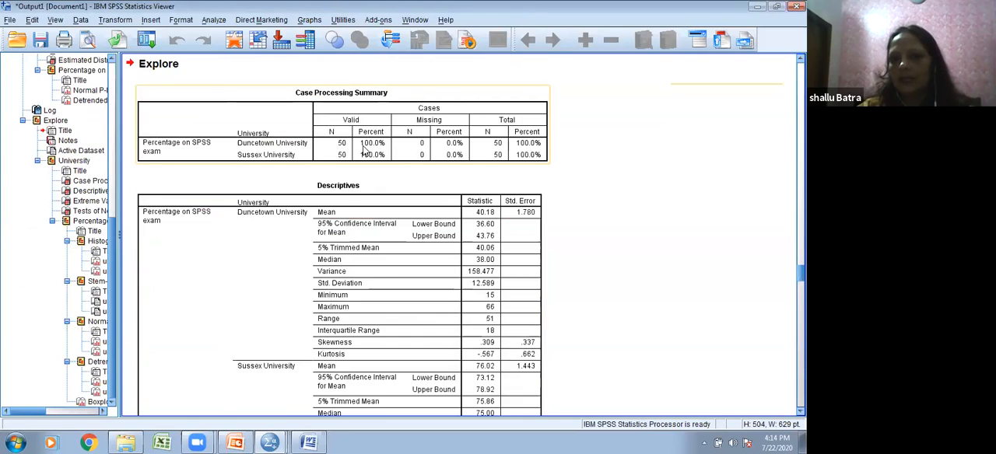
Step: Examine the Case Processing Summary and Descriptives by university, especially skewness and kurtosis for Duncetown University
scroll(362, 150, down, 4)
scroll(362, 150, up, 3)
click(370, 158)
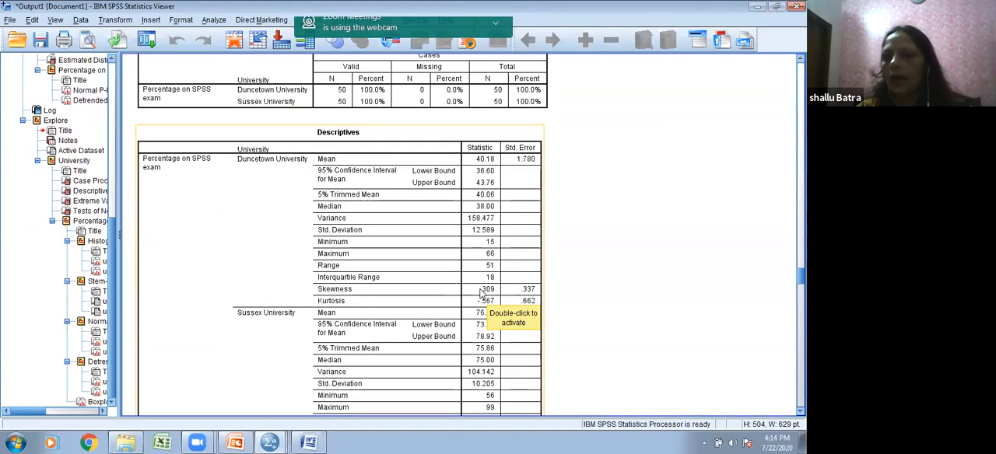
click(128, 218)
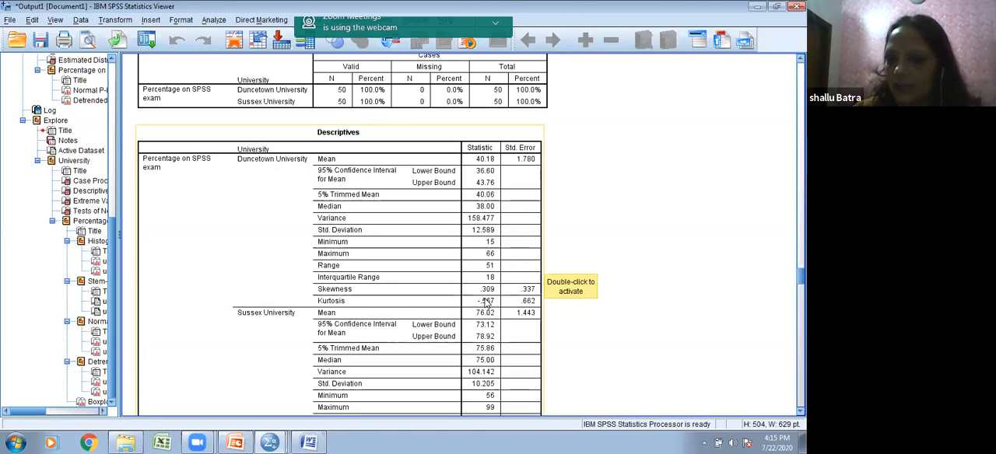
scroll(483, 299, up, 2)
scroll(483, 299, down, 2)
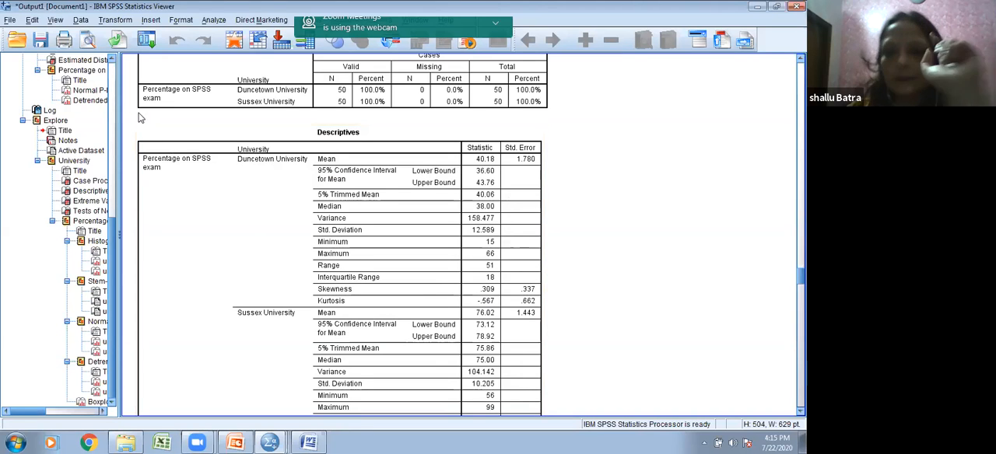
Step: Go back to the earlier ungrouped Explore output and review its descriptives, Tests of Normality and plots for comparison
scroll(136, 118, up, 20)
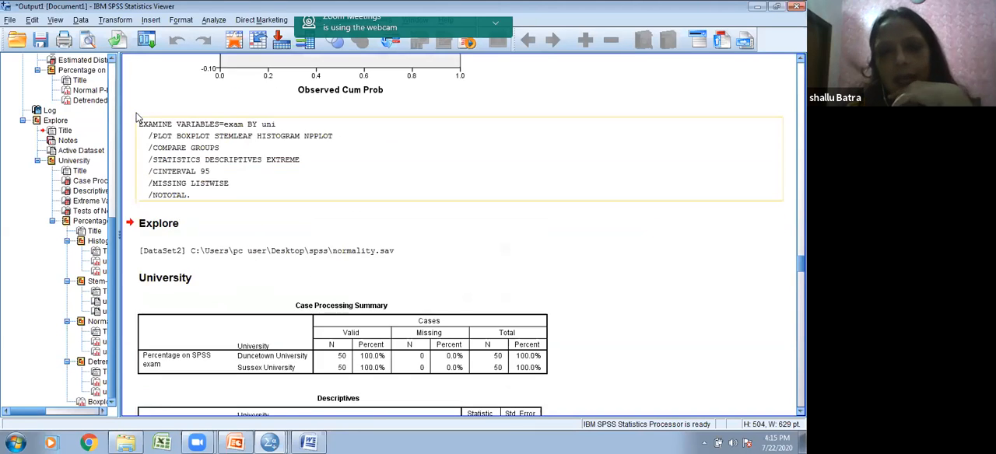
scroll(139, 93, up, 20)
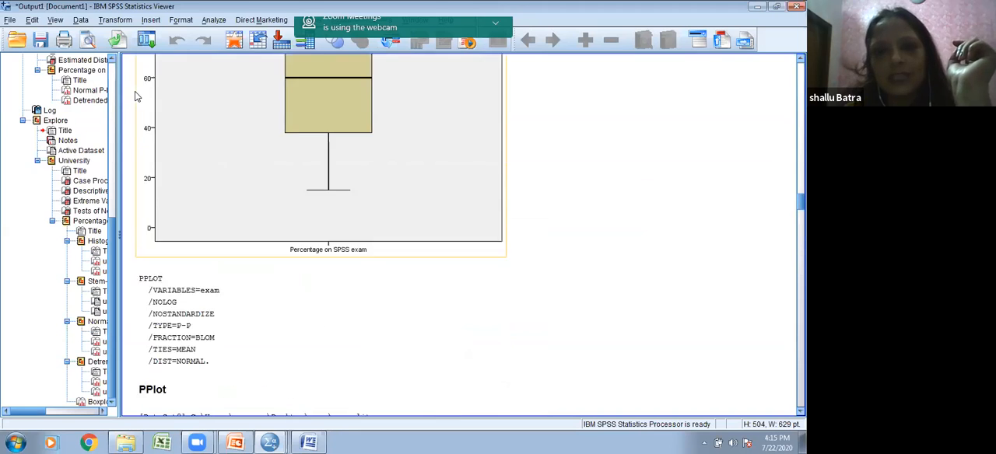
scroll(140, 79, up, 8)
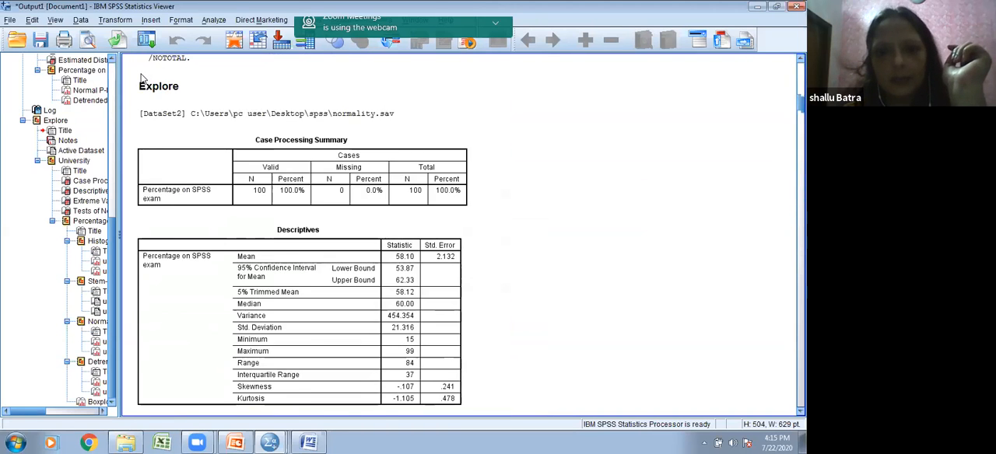
scroll(441, 187, down, 7)
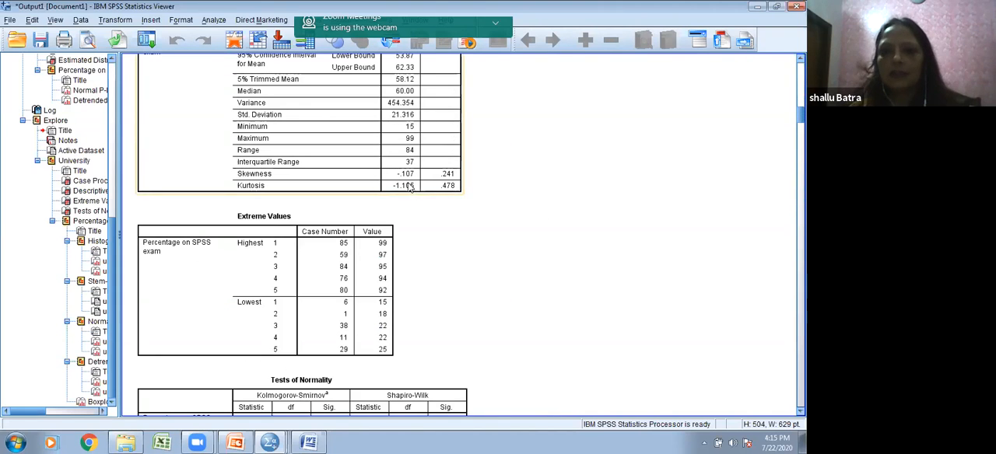
scroll(459, 185, down, 20)
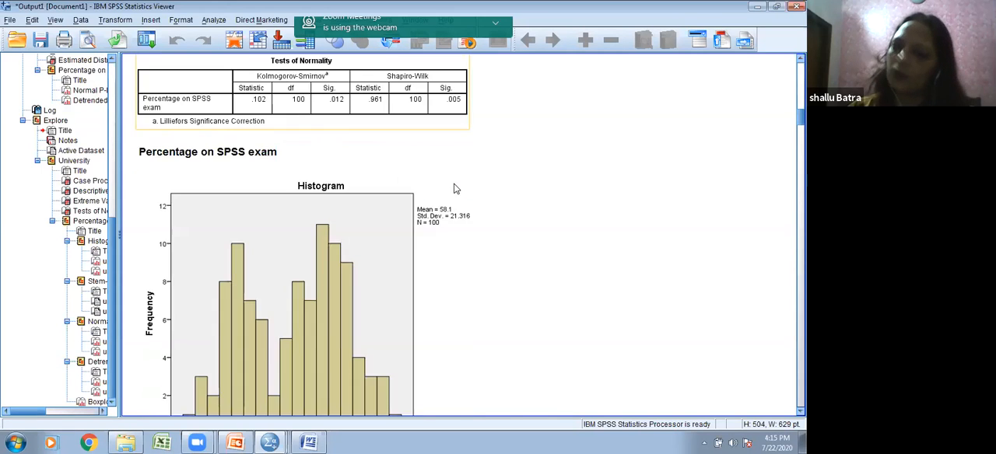
scroll(415, 166, down, 5)
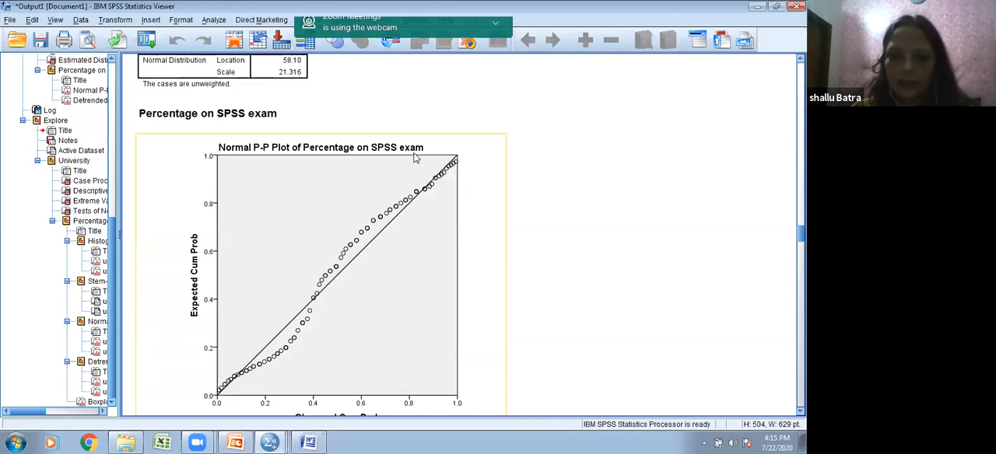
Step: Check the Sussex University skewness and kurtosis and the Tests of Normality table split by university
scroll(415, 166, up, 20)
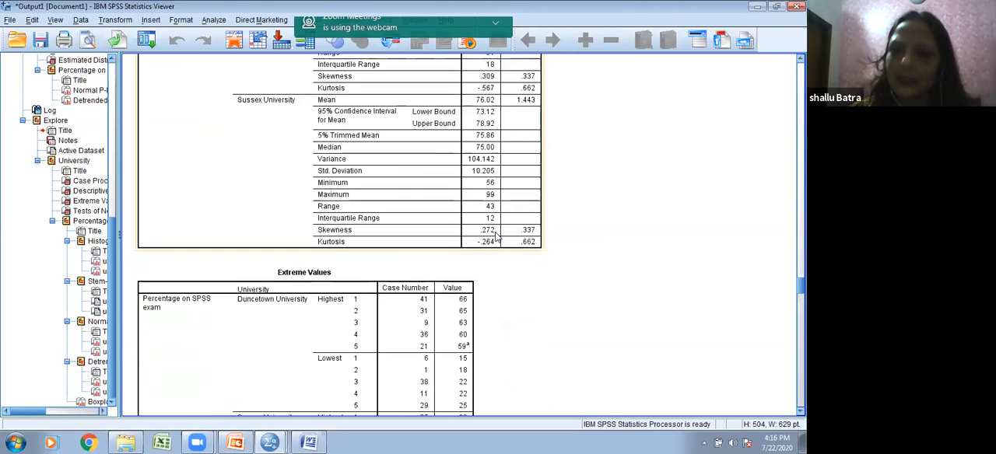
scroll(490, 241, down, 5)
scroll(486, 263, down, 4)
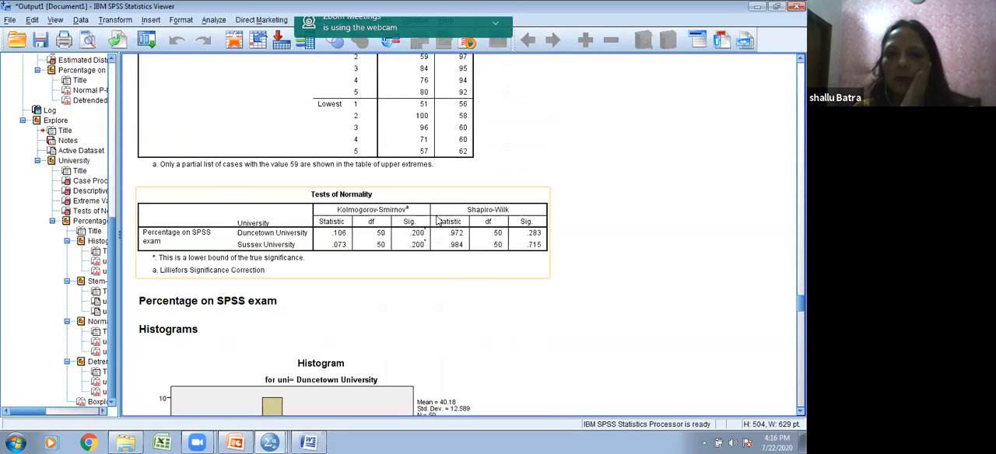
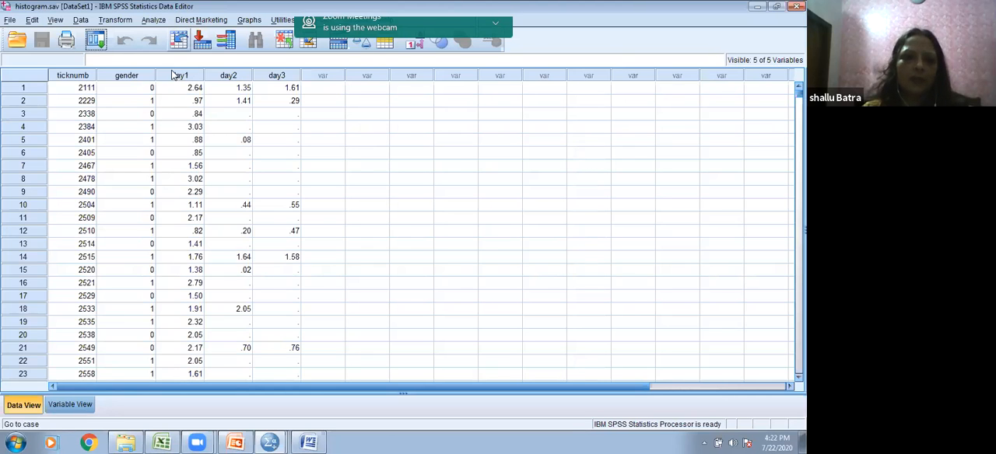
Step: Introduce an outlier in histogram.sav by changing the day1 value of case 188 to 11.60
scroll(170, 93, down, 15)
scroll(169, 89, down, 17)
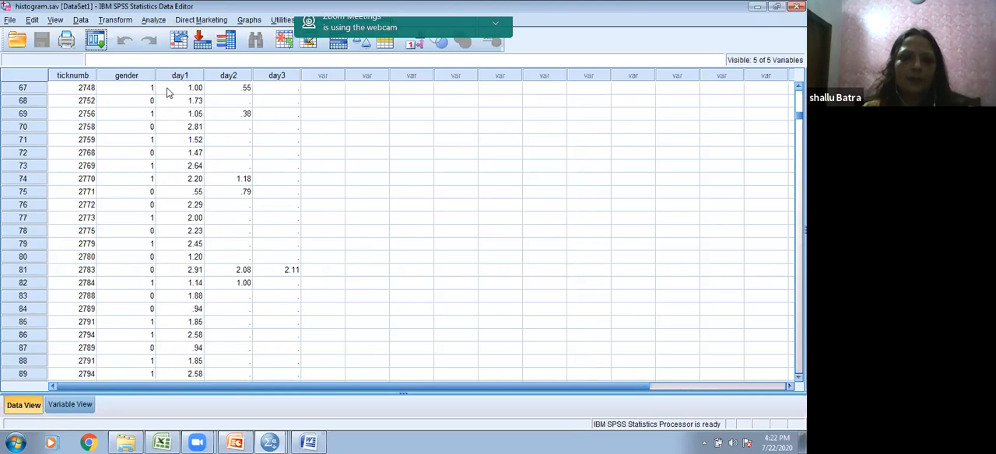
scroll(176, 78, down, 20)
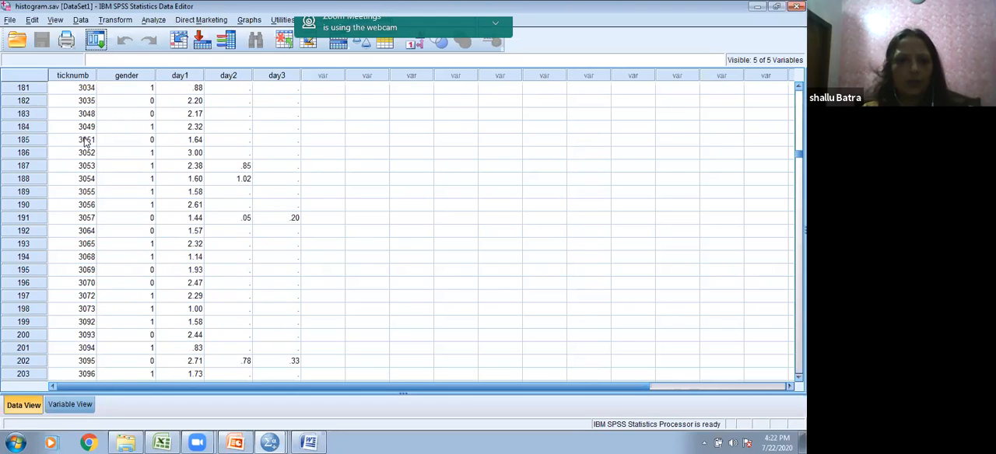
click(85, 141)
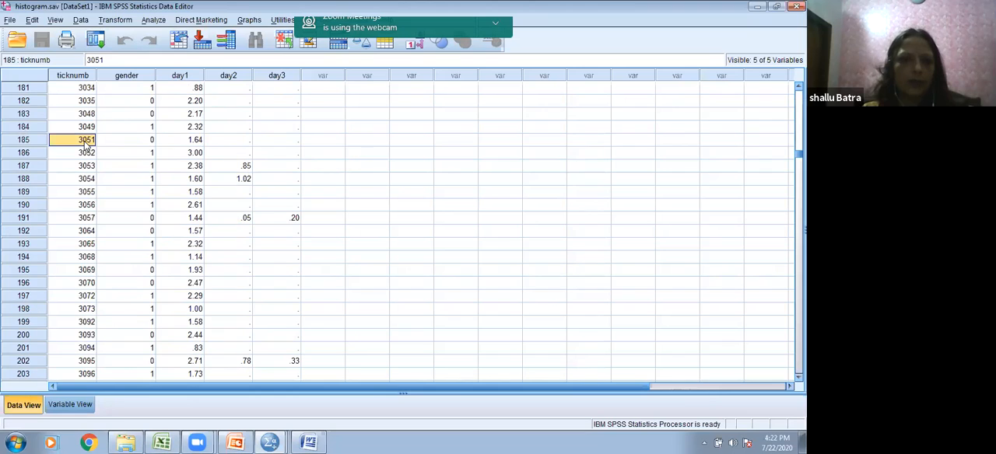
scroll(153, 138, down, 1)
click(196, 142)
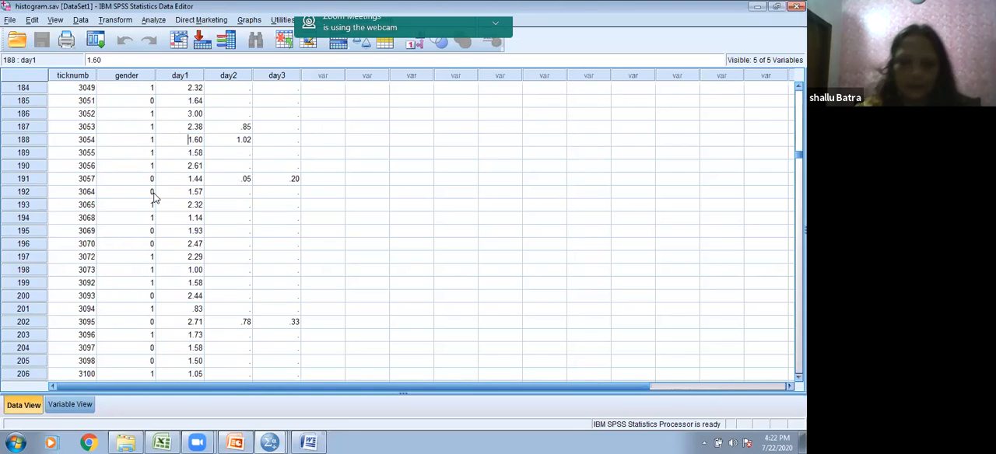
scroll(248, 199, down, 12)
scroll(248, 201, down, 4)
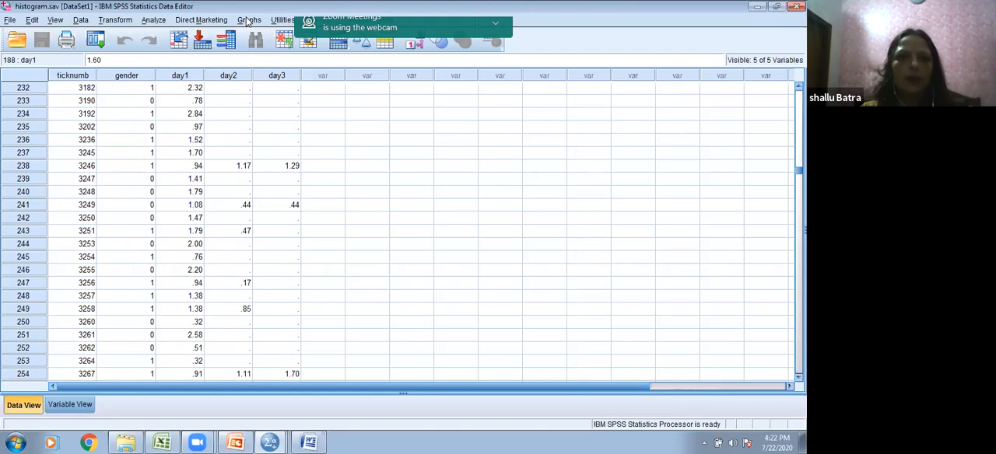
Step: Set up an Explore analysis with Hygiene (Day 1 of Download Festival) as the dependent variable
click(164, 20)
mouse_move(152, 21)
mouse_move(167, 49)
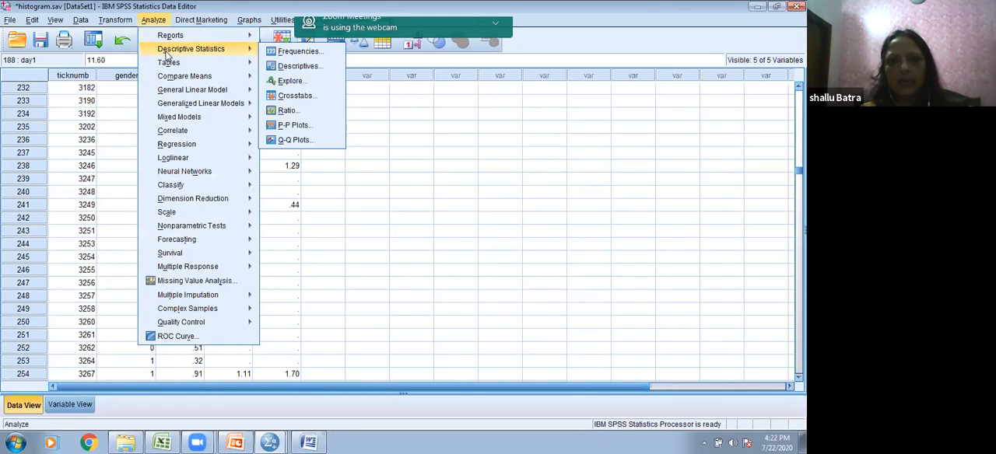
click(274, 82)
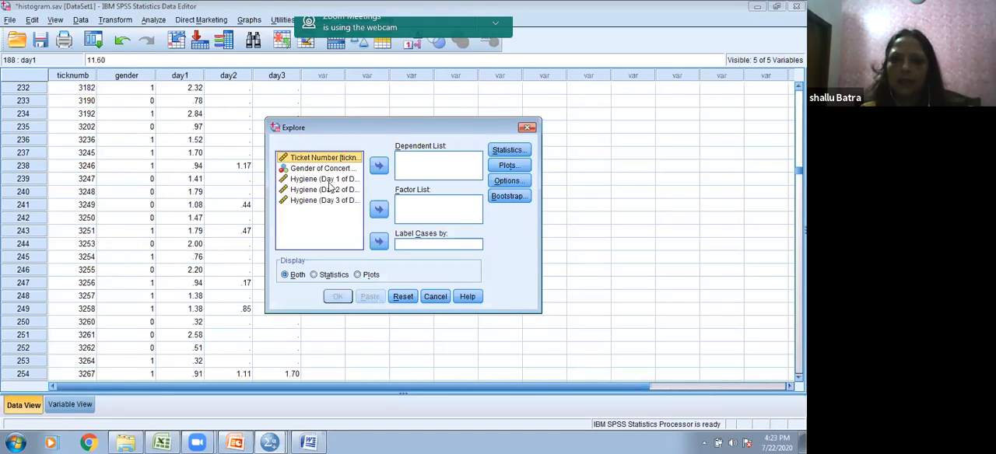
click(327, 180)
click(382, 167)
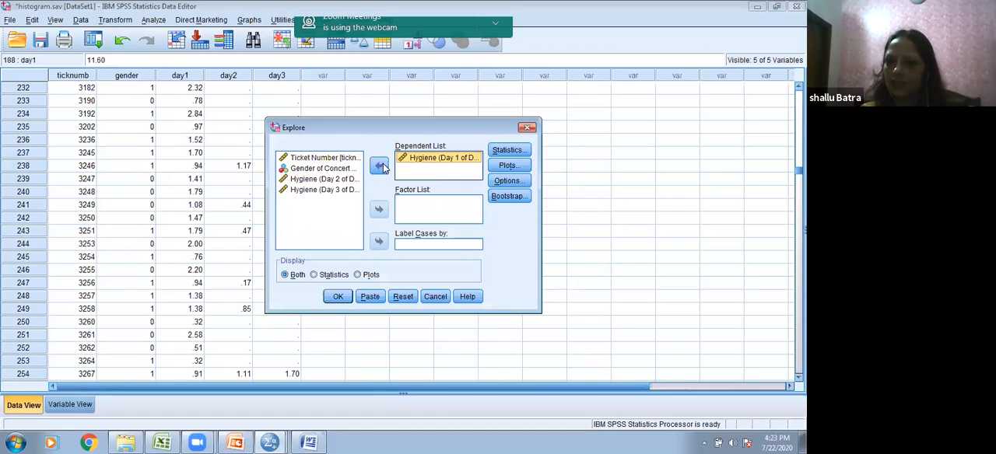
Step: Include normality plots with tests and outlier statistics in the Explore analysis
click(507, 165)
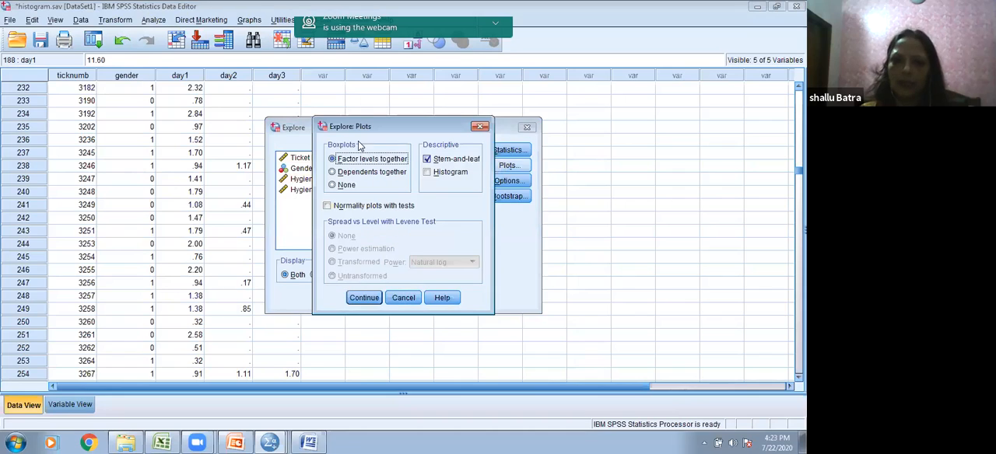
click(328, 205)
click(363, 297)
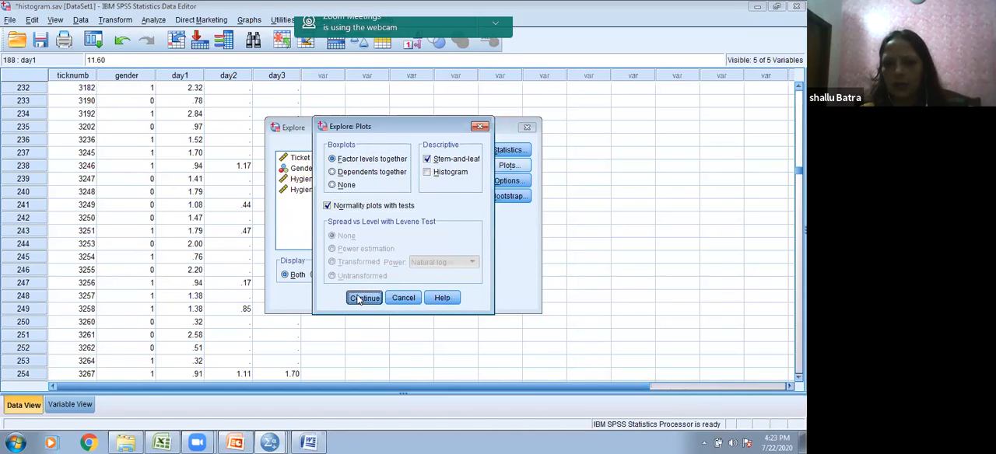
click(507, 150)
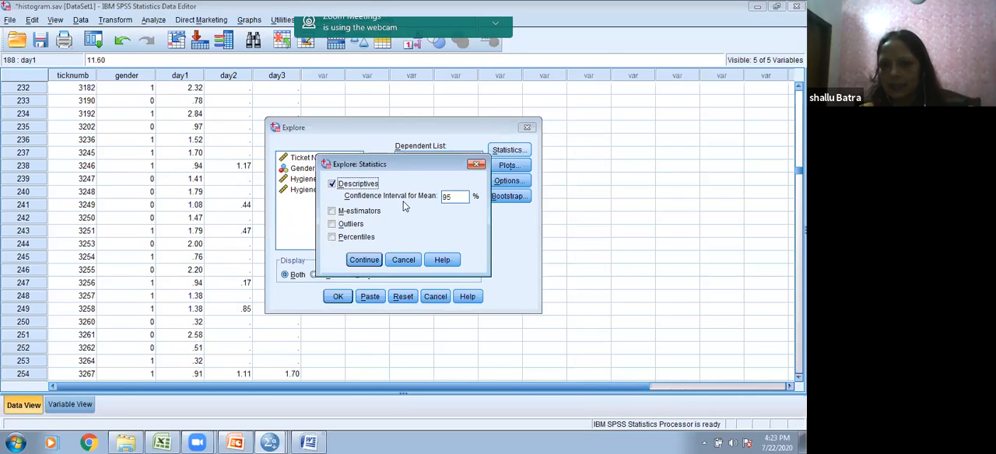
click(331, 224)
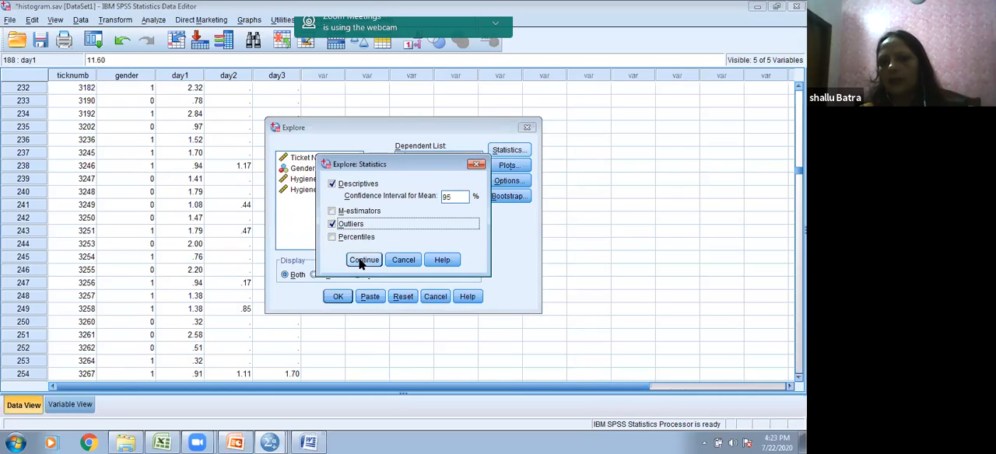
click(363, 260)
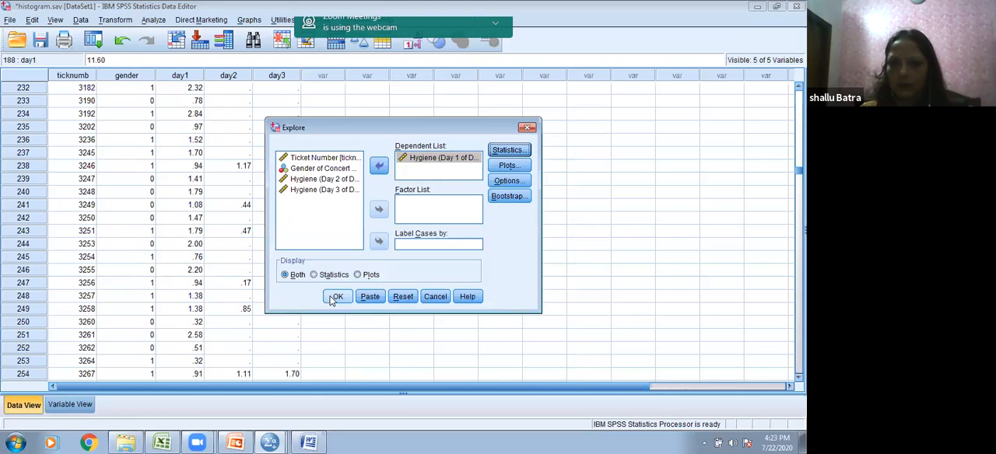
Step: Add a histogram to the Explore plots and run the analysis
click(508, 167)
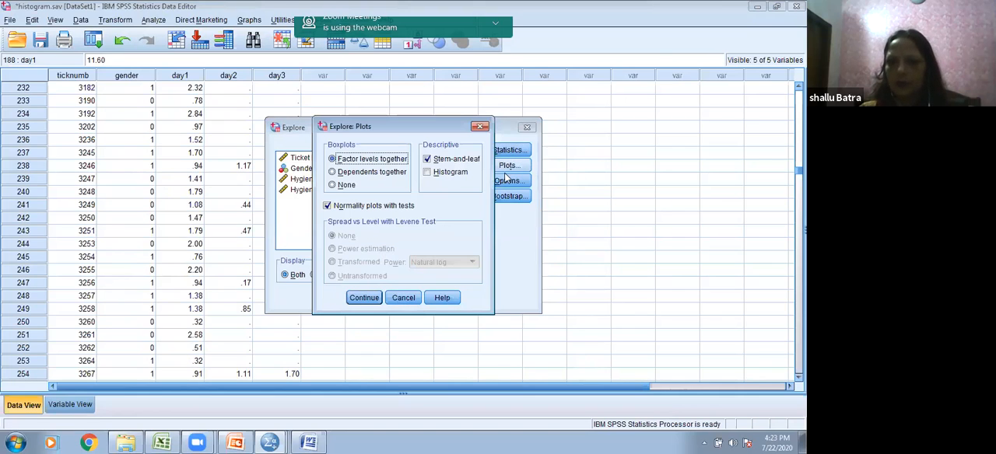
click(427, 172)
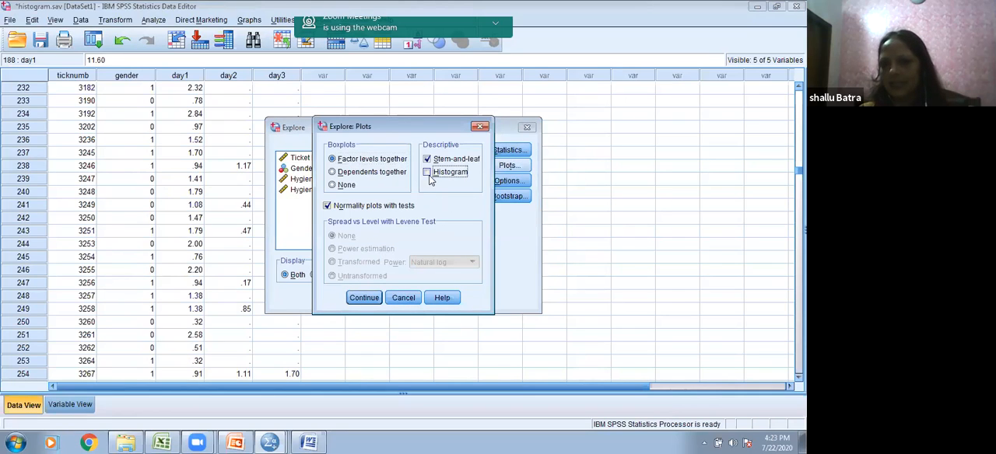
click(362, 299)
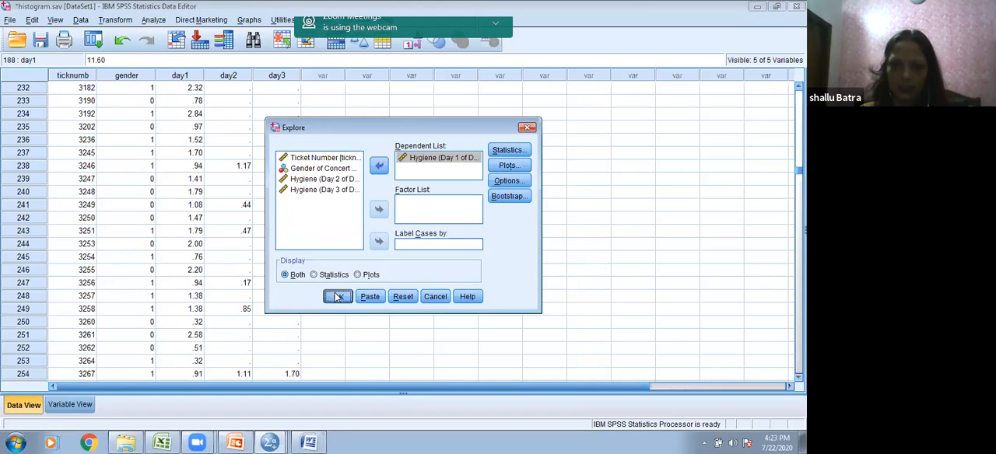
click(336, 297)
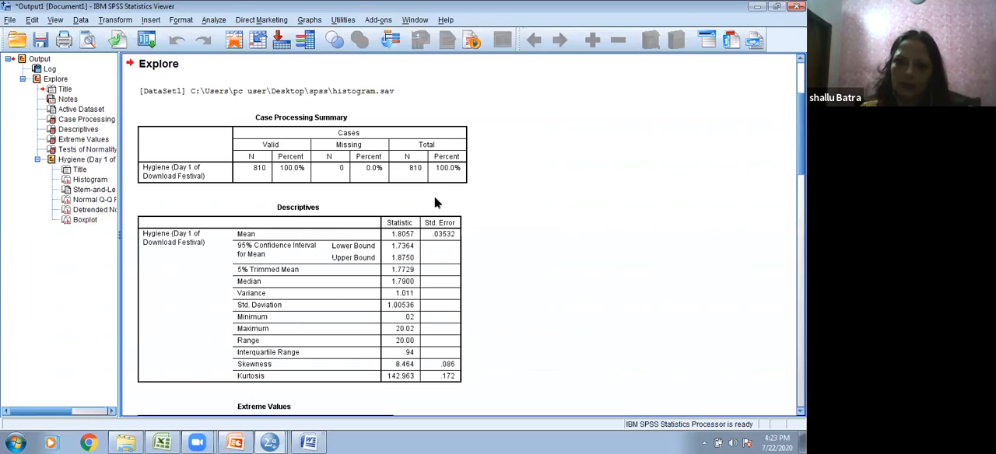
Step: Examine the Tests of Normality, stem-and-leaf plot, Q-Q plots and boxplot of Day 1 hygiene for outlying cases
scroll(482, 238, down, 10)
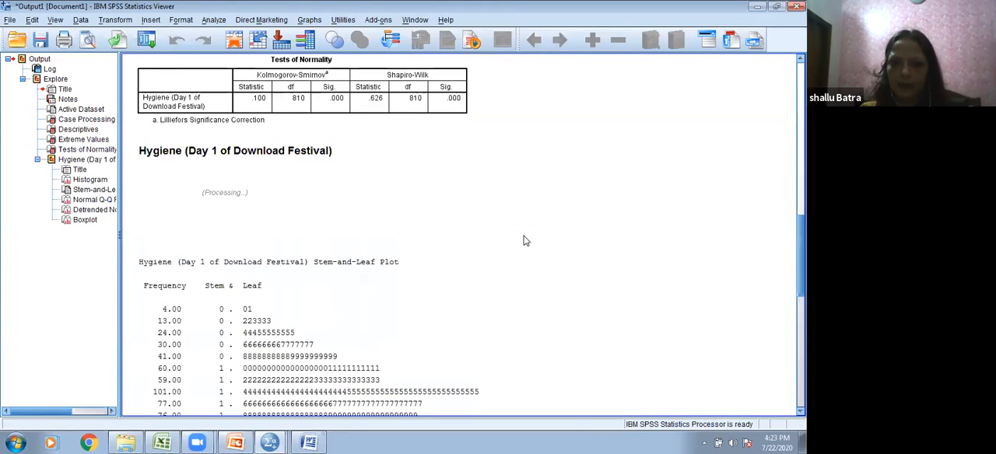
scroll(525, 241, down, 5)
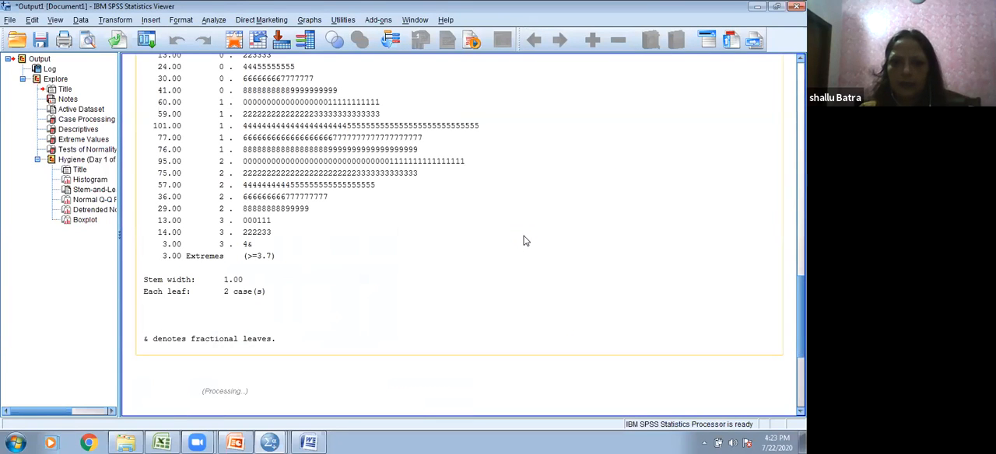
scroll(523, 240, down, 5)
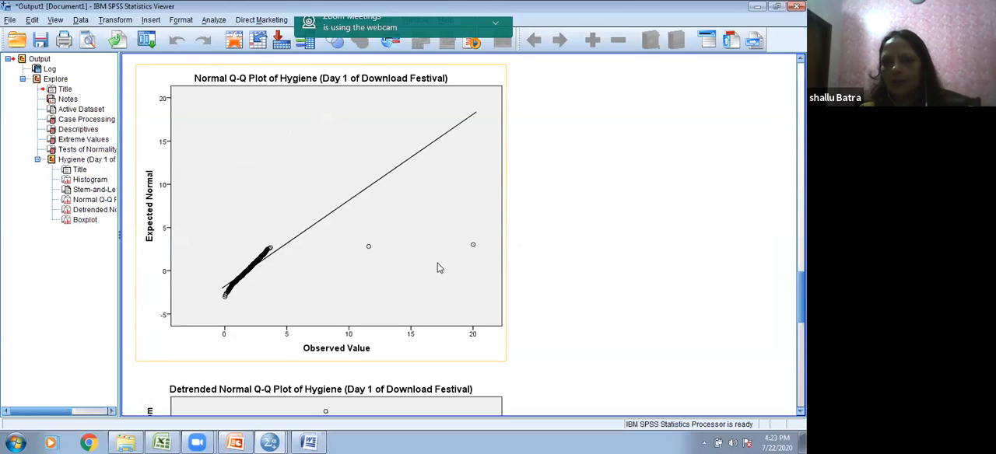
scroll(460, 261, down, 10)
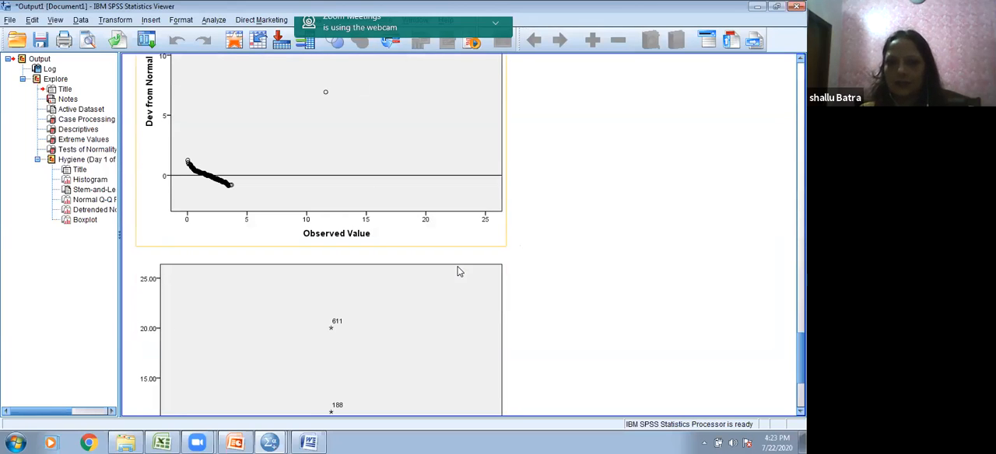
scroll(459, 271, down, 3)
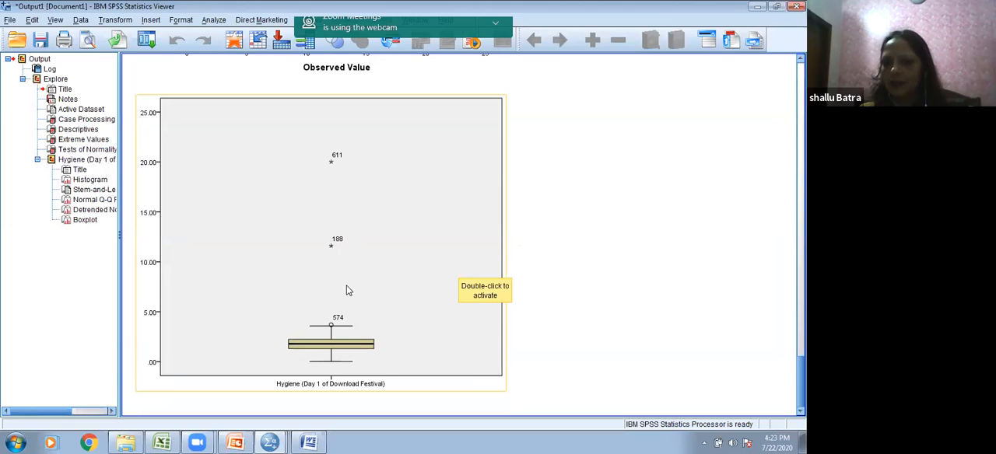
scroll(357, 283, up, 2)
scroll(358, 283, down, 2)
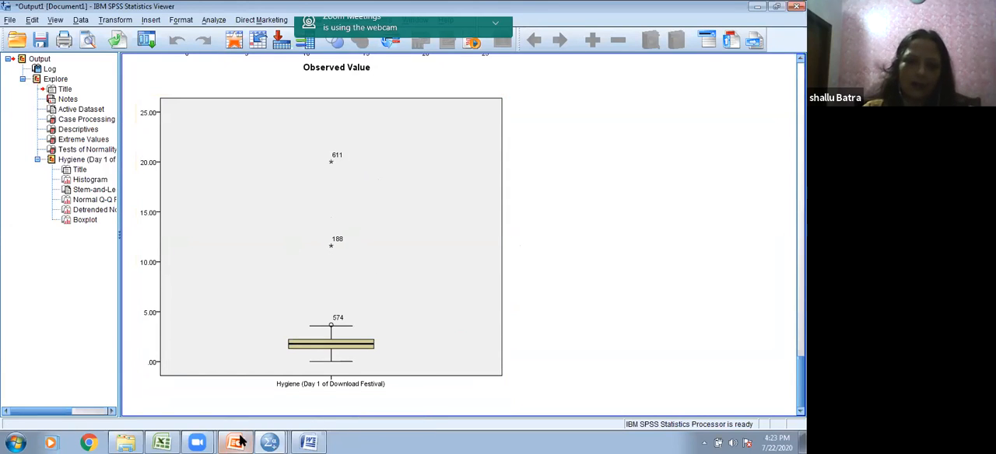
Step: Return to the histogram.sav data and set day1 to 4.79 for case 243 and 6.00 for case 244
click(268, 442)
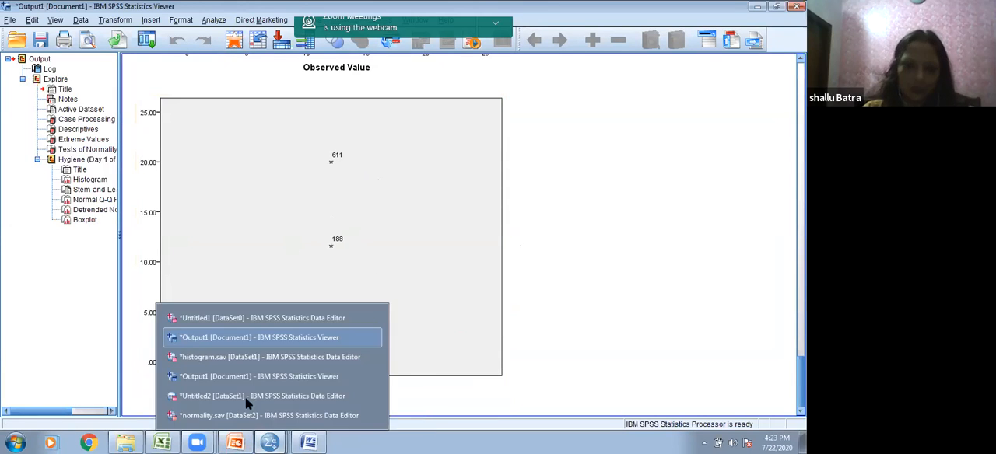
click(241, 357)
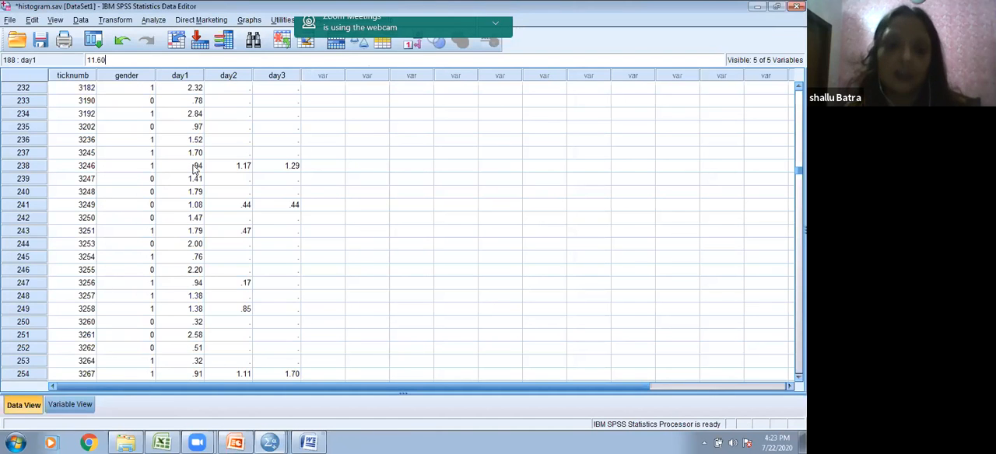
click(189, 232)
click(189, 233)
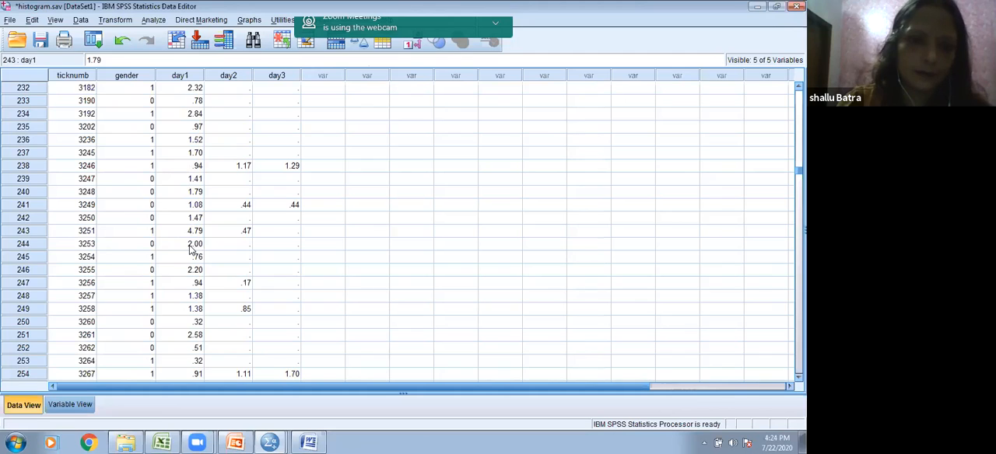
click(190, 246)
double_click(191, 246)
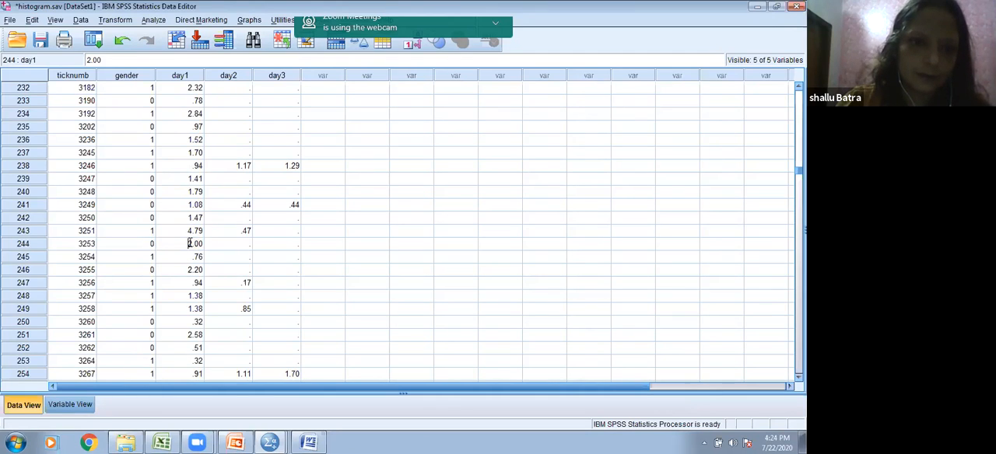
text(6)
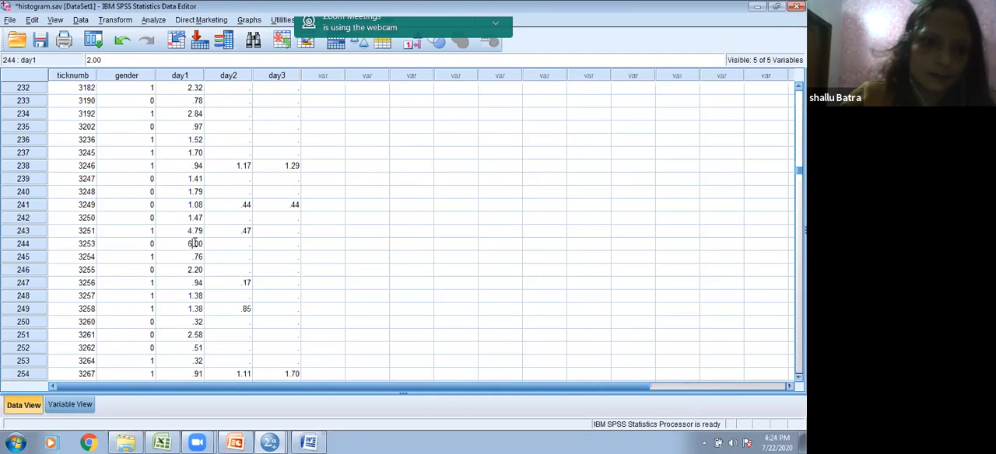
Step: Set the day1 value of case 246 to 7.20
click(190, 271)
double_click(190, 270)
key(BackSpace)
text(7)
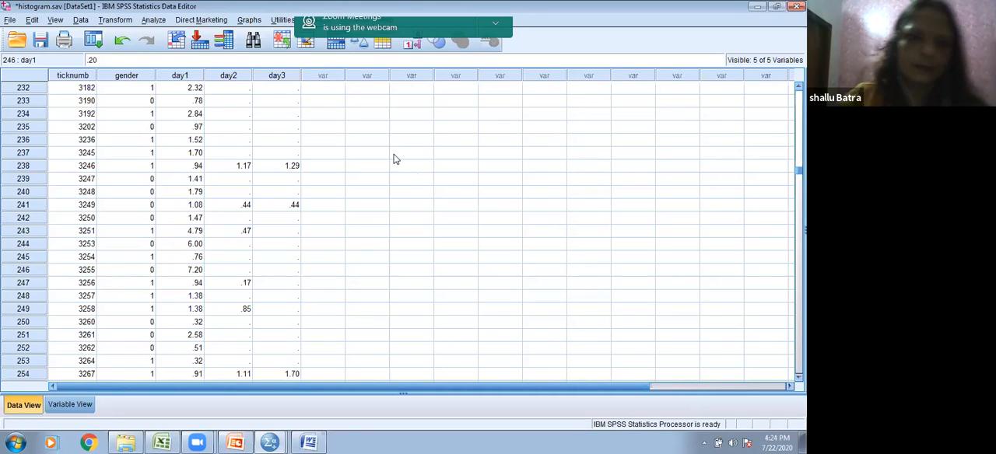
click(425, 151)
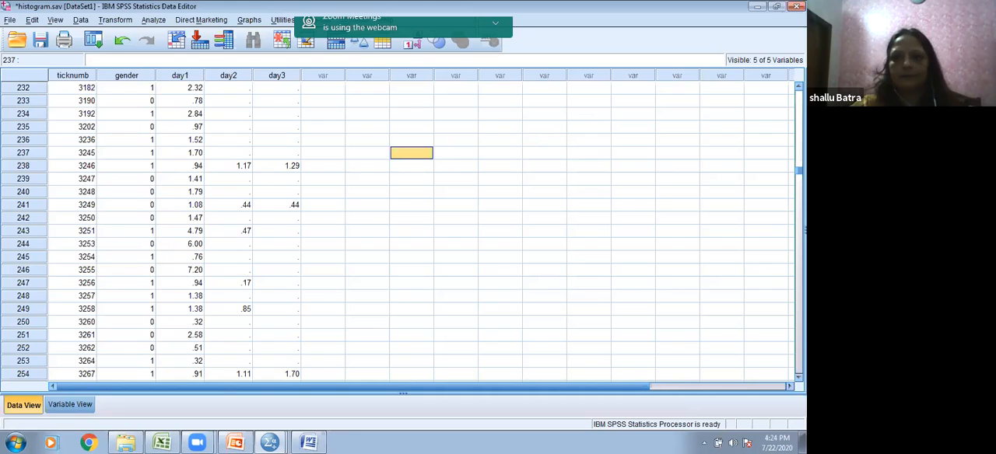
Step: Rerun Explore on Hygiene (Day 1 of Download Festival), keeping descriptives and outliers, to update the boxplot
click(159, 21)
mouse_move(243, 54)
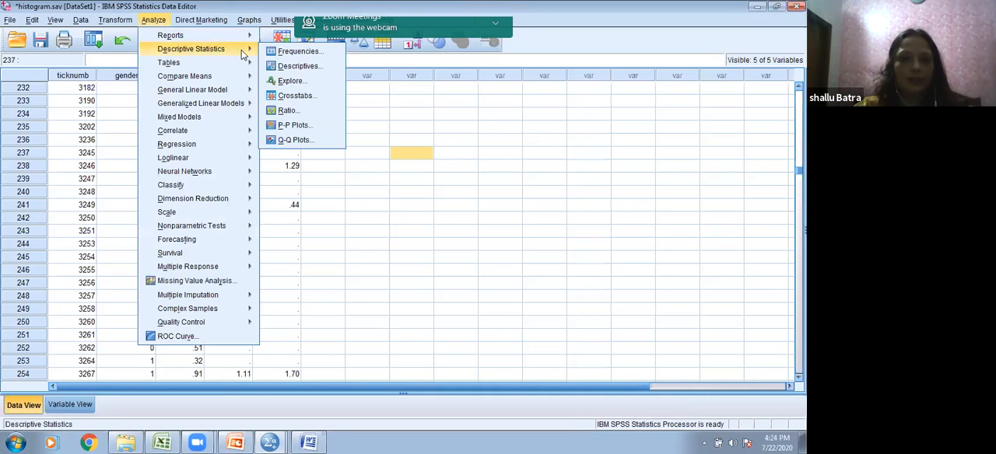
click(285, 83)
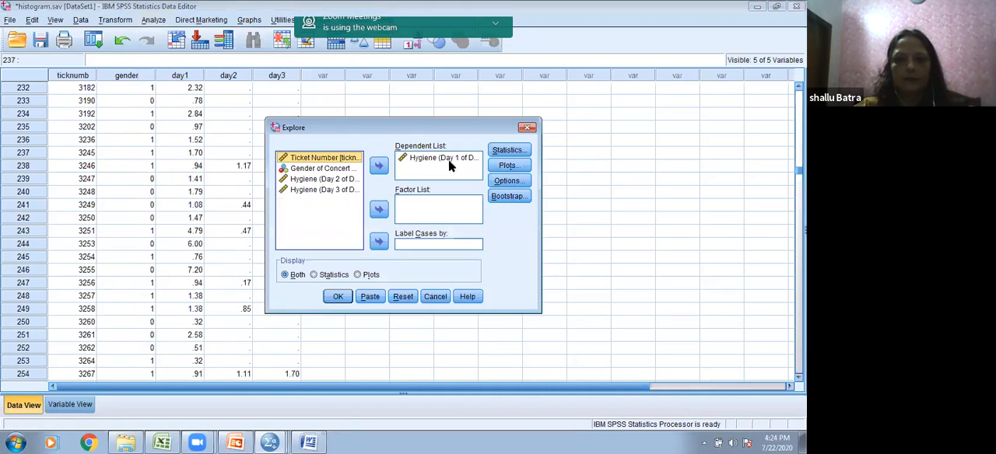
click(508, 150)
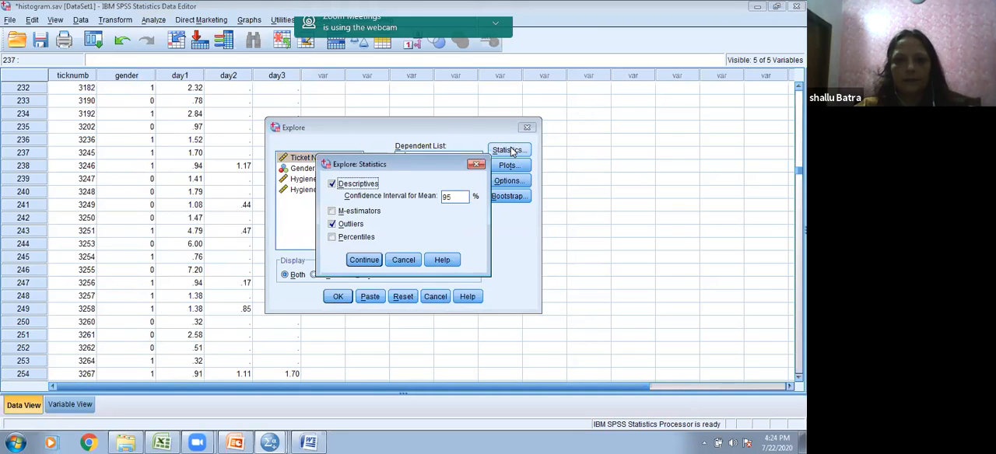
click(376, 265)
click(336, 297)
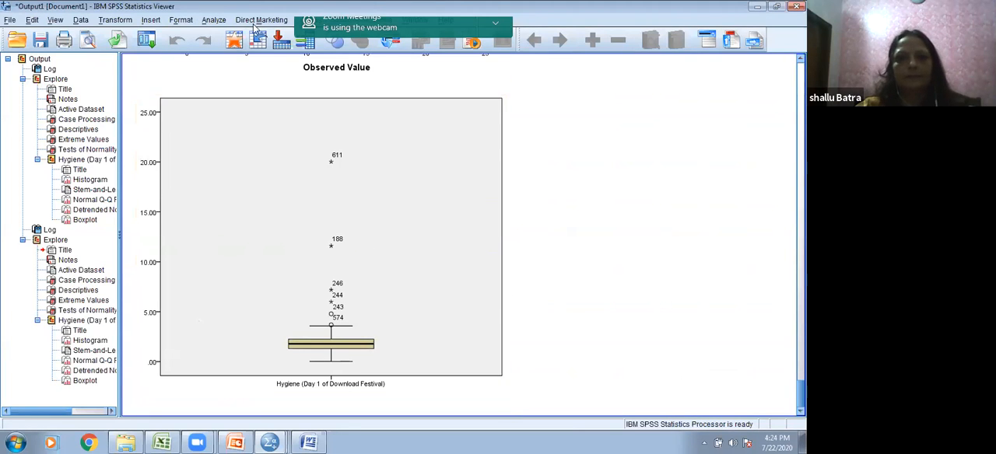
Step: Run Explore again on Hygiene (Day 1 of Download Festival) with descriptives, outliers, stem-and-leaf, histogram and normality plots with tests
click(213, 21)
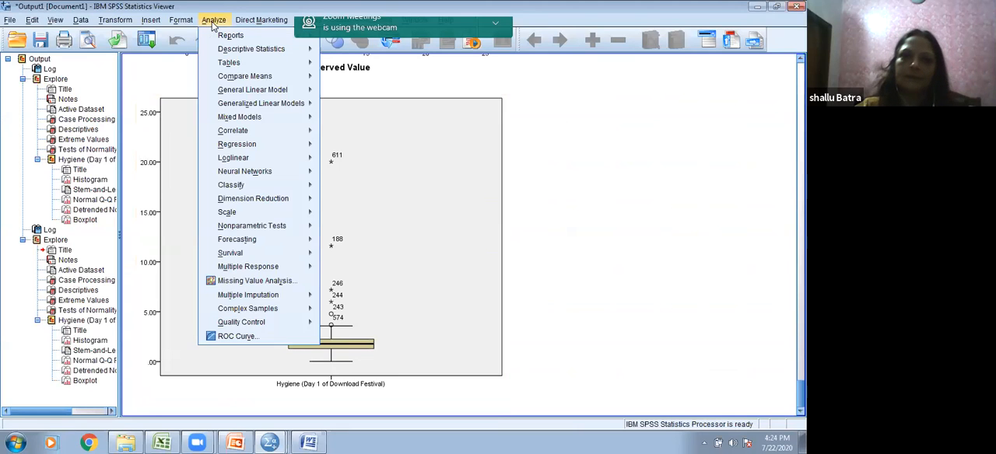
click(211, 23)
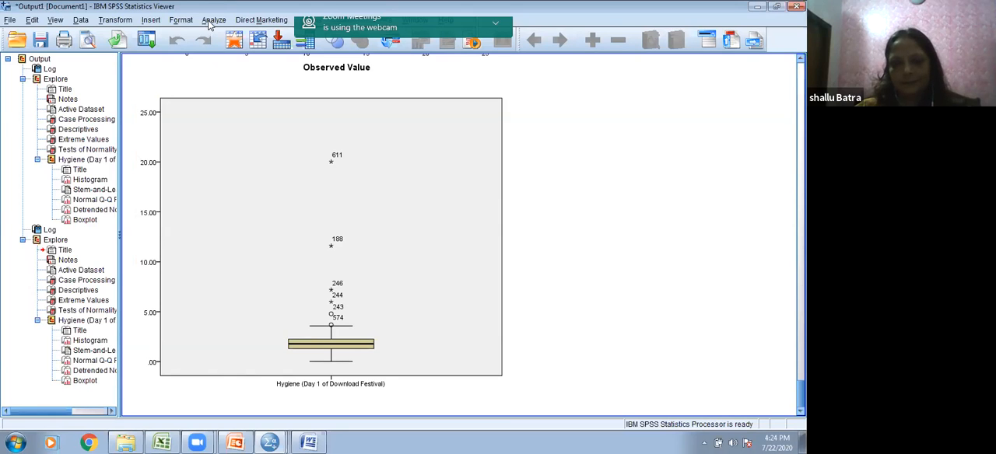
click(210, 23)
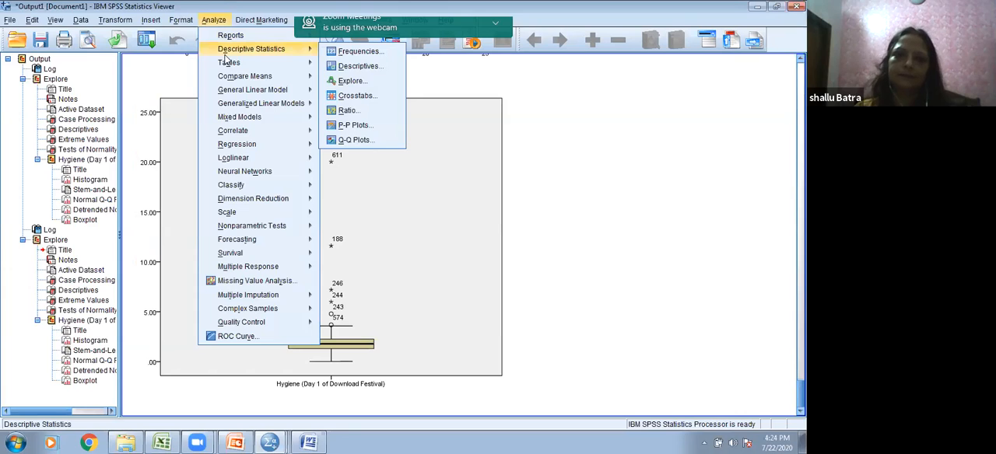
mouse_move(273, 52)
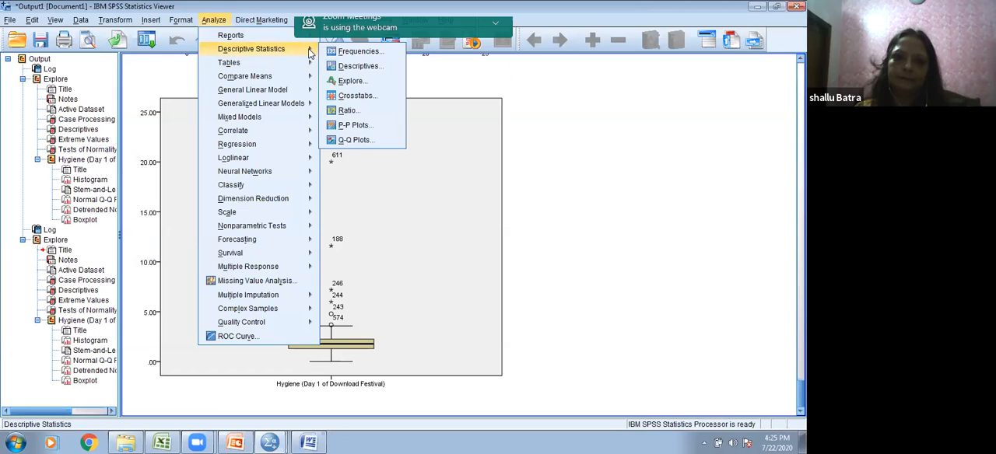
click(350, 81)
click(507, 150)
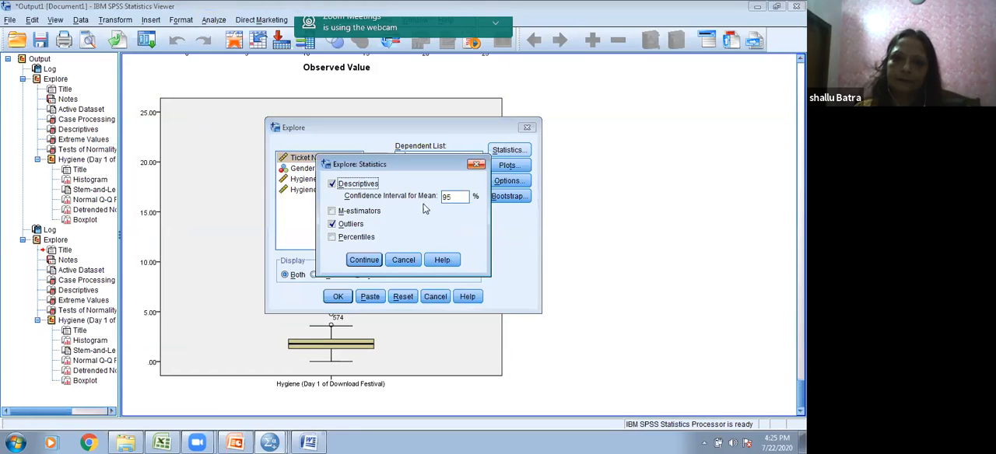
click(476, 164)
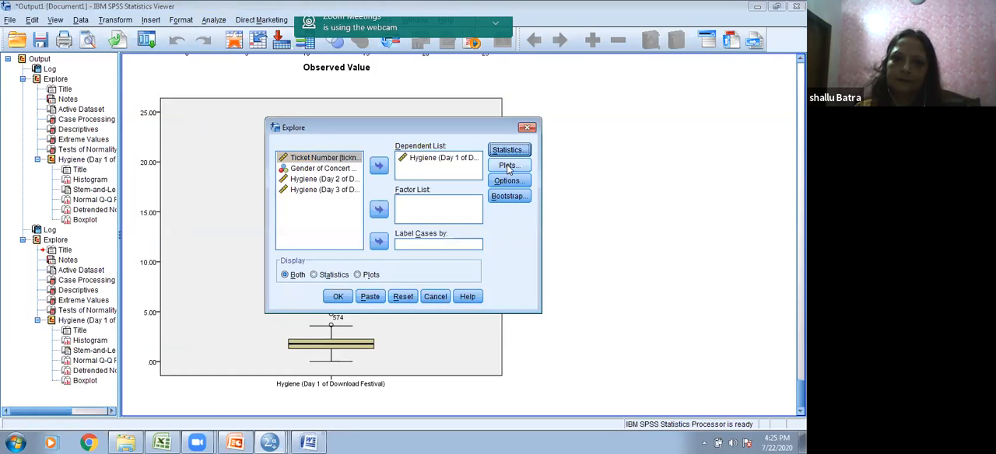
click(507, 164)
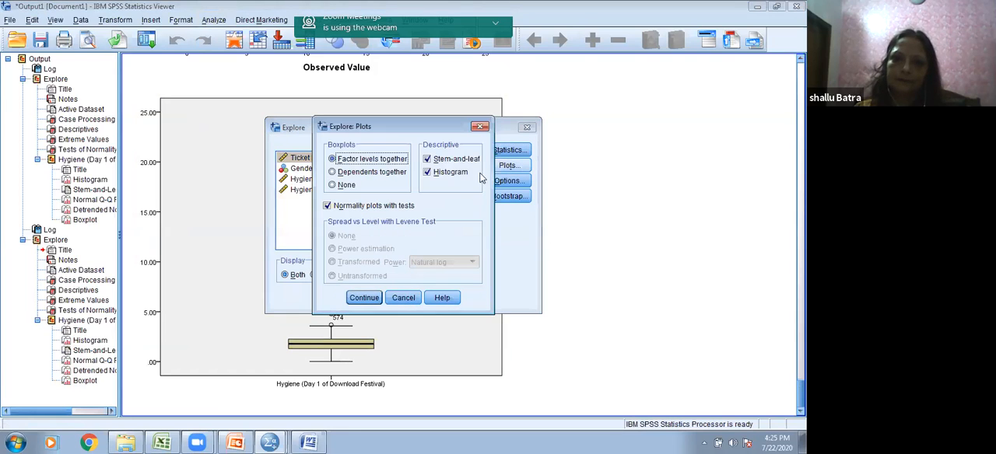
click(363, 297)
click(338, 297)
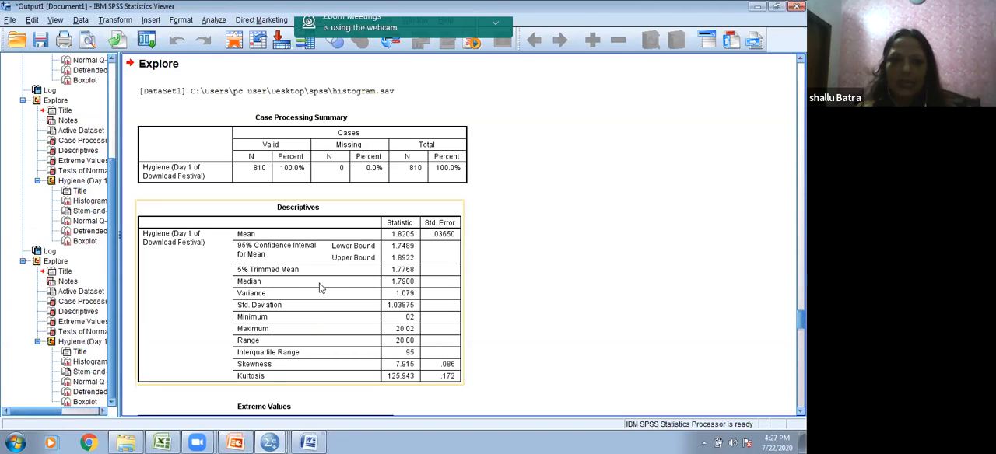
Step: Examine the new histogram, stem-and-leaf plot and normal Q-Q plot of Day 1 hygiene for extreme values and departure from normality
scroll(320, 285, down, 10)
scroll(321, 285, down, 7)
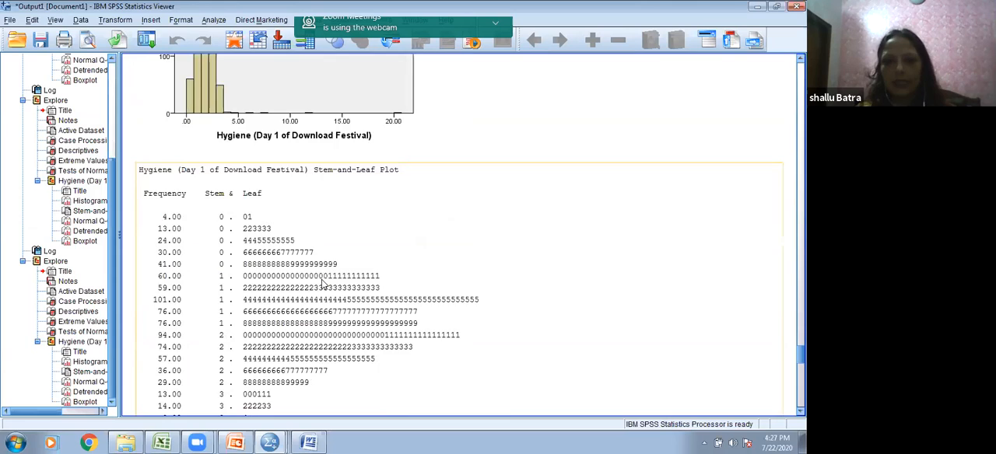
scroll(320, 285, up, 10)
click(323, 282)
scroll(323, 282, down, 3)
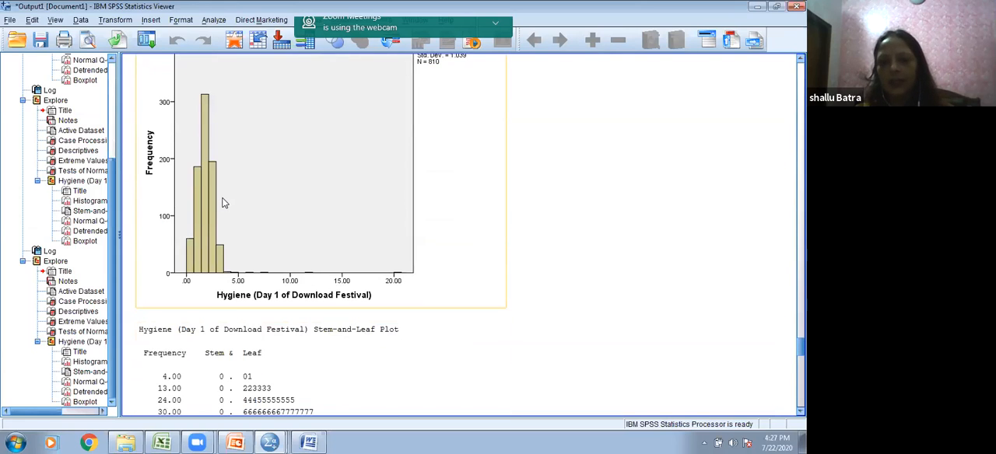
scroll(242, 223, up, 2)
scroll(251, 242, down, 1)
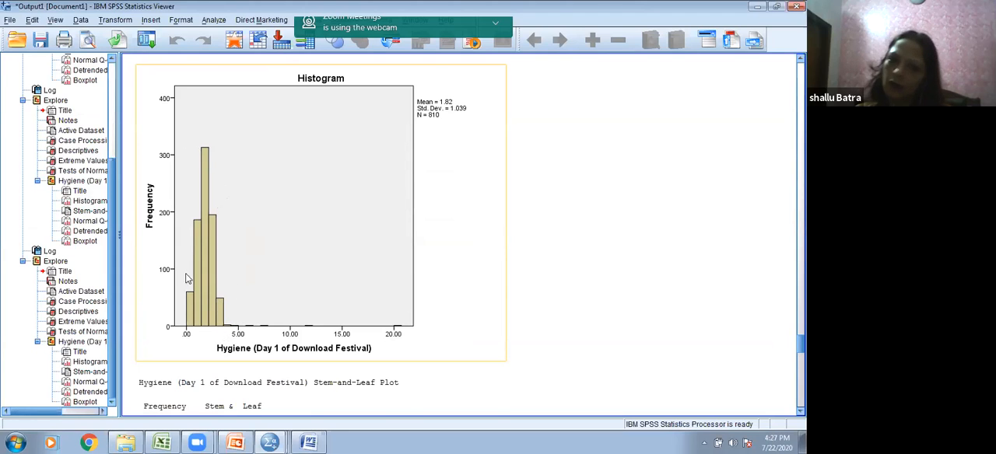
click(230, 331)
click(229, 330)
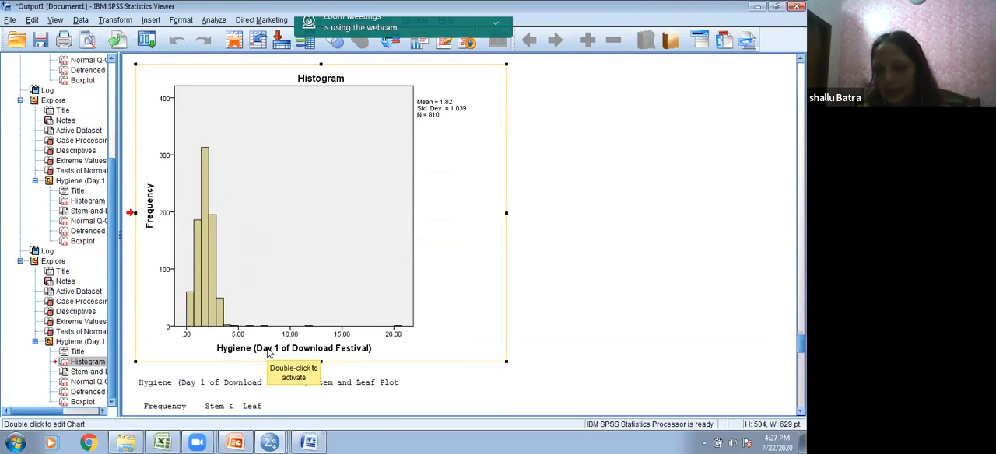
scroll(277, 354, down, 8)
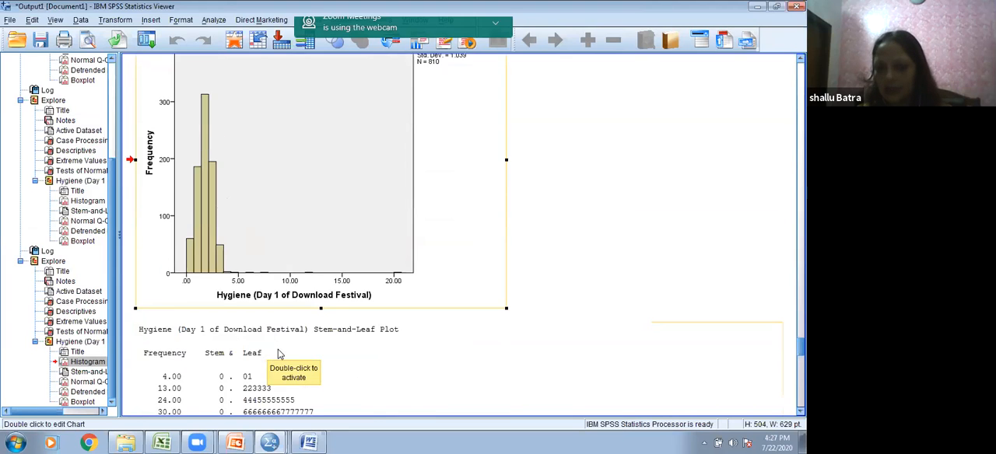
scroll(287, 360, down, 3)
scroll(288, 361, down, 15)
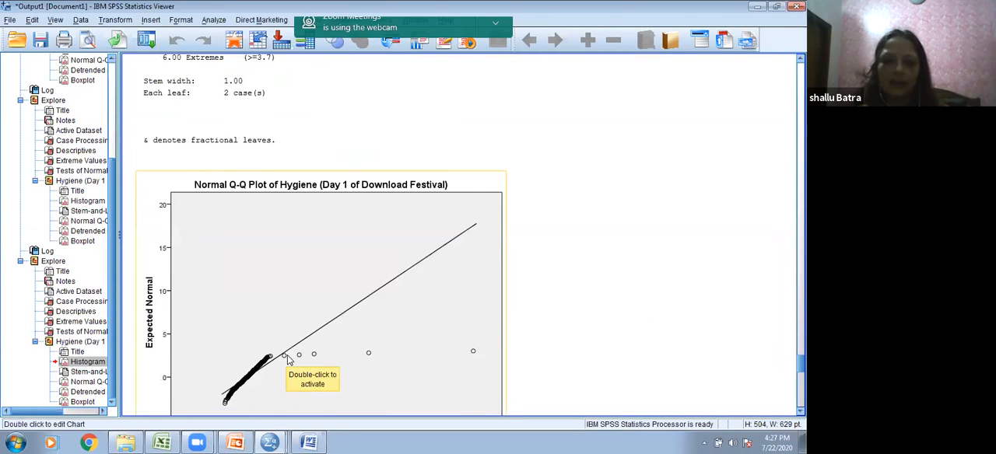
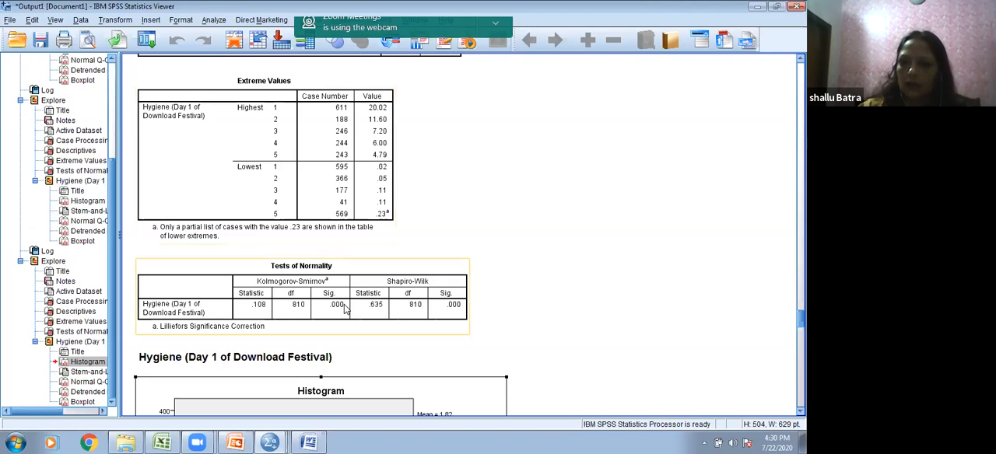
Step: Review the Day 1 hygiene Explore output, from the normality tests and plots back to the first Explore run's syntax log
scroll(342, 310, down, 2)
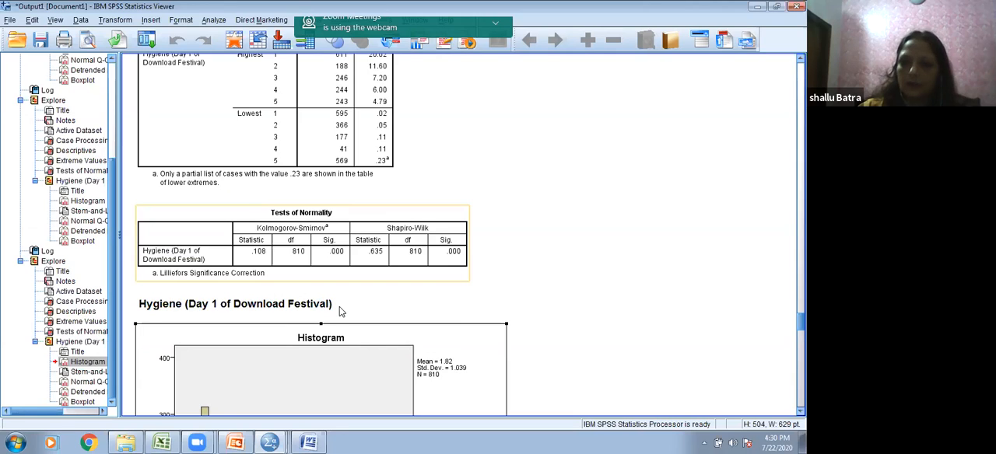
scroll(339, 311, down, 7)
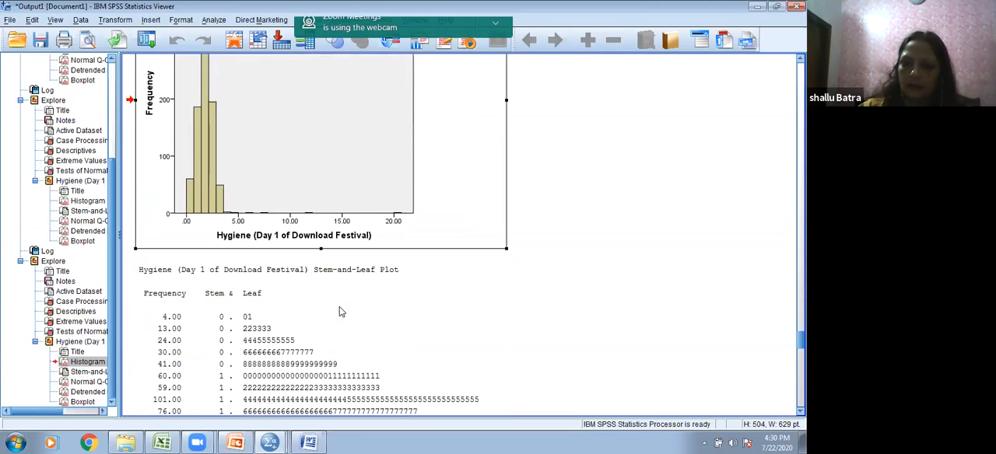
scroll(339, 311, down, 6)
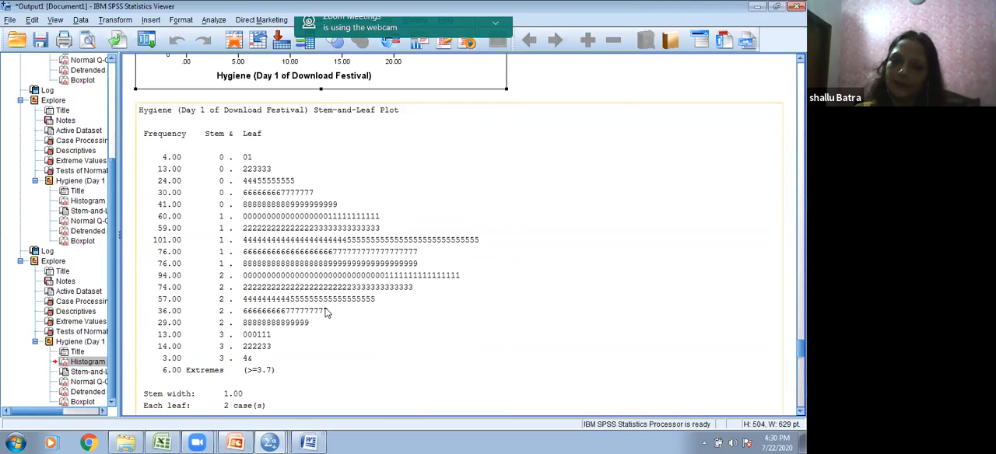
scroll(325, 87, up, 15)
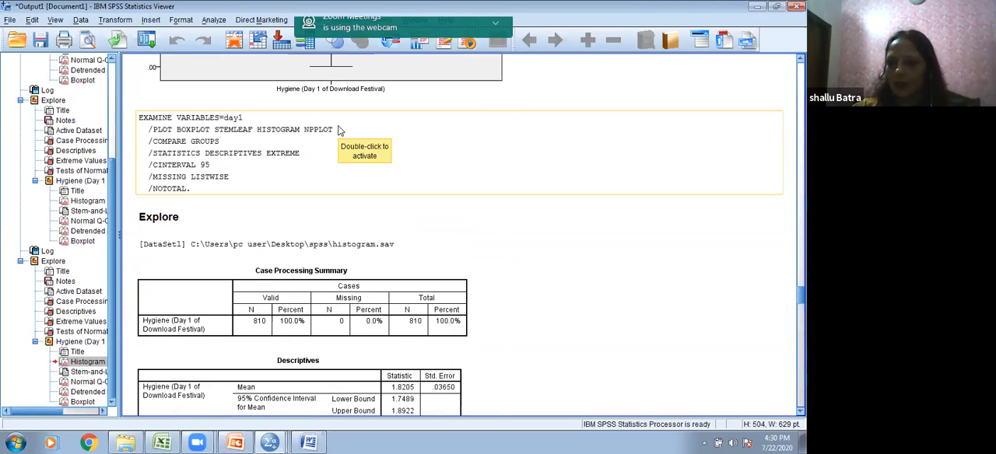
scroll(338, 130, up, 10)
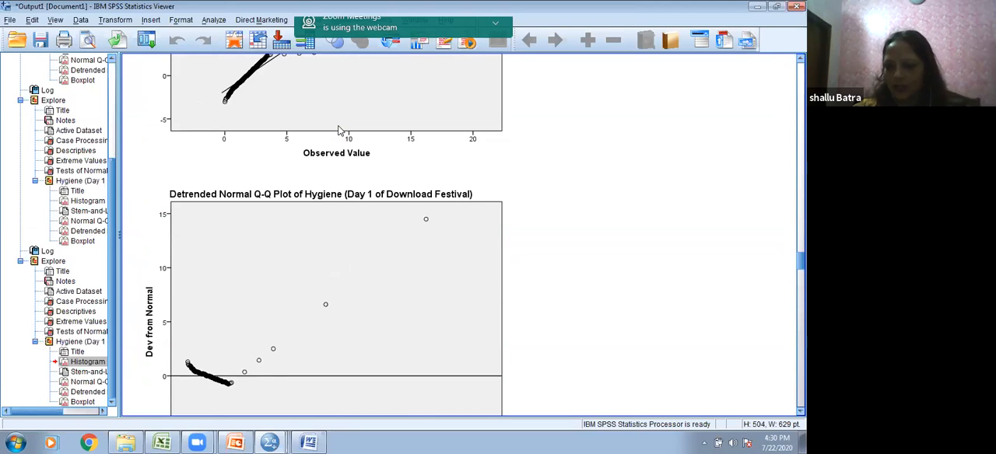
scroll(339, 131, up, 6)
scroll(339, 131, up, 20)
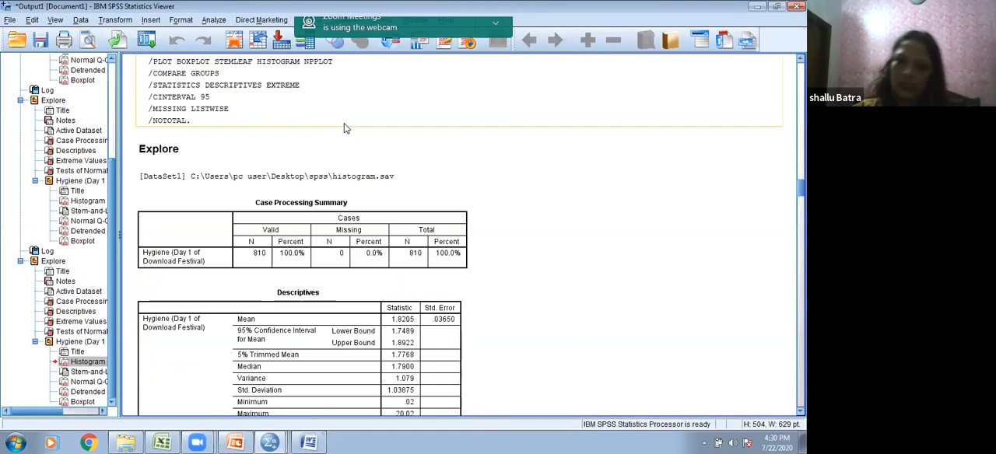
scroll(344, 125, up, 20)
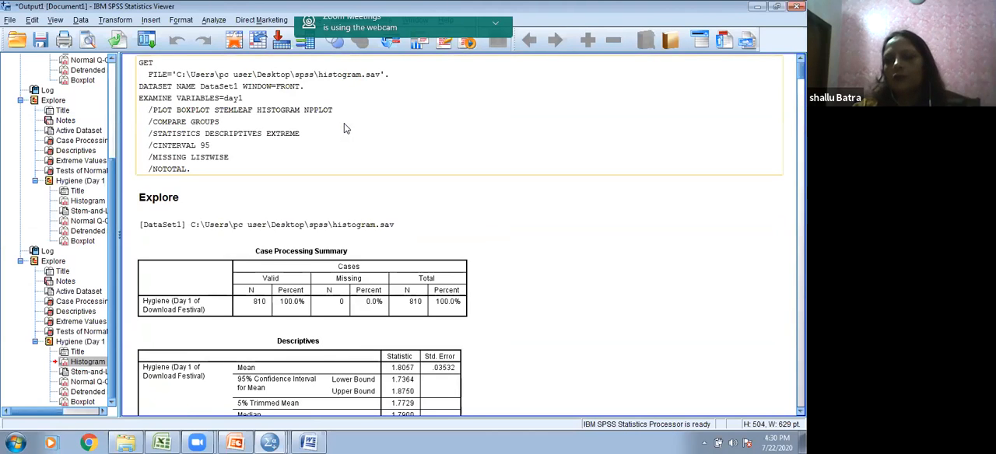
Step: Hide the webcam-in-use notification that covers the output window
double_click(510, 90)
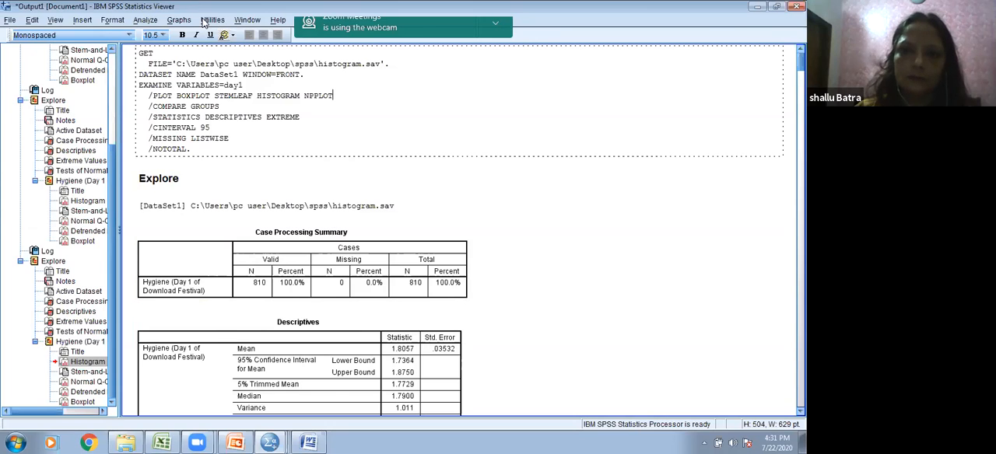
click(502, 32)
click(496, 32)
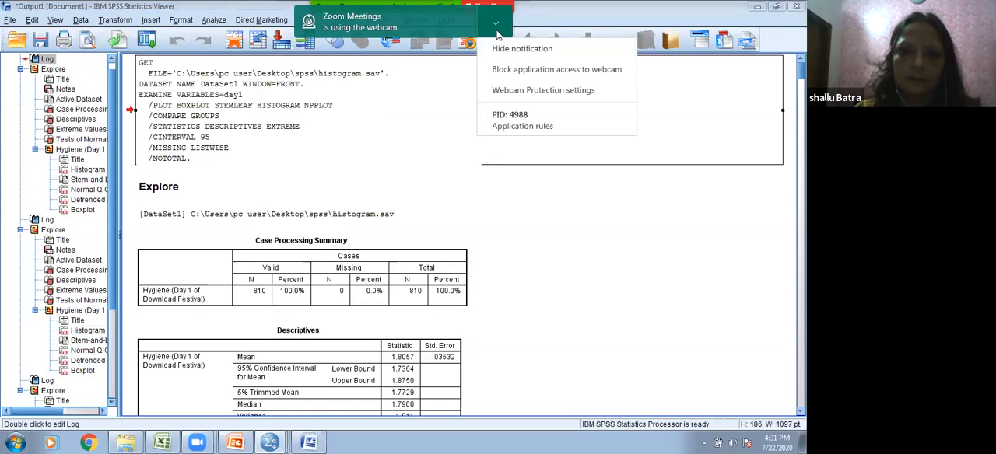
click(516, 48)
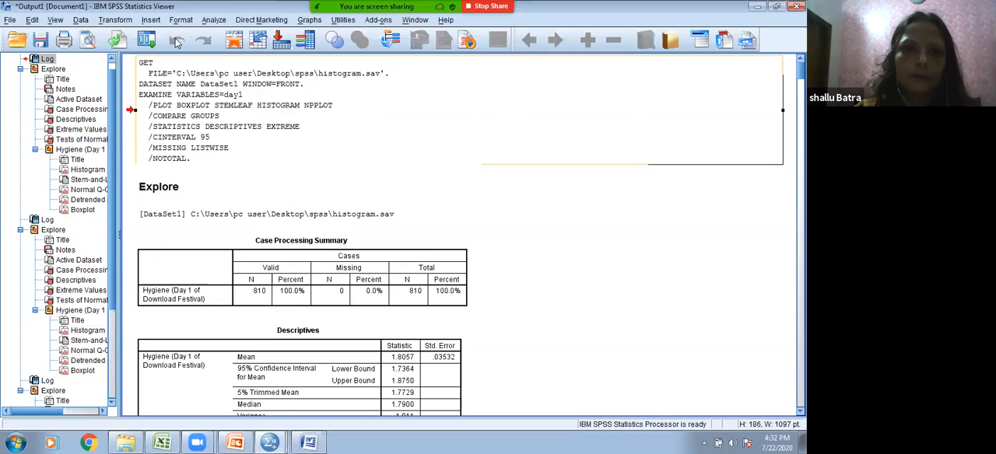
click(114, 19)
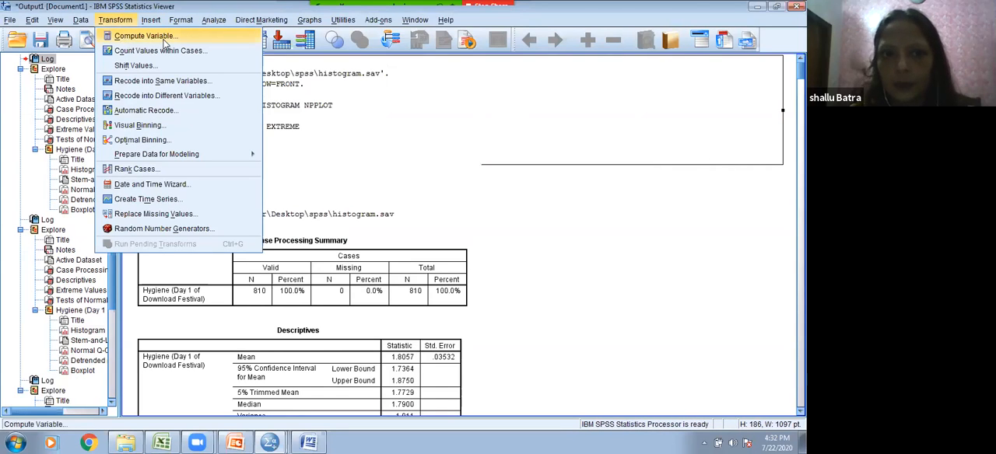
click(163, 38)
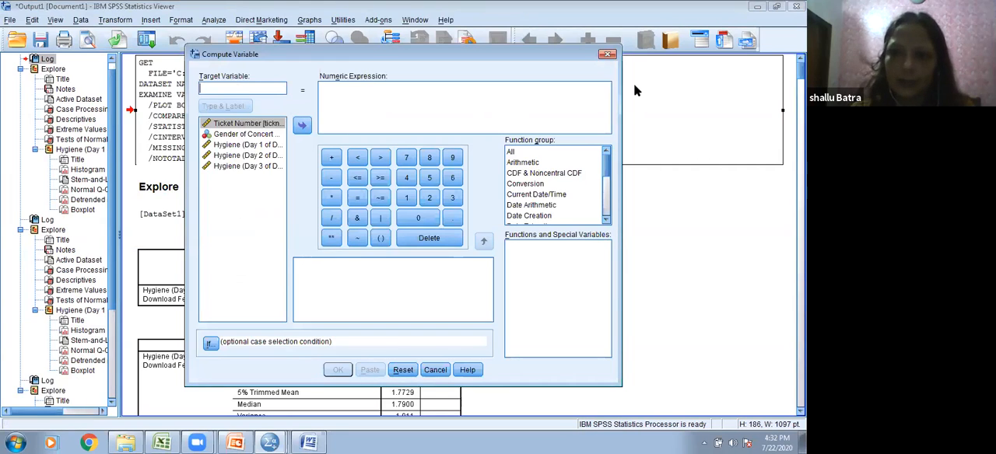
click(607, 54)
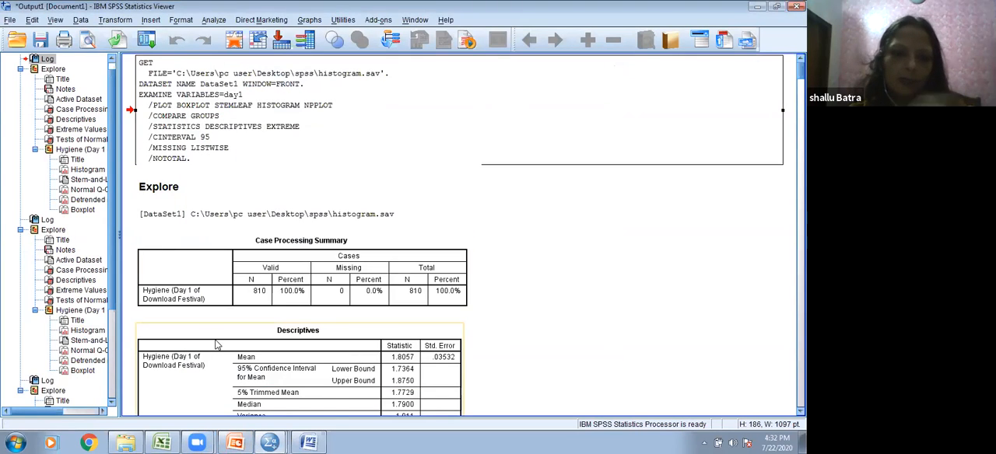
Step: Try to open normality.sav from the spss folder through the hygiene dataset's Data Editor
click(760, 8)
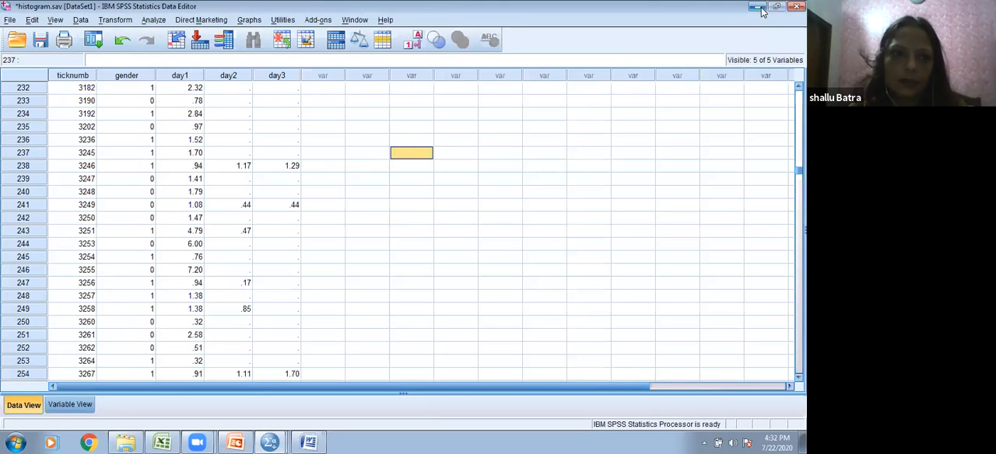
click(11, 20)
mouse_move(158, 48)
click(184, 56)
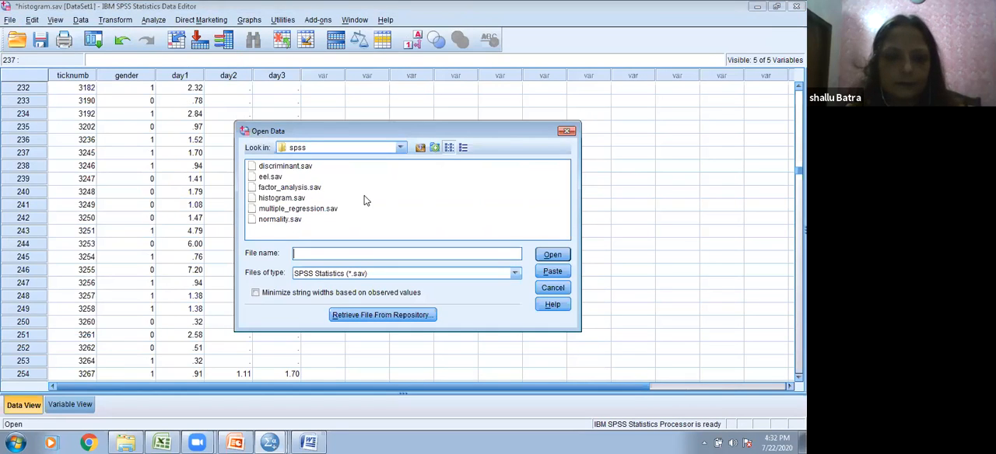
click(294, 221)
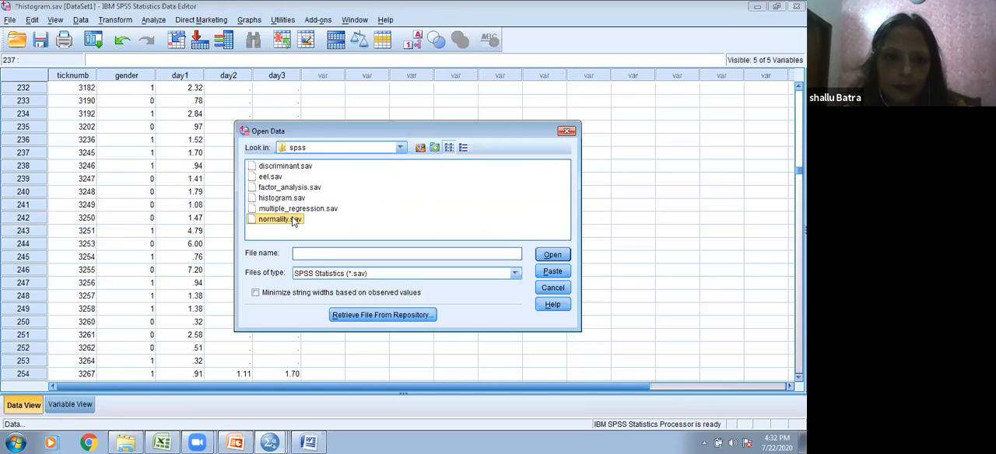
click(552, 254)
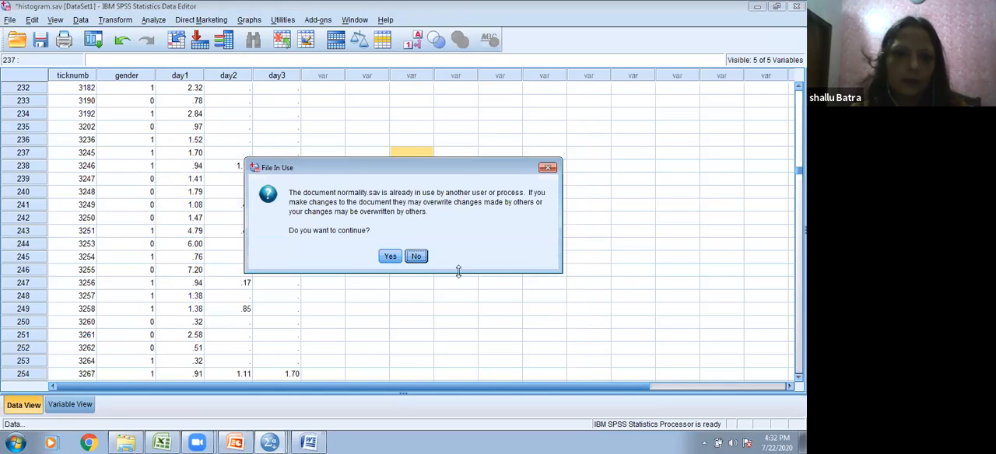
click(547, 167)
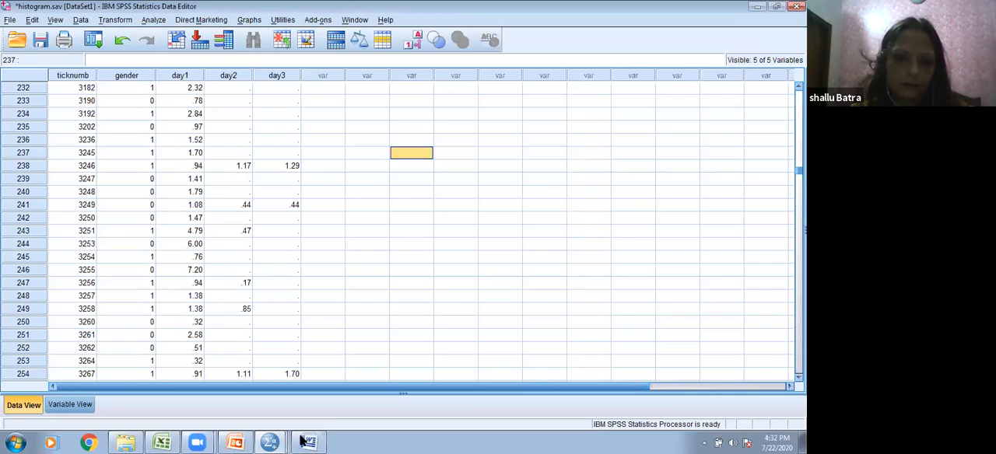
Step: Switch to the already open normality.sav dataset and start Compute Variable with target variable logexam and exam as the numeric expression
mouse_move(269, 441)
click(267, 416)
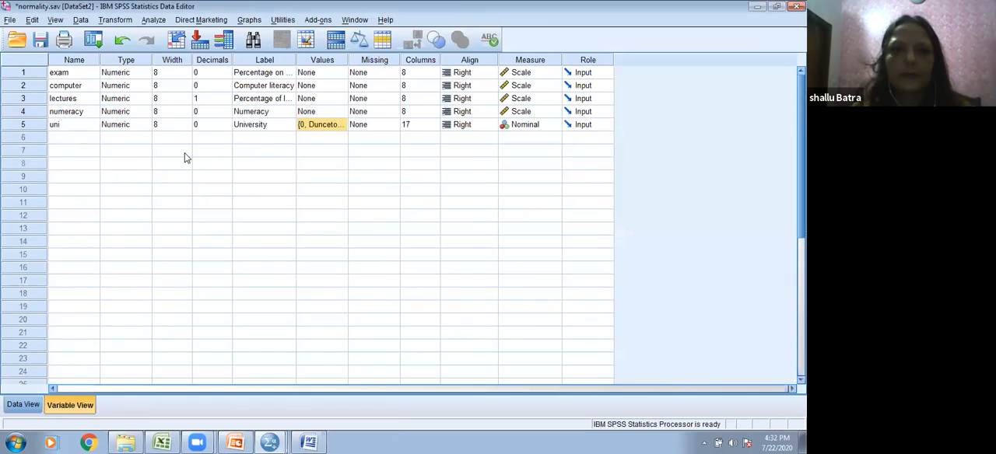
click(115, 22)
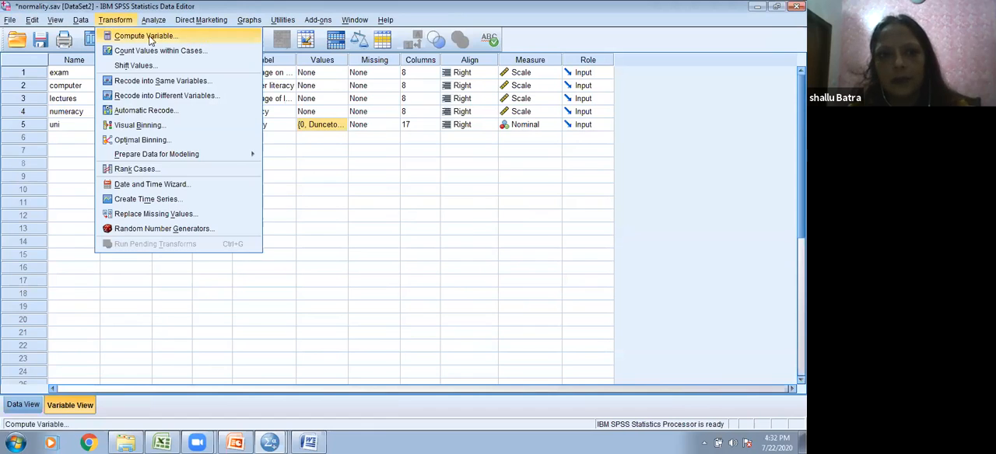
click(198, 35)
click(301, 126)
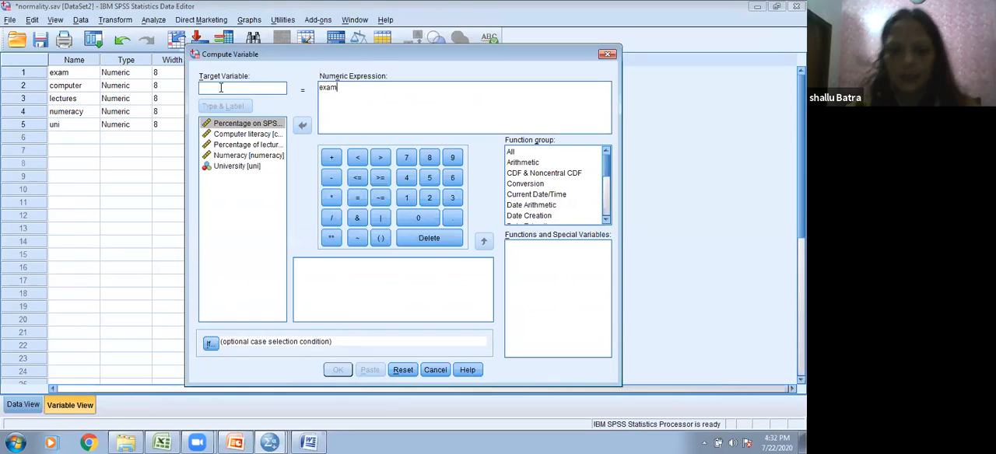
text(logexam)
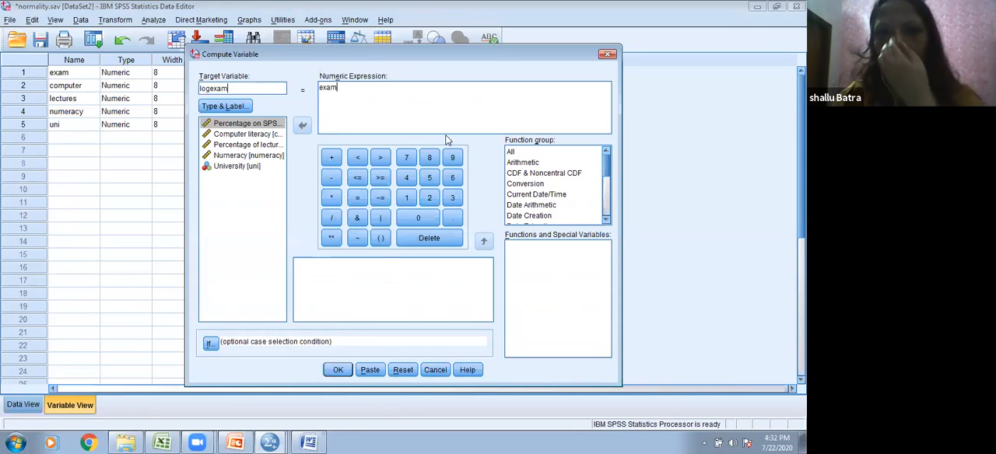
Step: Wrap exam in the arithmetic Lg10 function so that the numeric expression reads LG10(exam)
click(337, 89)
drag(338, 89, 319, 87)
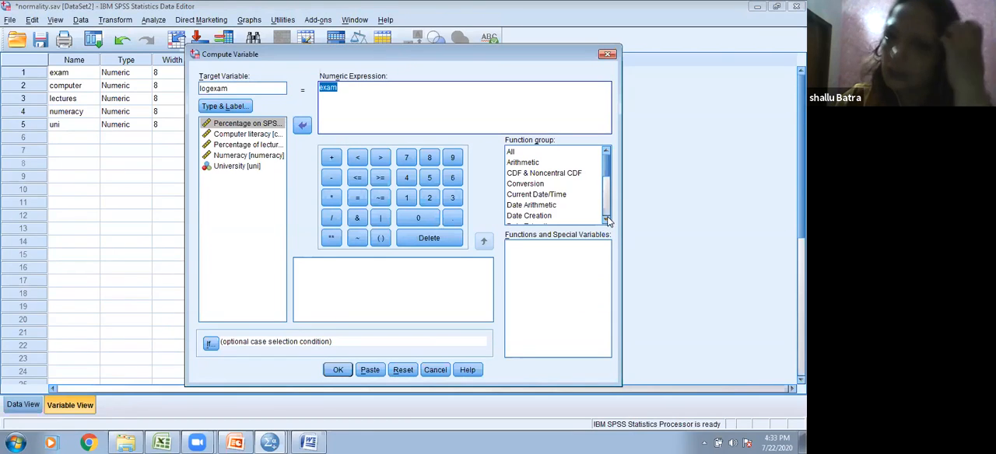
click(532, 165)
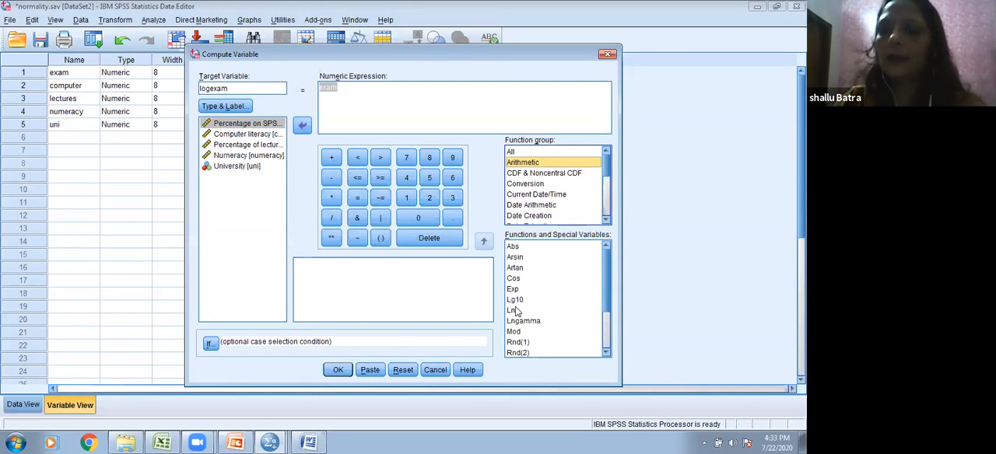
click(514, 300)
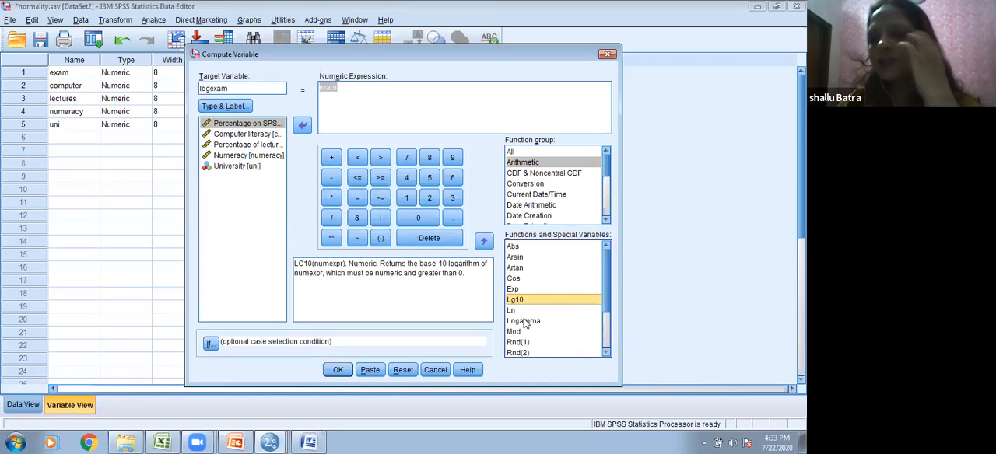
click(483, 242)
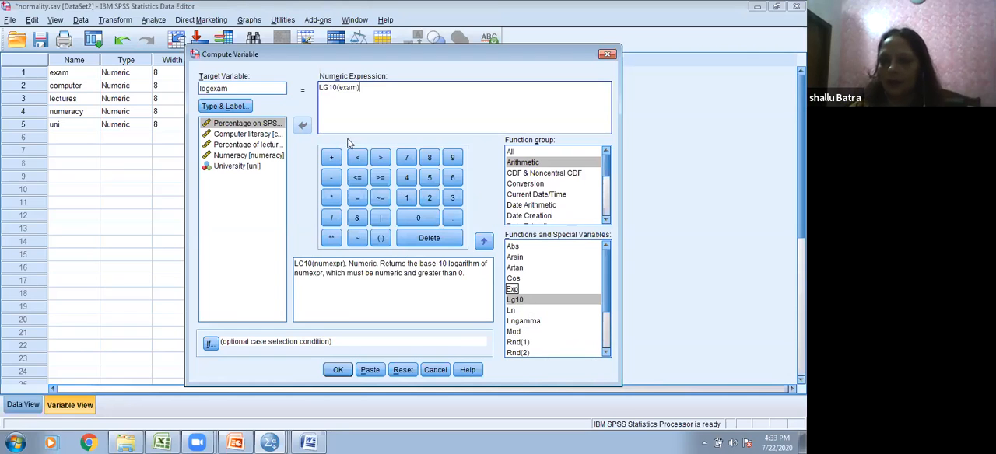
click(346, 96)
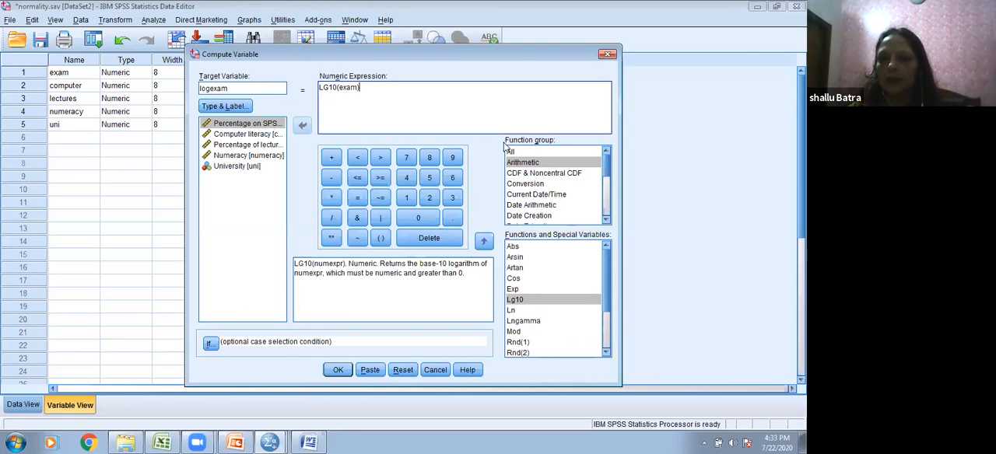
Step: Label the logexam target variable "log transformation of marks of spss exam", keeping its type numeric
click(236, 107)
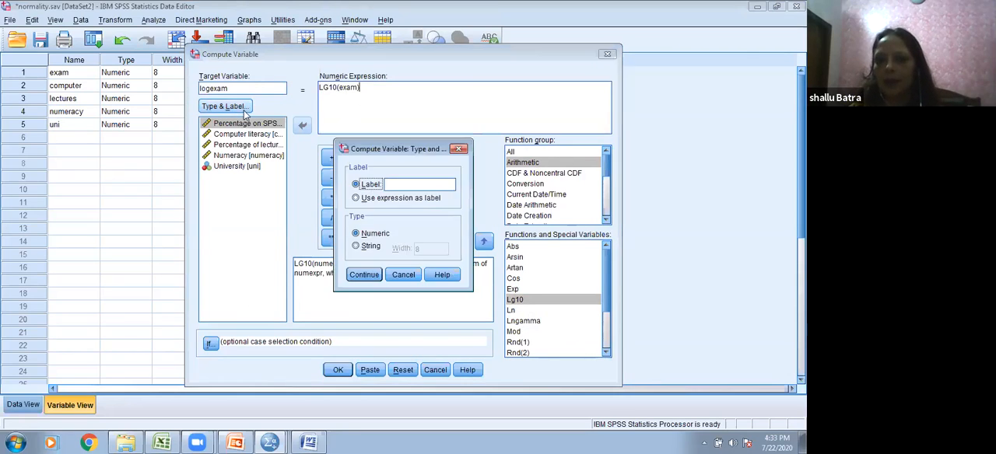
click(417, 185)
text(log trans)
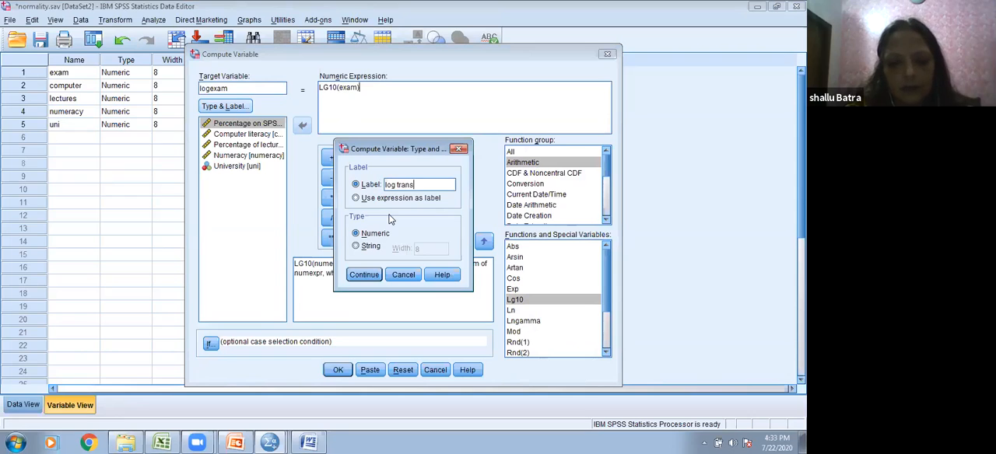
text(forma)
text(tio)
text(n o)
text(f mar)
text(ks of spss)
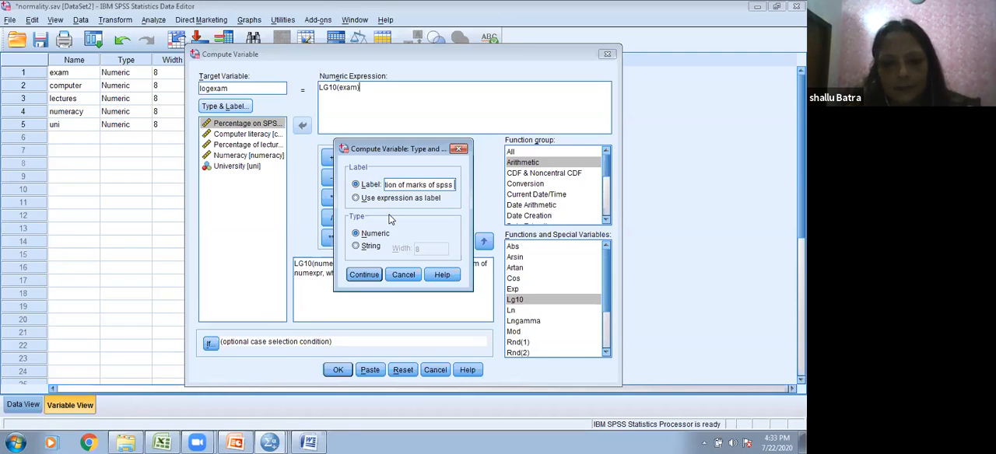
text( exam)
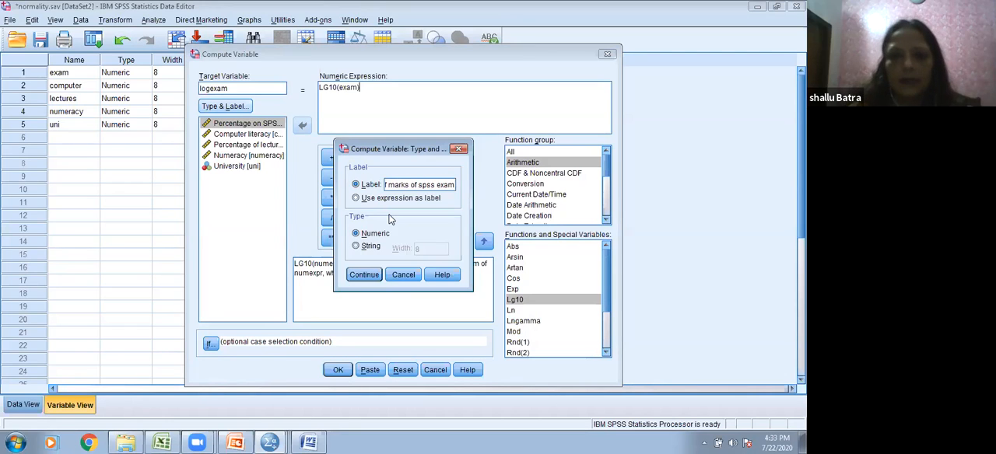
click(363, 274)
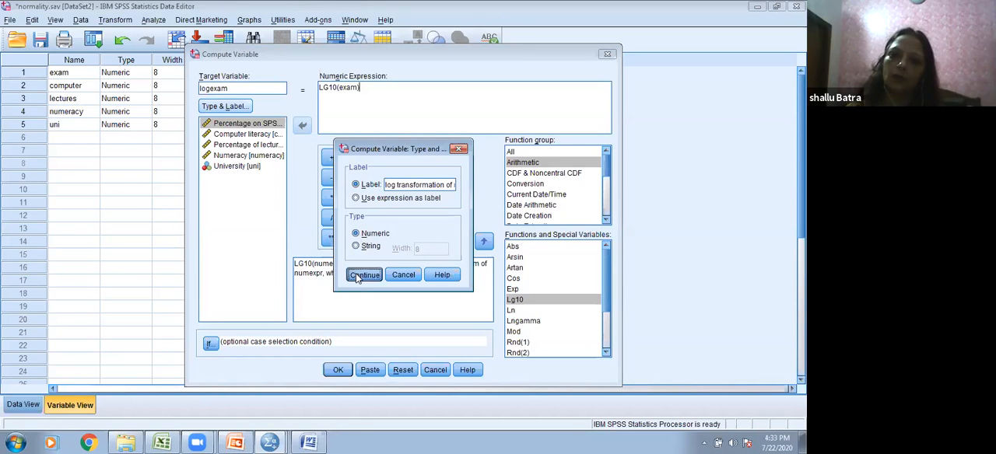
Step: Compute the logexam variable and return to the normality.sav Data Editor to view it in the variable list
click(337, 372)
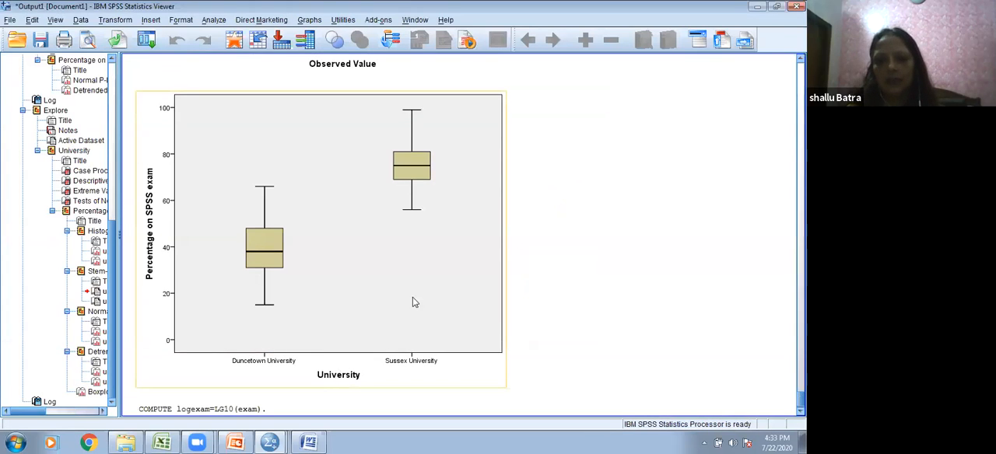
mouse_move(272, 442)
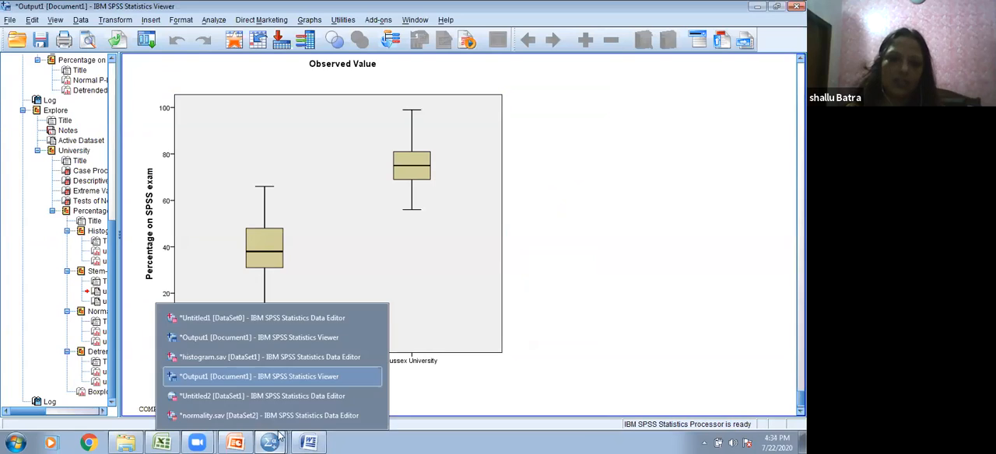
click(305, 414)
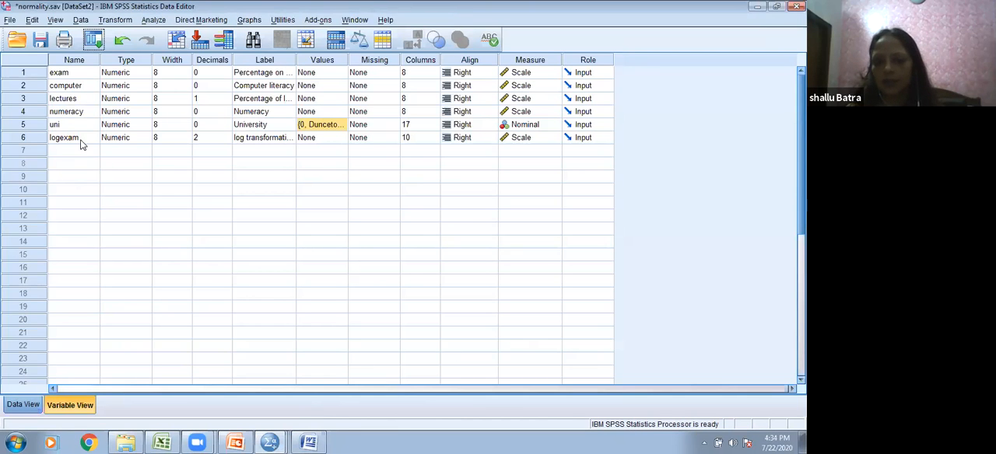
Step: Examine the computed logexam values alongside the exam scores in the normality.sav data cells
click(24, 405)
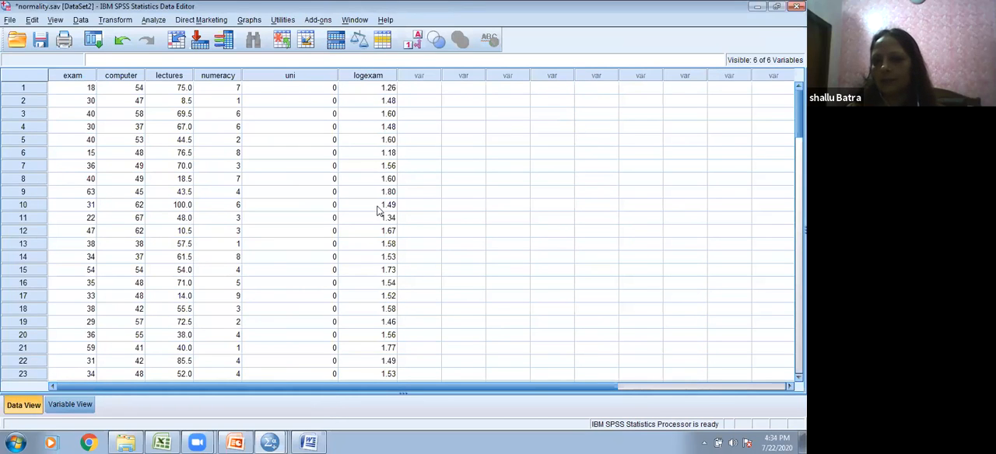
scroll(374, 273, down, 2)
scroll(377, 265, up, 2)
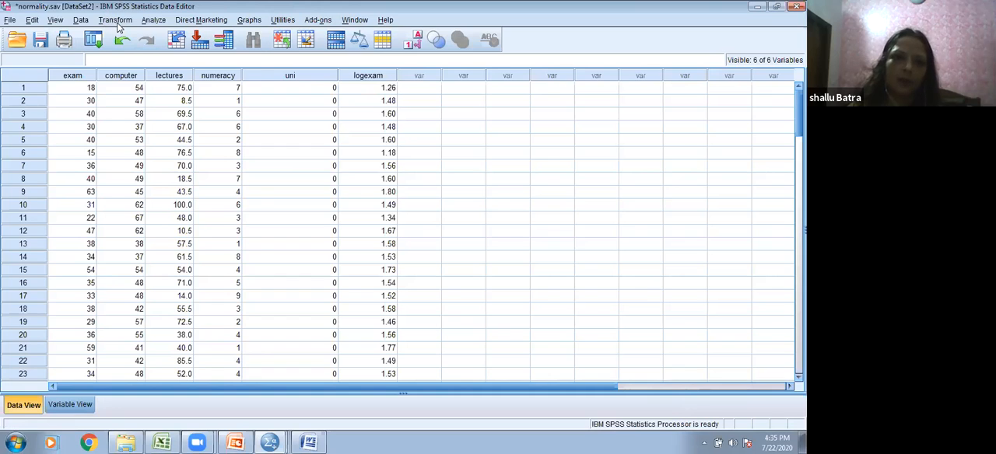
Step: Start another Compute Variable with the target variable named sqrtexam
click(115, 20)
click(129, 37)
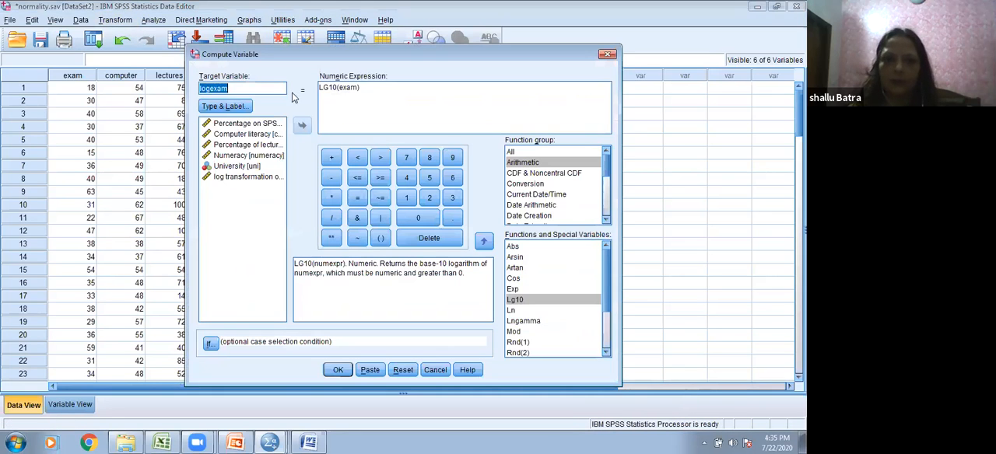
drag(337, 90, 359, 88)
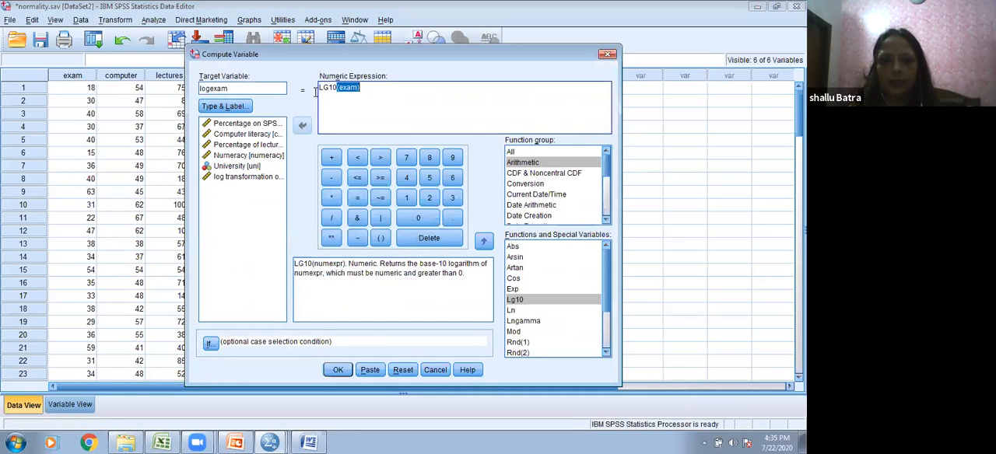
click(210, 88)
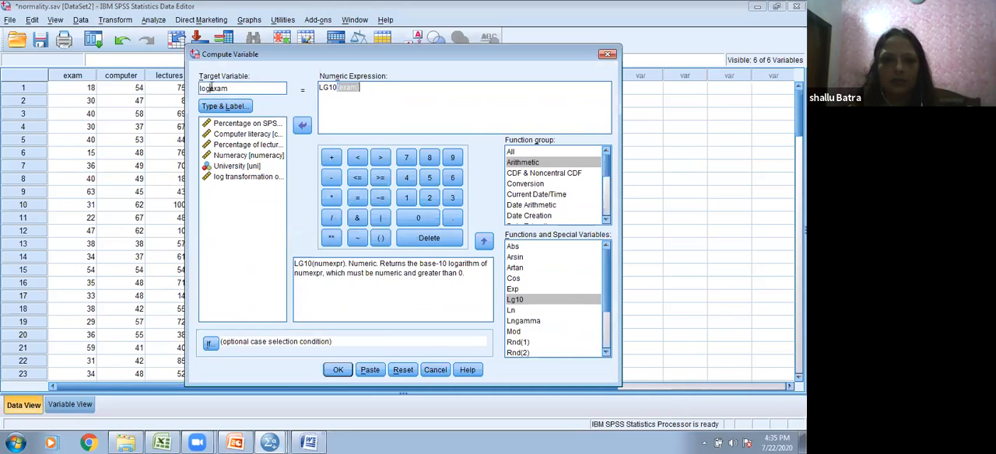
key(BackSpace)
key(BackSpace)
text(sqrt)
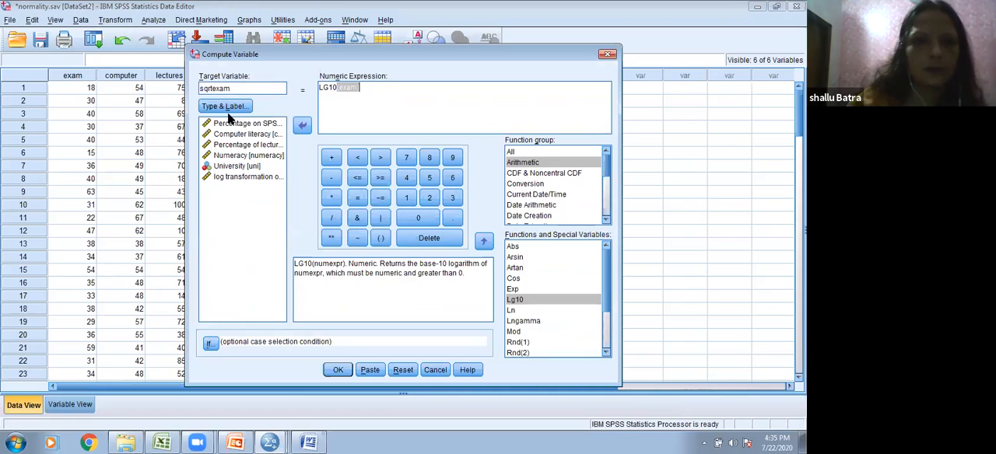
Step: Label the sqrtexam target variable "Squareroot of marks of spss exam", keeping its type numeric
click(233, 107)
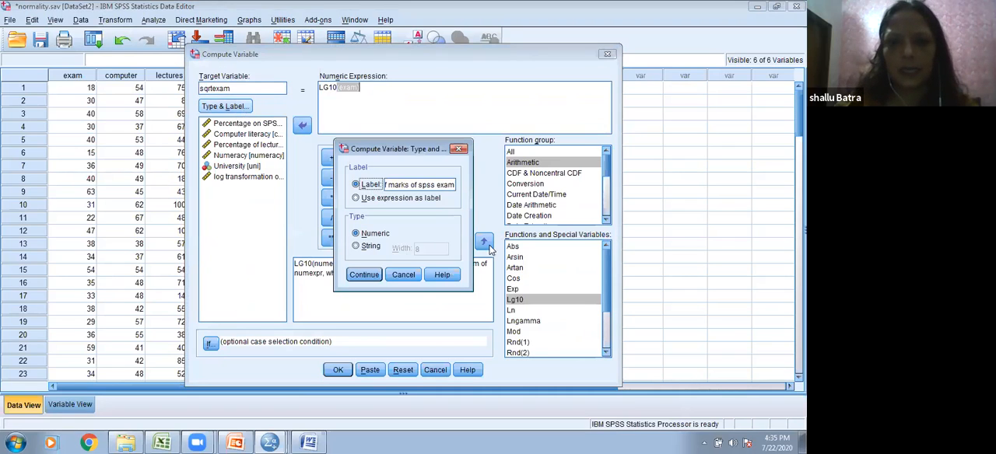
click(386, 184)
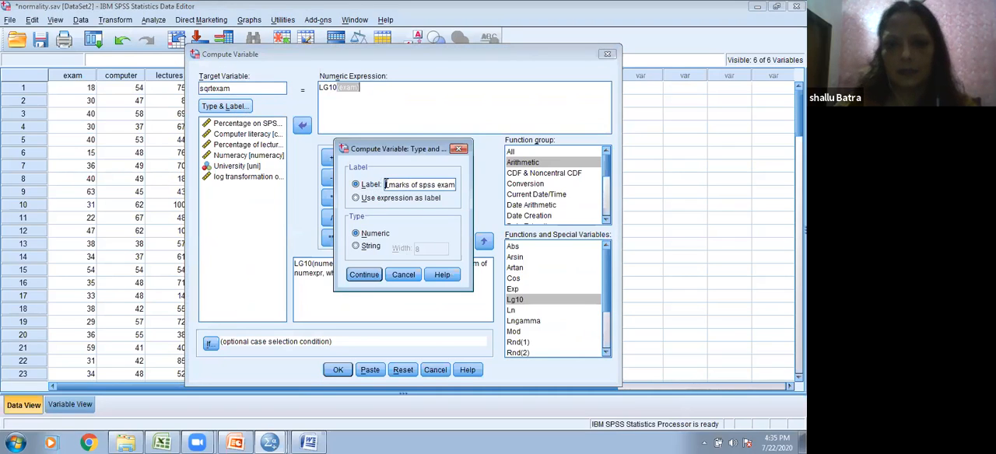
text(log transformation of)
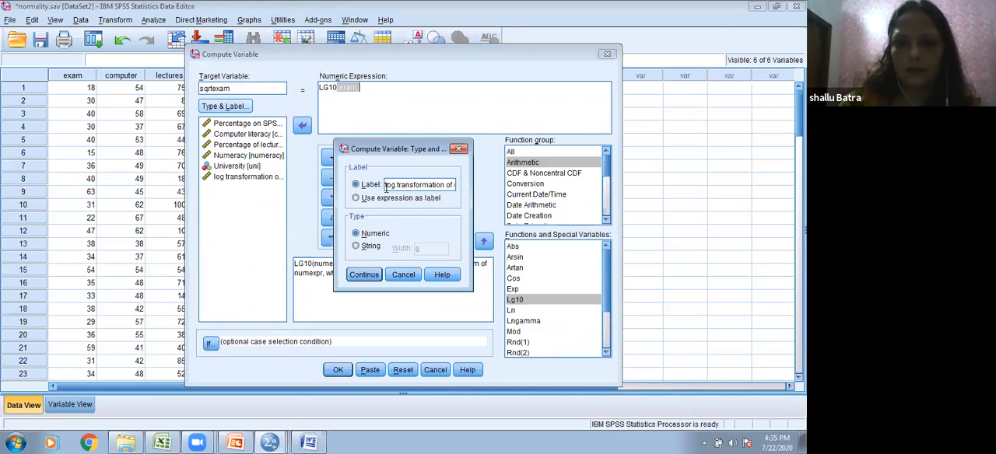
key(Right)
key(Right)
key(Right)
key(Right)
key(Right)
key(Right)
key(Right)
key(Right)
key(Right)
key(Right)
key(Right)
key(Right)
key(Right)
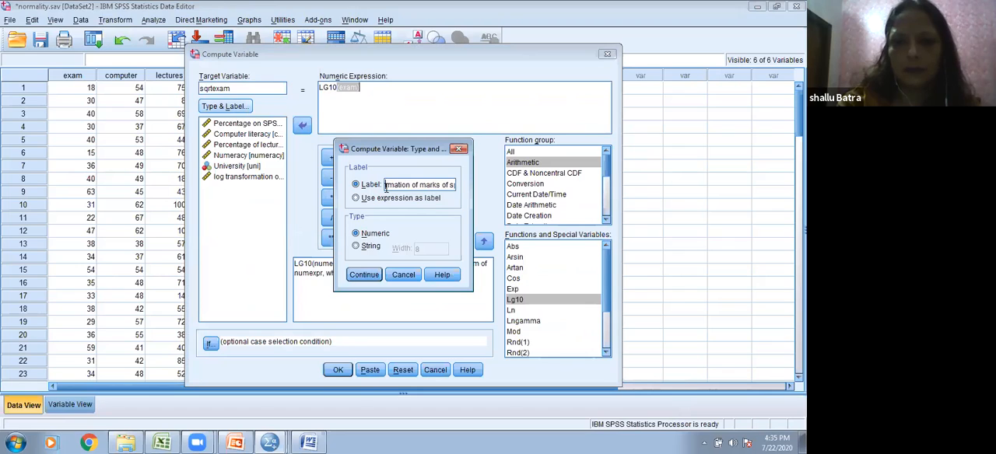
key(Right)
key(Right)
key(Right)
key(Right)
key(Right)
text(Squareroot)
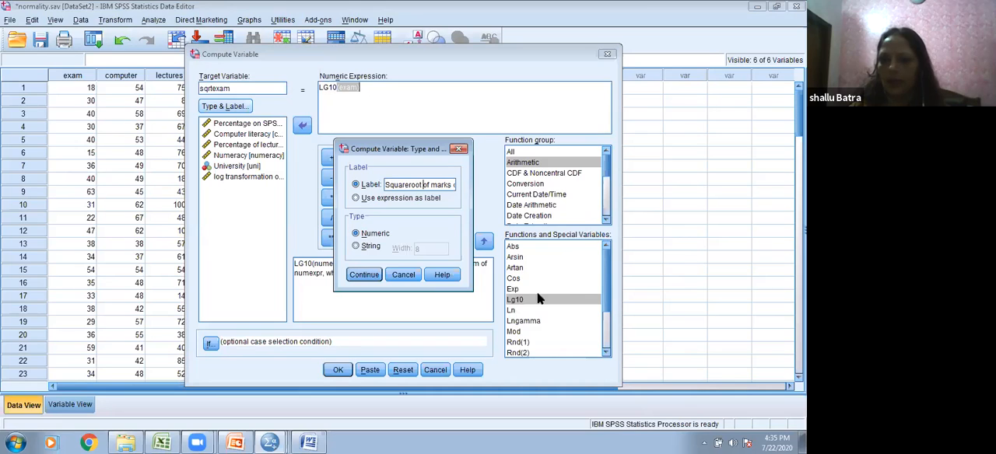
click(365, 274)
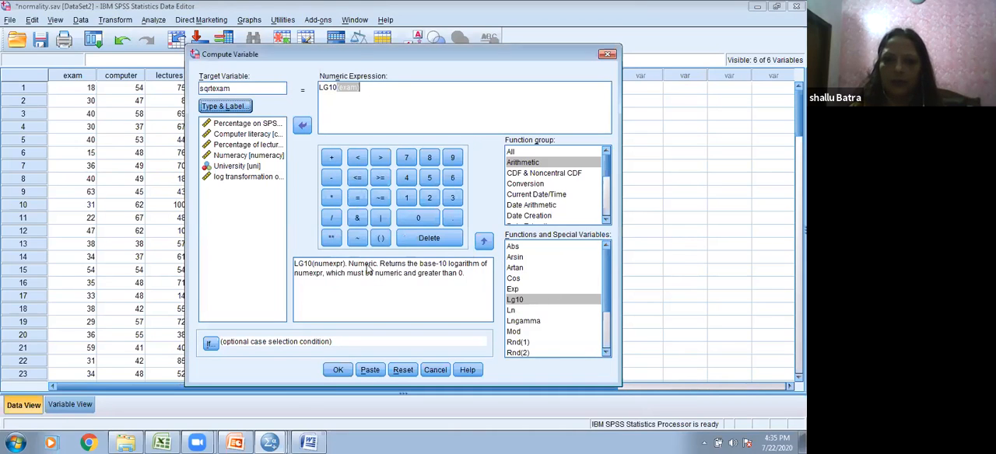
Step: Replace the log function with the arithmetic Sqrt function so that the numeric expression reads SQRT(exam)
click(340, 89)
key(BackSpace)
key(BackSpace)
key(BackSpace)
key(BackSpace)
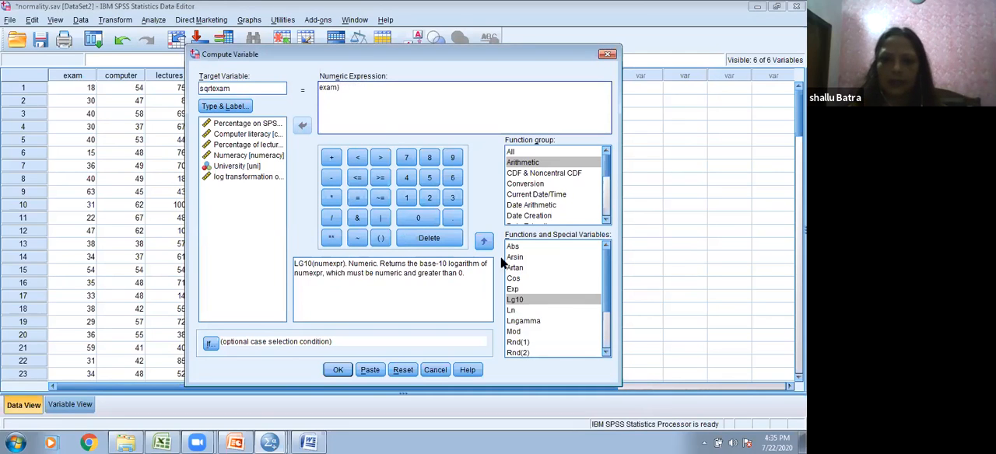
drag(607, 291, 609, 324)
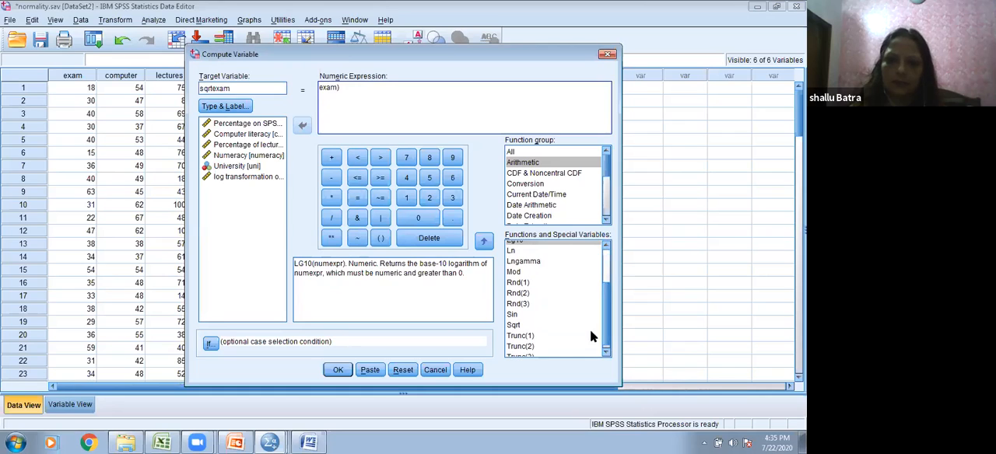
click(513, 325)
click(484, 242)
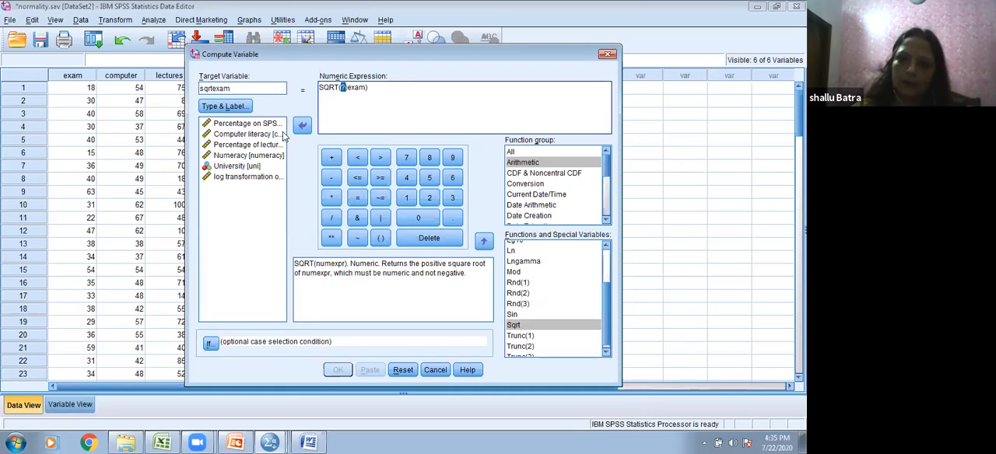
key(Delete)
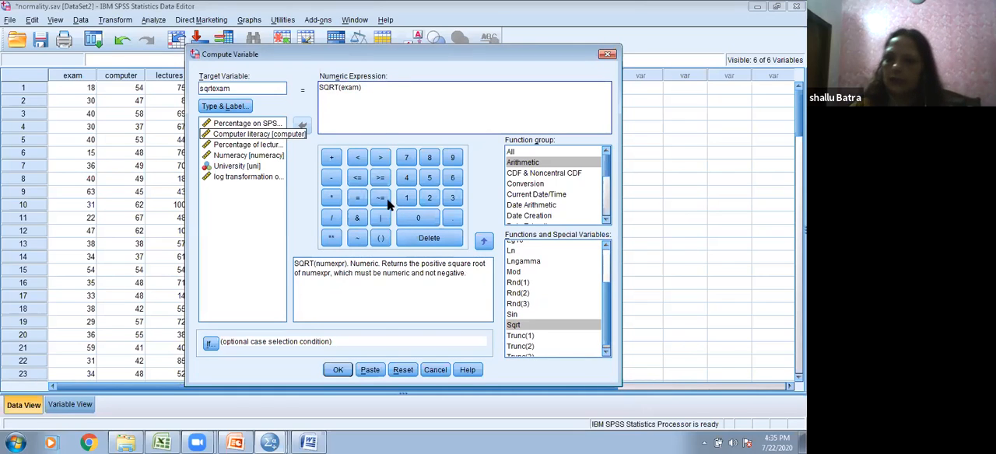
Step: Compute the sqrtexam variable and return to the normality.sav Data Editor
click(337, 370)
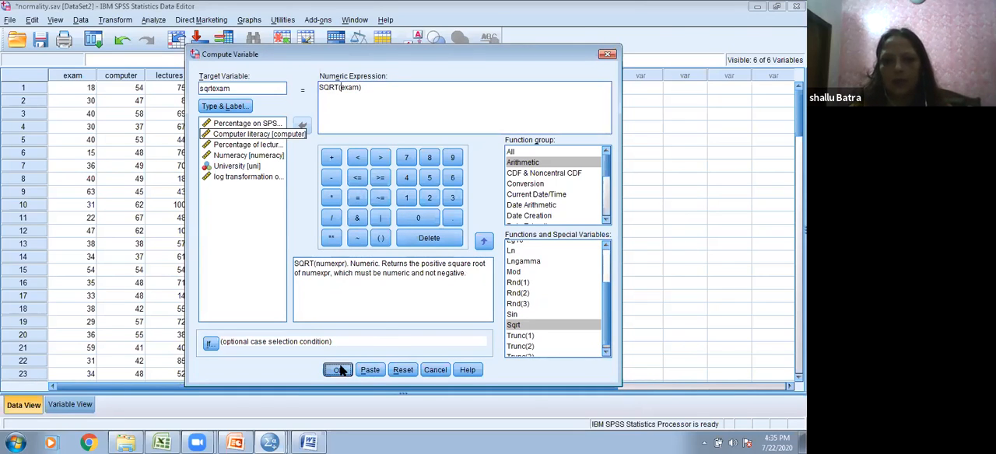
click(270, 442)
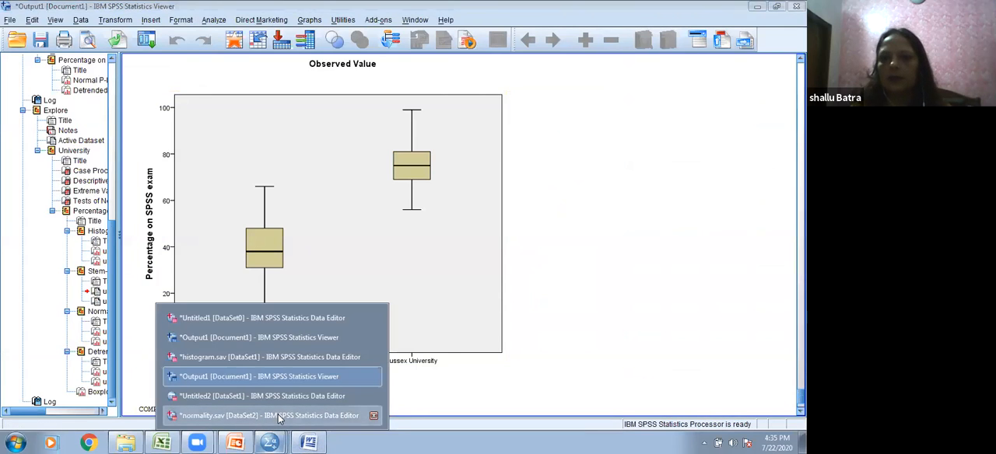
click(269, 415)
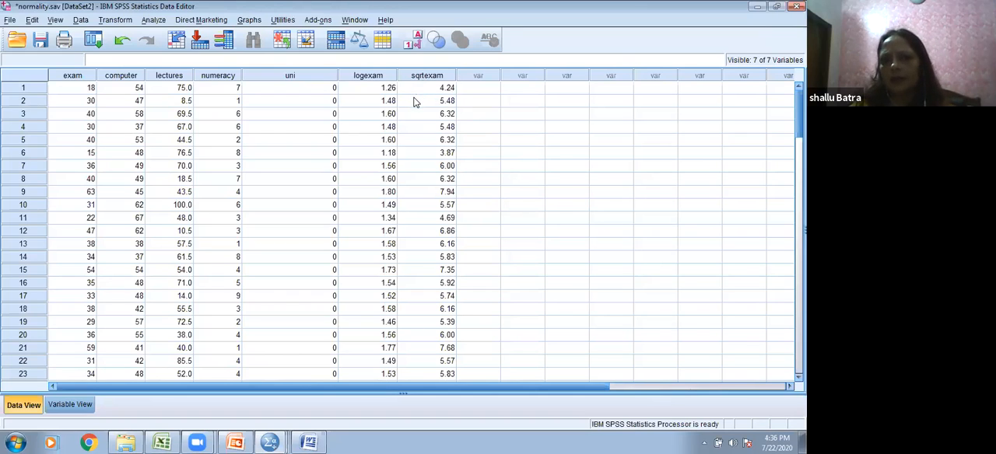
Step: Start a new Compute Variable and change the numeric expression to exam ** 2
click(115, 20)
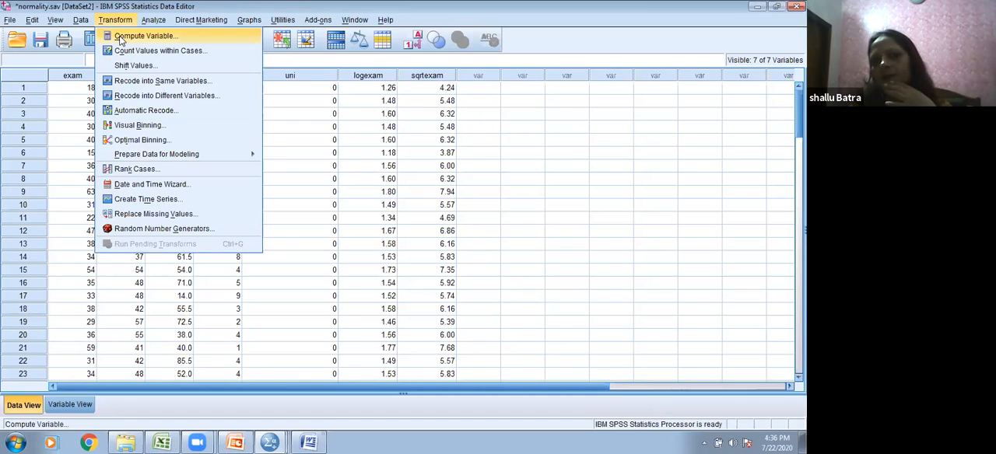
click(120, 37)
click(338, 87)
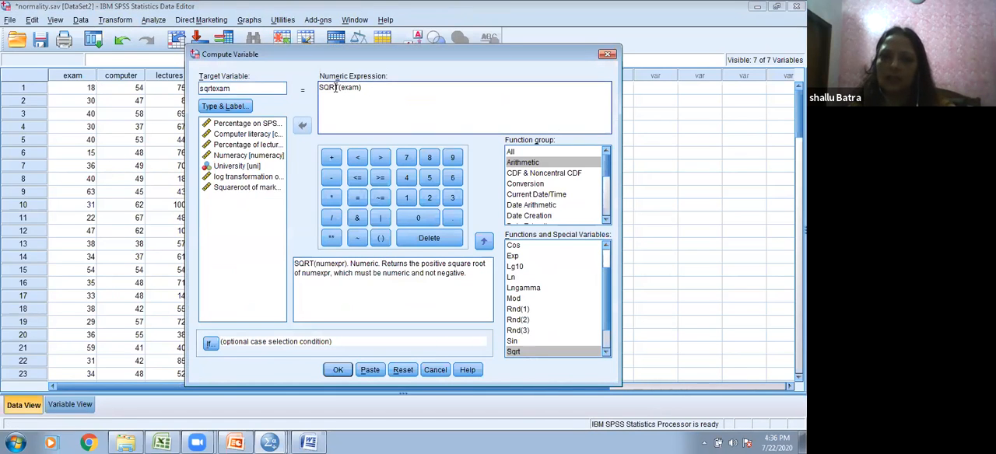
key(BackSpace)
key(Delete)
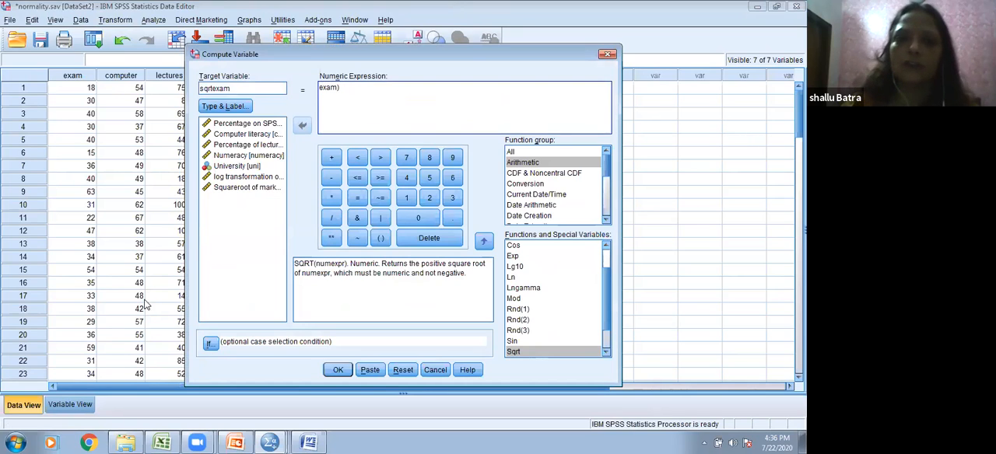
click(346, 86)
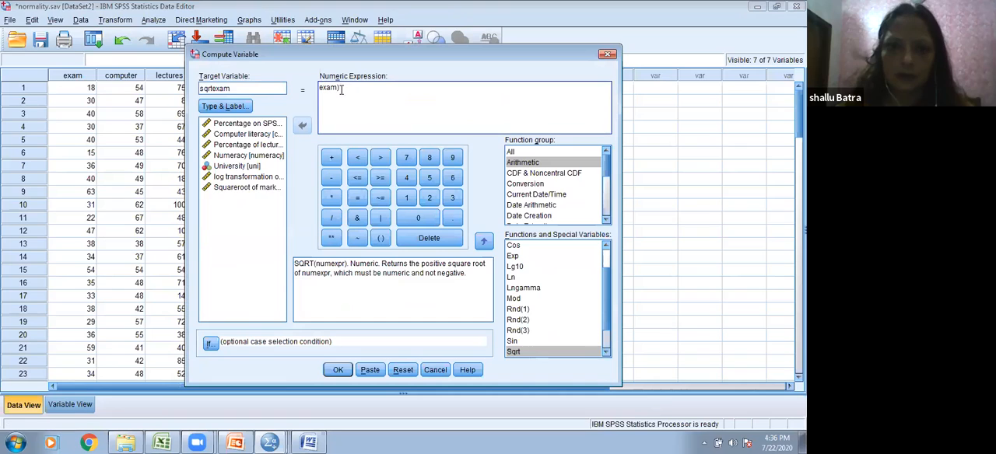
key(BackSpace)
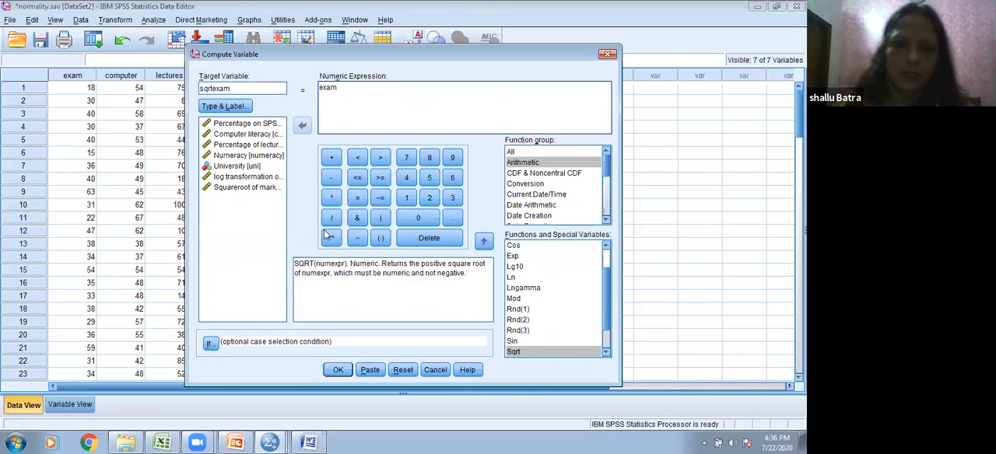
click(330, 238)
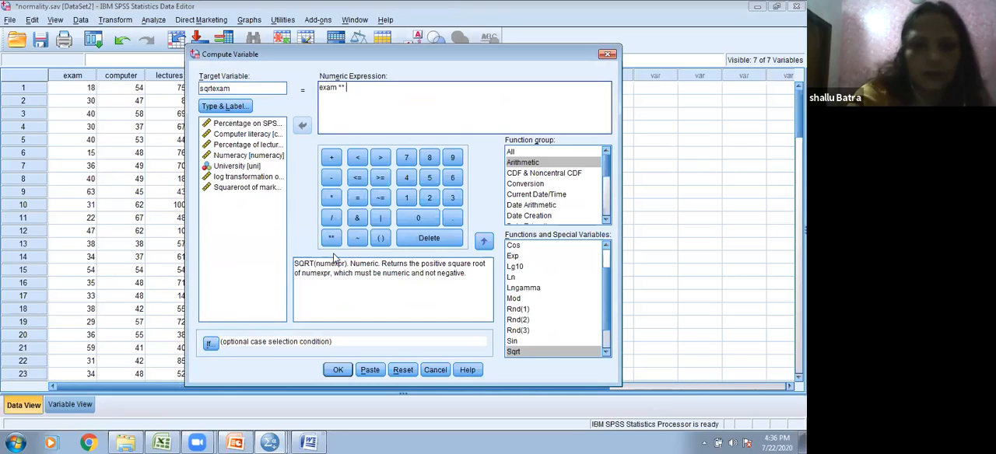
text(2)
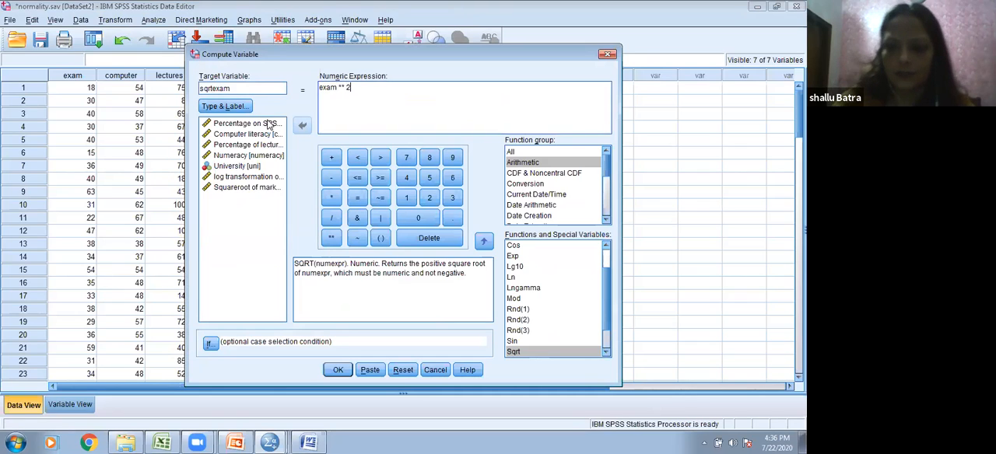
Step: Change the target variable name to sqrexam for the squared exam scores
key(BackSpace)
key(BackSpace)
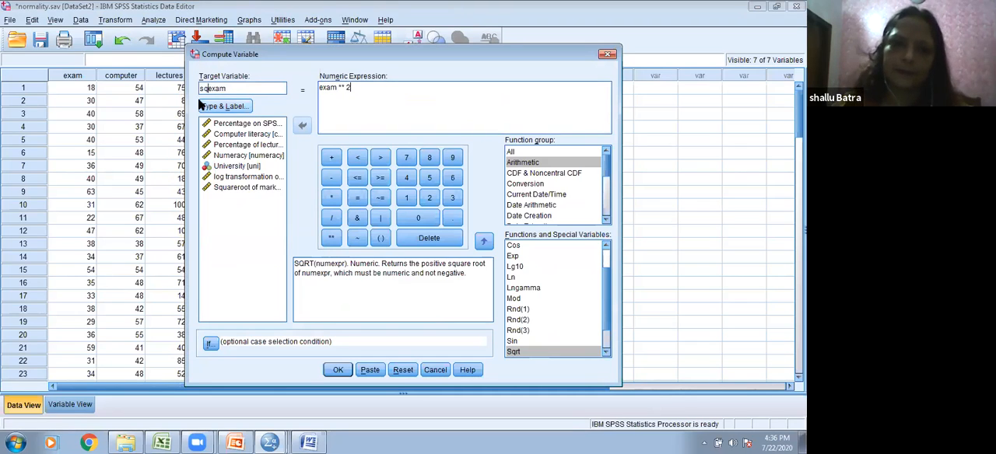
text(r)
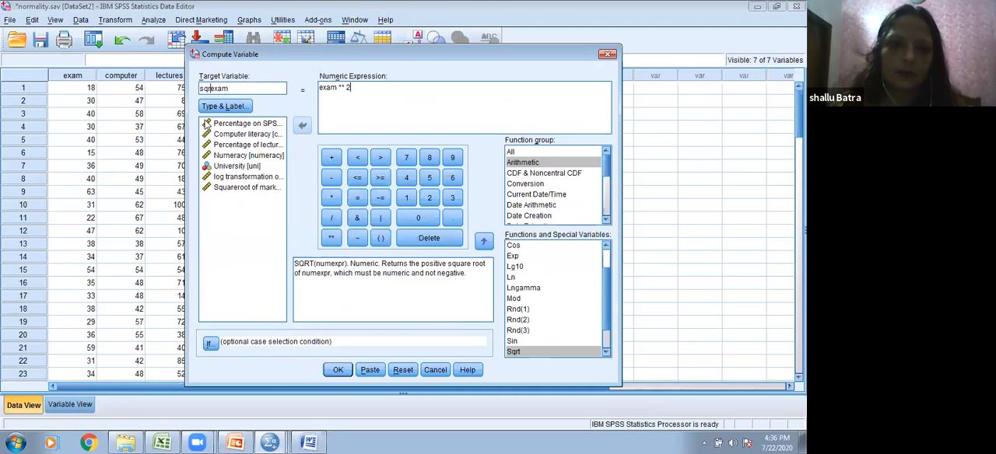
Step: Label the sqrexam target variable "Square of marks of spss exam", keeping its type numeric, and compute it
click(224, 107)
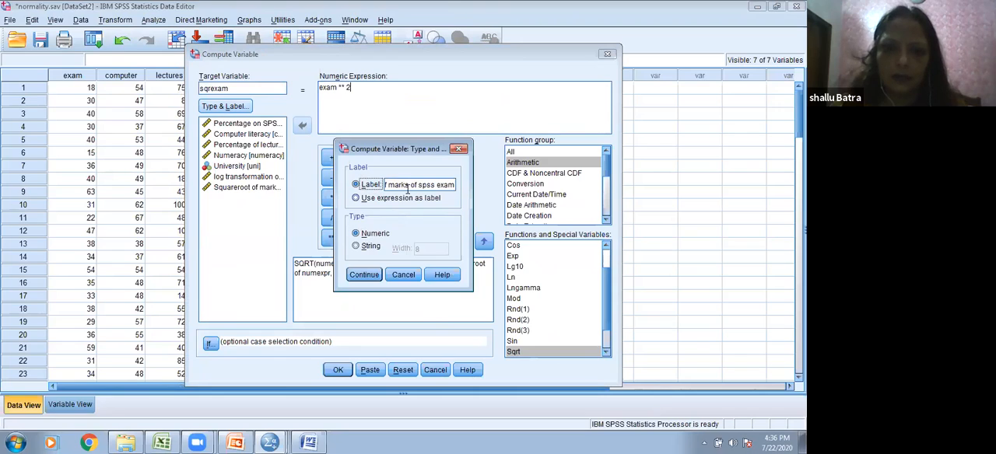
click(433, 186)
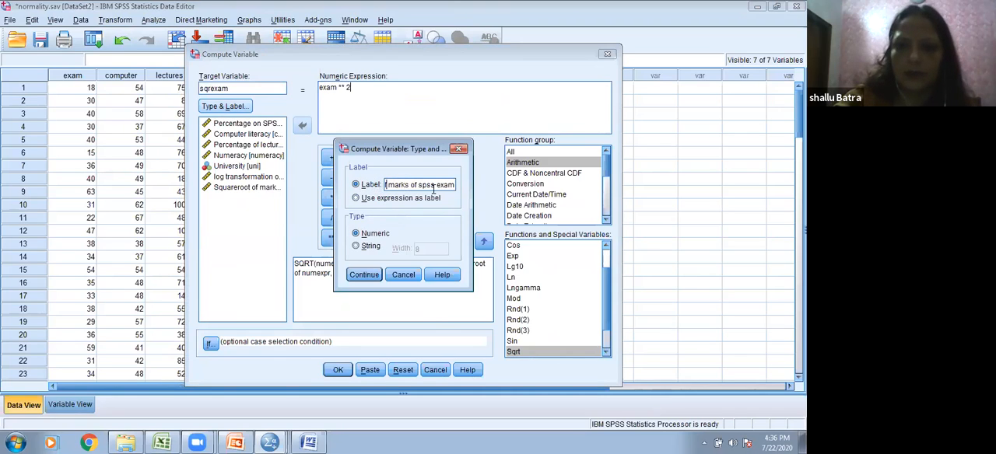
key(Home)
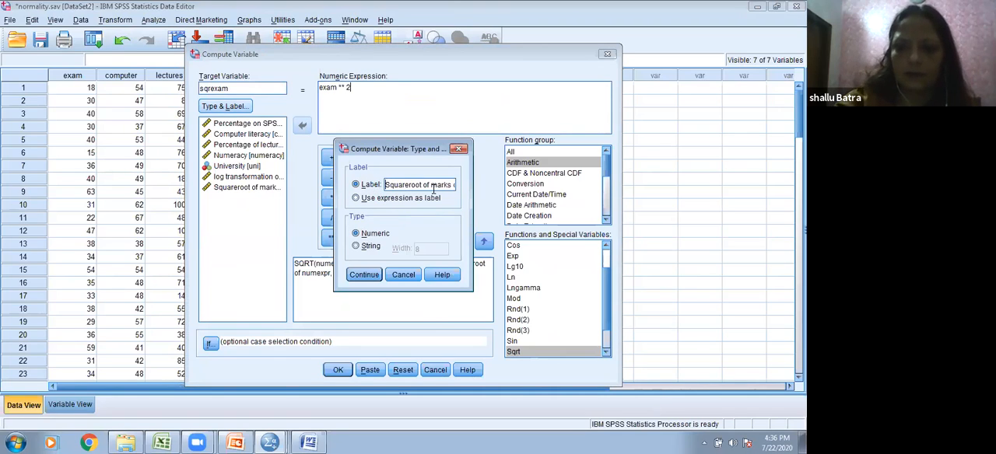
key(Delete)
key(Delete)
key(Delete)
key(Delete)
key(Delete)
key(Delete)
key(Delete)
key(Delete)
key(Delete)
key(Delete)
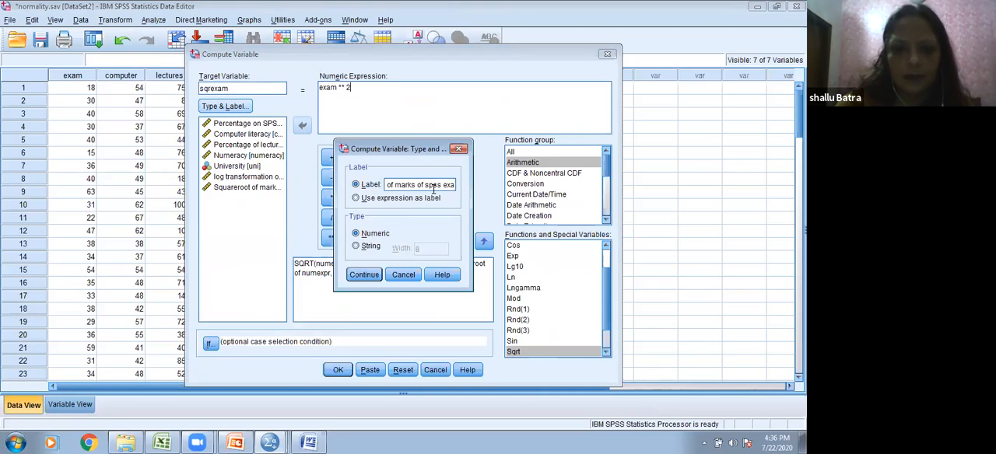
text(Square)
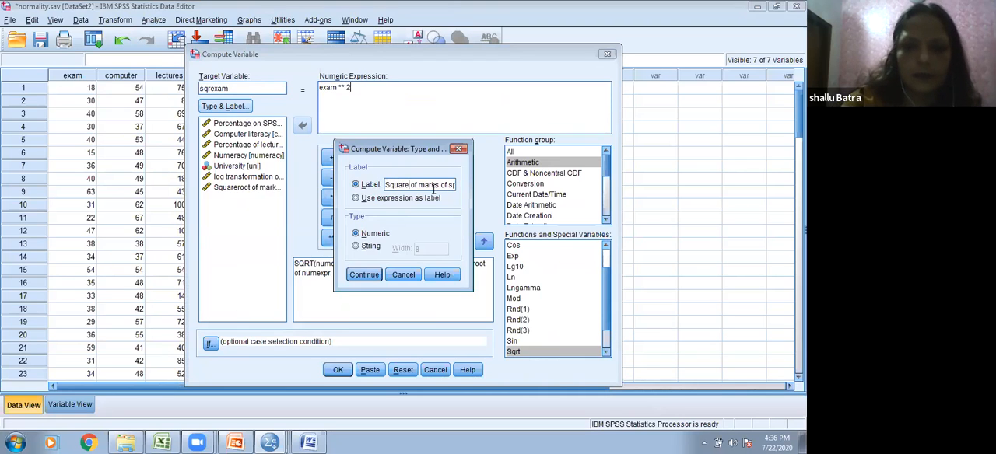
click(360, 274)
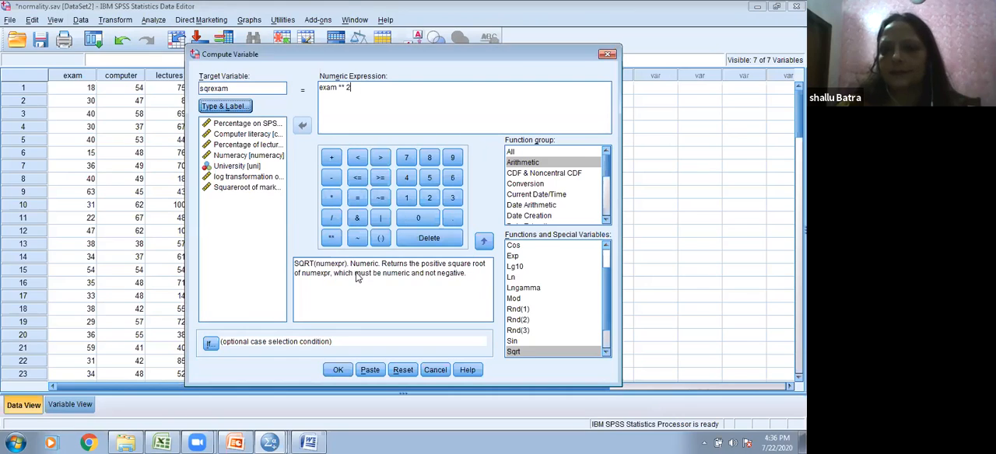
click(340, 370)
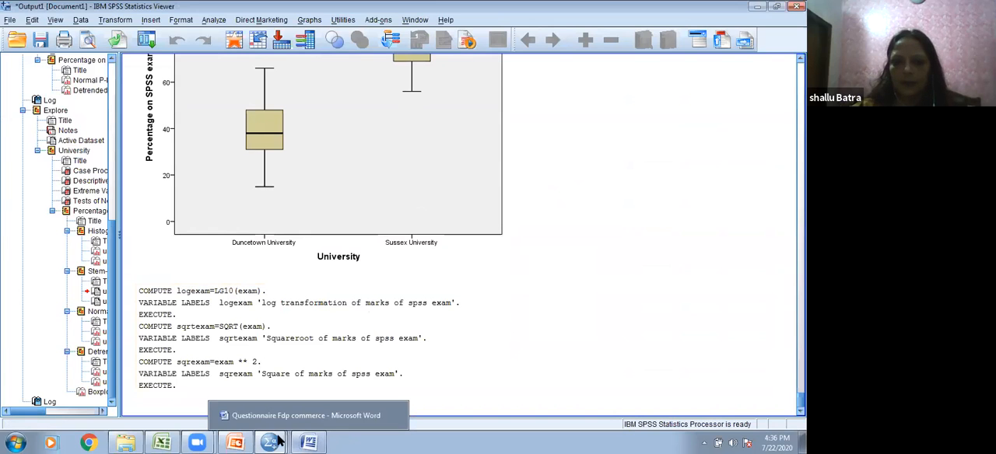
Step: Return to the normality.sav Data Editor and examine the logexam, sqrtexam and sqrexam columns across the cases
mouse_move(268, 441)
click(291, 415)
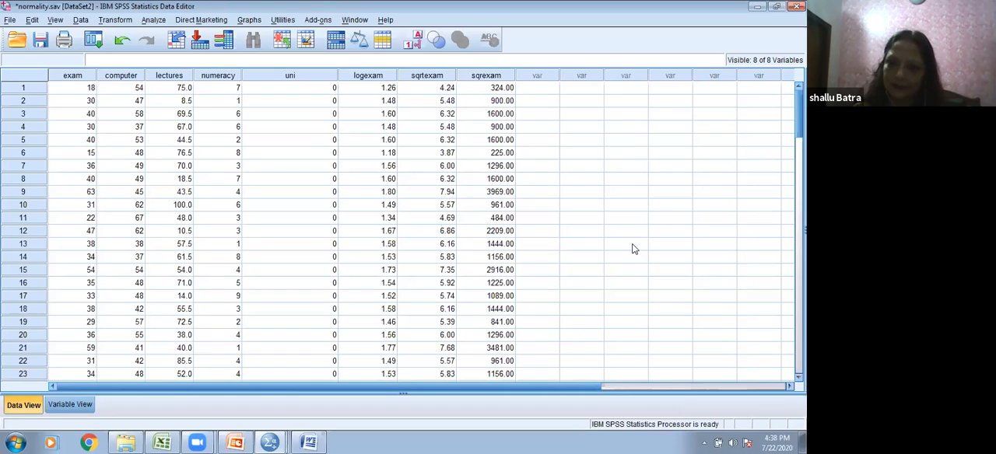
click(546, 222)
scroll(546, 225, down, 1)
scroll(546, 229, down, 1)
scroll(546, 231, up, 2)
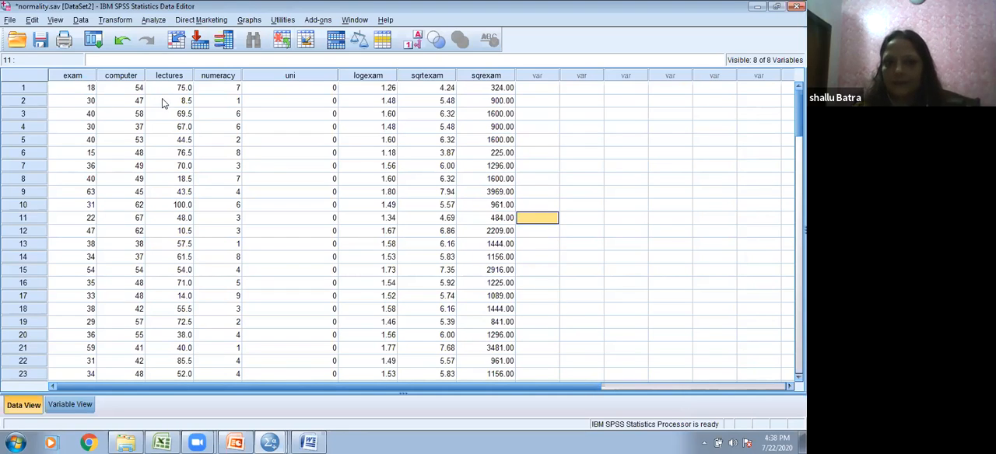
scroll(175, 92, down, 15)
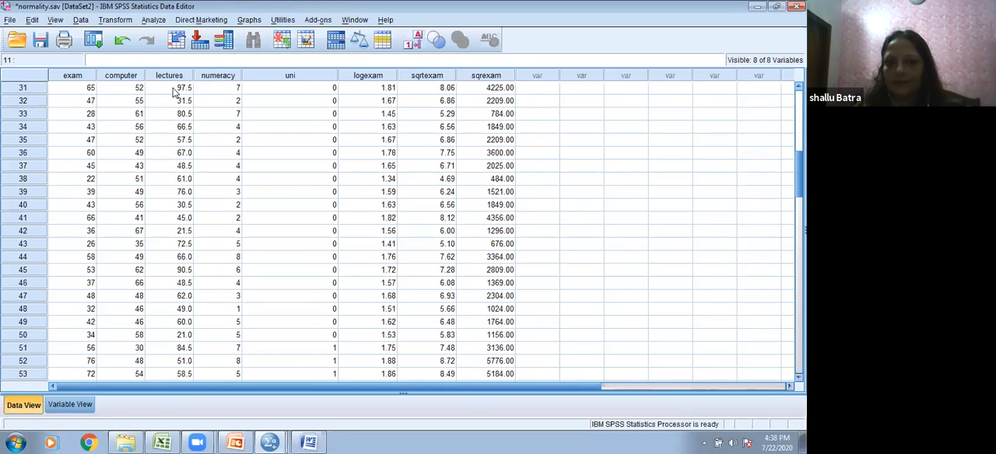
scroll(174, 91, down, 9)
scroll(174, 92, up, 4)
scroll(174, 92, up, 12)
scroll(175, 92, up, 8)
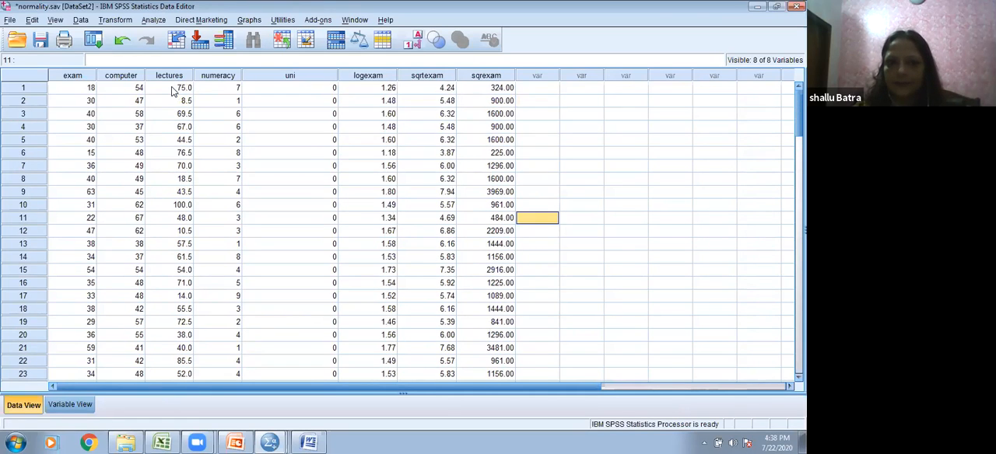
scroll(172, 92, down, 3)
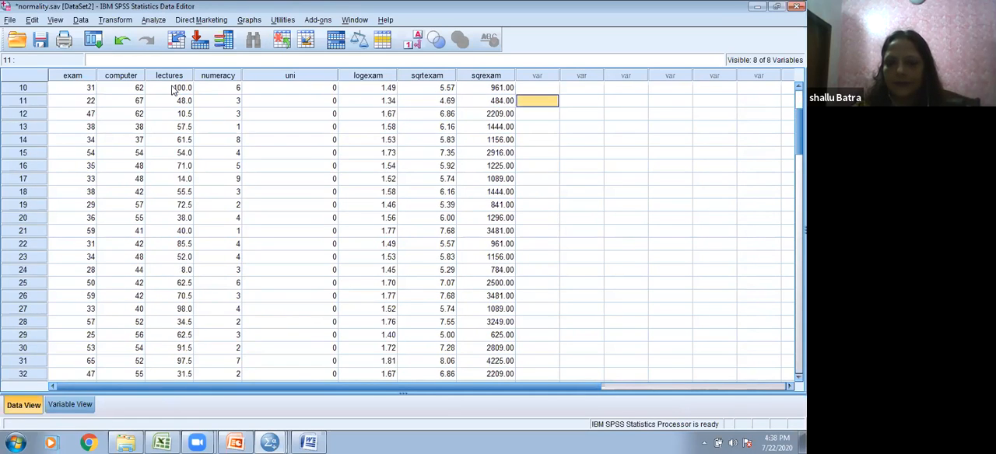
scroll(173, 90, down, 2)
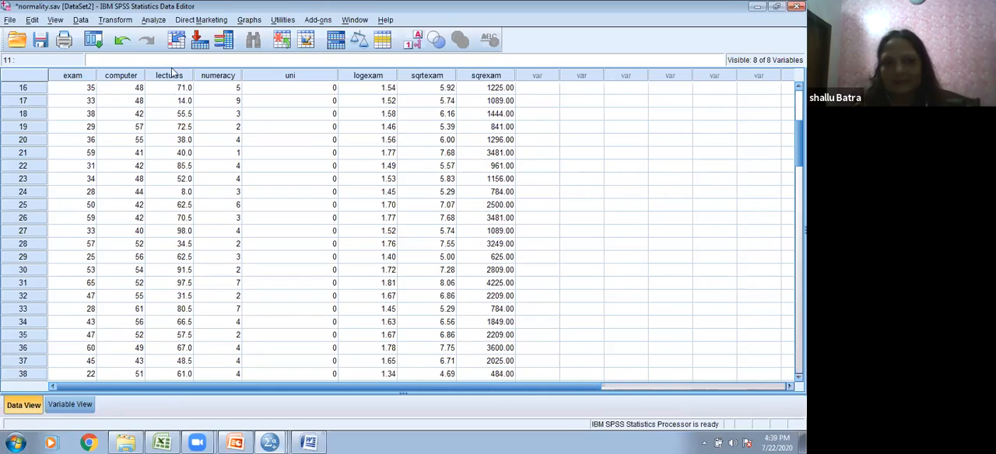
click(125, 24)
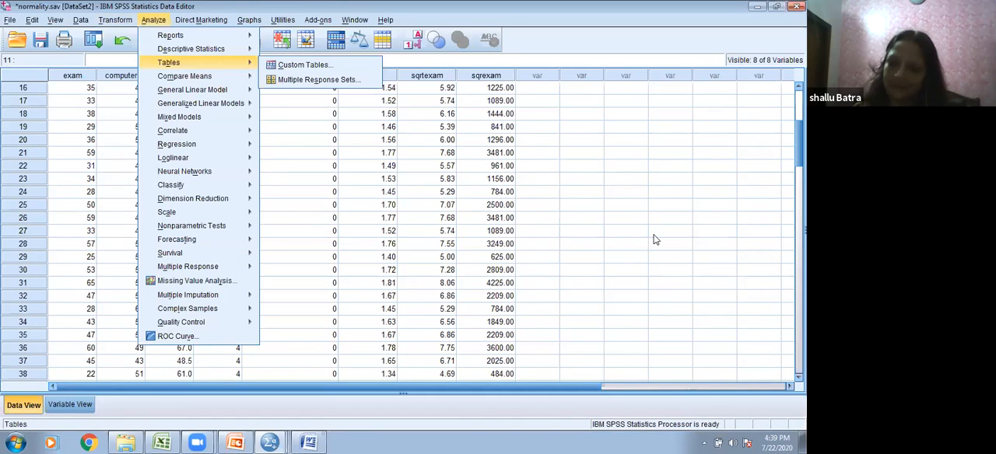
click(543, 233)
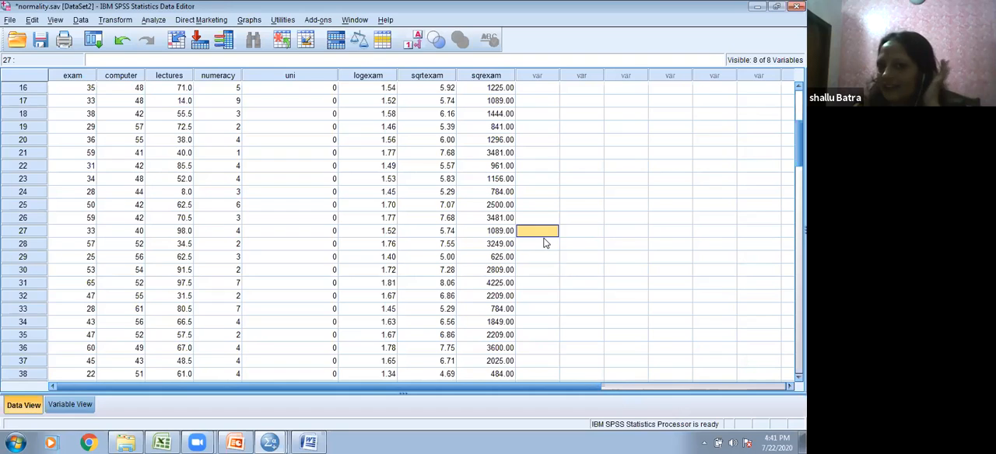
scroll(545, 243, up, 1)
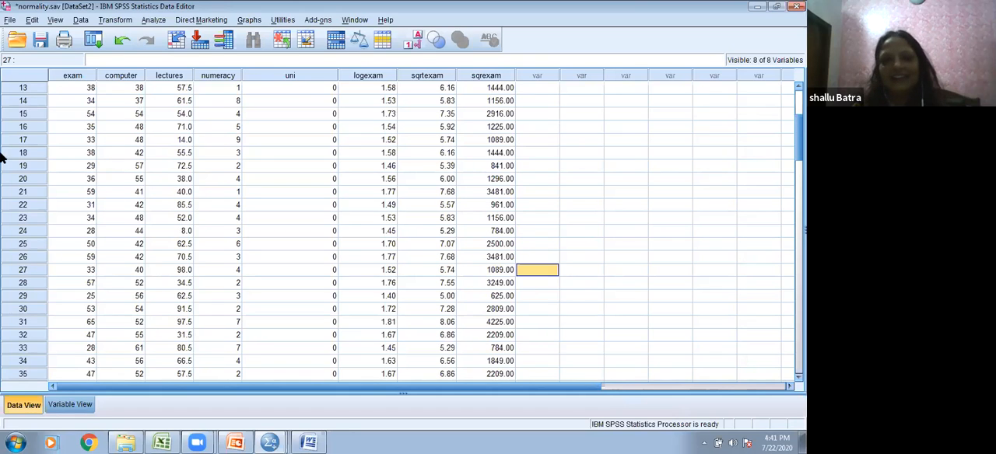
click(116, 21)
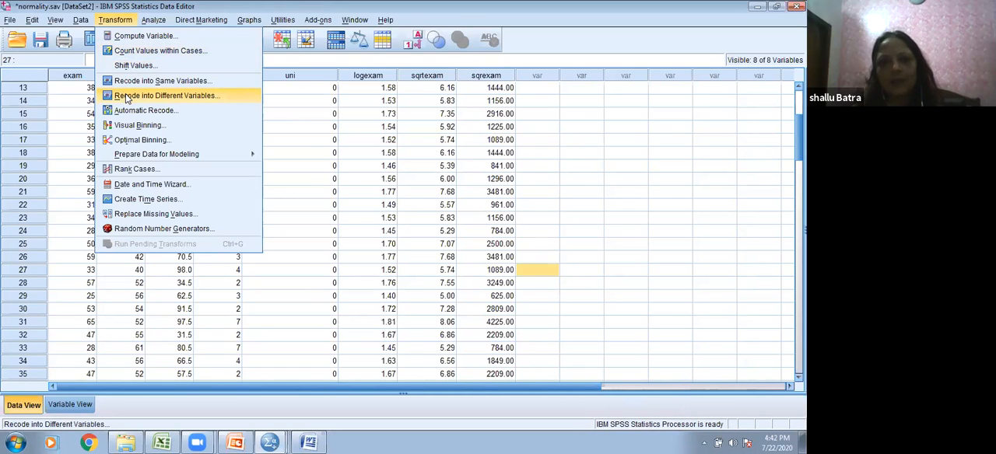
click(344, 126)
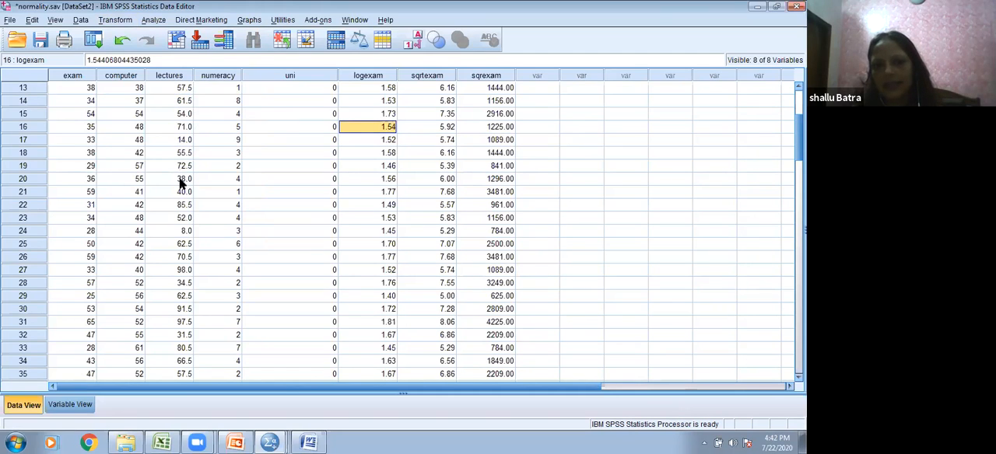
scroll(183, 220, down, 1)
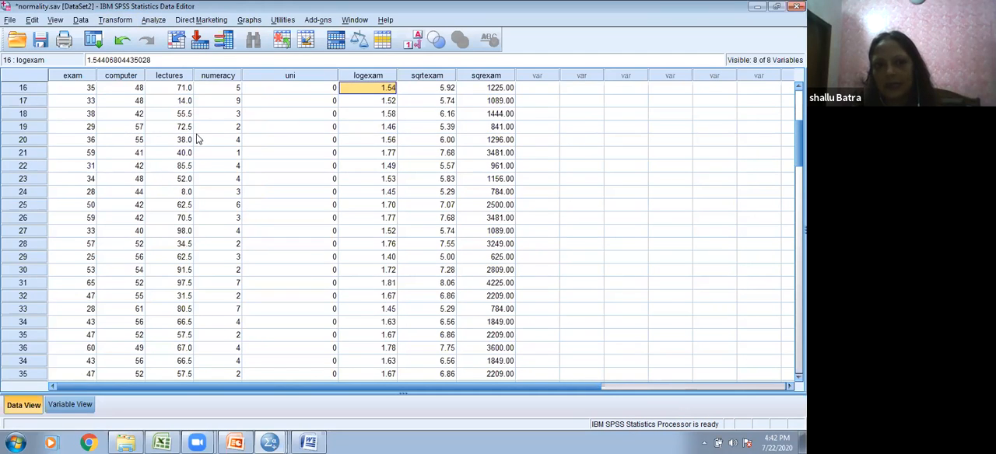
scroll(187, 101, down, 13)
scroll(163, 100, down, 10)
scroll(164, 100, up, 9)
scroll(164, 100, up, 14)
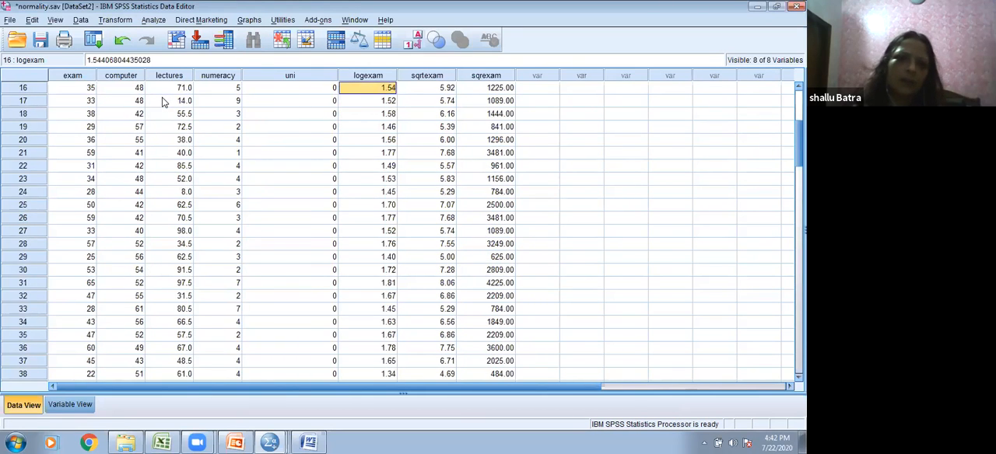
scroll(163, 100, up, 5)
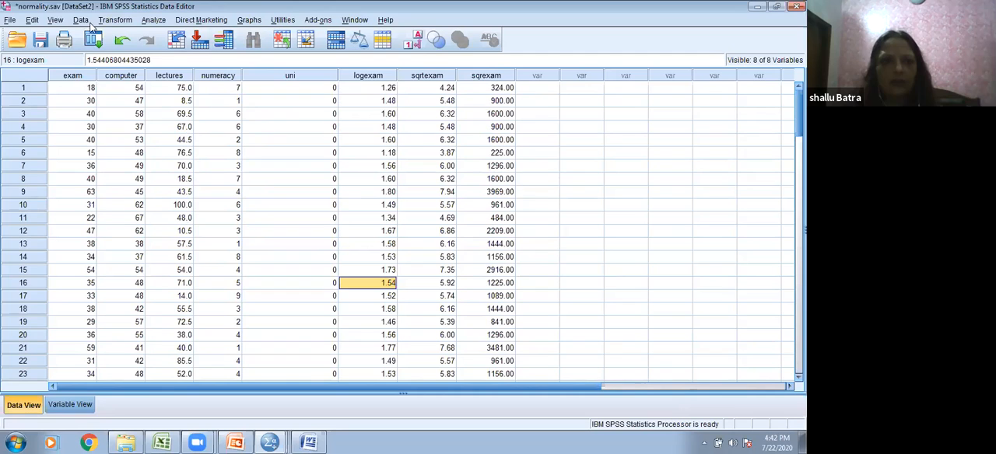
Step: Start Recode into Different Variables with the lectures variable as the input
click(115, 20)
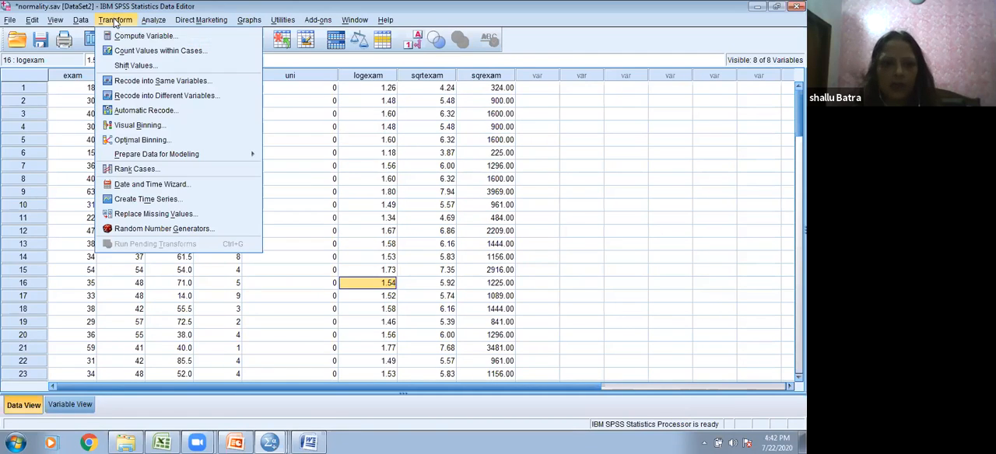
click(125, 95)
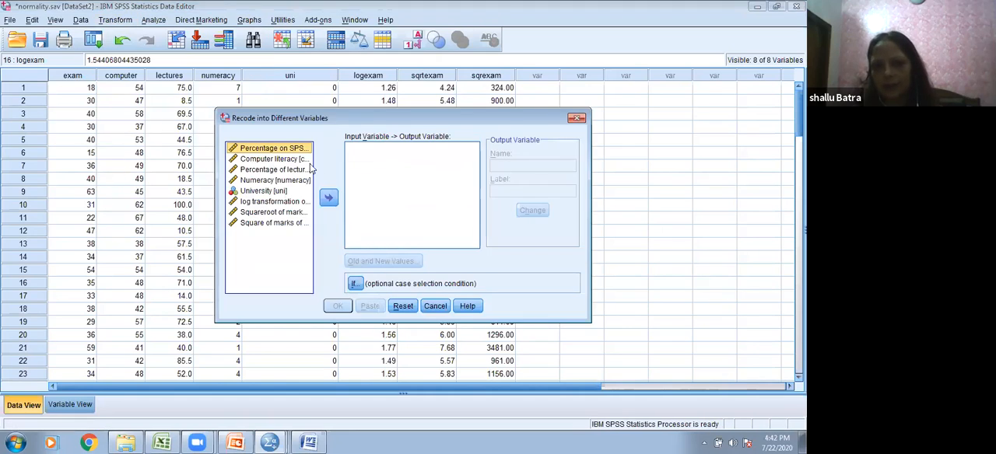
click(271, 172)
click(328, 198)
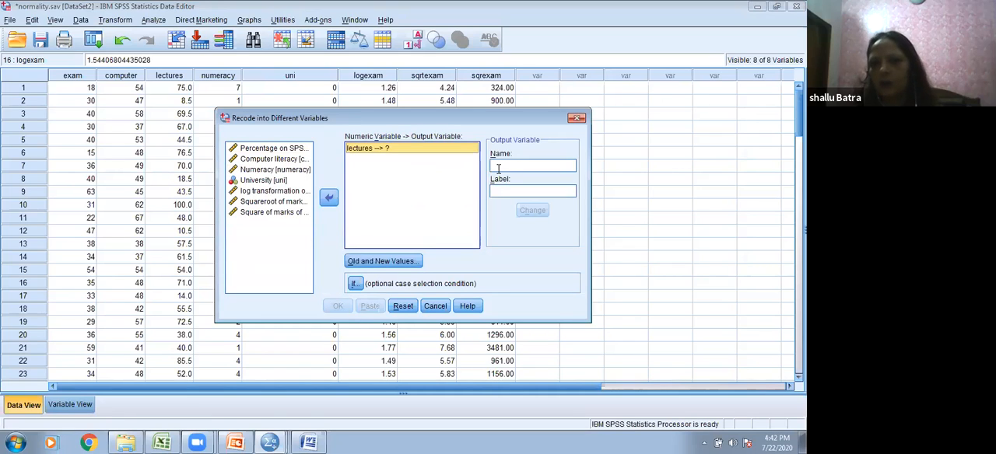
Step: Name the output variable codedlectures and label it "Coded Lecture"
click(499, 168)
text(codedlectures)
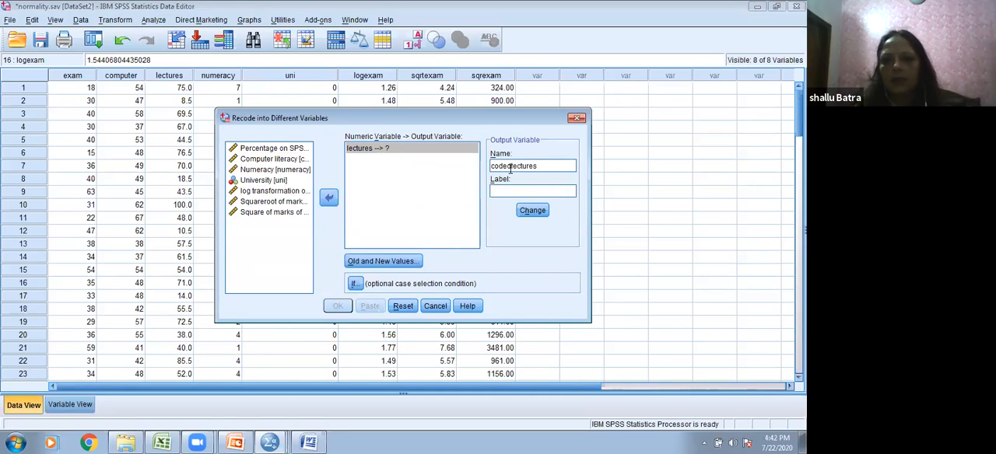
click(512, 168)
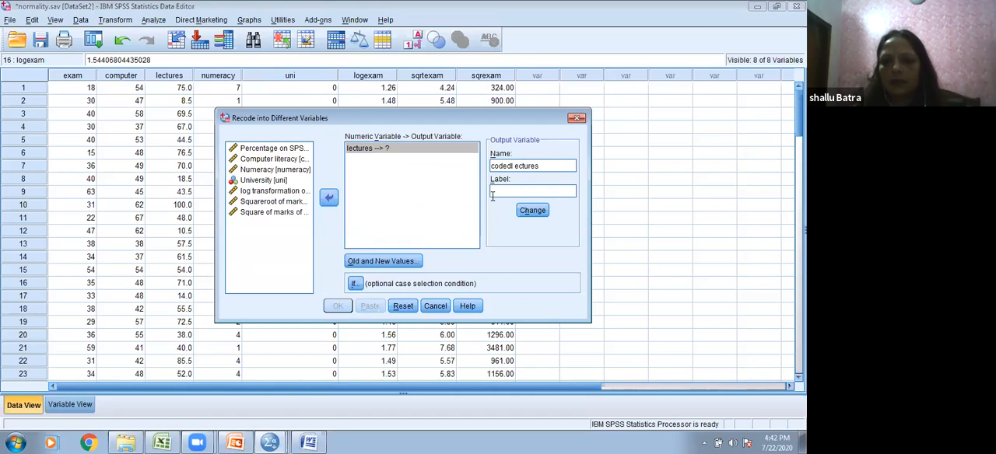
key(BackSpace)
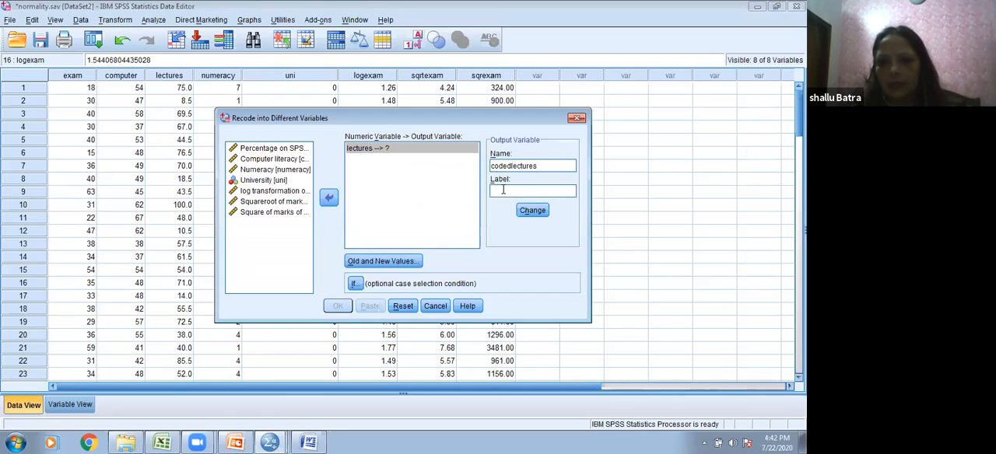
click(504, 191)
text(Coded Lecture)
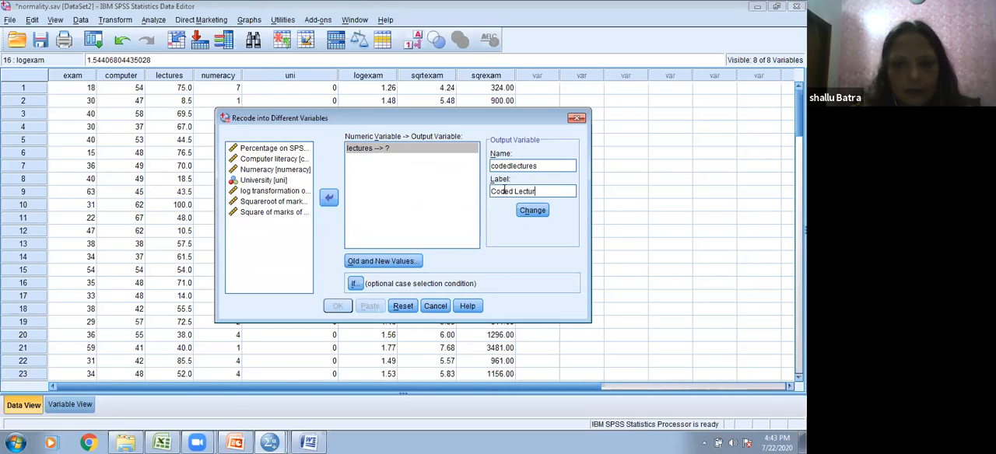
Step: Add an old-to-new rule that recodes lectures values from the lowest through 25 as 1
click(376, 262)
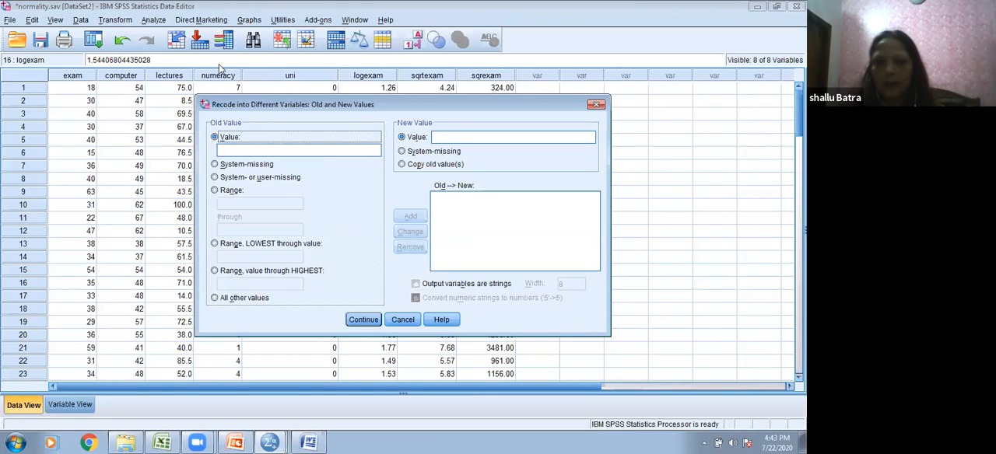
click(214, 244)
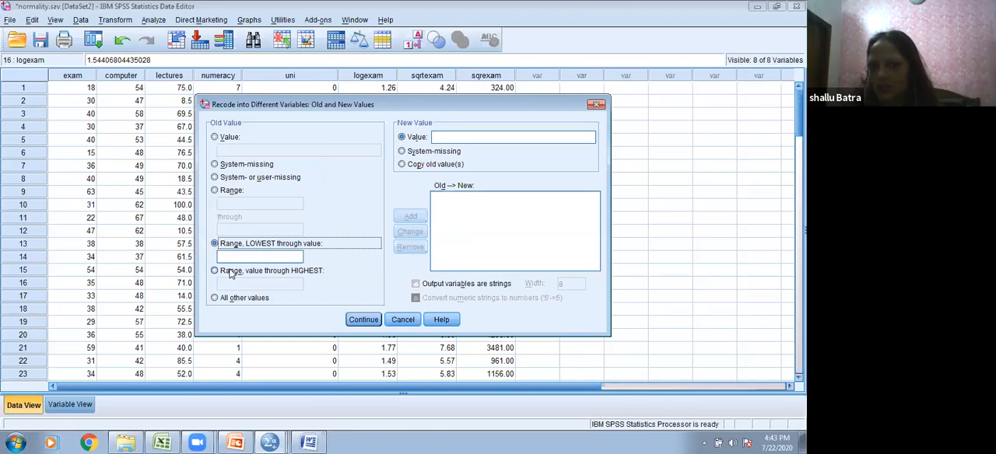
click(238, 257)
text(25)
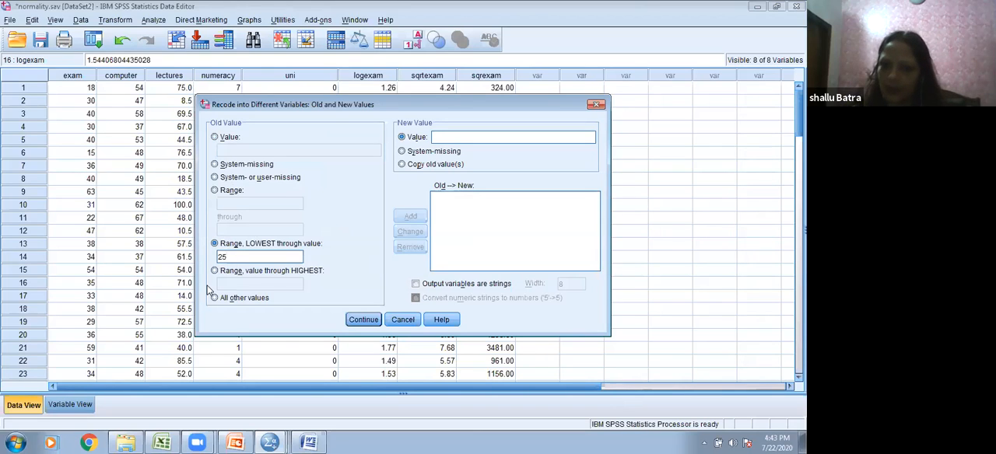
click(443, 138)
text(1)
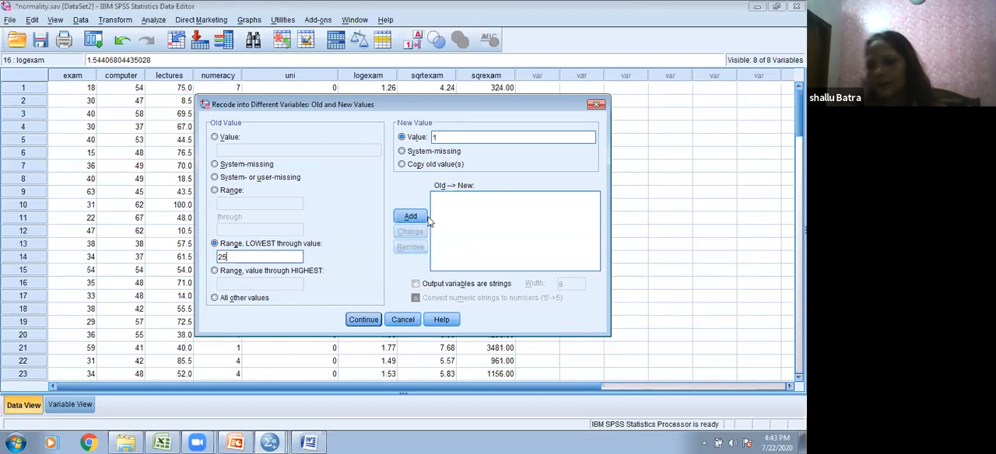
click(406, 215)
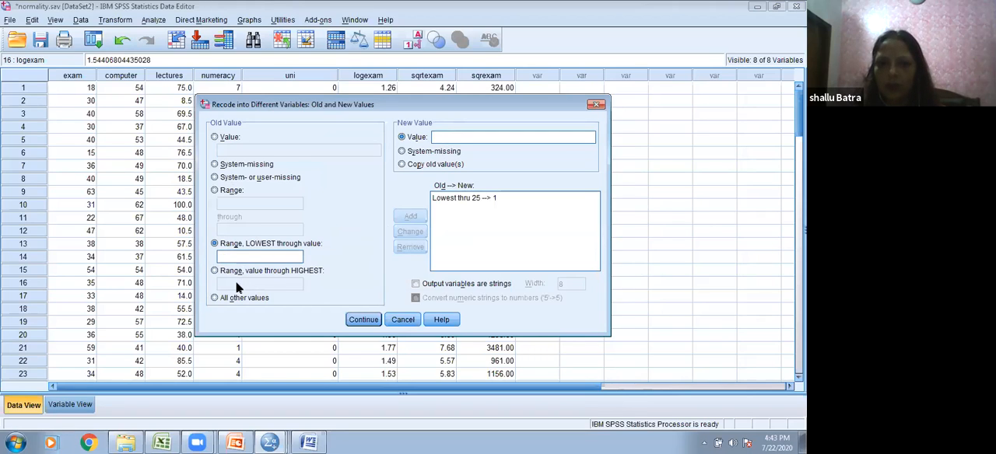
Step: Try to recode lectures values in the range 25 through 50 as 2
click(214, 271)
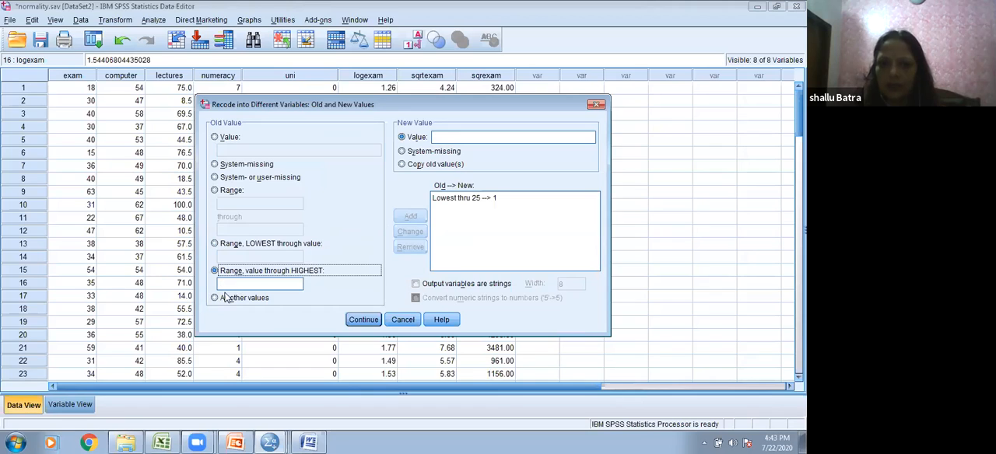
click(215, 192)
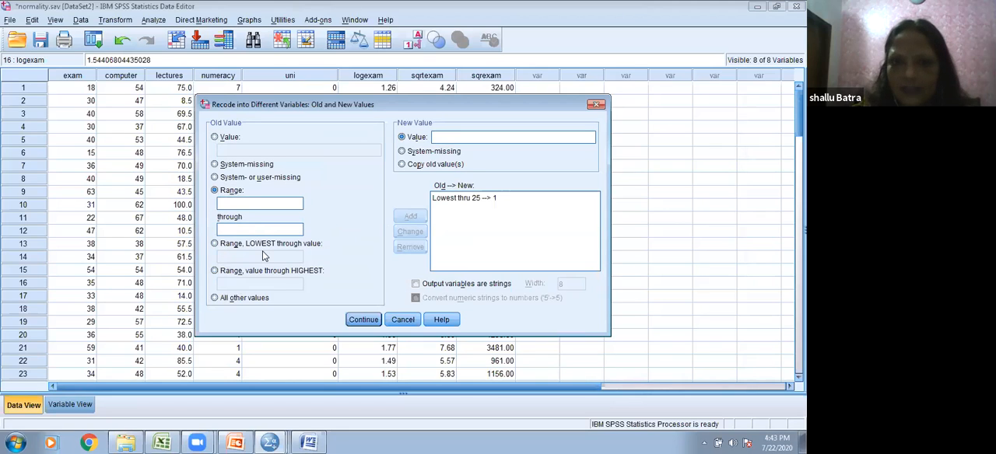
text(25)
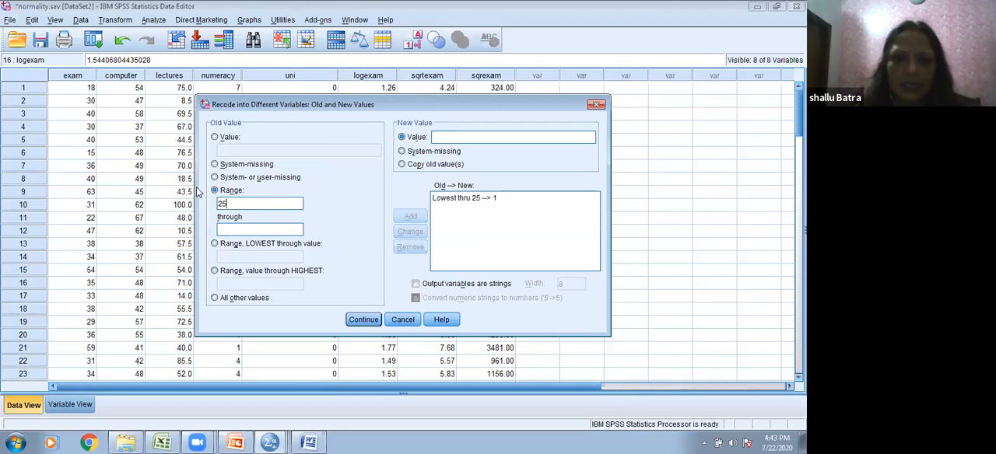
text(5)
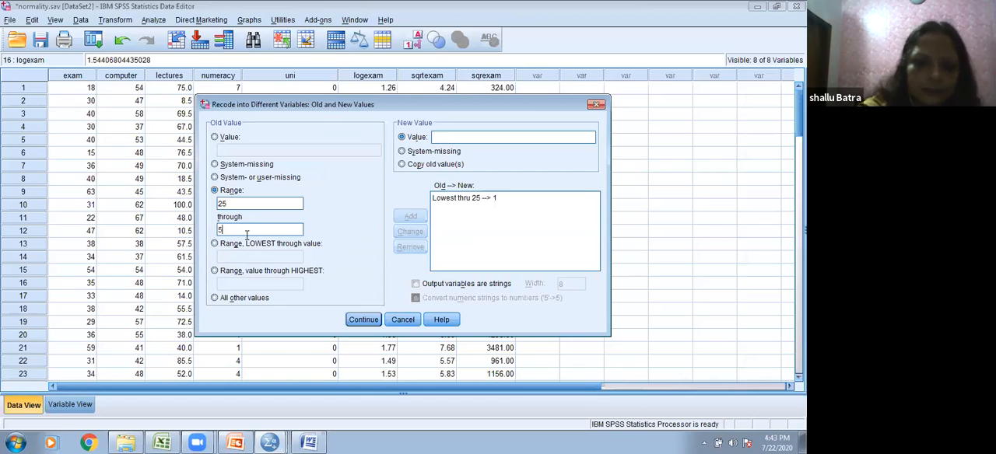
text(0)
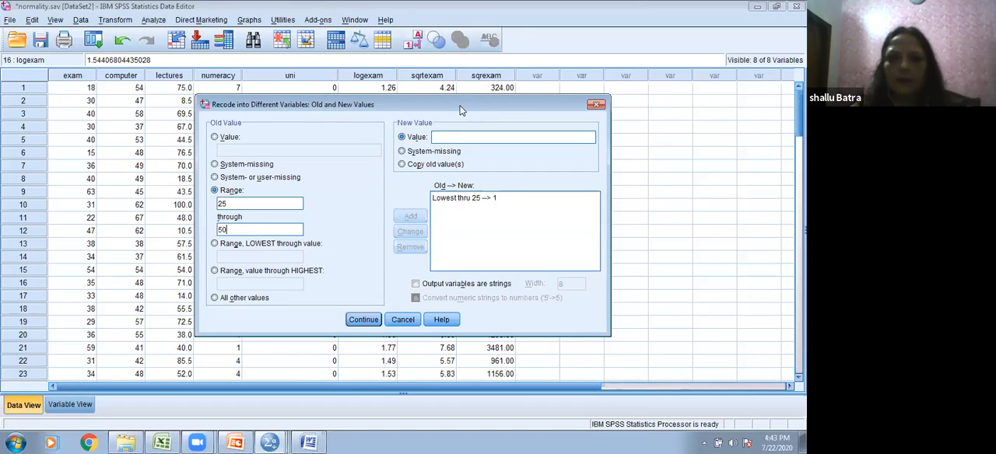
text(2)
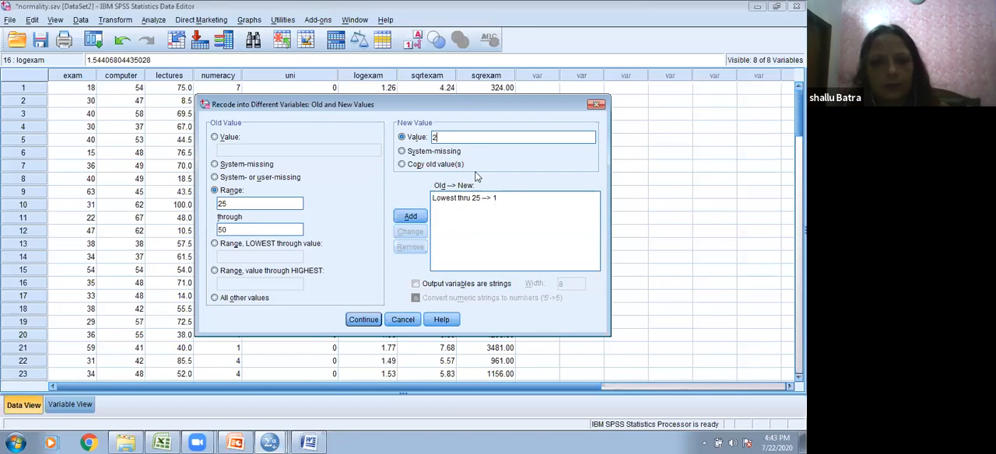
click(364, 319)
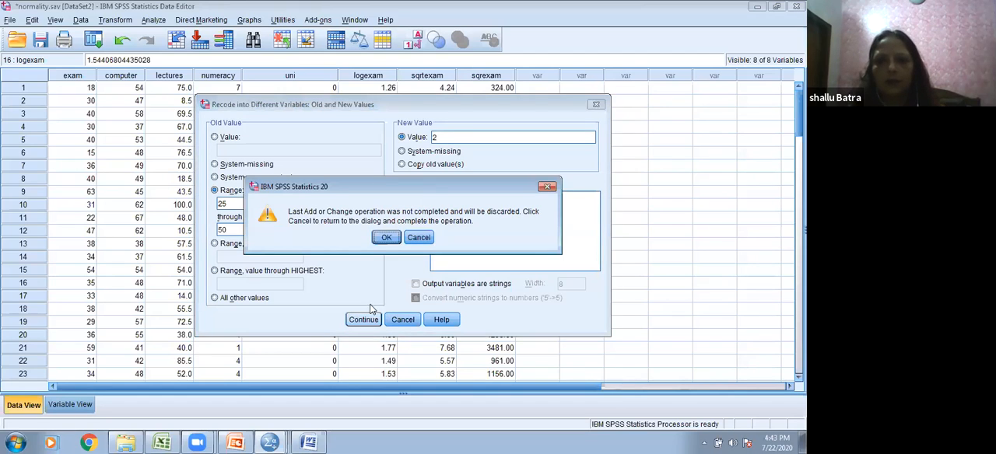
click(387, 238)
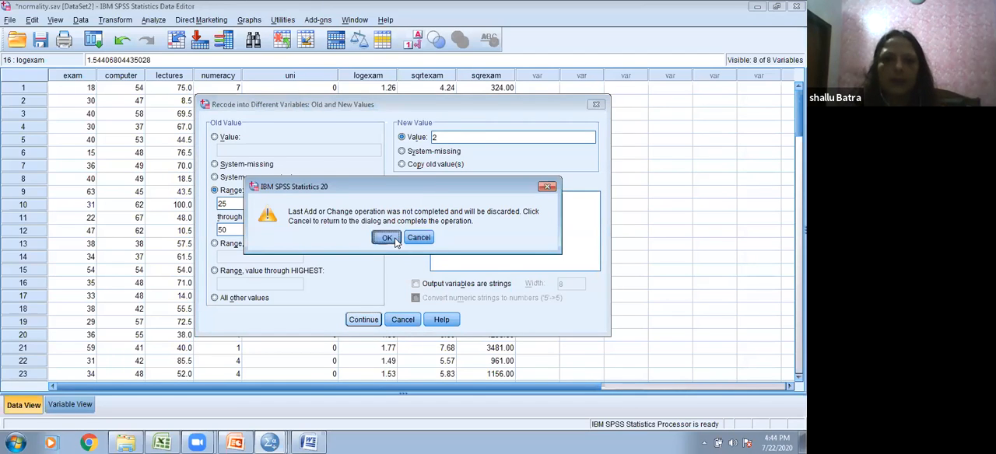
click(381, 263)
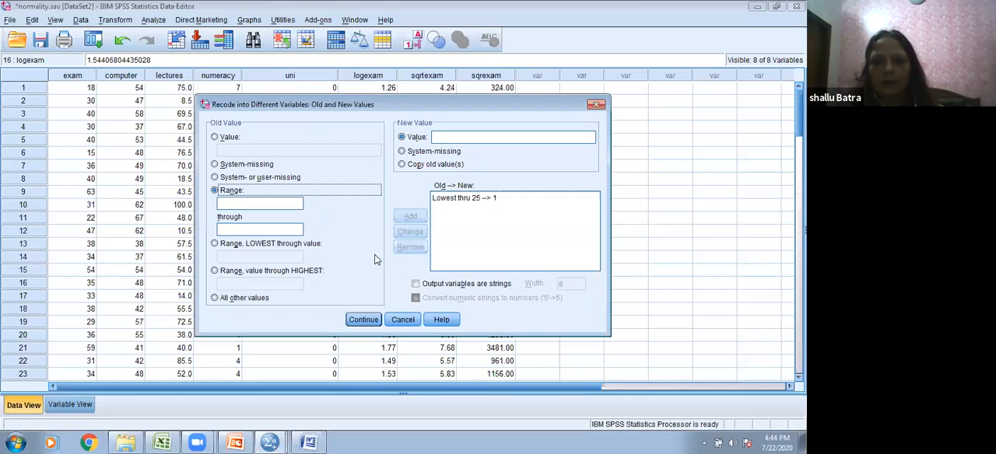
click(263, 204)
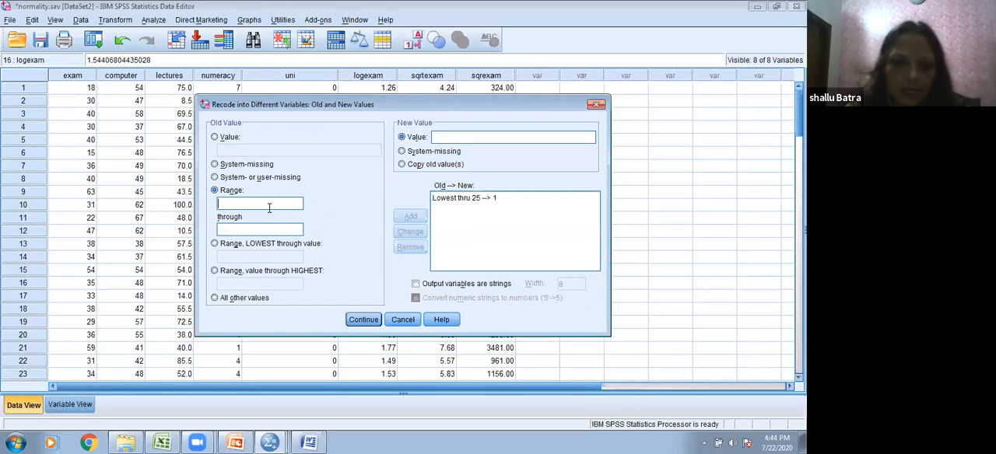
text(26)
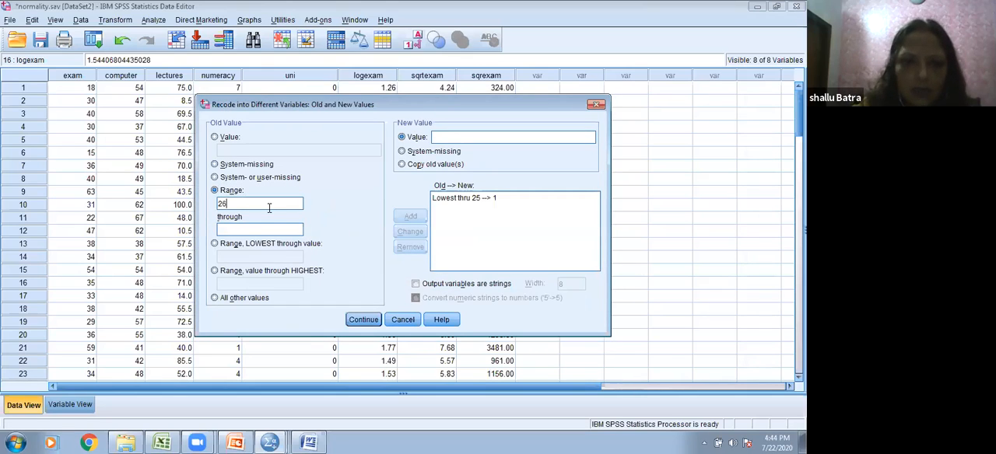
click(234, 225)
text(20)
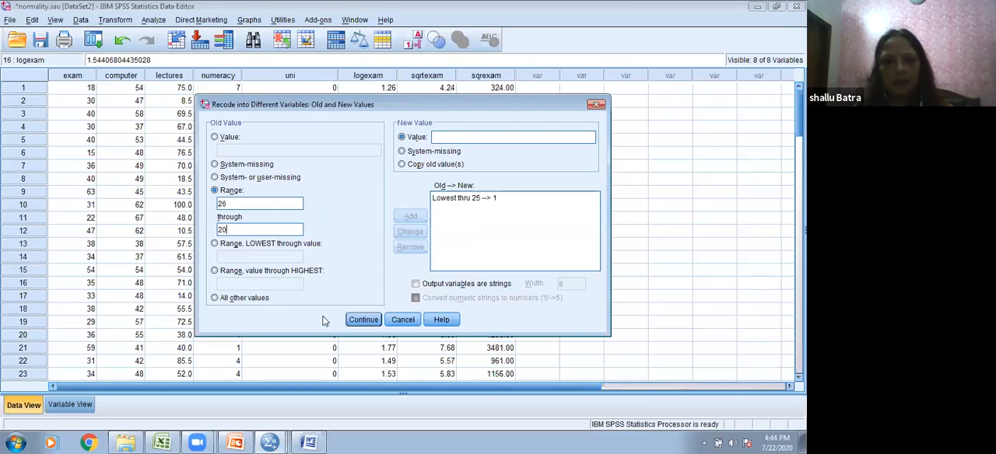
click(362, 321)
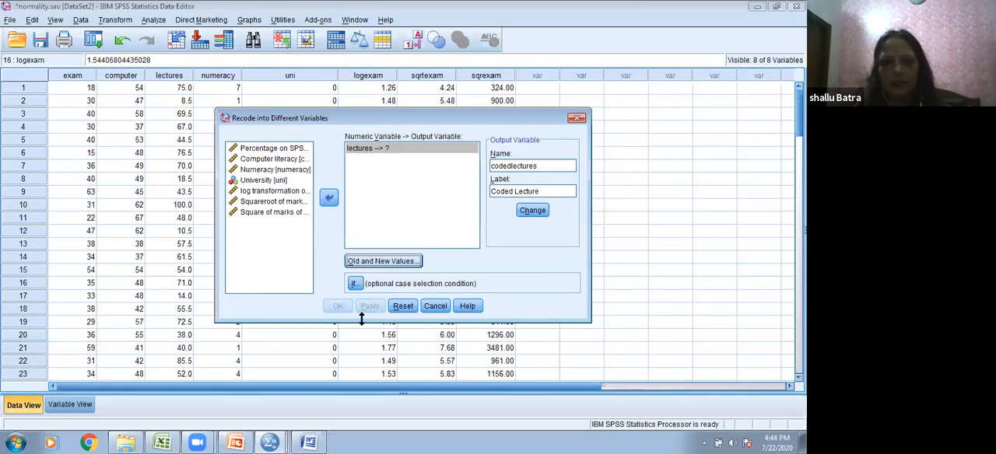
click(397, 263)
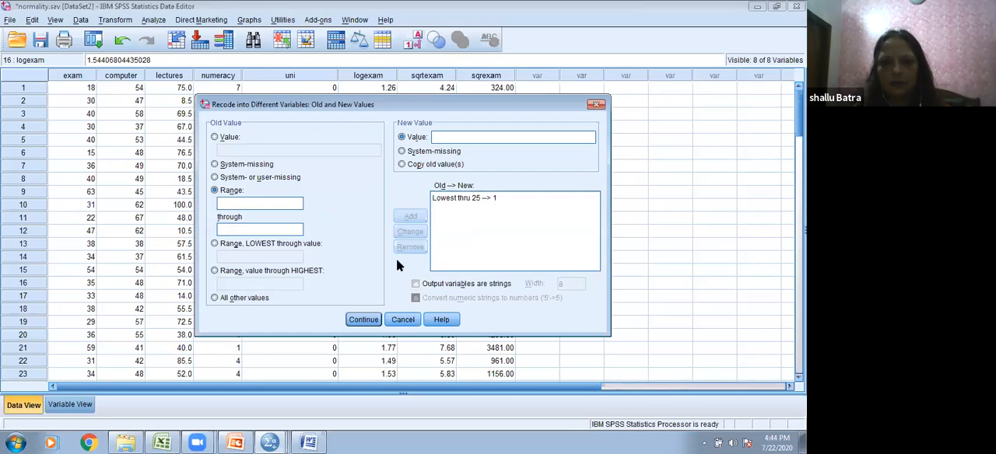
Step: Add an old-to-new rule that recodes lectures values in the range 26 through 50 as 2
click(247, 195)
click(250, 200)
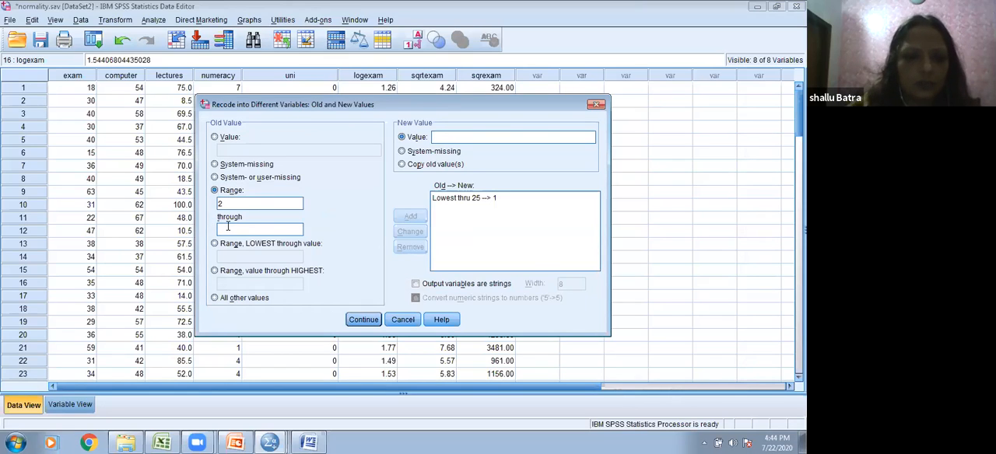
click(480, 135)
text(2)
click(411, 216)
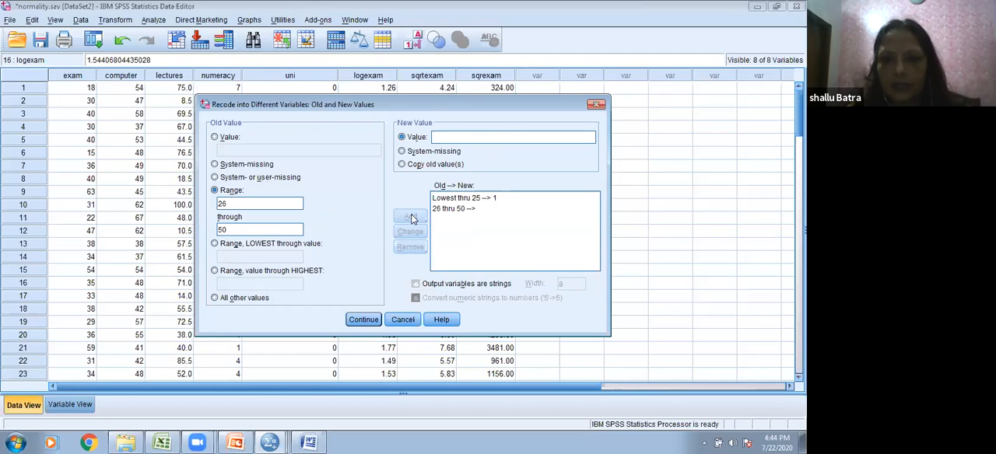
Step: Add an old-to-new rule that recodes lectures values in the range 51 through 75 as 3
click(249, 200)
text(51)
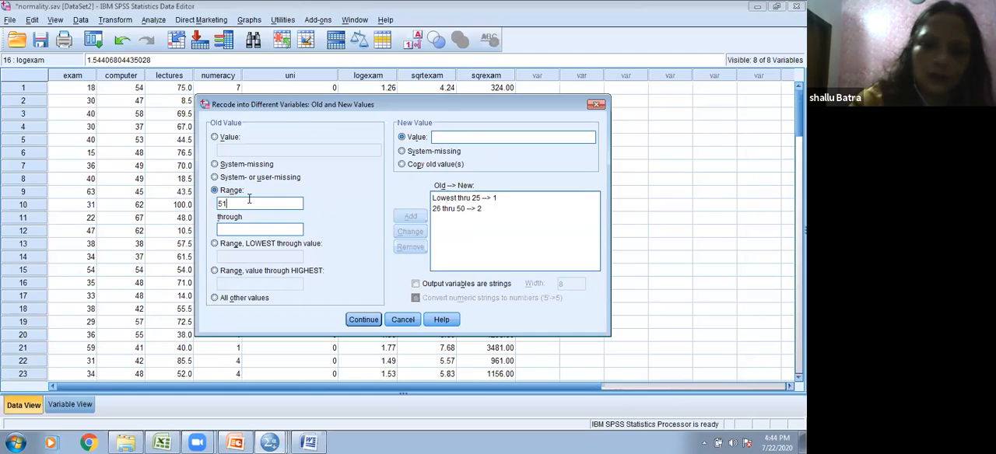
click(242, 230)
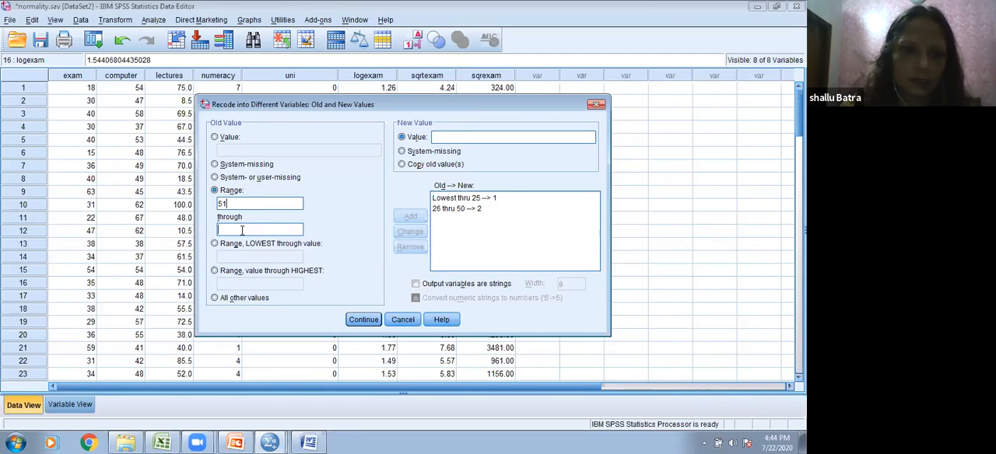
text(75)
click(461, 140)
text(3)
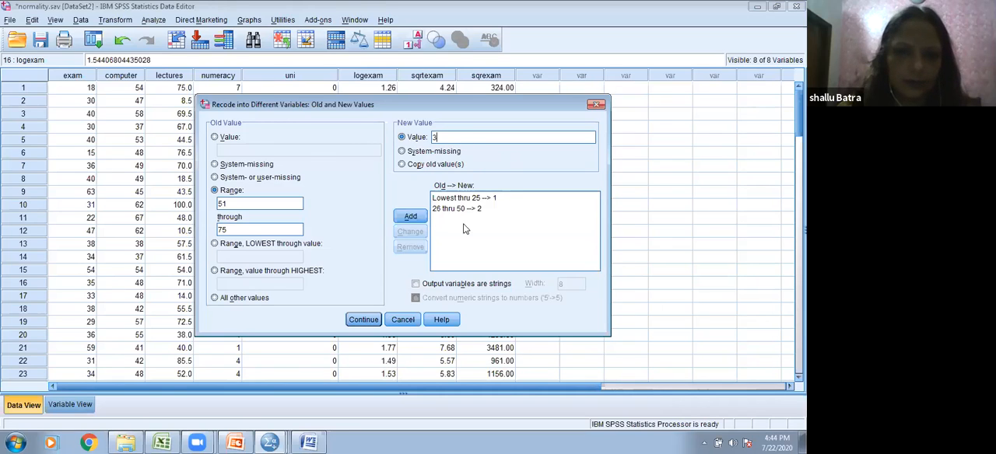
click(410, 216)
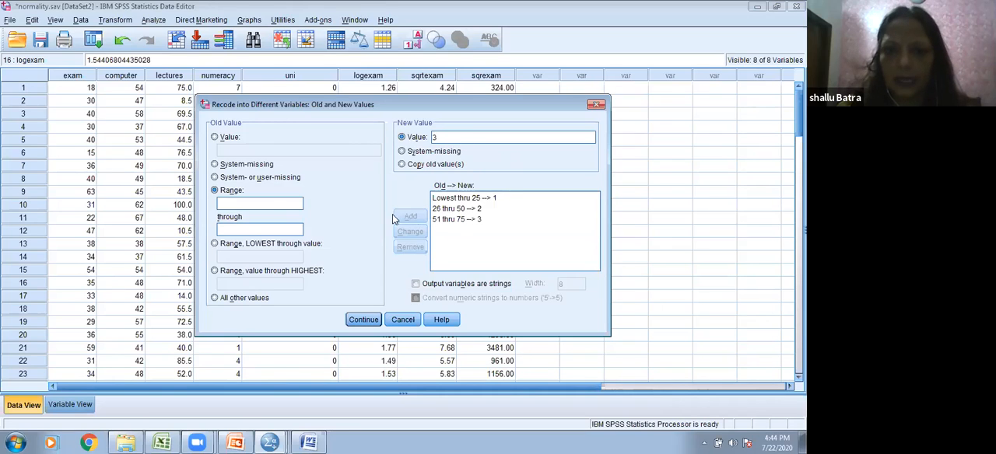
Step: Add an old-to-new rule that recodes lectures values from 76 through the highest as 4
click(214, 271)
click(223, 285)
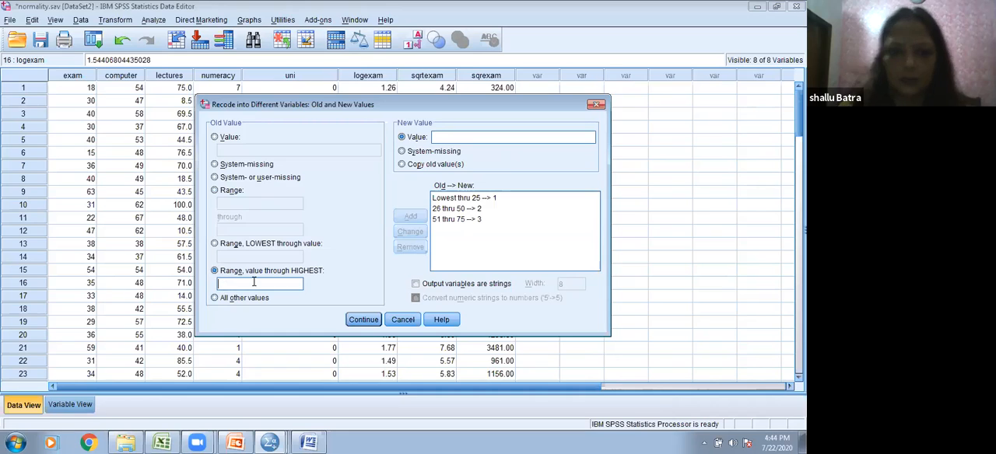
text(76)
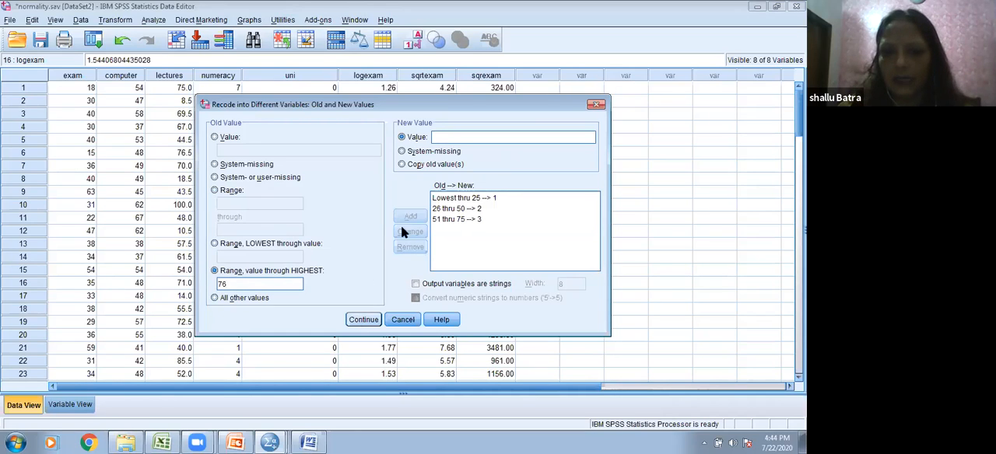
click(452, 136)
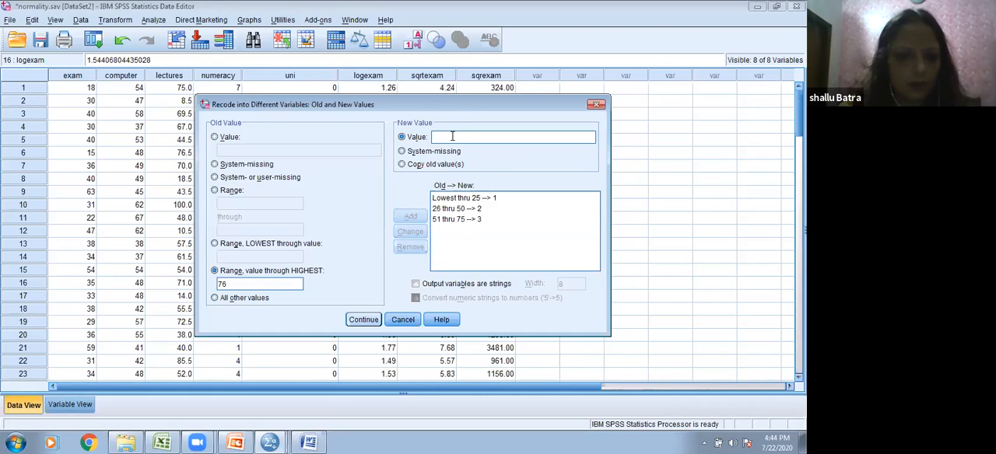
text(4)
click(420, 217)
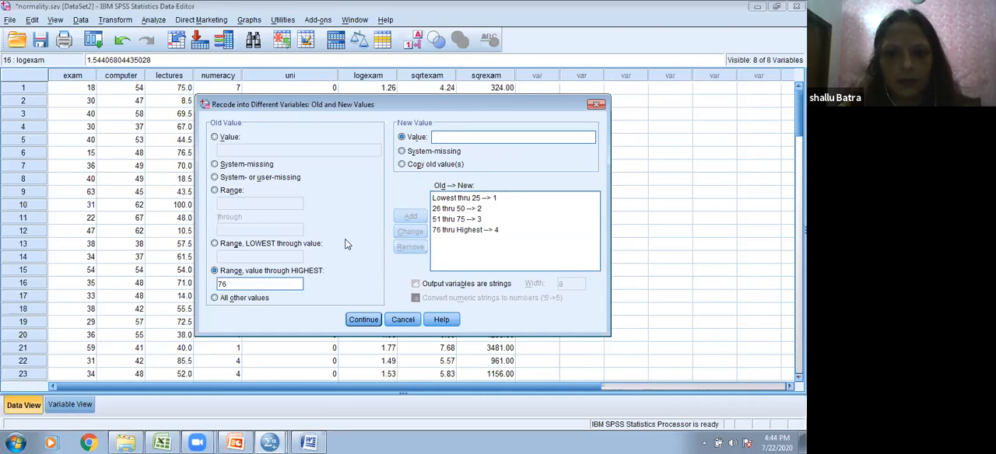
Step: Change the lower bound of the rule for new value 4 to 75, through the highest
click(442, 228)
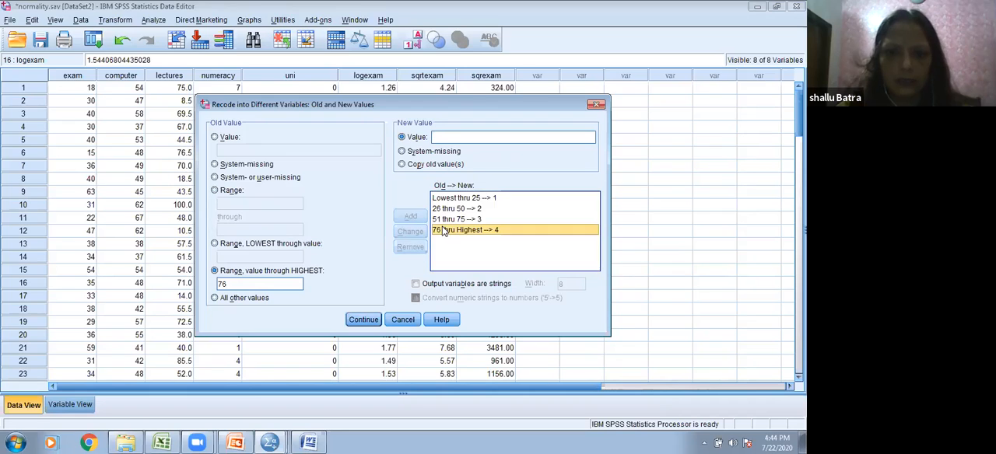
double_click(232, 283)
text(75)
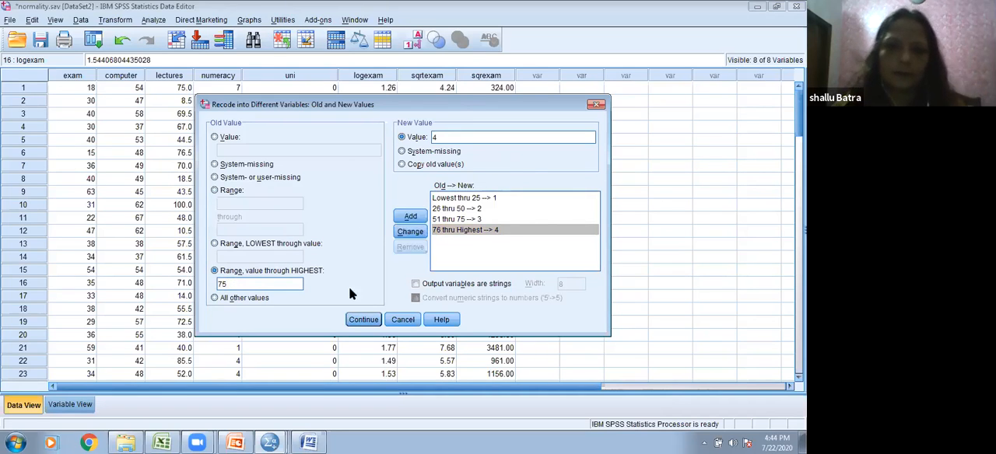
click(410, 232)
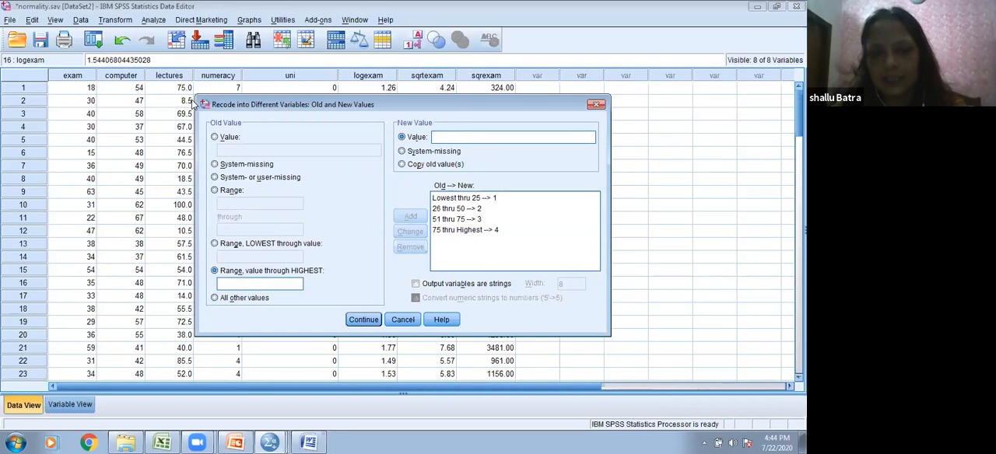
Step: Change the rule for new value 3 so its range starts at 50
click(455, 208)
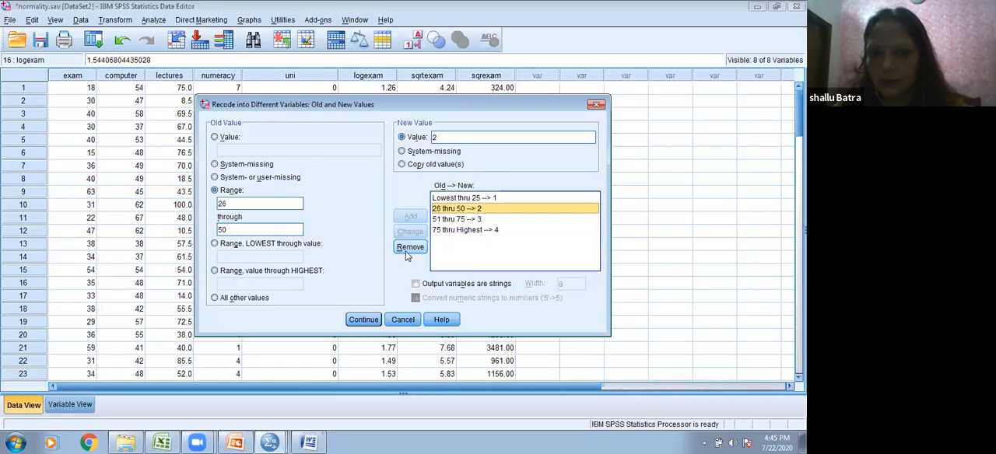
click(447, 219)
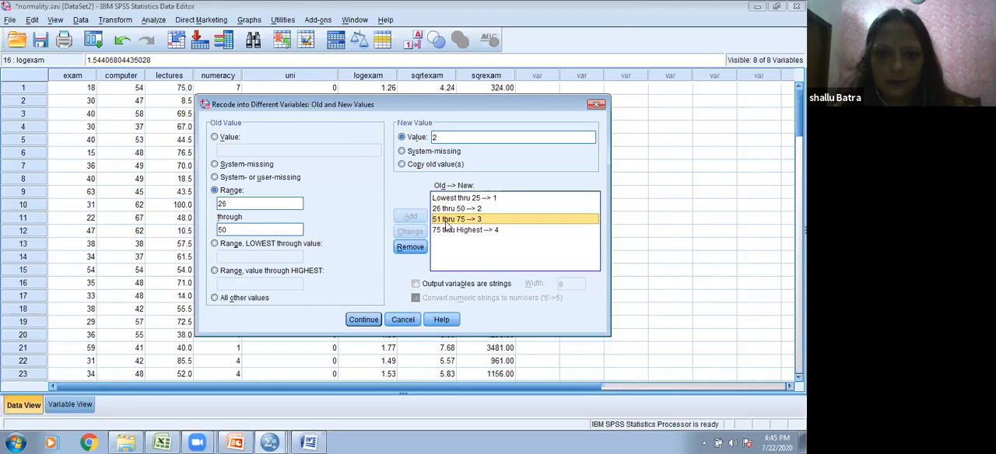
double_click(224, 231)
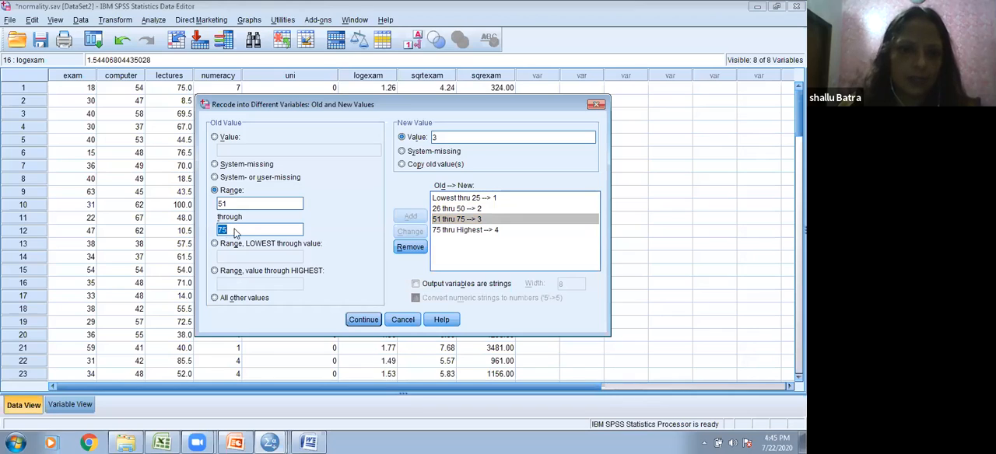
click(228, 202)
click(229, 203)
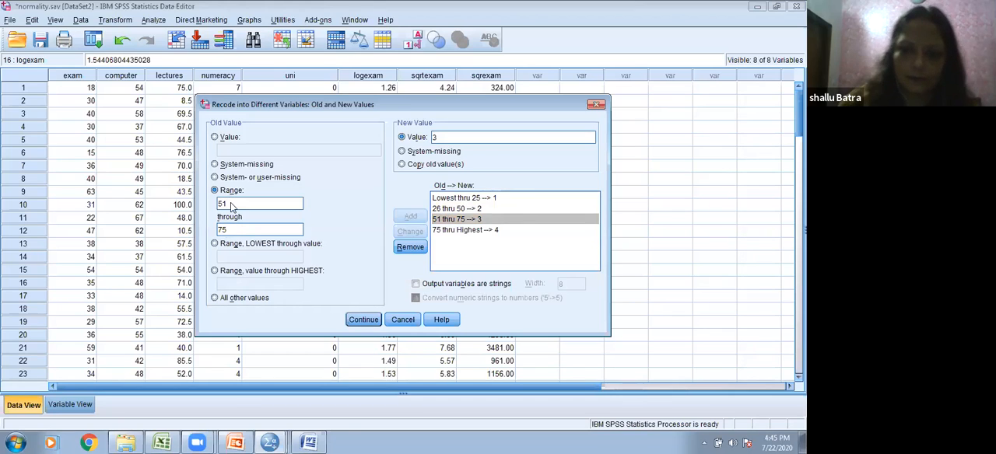
key(BackSpace)
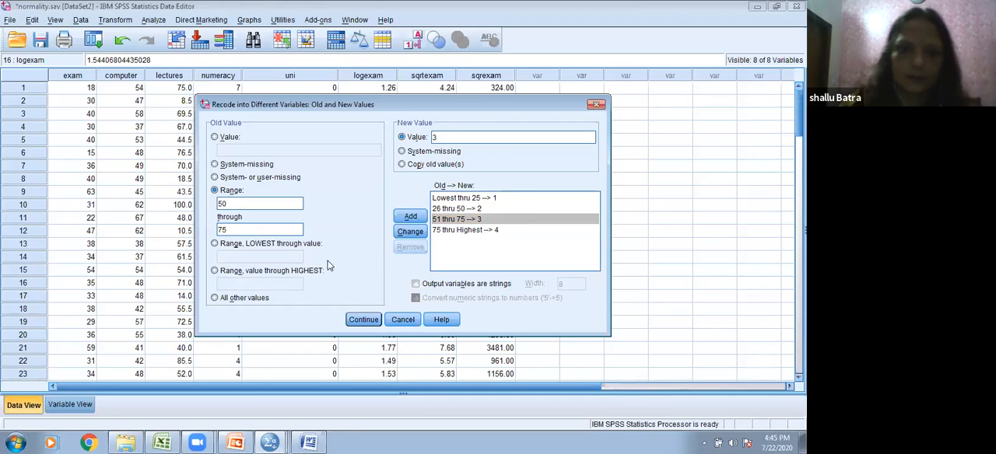
click(409, 231)
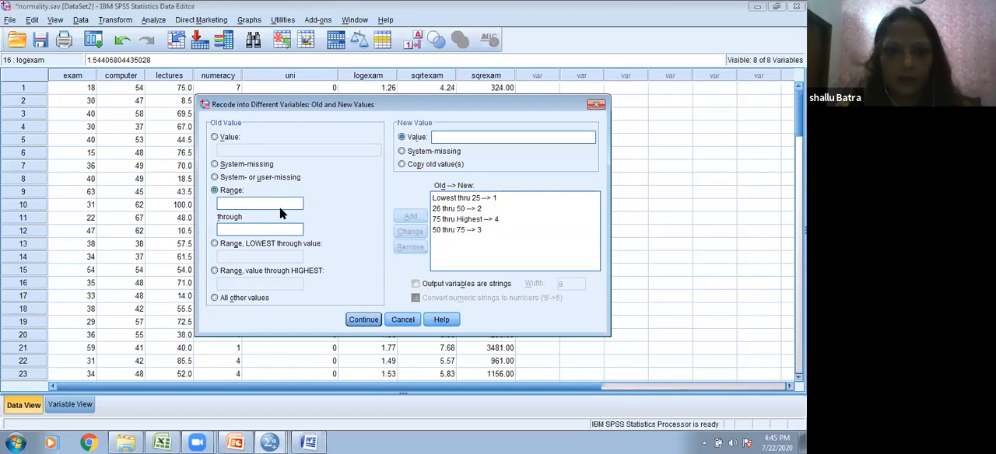
Step: Change the rule for new value 2 so its range starts at 25
click(448, 208)
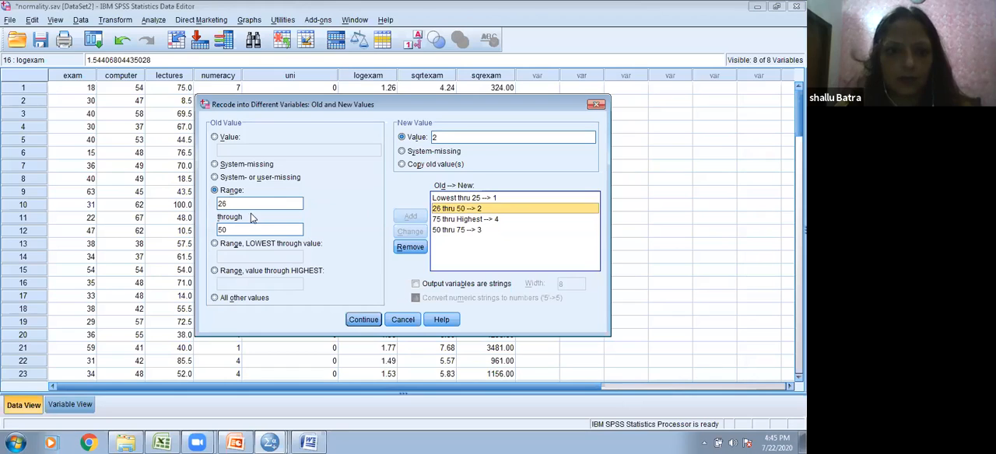
double_click(251, 204)
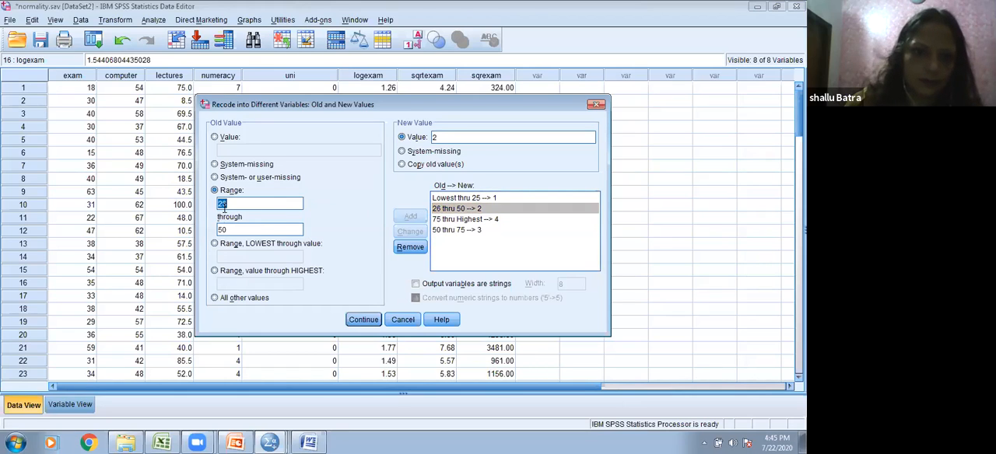
text(2)
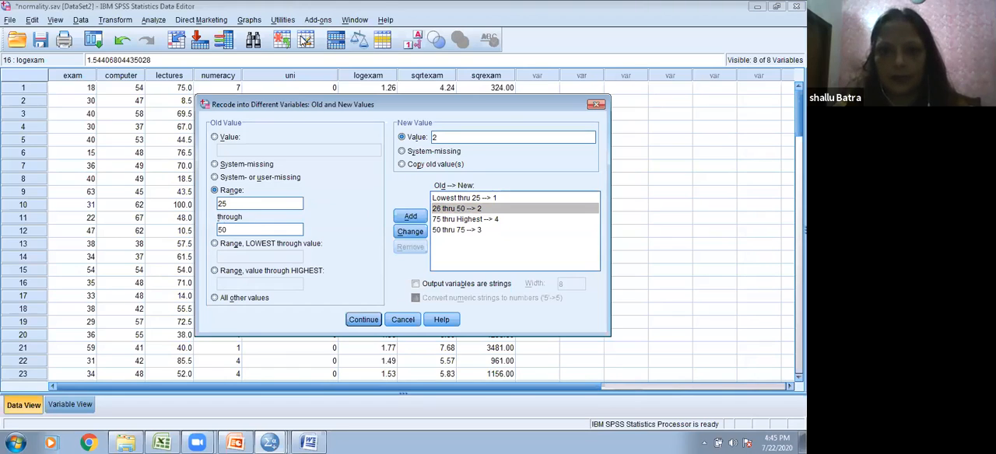
click(410, 232)
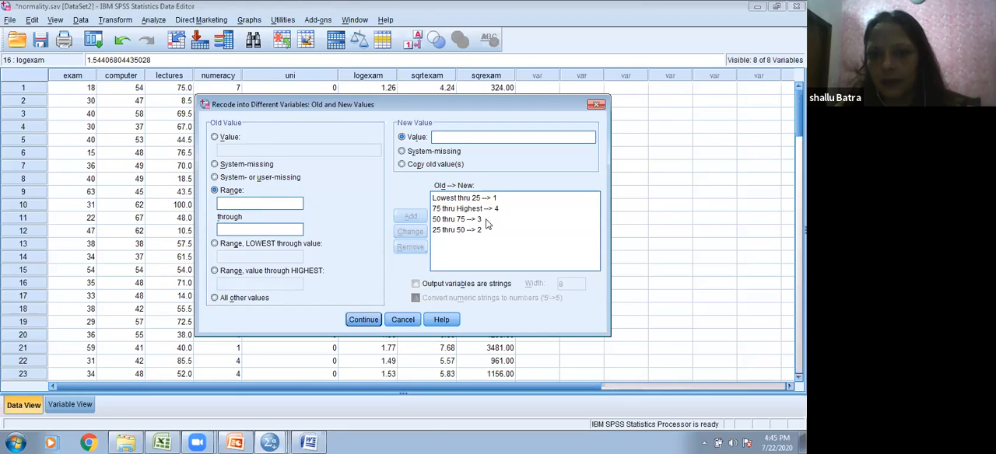
Step: Accept the old-to-new rules, assign codedlectures as the output variable for lectures and run the recode
click(363, 320)
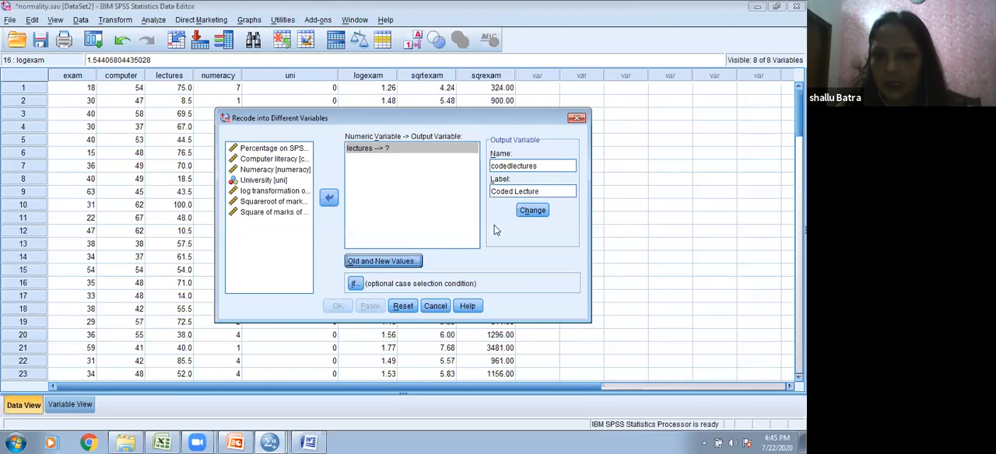
click(532, 210)
click(339, 306)
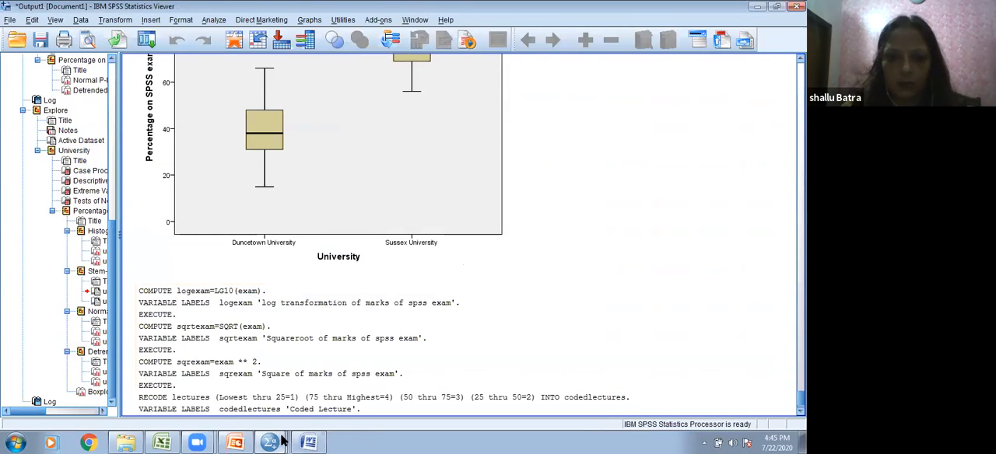
Step: Return to the normality.sav data and examine the codedlectures column against the lectures values
mouse_move(270, 442)
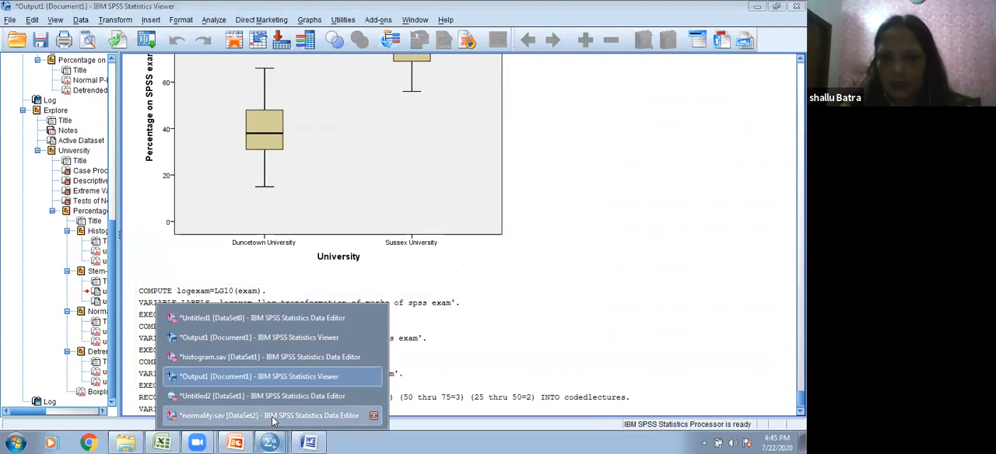
click(272, 417)
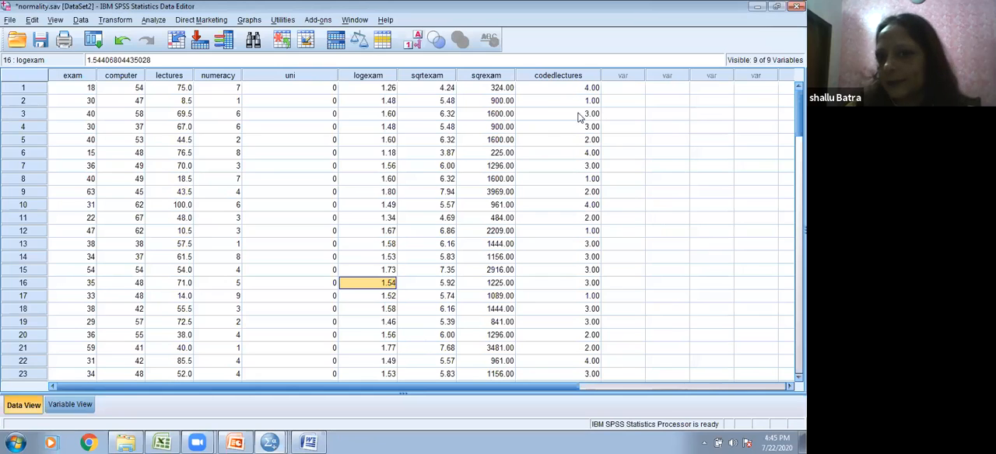
scroll(603, 210, down, 7)
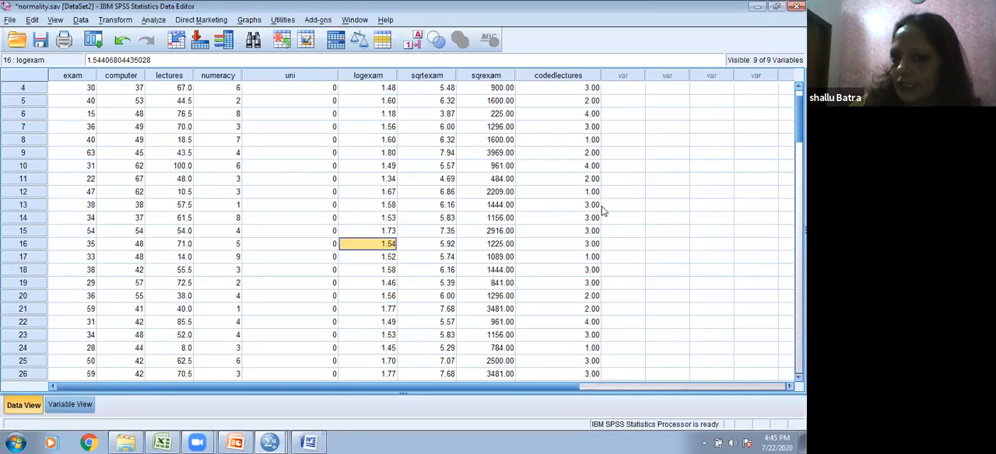
scroll(602, 210, down, 7)
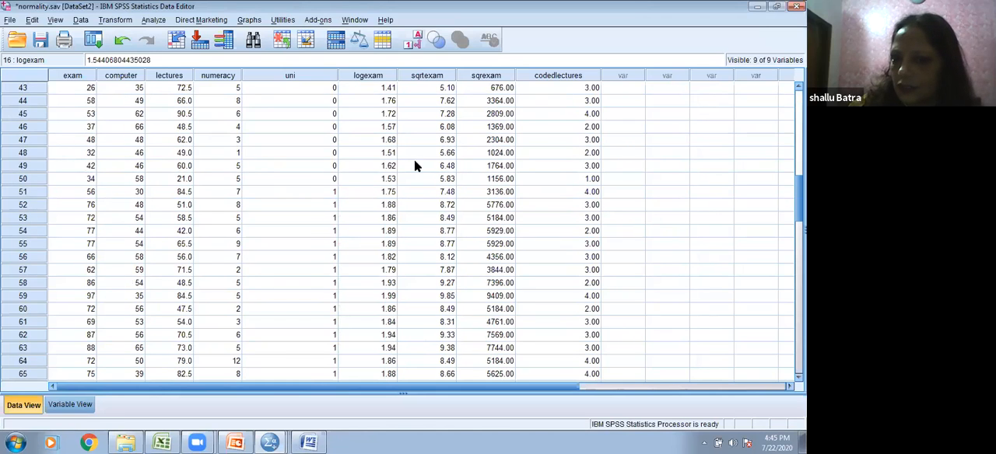
scroll(593, 234, down, 9)
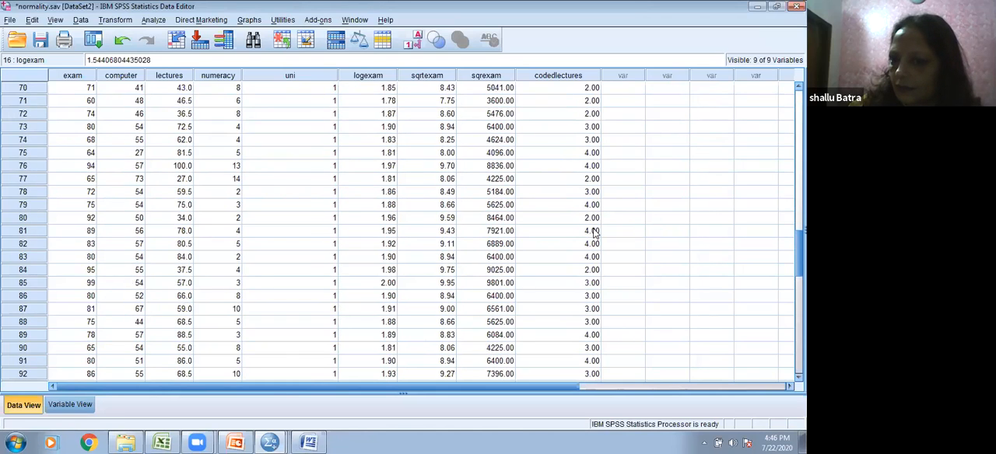
Step: Examine the codedlectures codes against the lectures values across the normality.sav cases
scroll(594, 232, down, 5)
scroll(595, 225, up, 17)
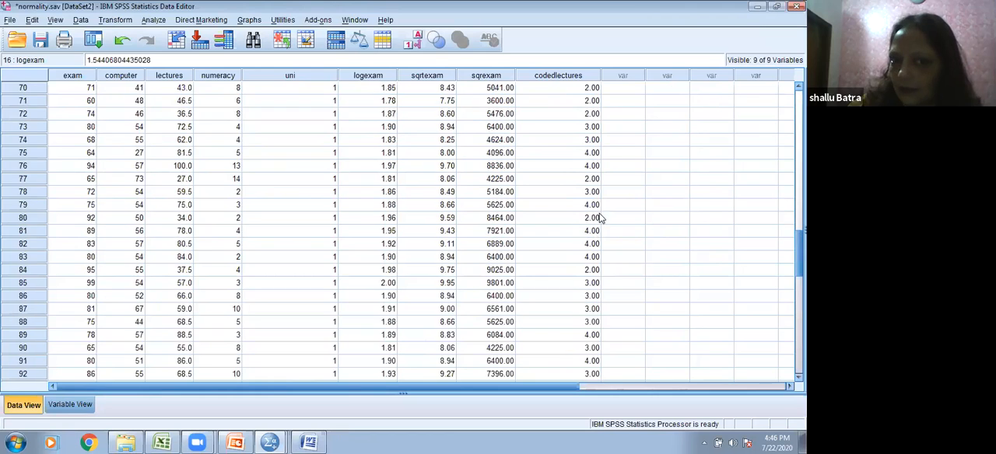
scroll(605, 207, up, 11)
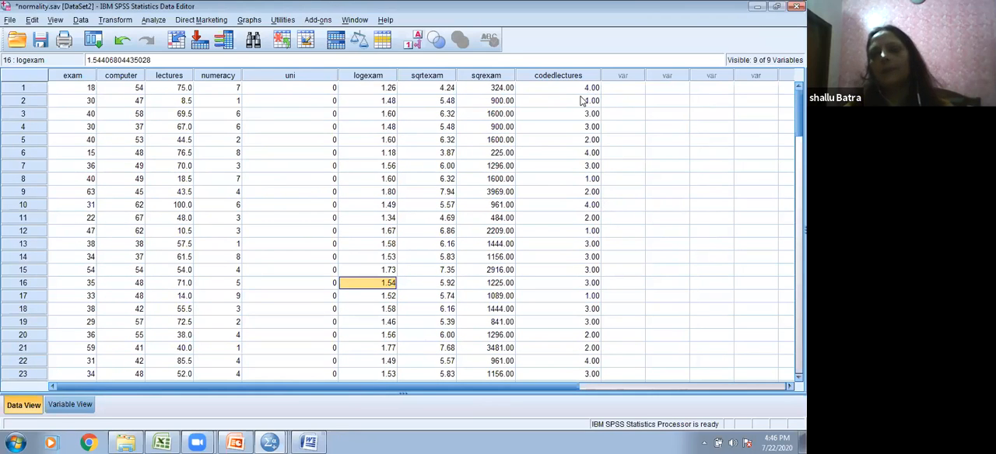
scroll(603, 89, down, 9)
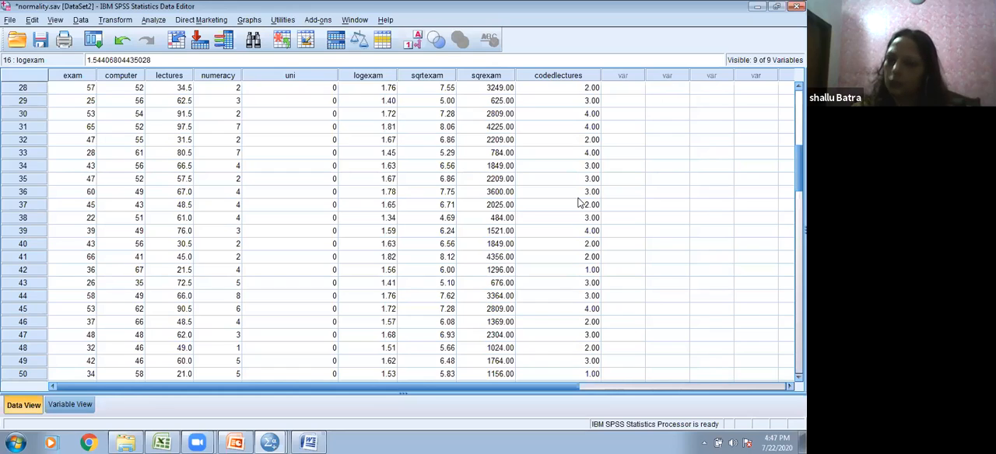
click(576, 114)
scroll(577, 105, up, 5)
click(582, 91)
scroll(582, 98, up, 3)
scroll(582, 96, up, 1)
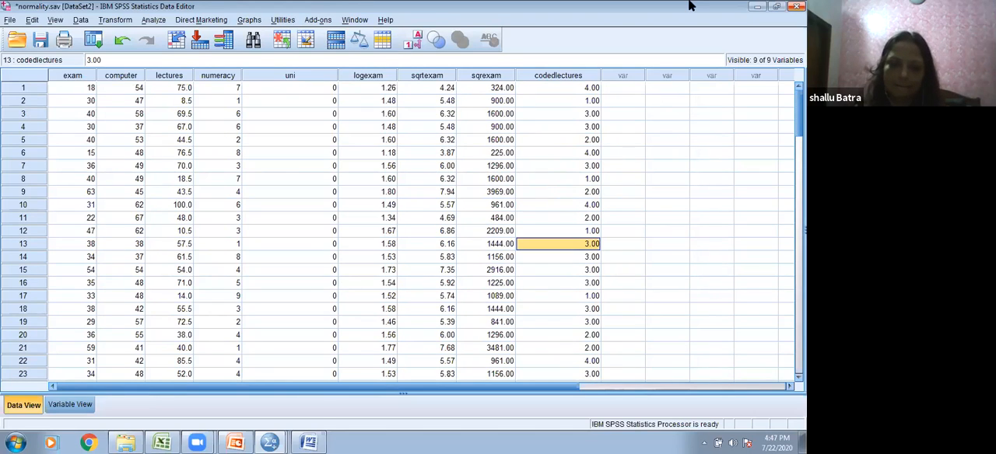
Step: Switch to the PowerPoint presentation and show the Data Transformation slide
mouse_move(244, 441)
click(264, 418)
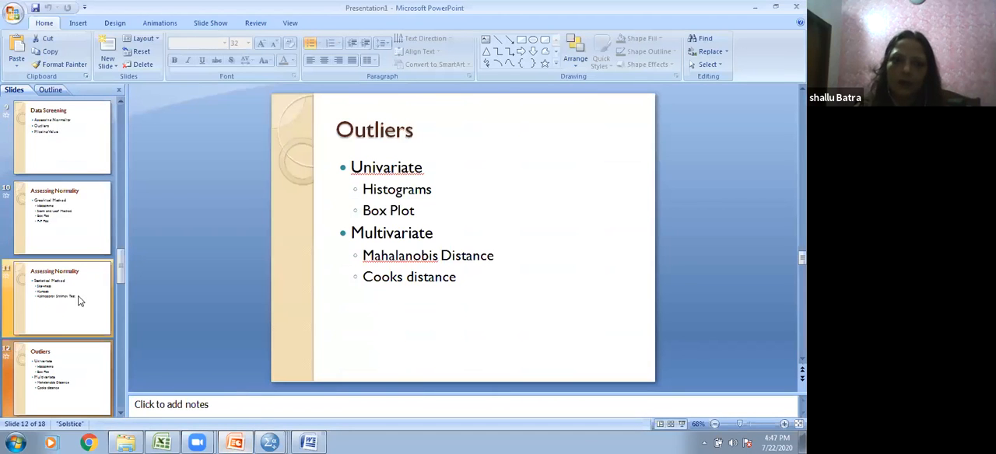
scroll(80, 315, down, 2)
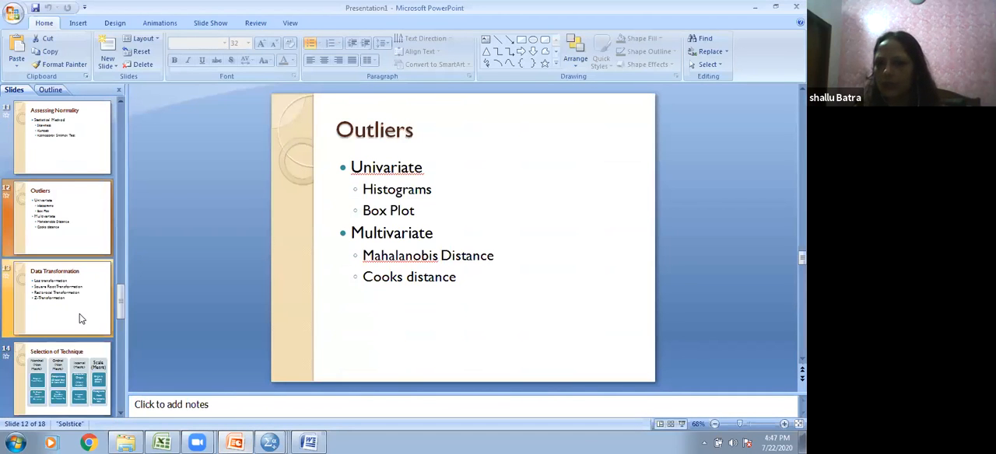
click(66, 285)
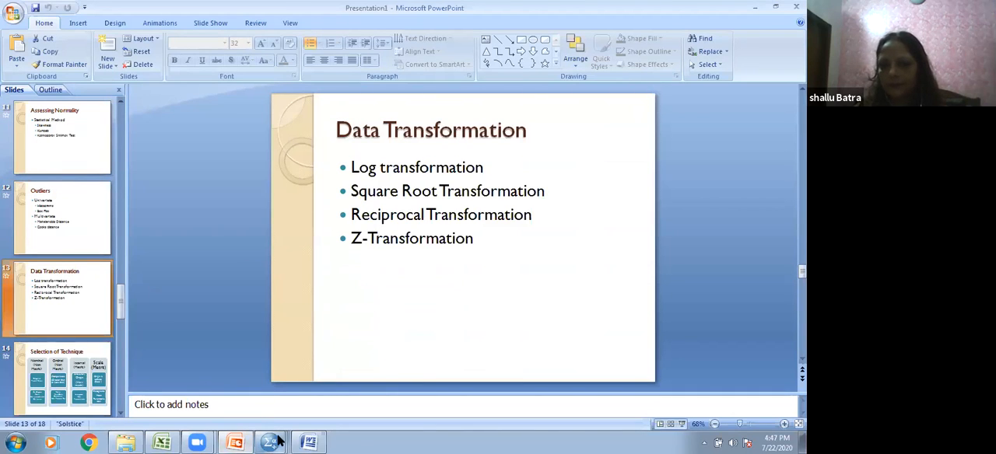
Step: Compare the Data Transformation slide with the normality.sav data, ending on the data in SPSS
mouse_move(278, 441)
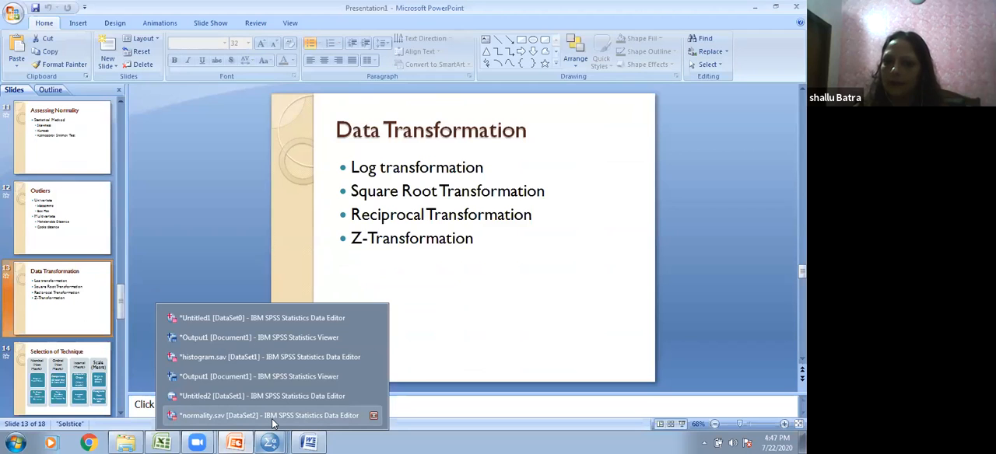
click(272, 417)
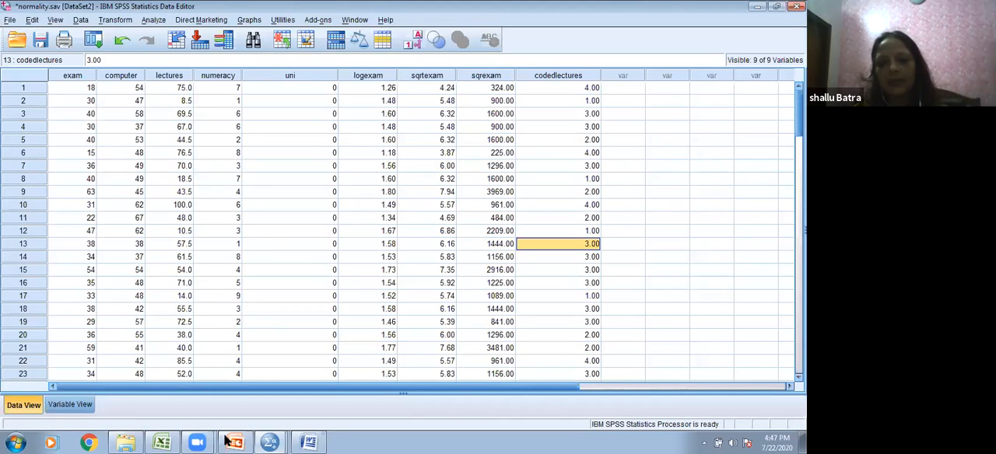
mouse_move(232, 442)
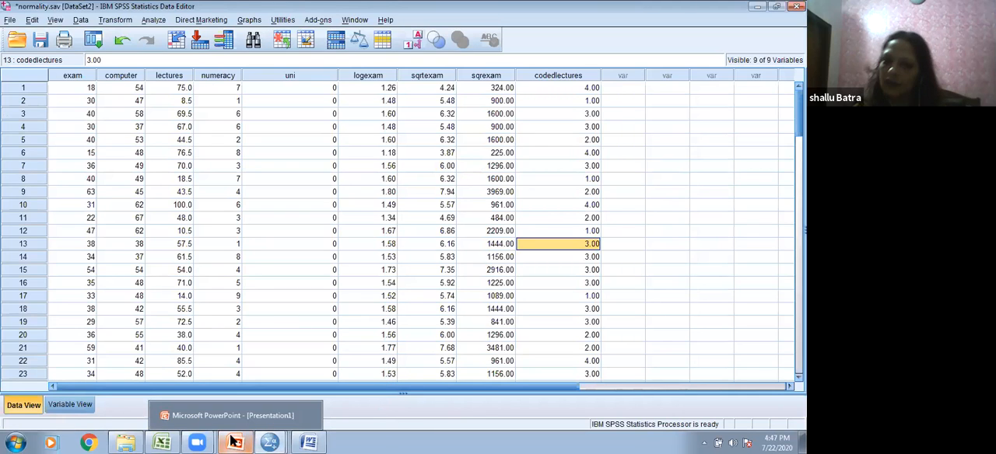
click(233, 415)
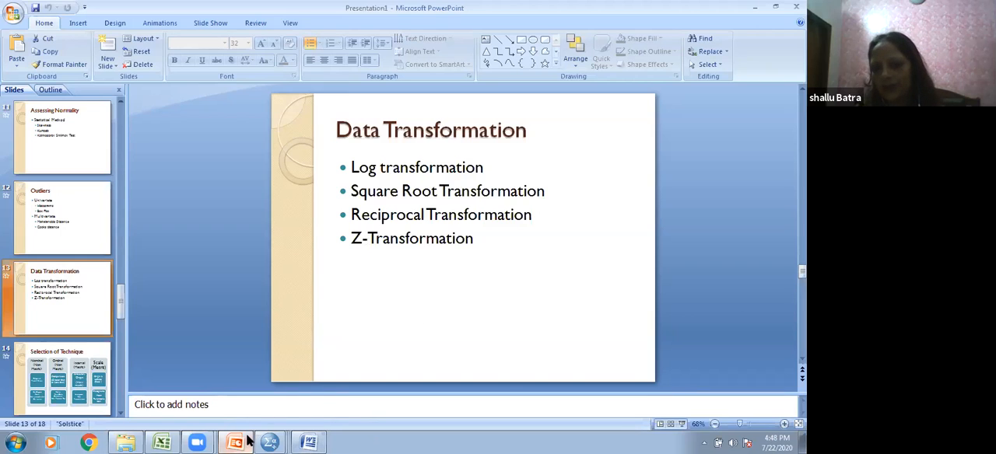
mouse_move(248, 440)
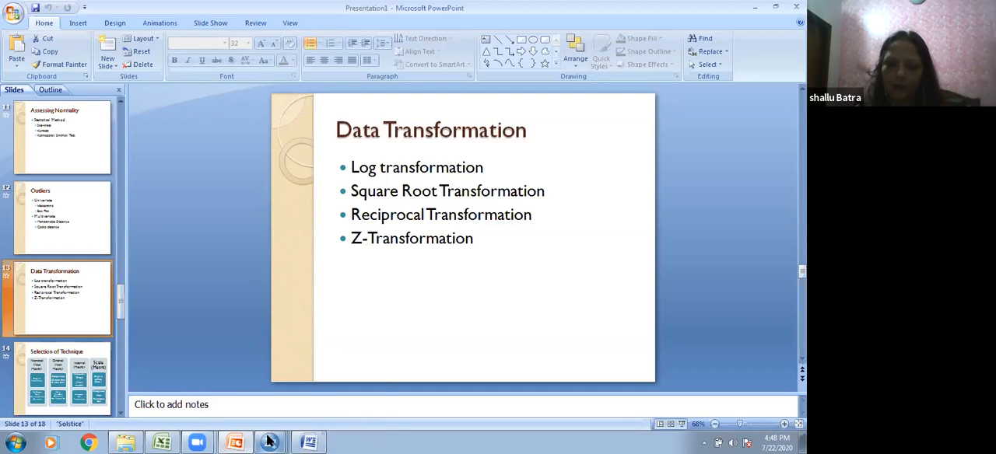
click(269, 413)
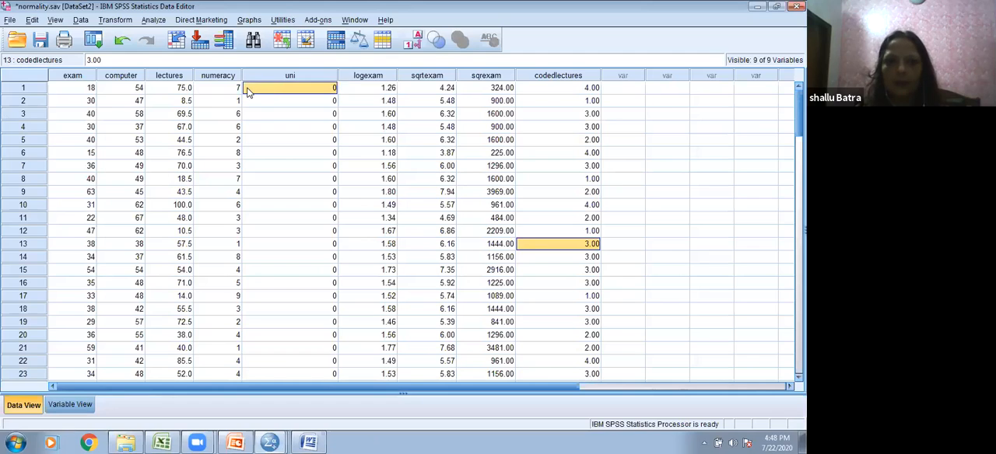
click(153, 19)
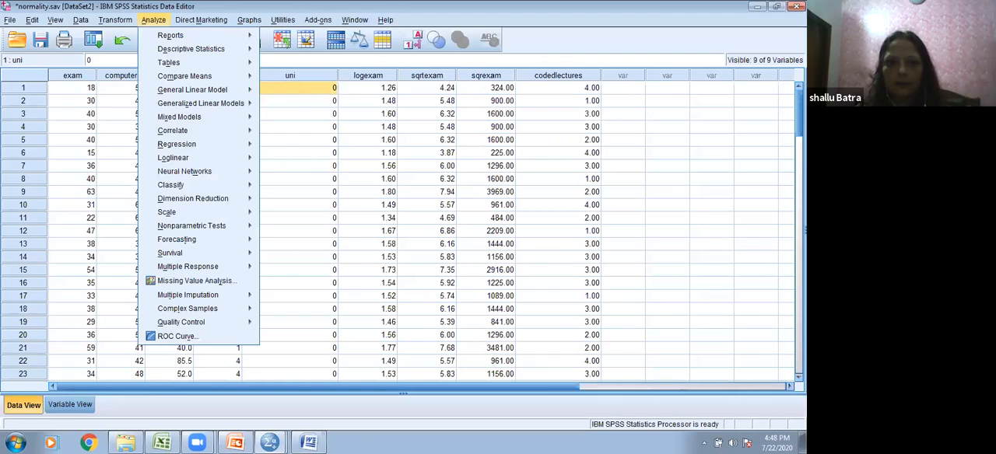
mouse_move(177, 51)
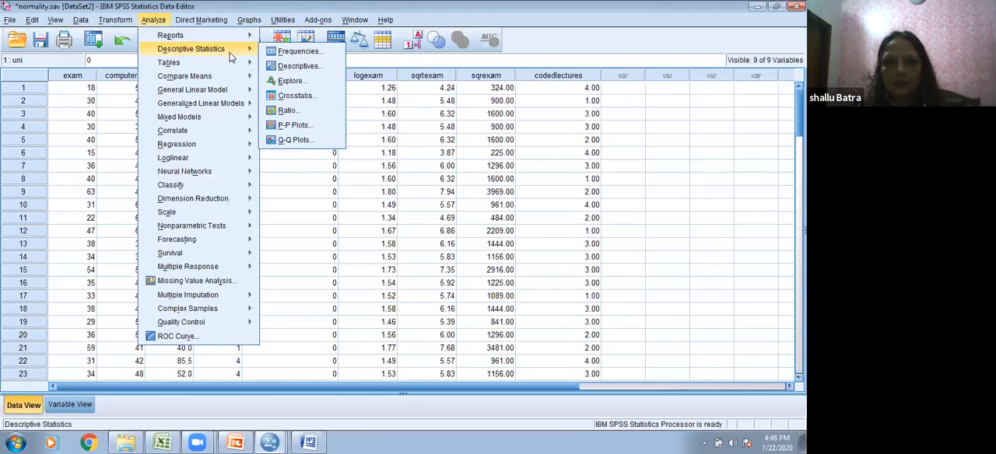
click(285, 52)
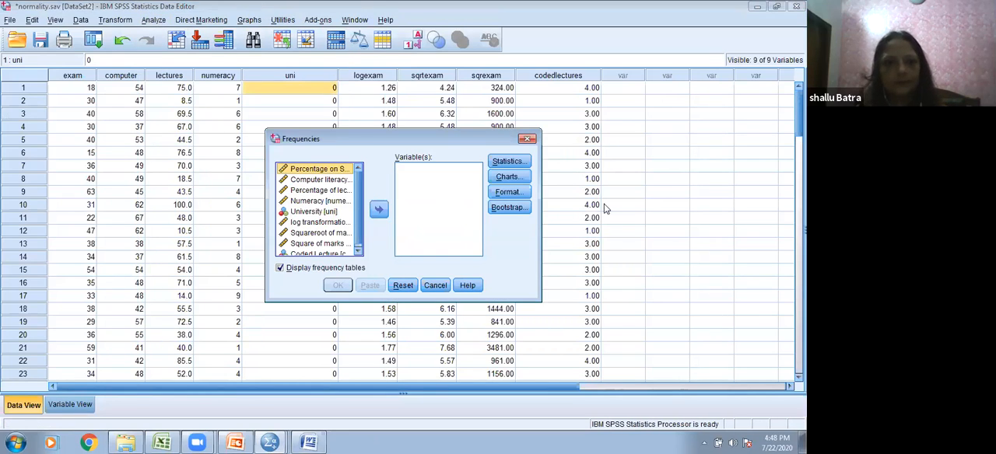
click(426, 287)
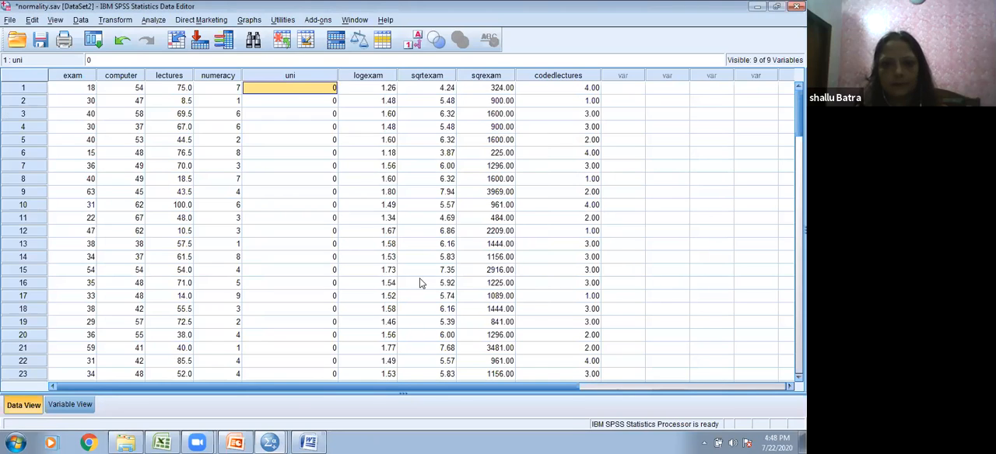
click(152, 21)
mouse_move(226, 49)
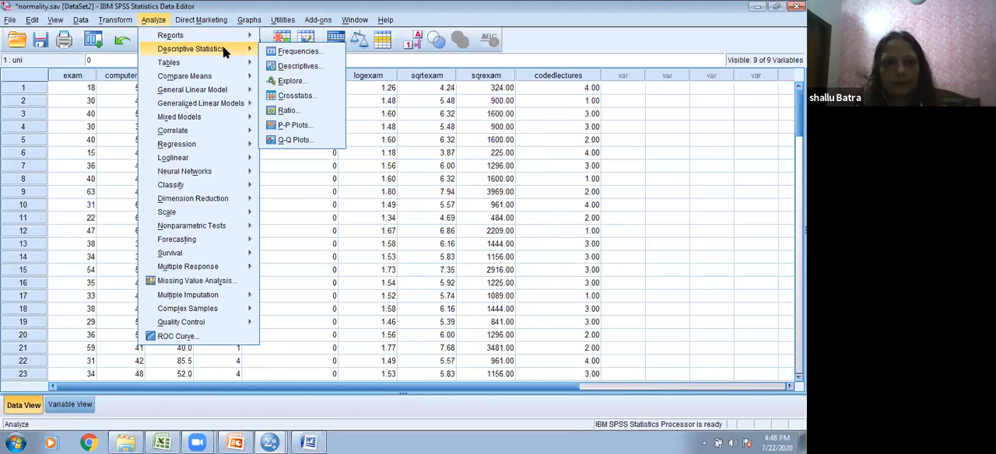
click(290, 80)
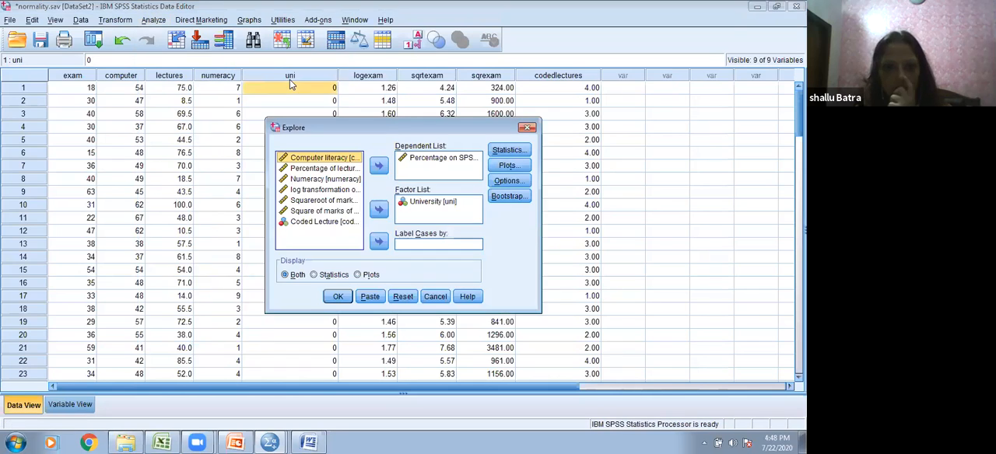
click(437, 296)
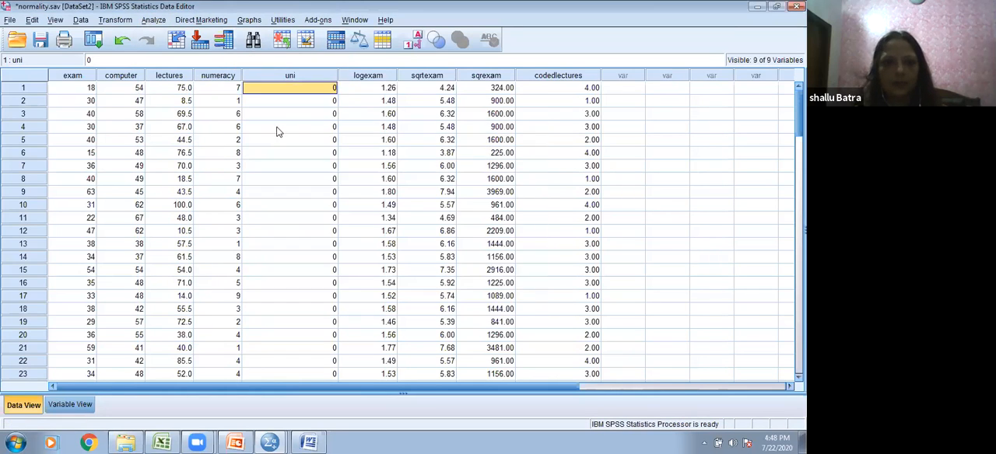
Step: Set up a Descriptives analysis of the SPSS exam percentage that saves standardized values as variables
click(153, 20)
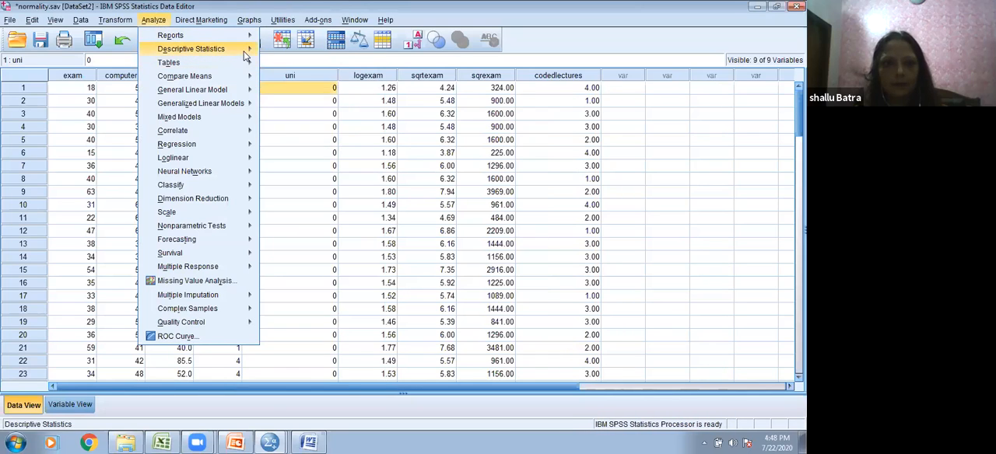
mouse_move(204, 48)
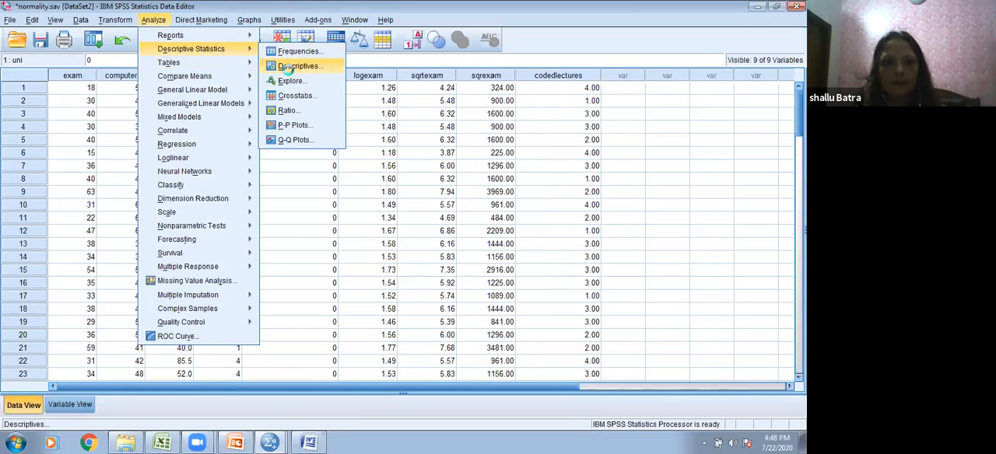
click(289, 66)
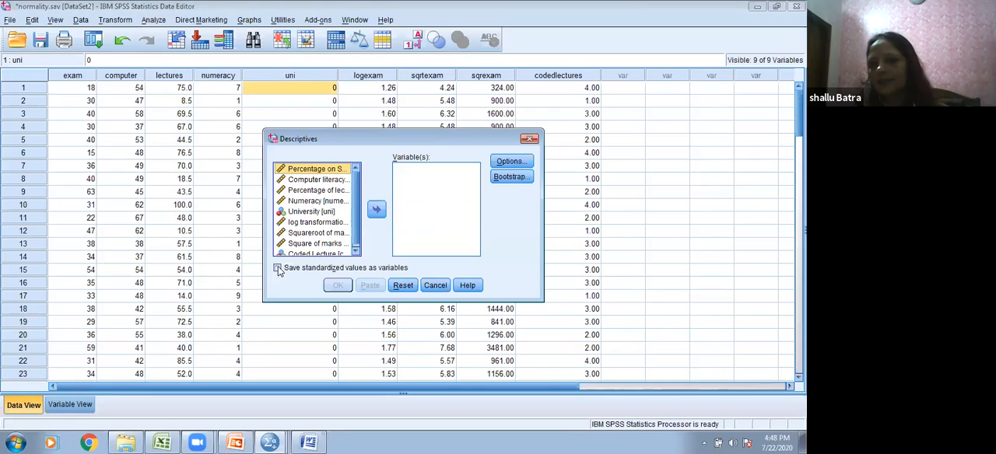
click(278, 268)
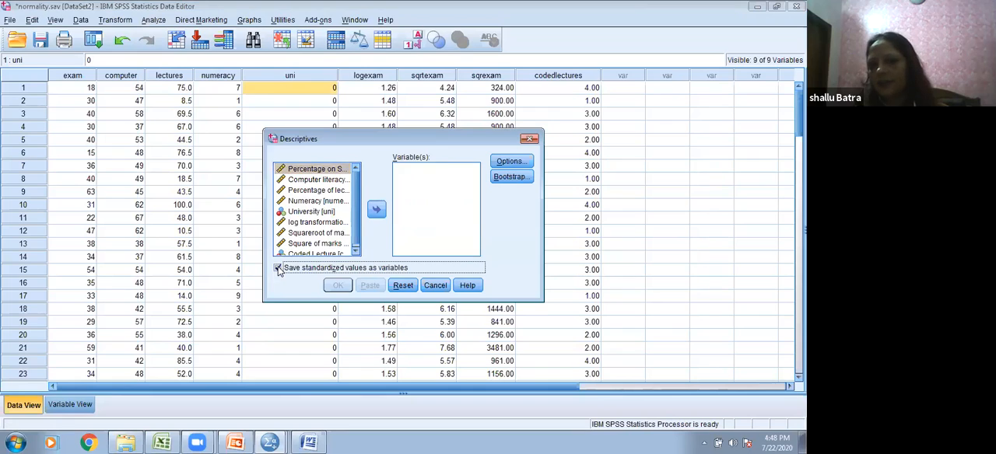
click(376, 210)
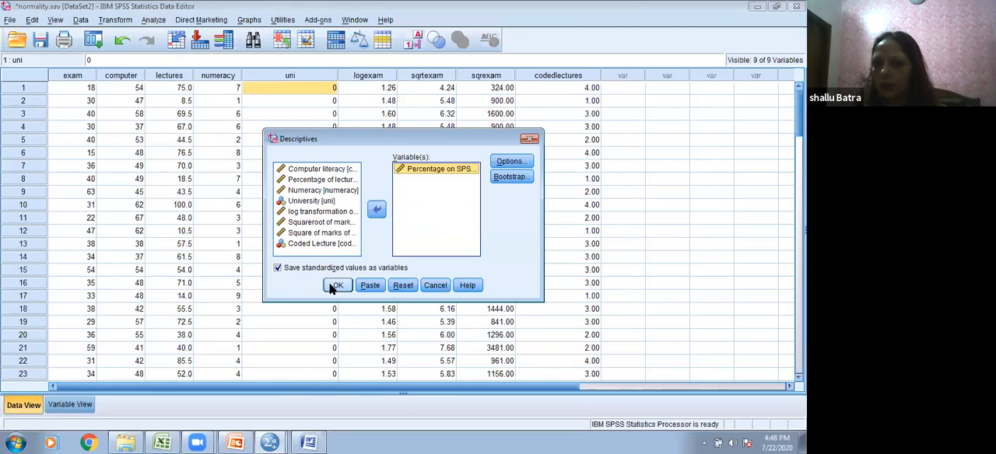
Step: Add variance, range, kurtosis and skewness to the descriptive statistics and run the analysis
click(508, 161)
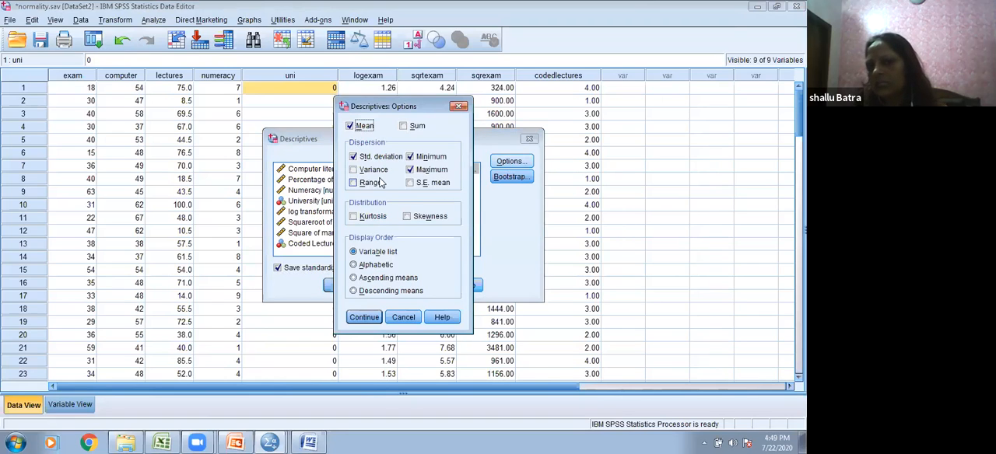
click(356, 170)
click(354, 183)
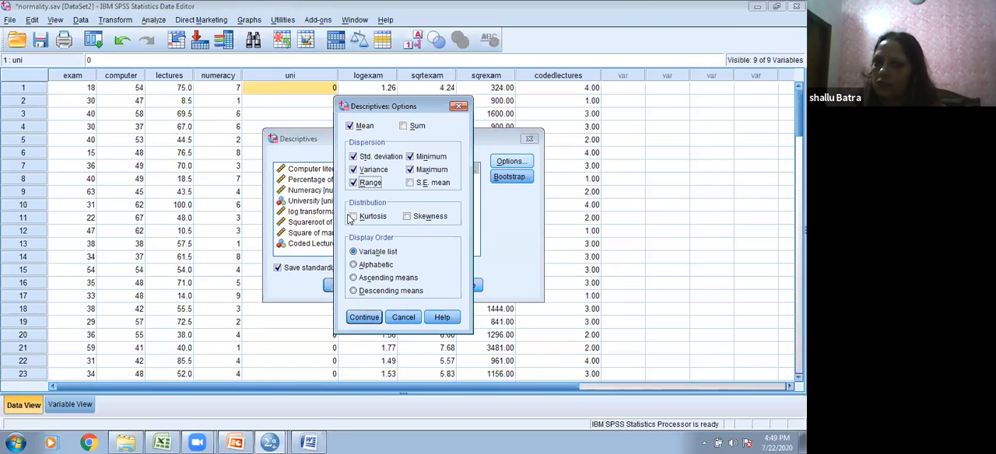
click(352, 217)
click(407, 218)
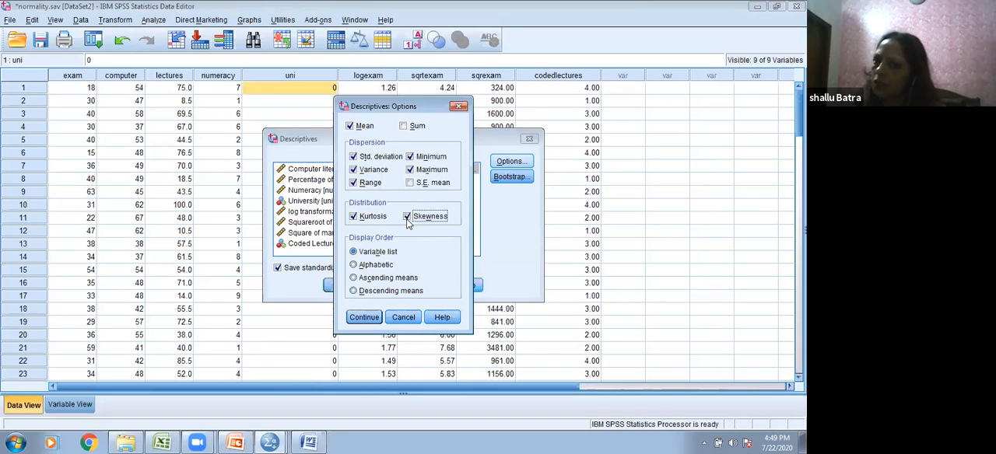
click(362, 317)
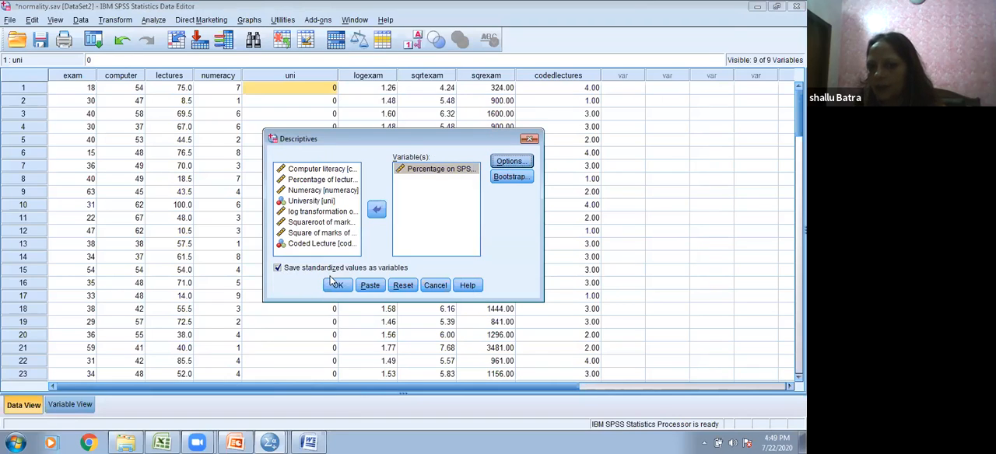
click(336, 285)
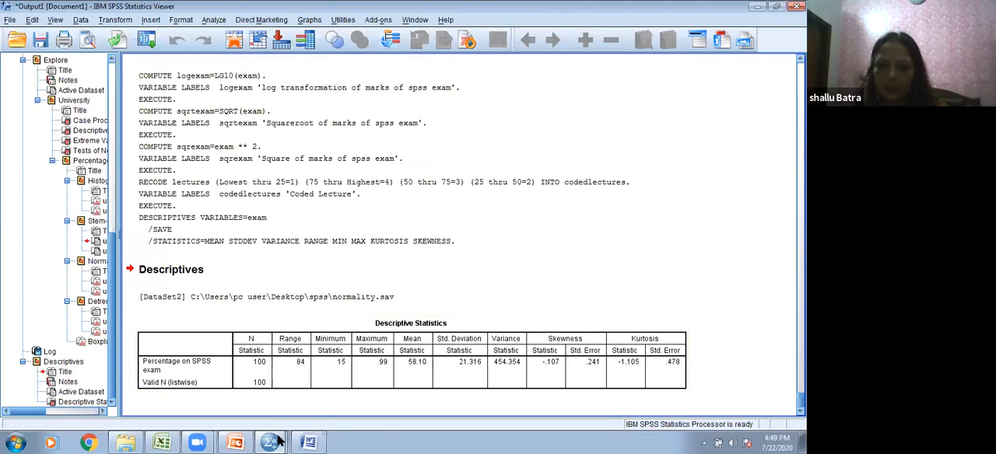
Step: Return to the normality.sav data and view the Zexam column of standardized exam scores
mouse_move(277, 441)
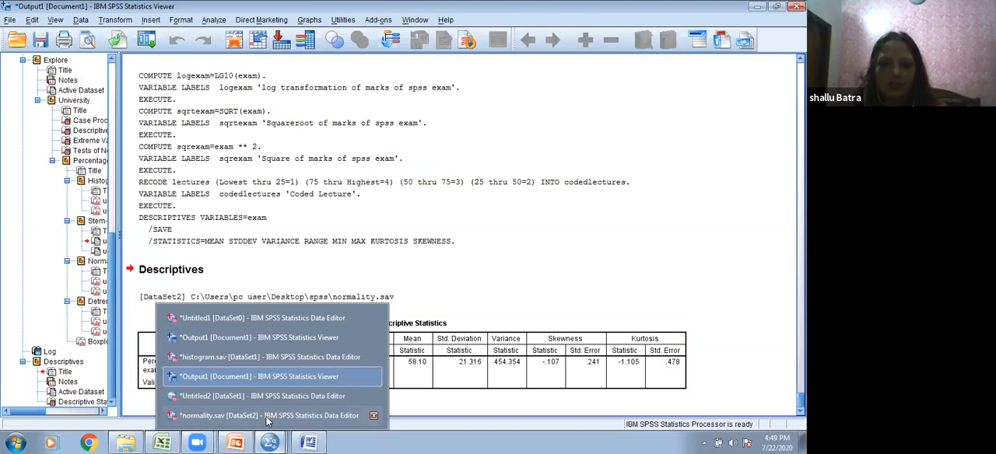
click(268, 416)
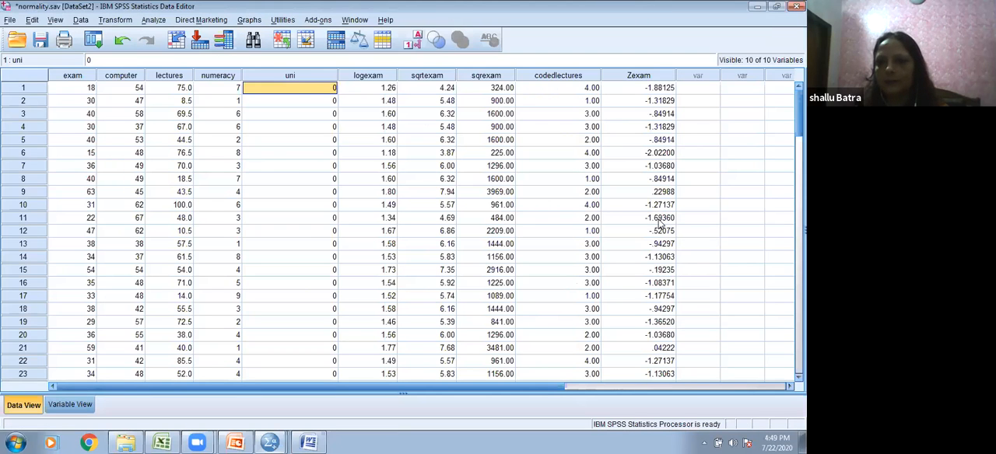
drag(506, 386, 598, 374)
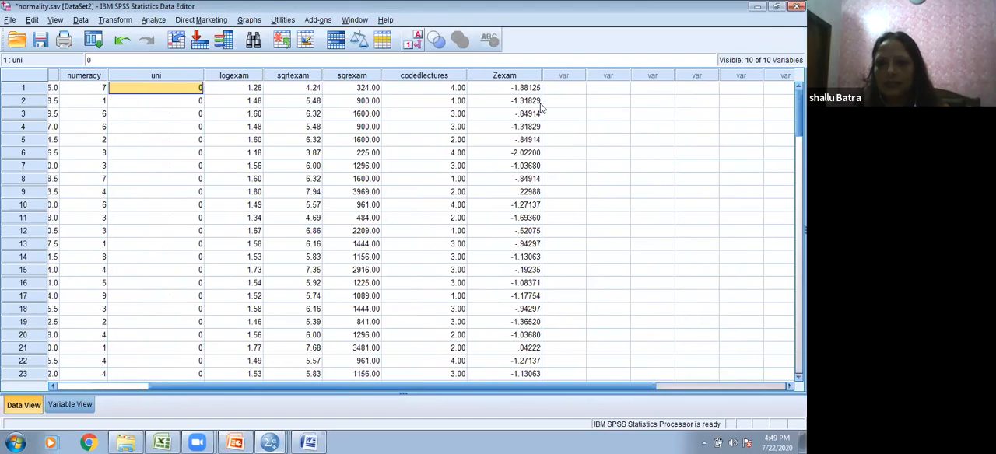
Step: Handwrite the formula Z = (x − x̄) / σ beside the Zexam column and clear the annotation
mouse_move(556, 111)
mouse_down()
mouse_move(577, 124)
mouse_move(589, 114)
mouse_move(614, 122)
mouse_move(605, 122)
mouse_up()
mouse_move(615, 119)
mouse_down()
mouse_move(639, 121)
mouse_move(651, 101)
mouse_up()
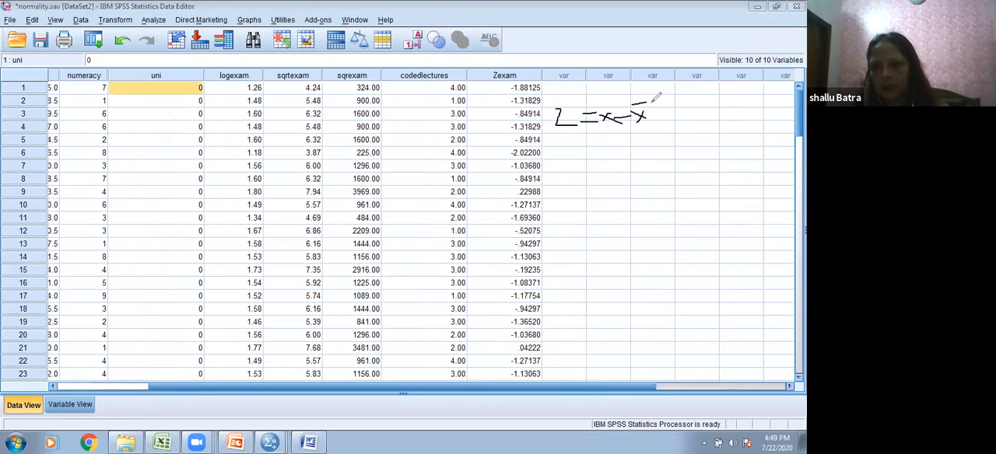
mouse_move(608, 127)
mouse_down()
mouse_move(650, 122)
mouse_move(628, 140)
mouse_move(640, 137)
mouse_up()
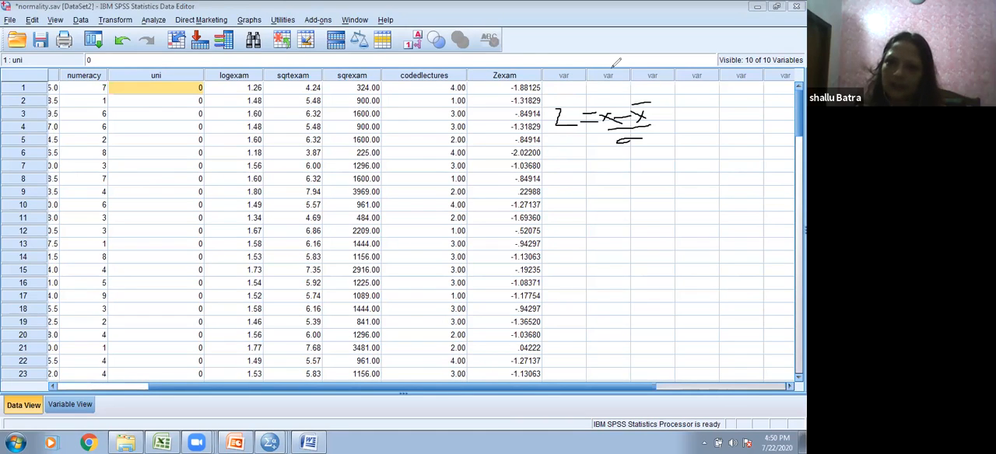
click(568, 85)
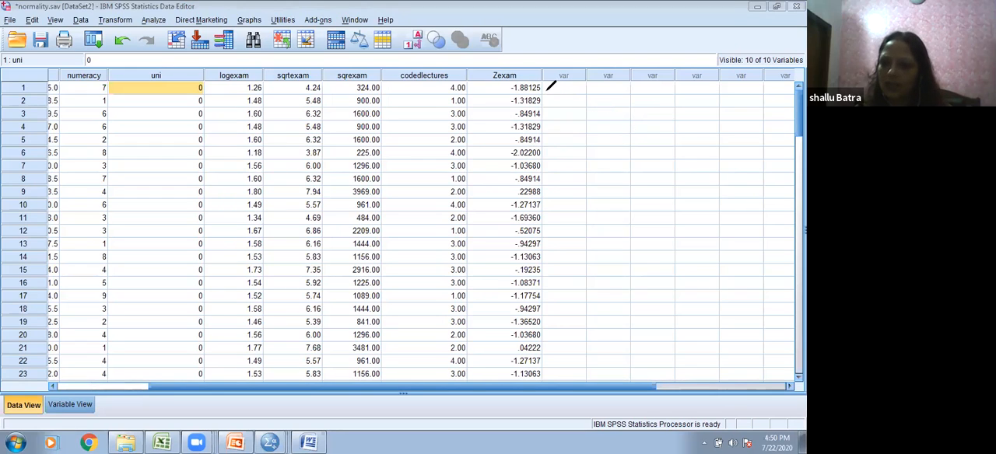